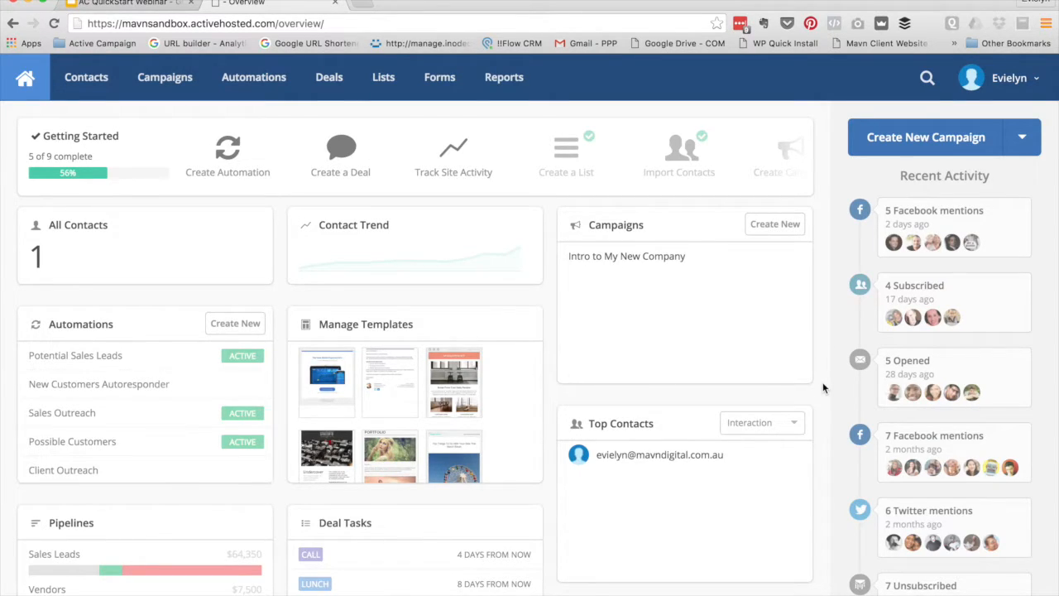
Review the dashboard's contact count filter choices (All/Active) and keep it set to All
scroll(901, 525, "down", 2)
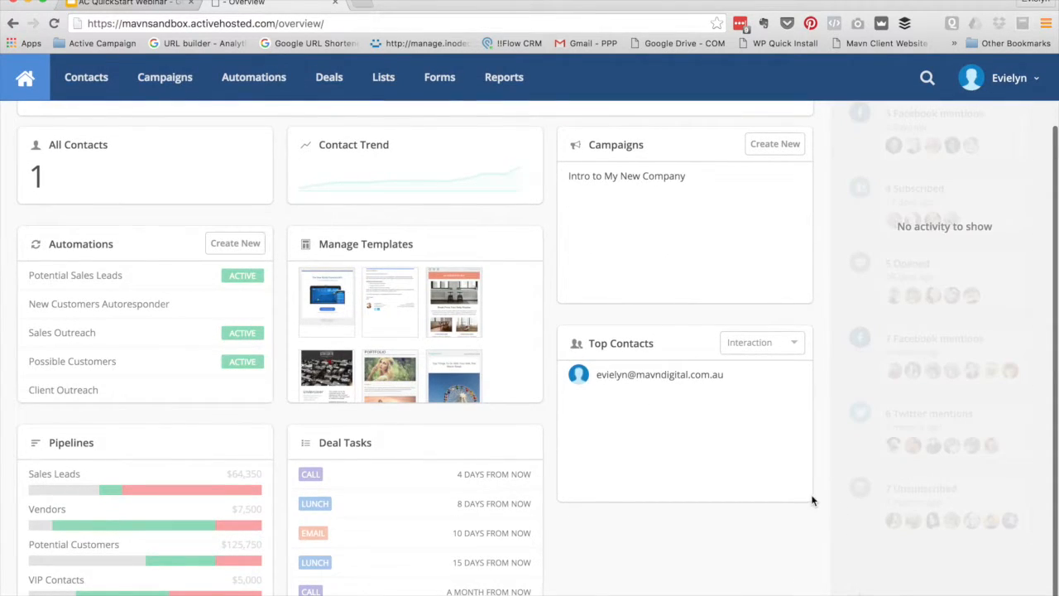
scroll(812, 496, "up", 1)
scroll(811, 493, "up", 1)
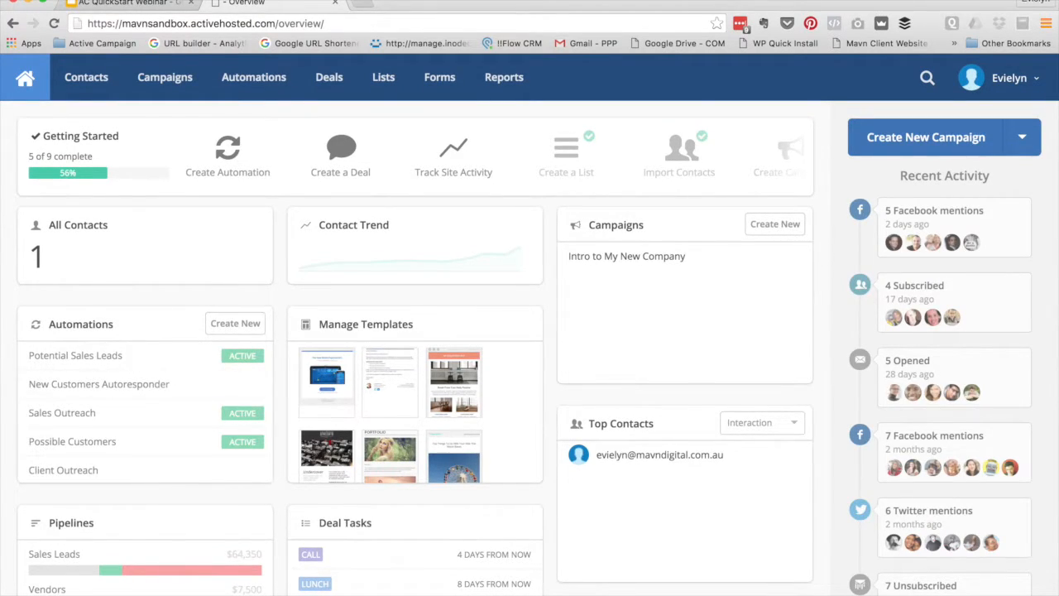
mouse_move(40, 263)
mouse_move(178, 210)
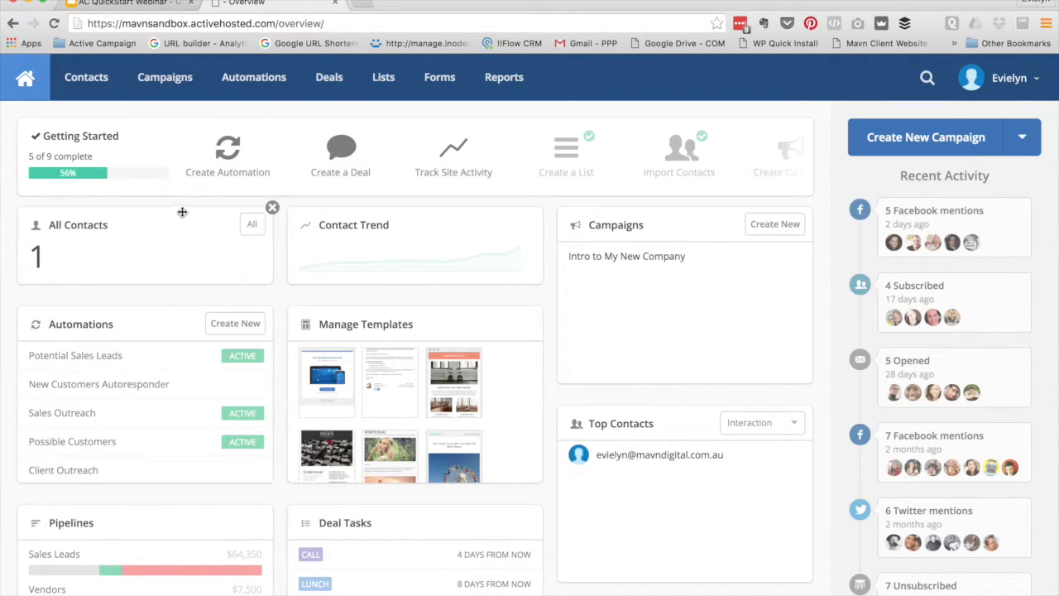
left_click(255, 233)
left_click(255, 251)
left_click(253, 225)
left_click(252, 225)
left_click(252, 225)
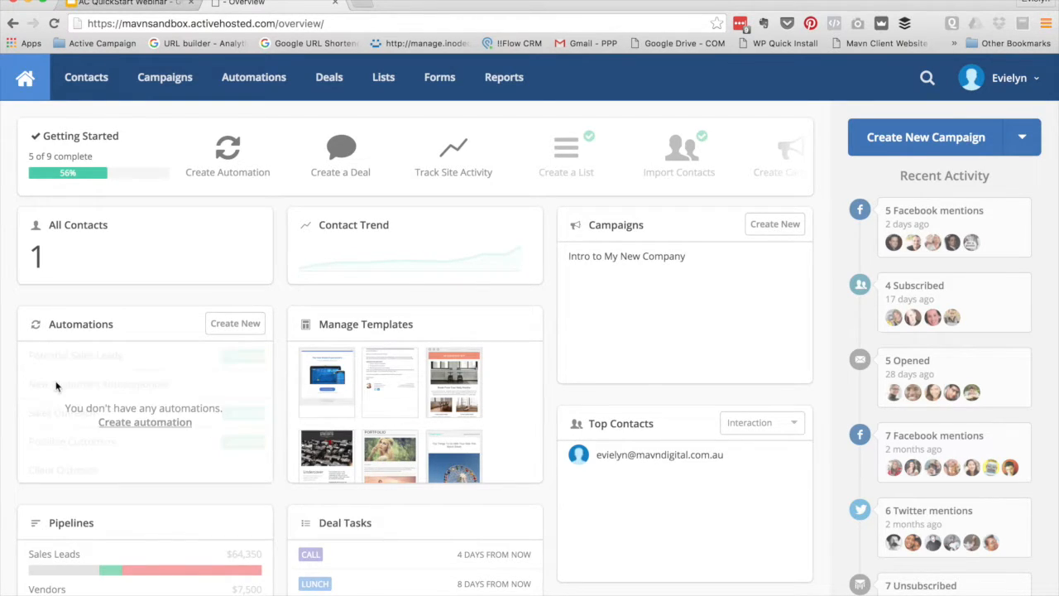
Check how the Top Contacts widget can be ranked, leaving it unchanged
scroll(107, 385, "down", 2)
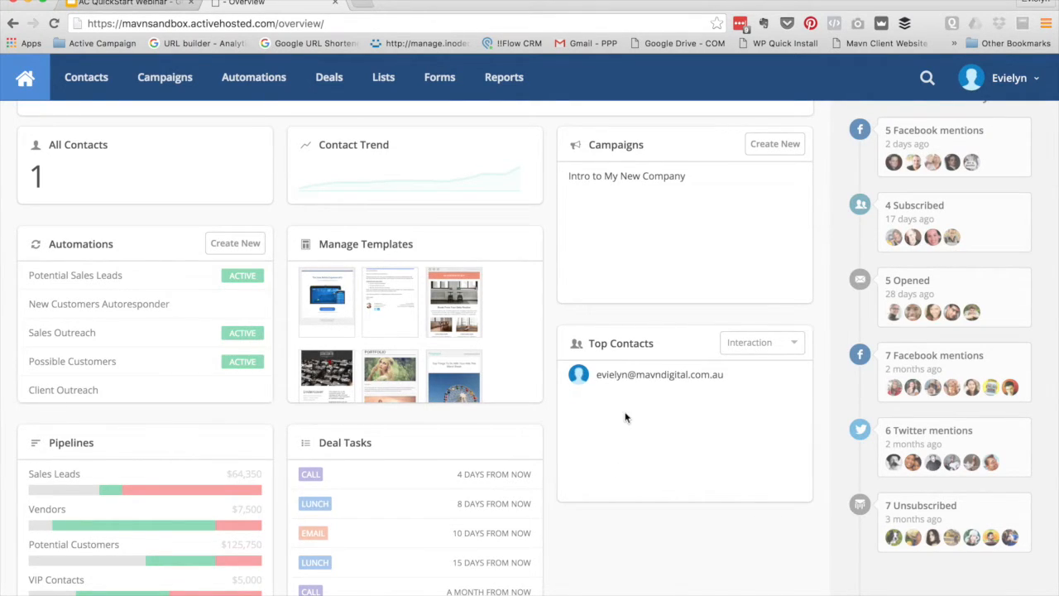
left_click(756, 346)
left_click(705, 547)
Remove Manage Templates, put Deal Tasks atop the right column and Campaigns in the middle column
scroll(538, 505, "up", 2)
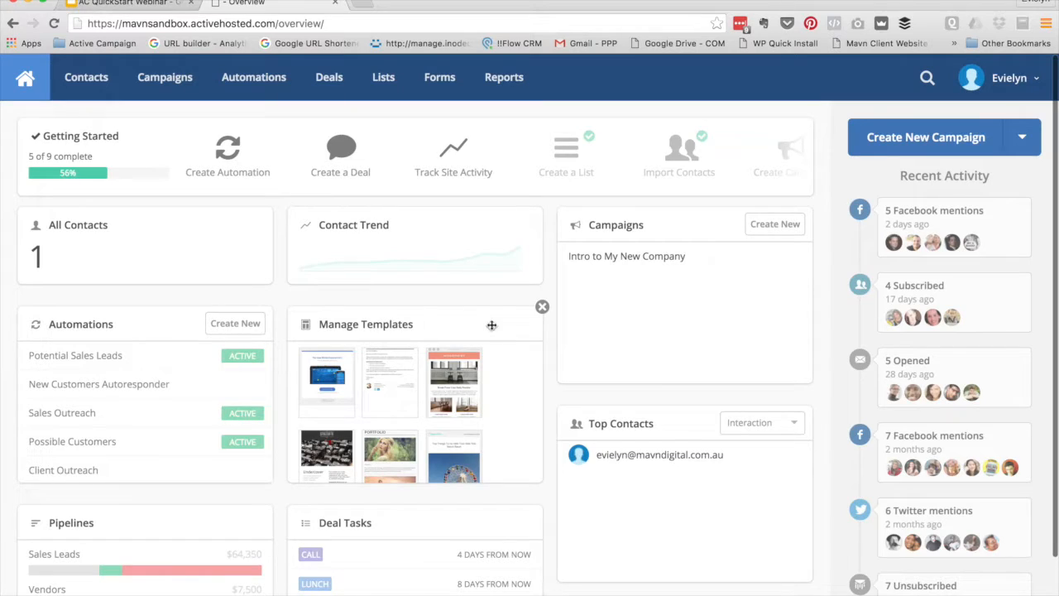
left_click(542, 307)
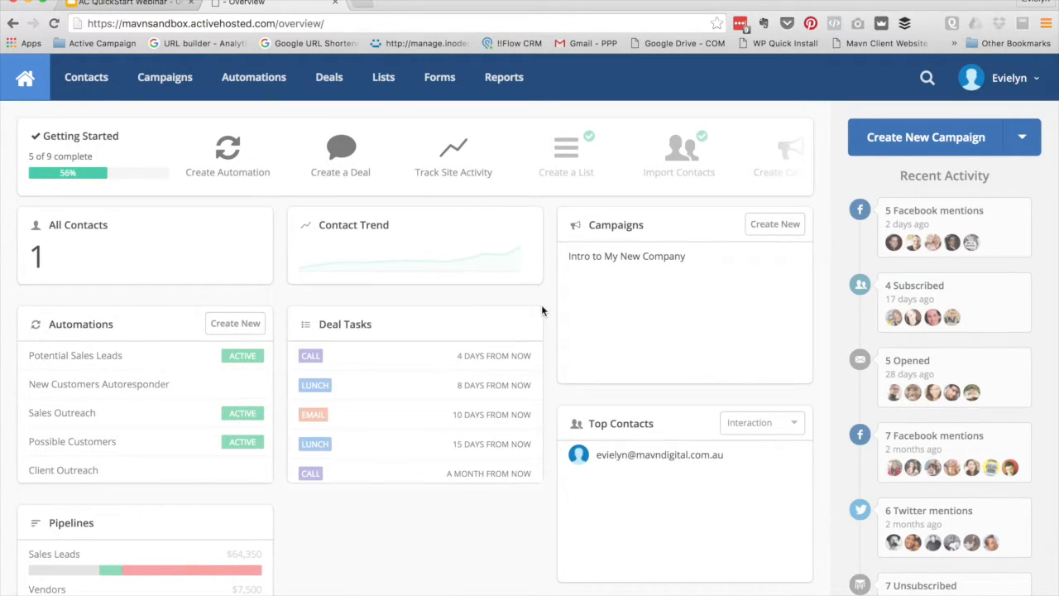
left_click(650, 232)
left_click_drag(650, 231, 667, 219)
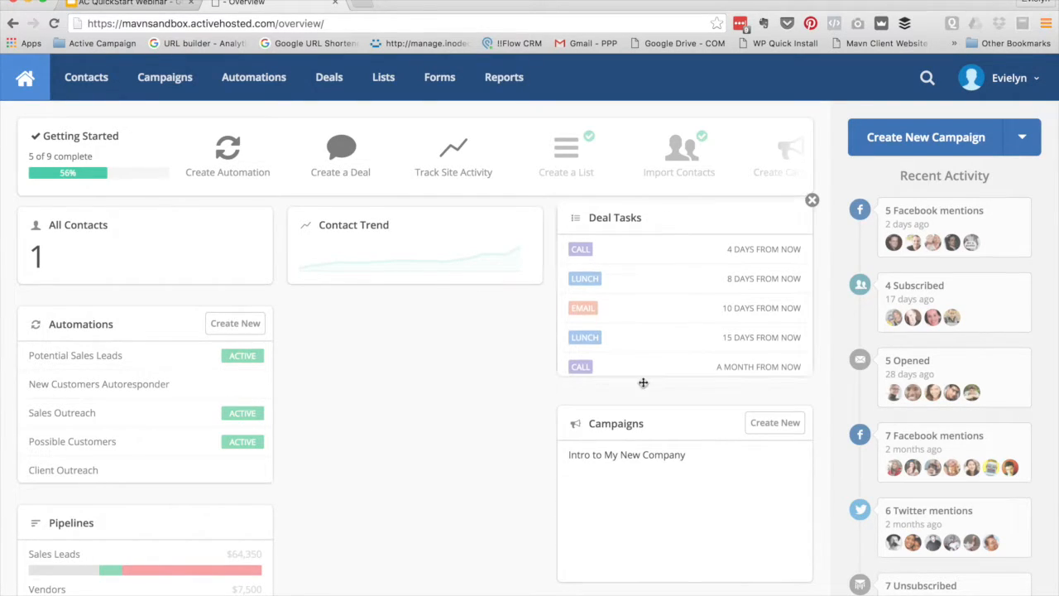
left_click_drag(652, 420, 397, 337)
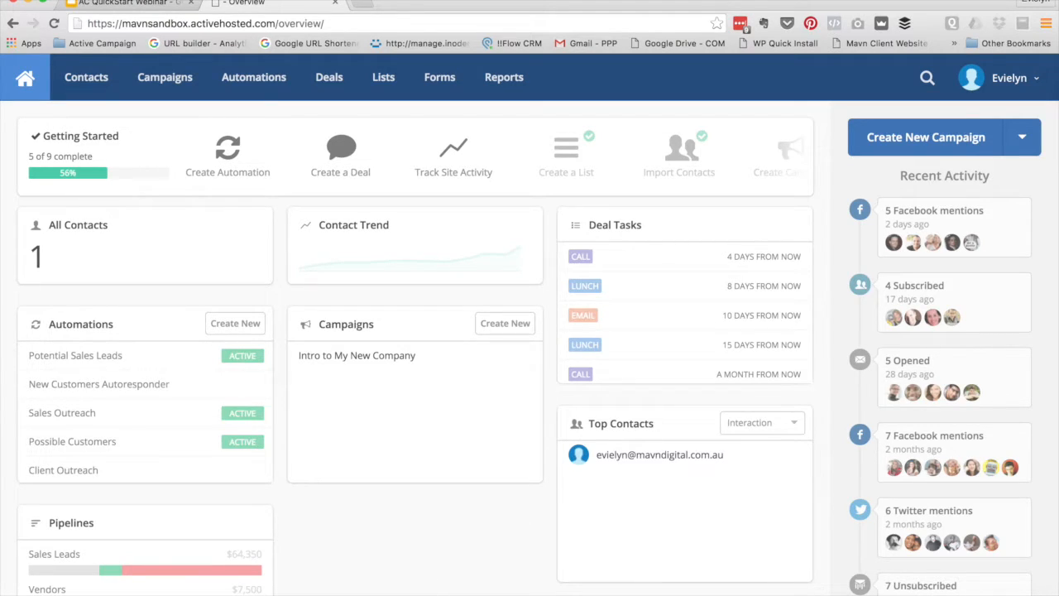
left_click(585, 595)
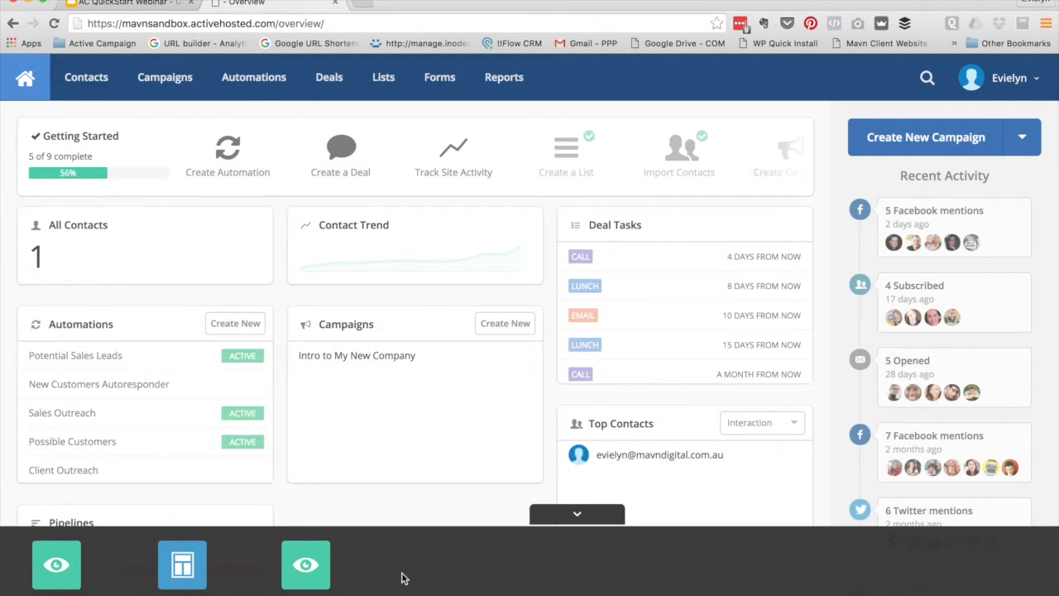
Add the Interaction Trend widget to the middle column beneath the Campaigns card
scroll(362, 424, "down", 2)
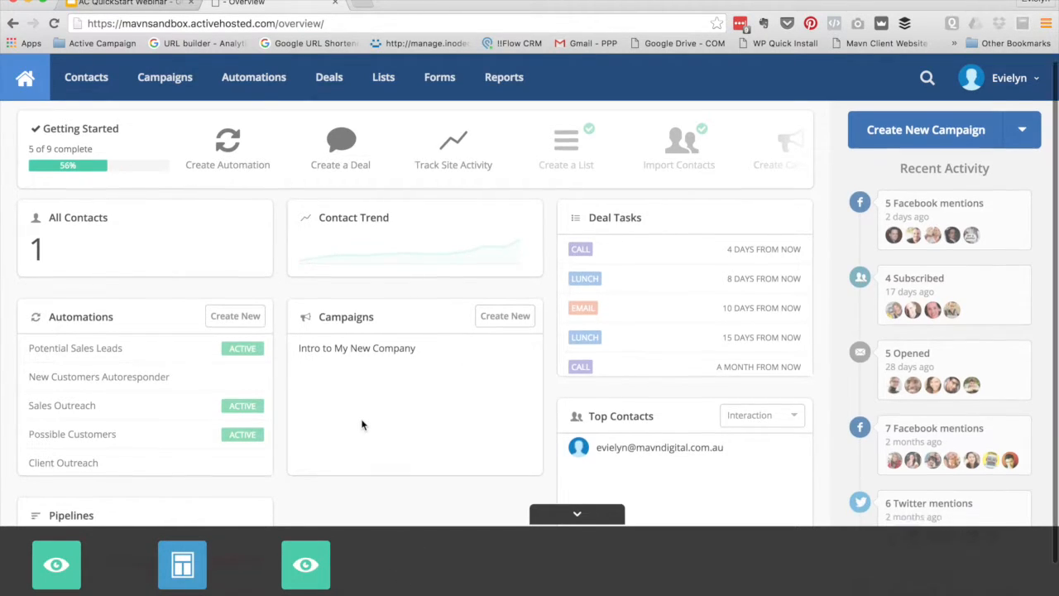
left_click_drag(55, 563, 345, 446)
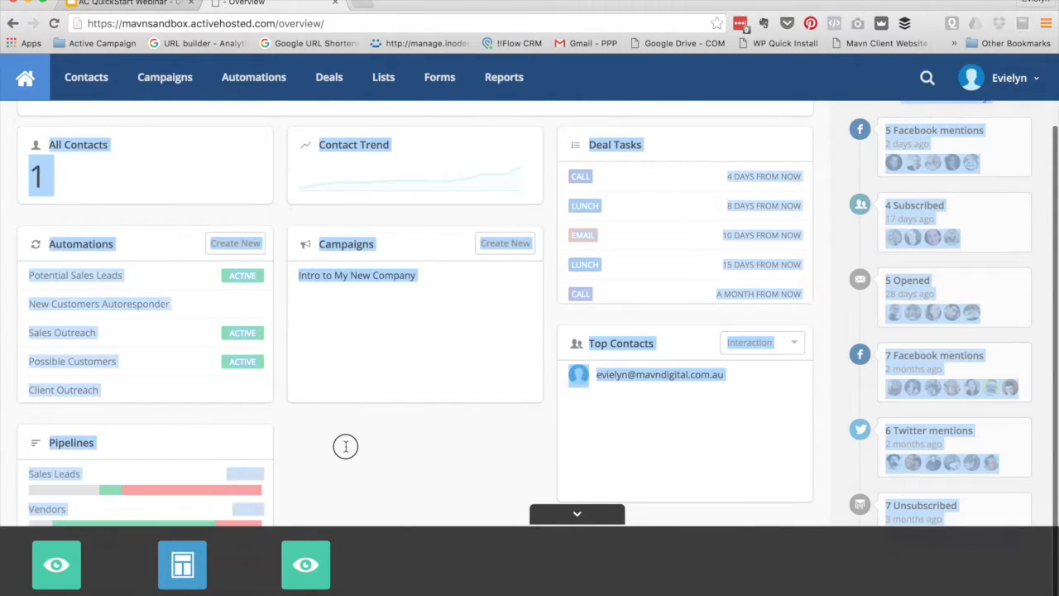
left_click(63, 568)
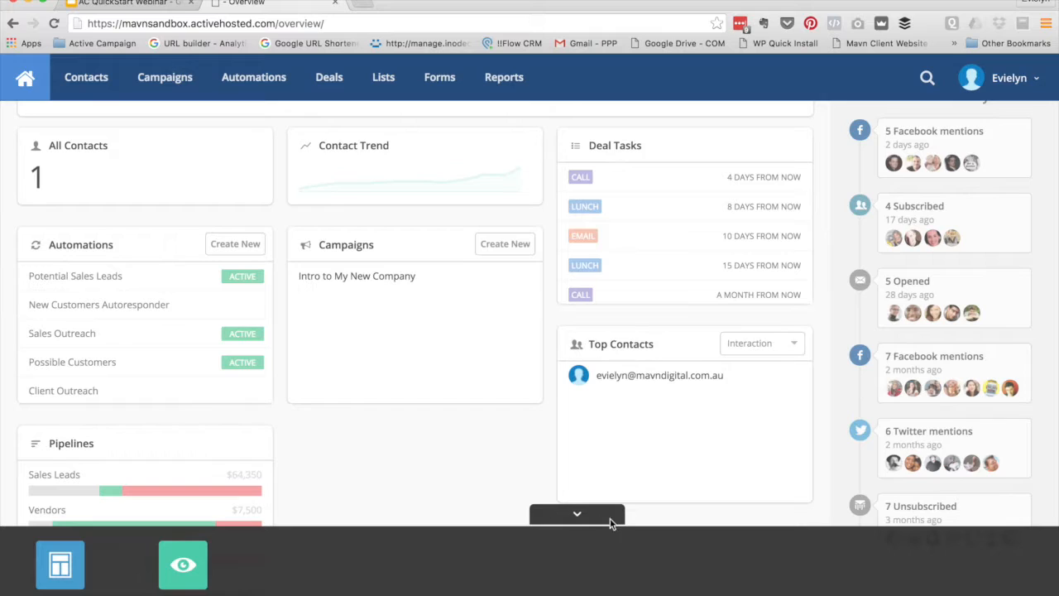
left_click(580, 516)
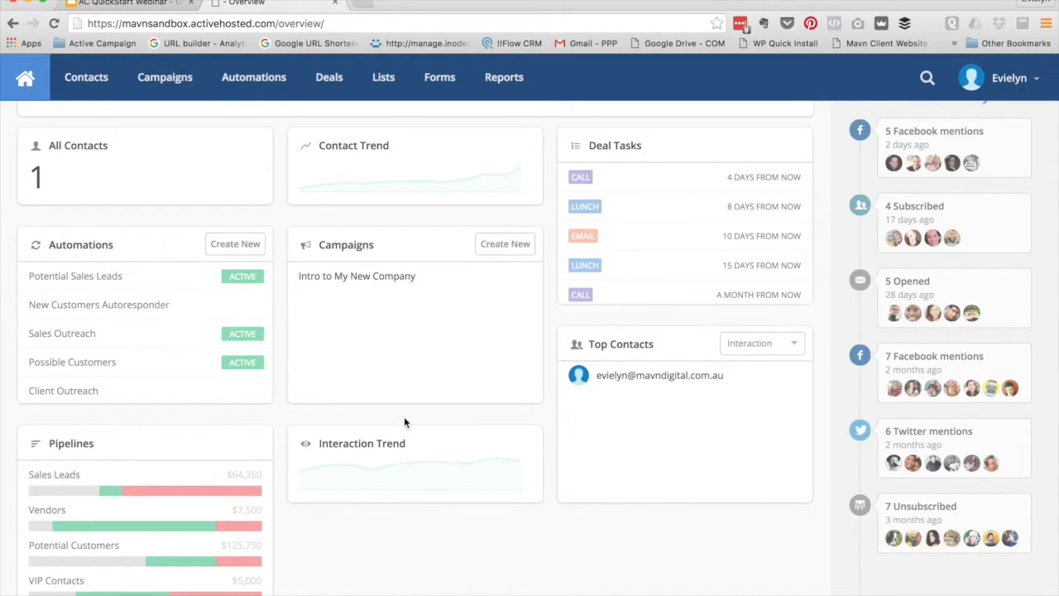
scroll(413, 414, "up", 2)
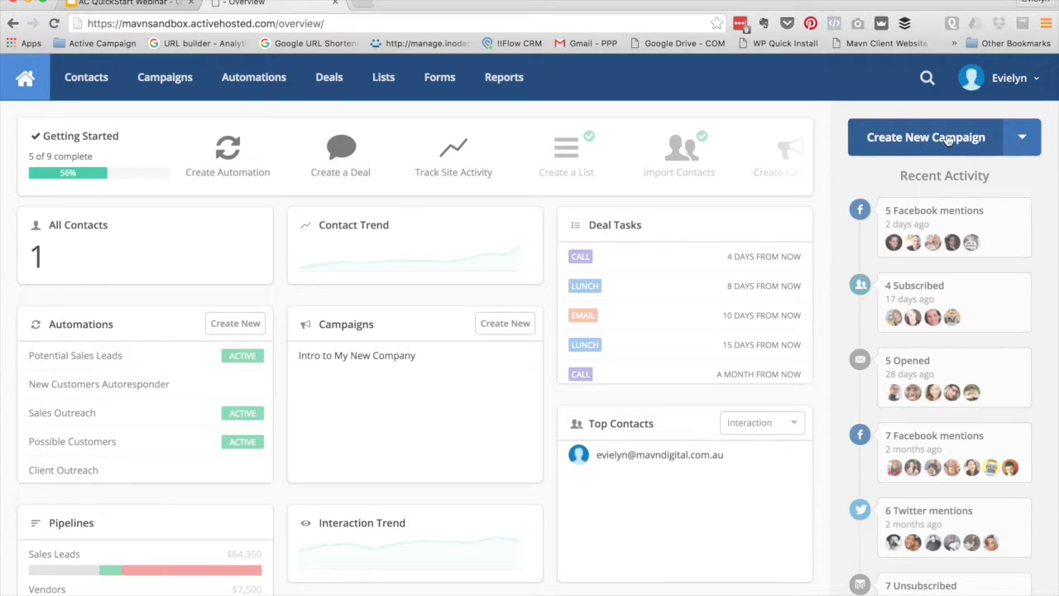
Check the Create New Campaign dropdown options, then switch to the Lists section
left_click(1026, 141)
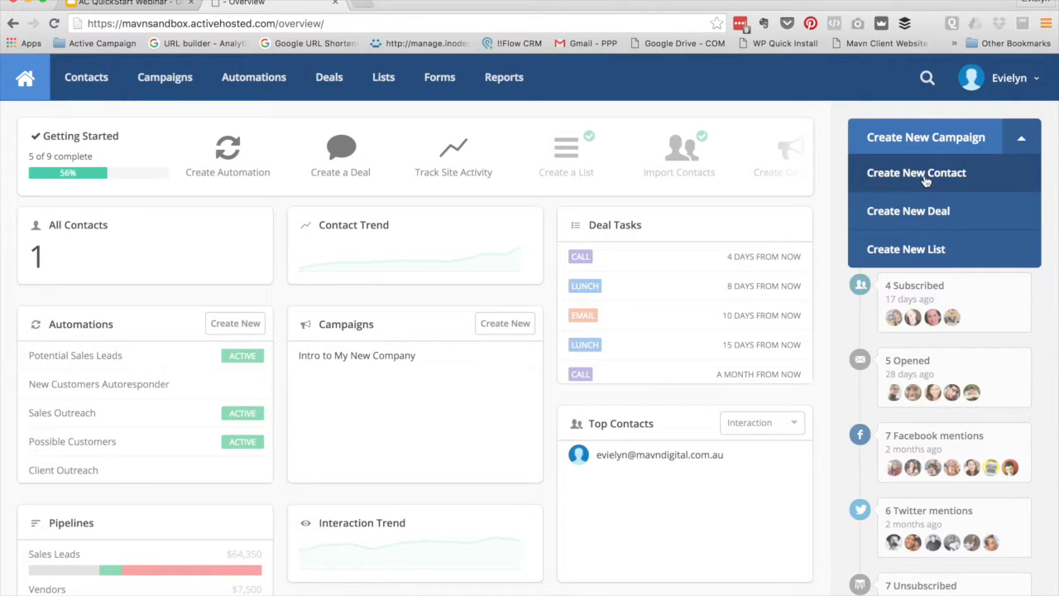
left_click(829, 153)
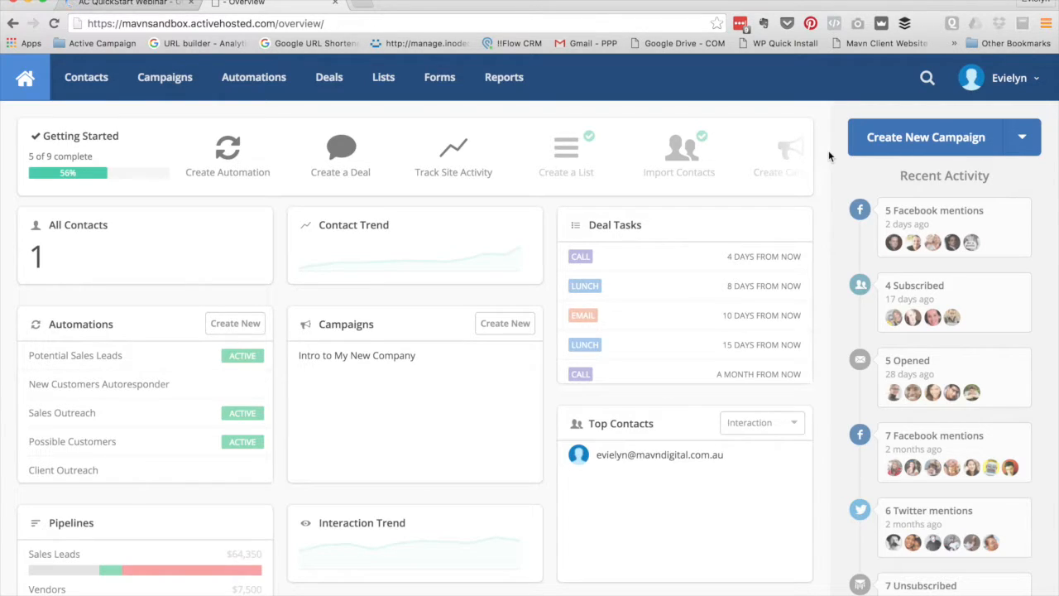
left_click(384, 79)
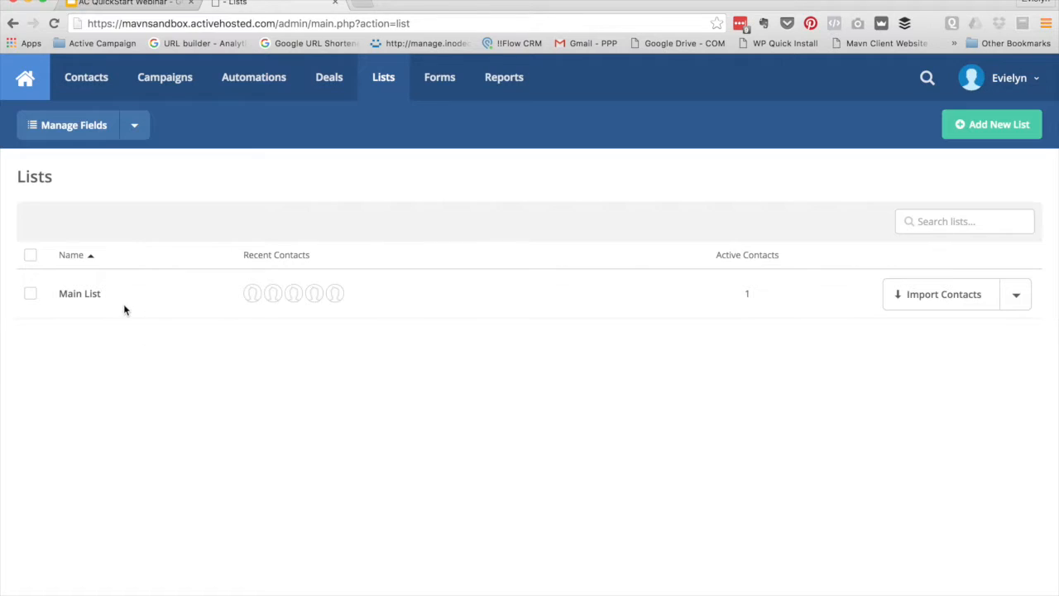
Open the Create New List dialog from the Lists page
left_click(1001, 125)
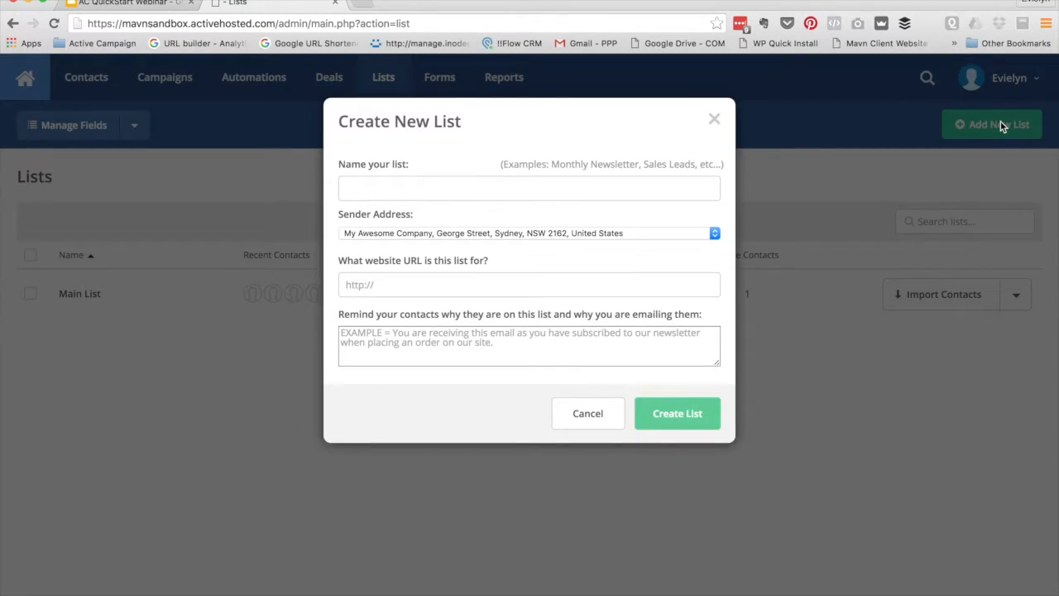
Close the new-list form unsaved after checking its sender address, and show Main List's actions menu
left_click(371, 190)
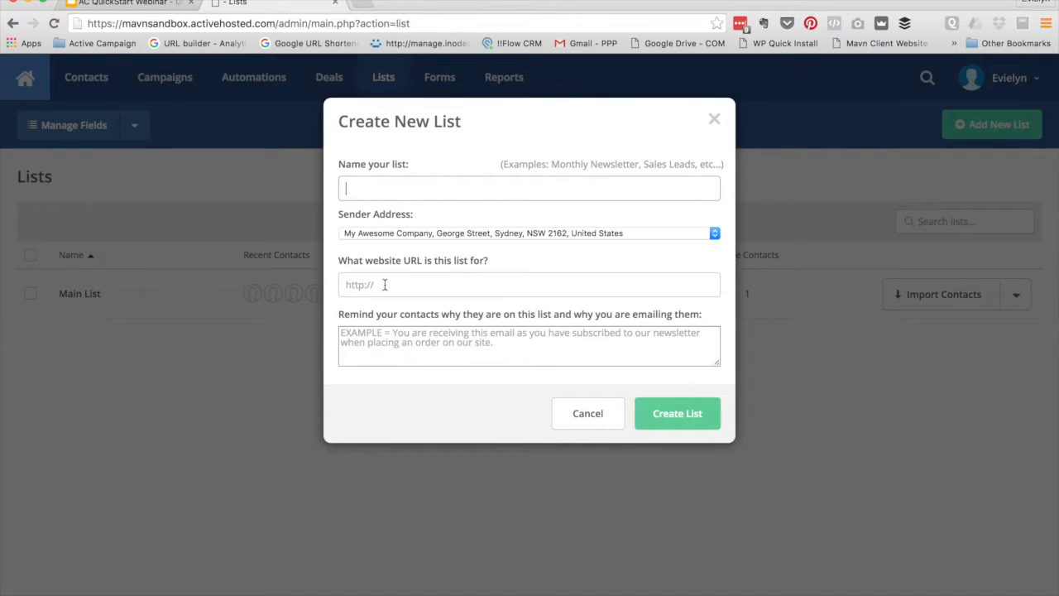
left_click(385, 233)
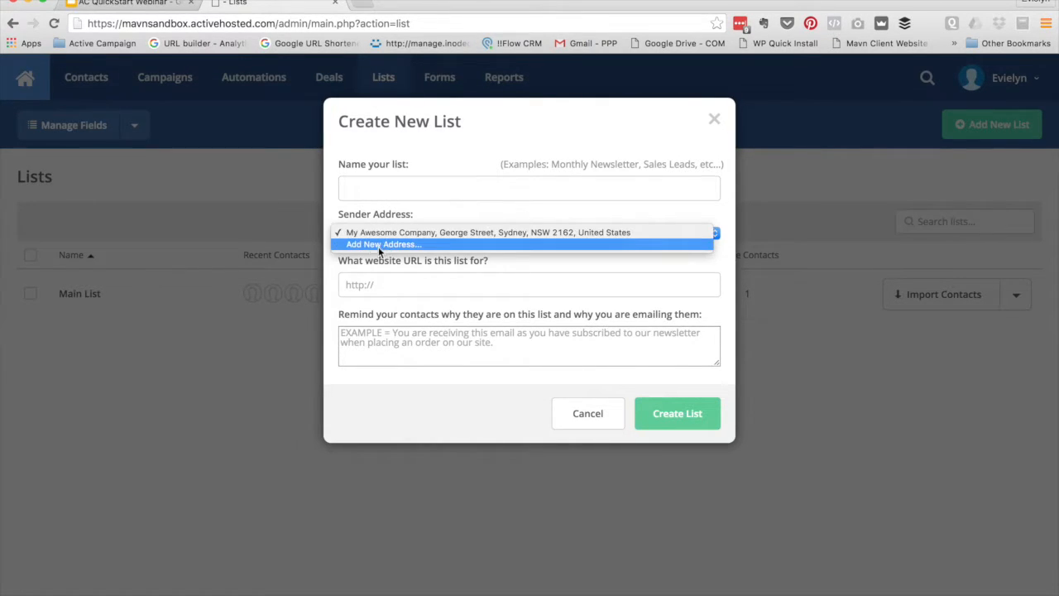
left_click(462, 220)
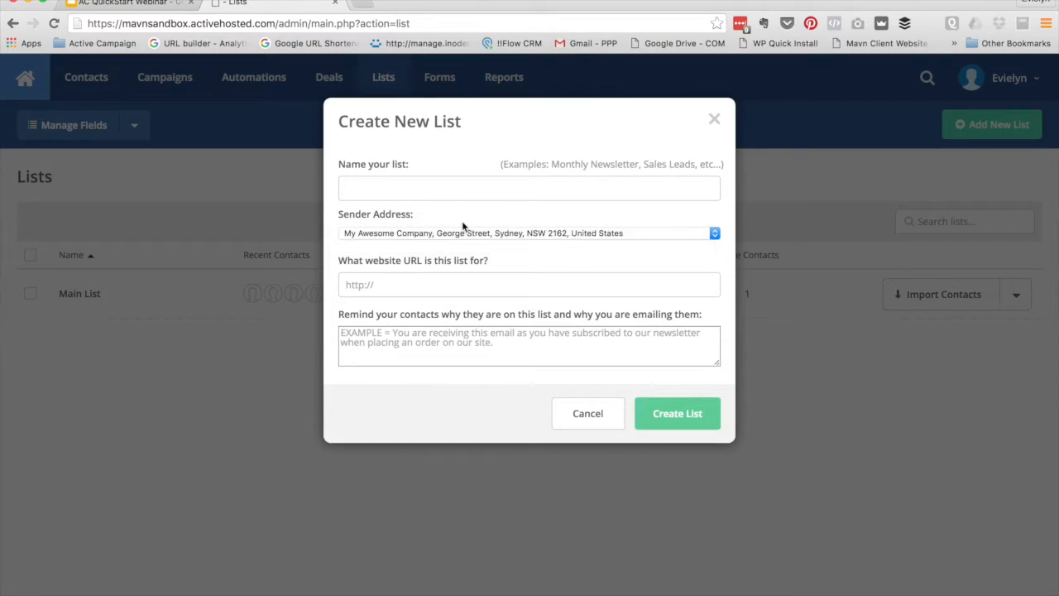
left_click(393, 284)
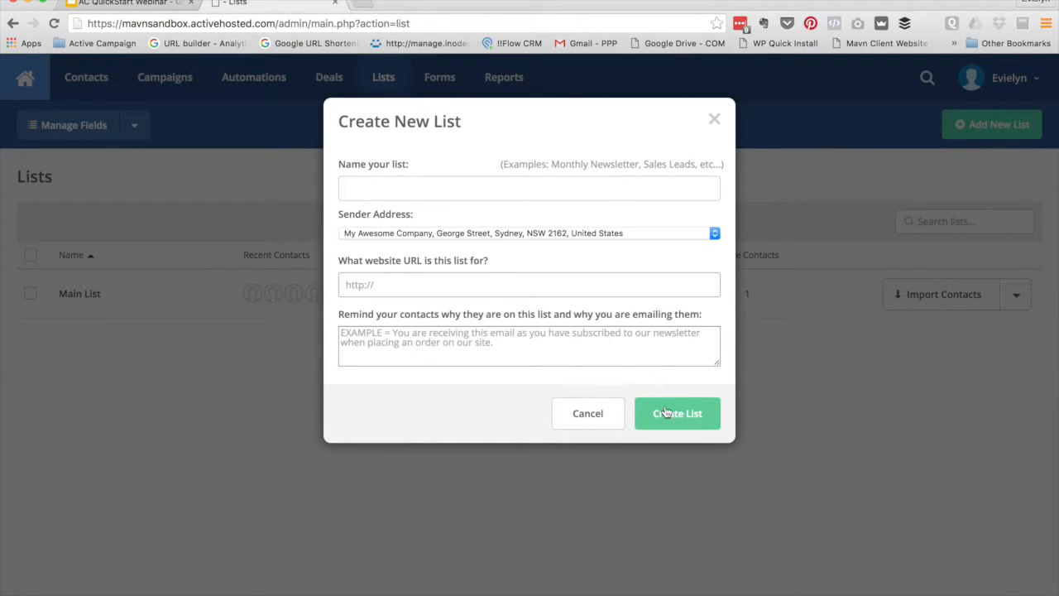
left_click(714, 121)
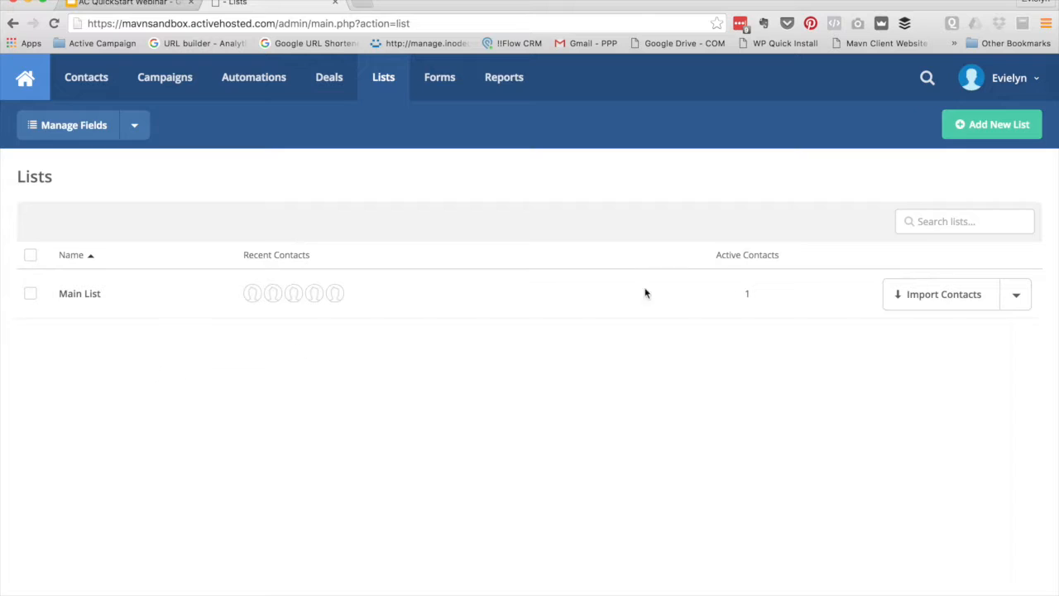
left_click(1014, 298)
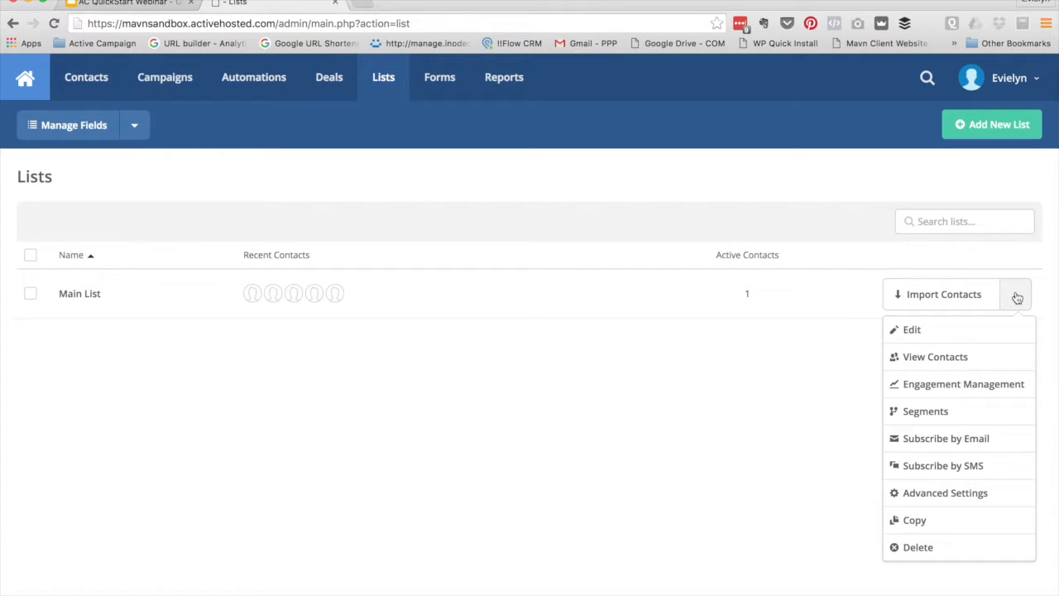
left_click(918, 331)
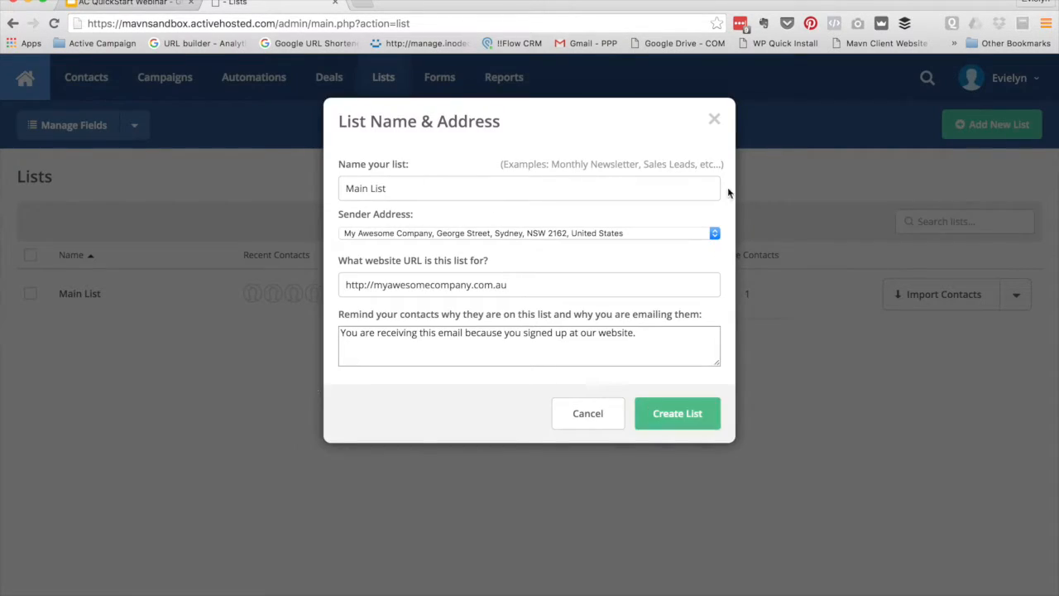
left_click(714, 123)
left_click(1029, 305)
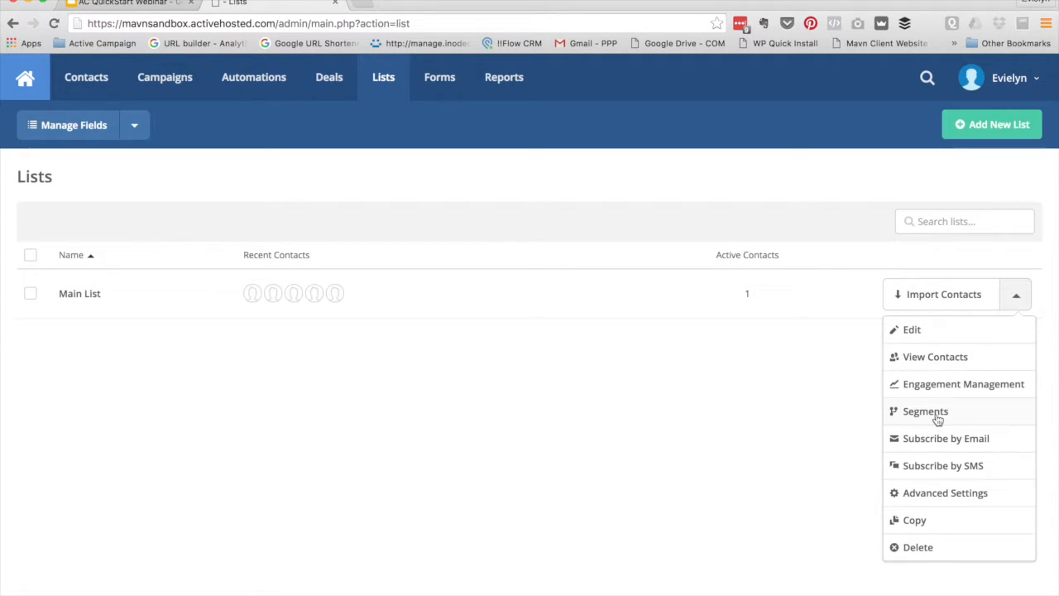
Explore Main List's subscribe-by-email settings without adding a rule, then return to Lists
left_click(942, 441)
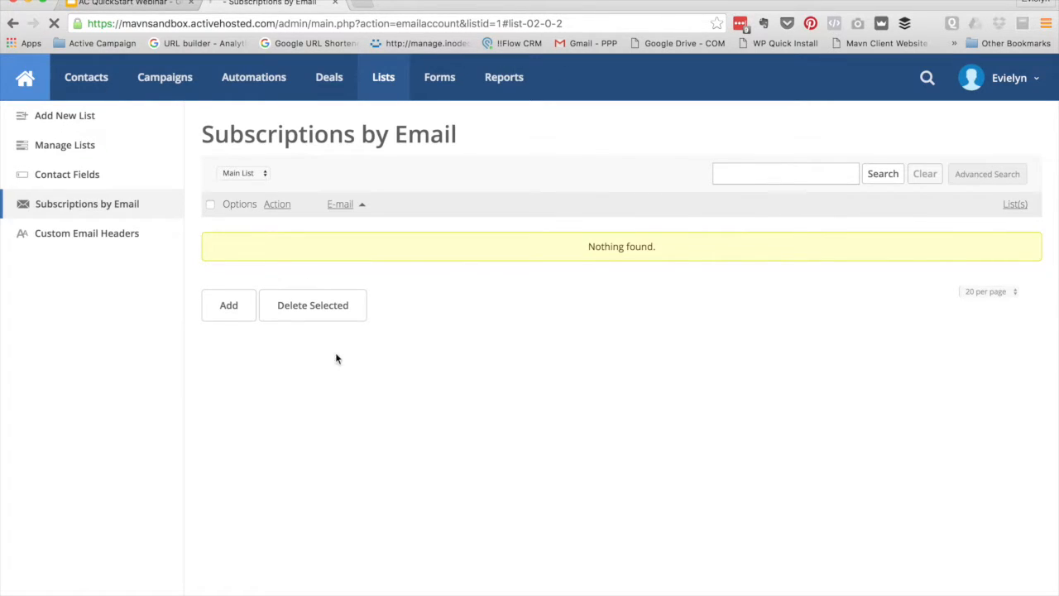
left_click(226, 306)
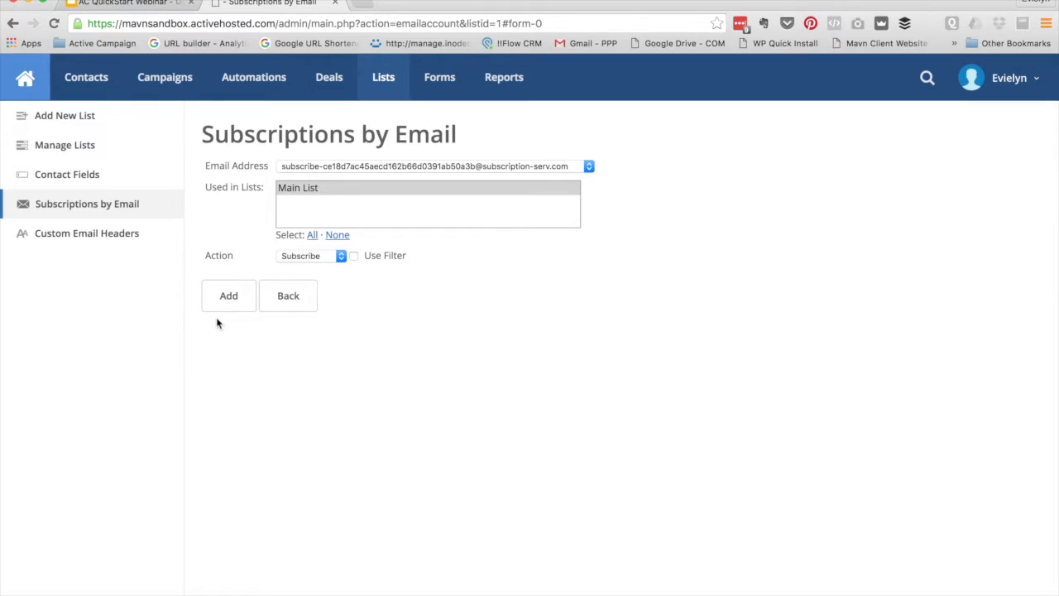
left_click(561, 168)
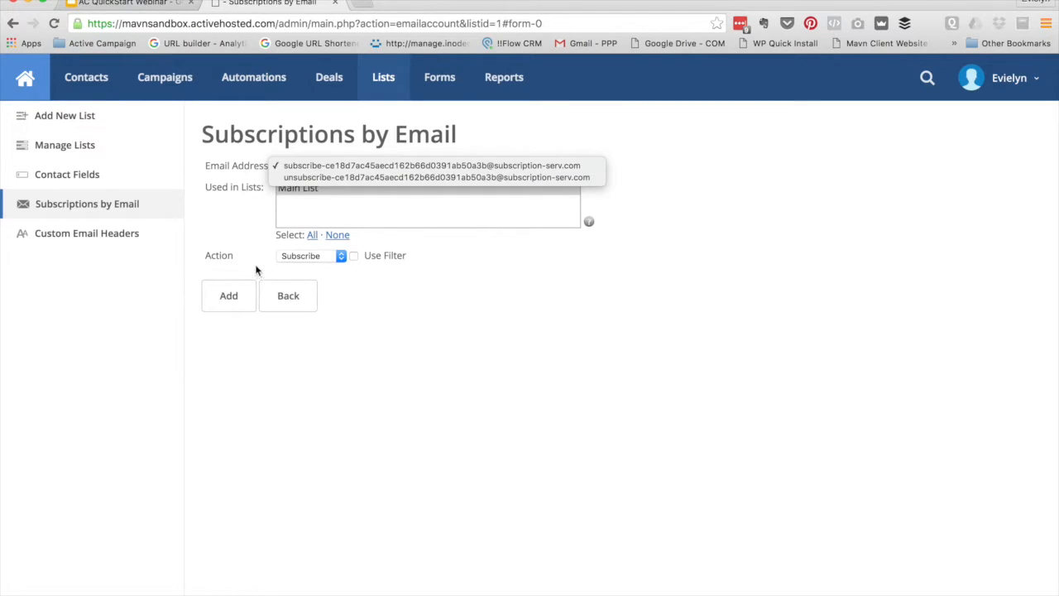
left_click(236, 225)
left_click(11, 25)
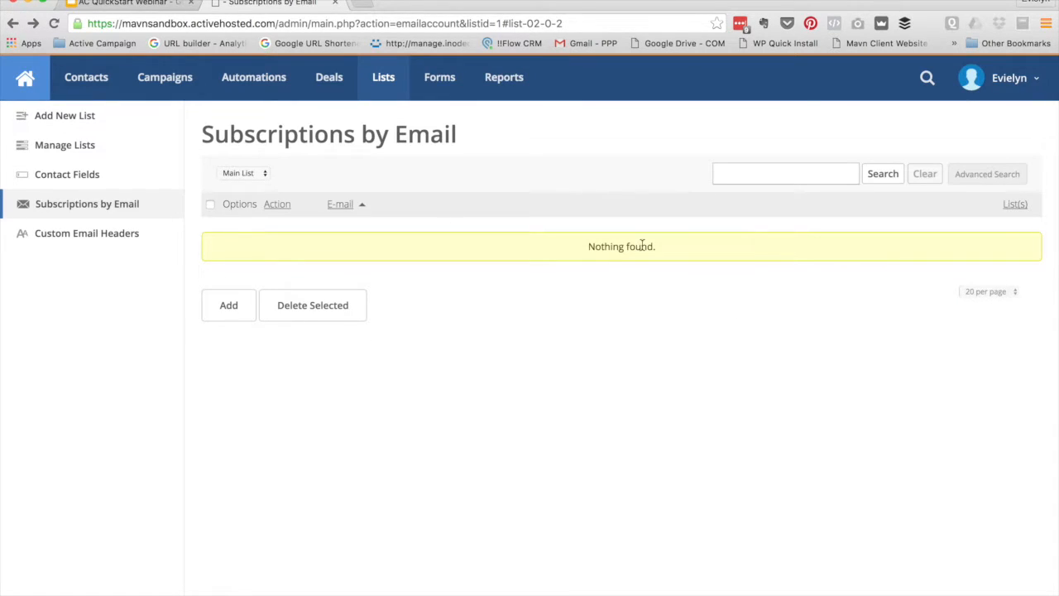
left_click(15, 22)
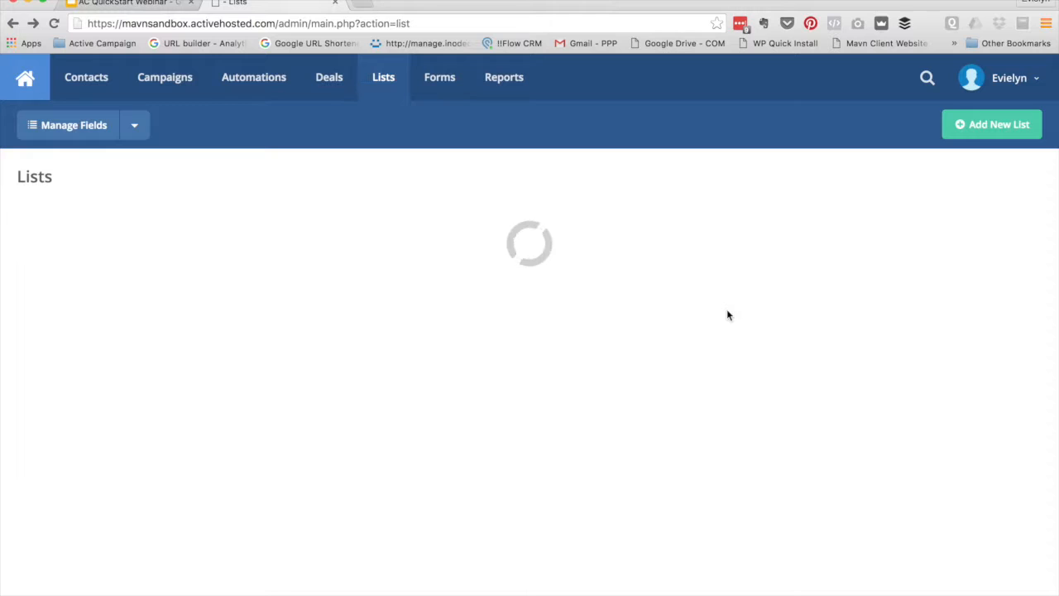
left_click(1017, 294)
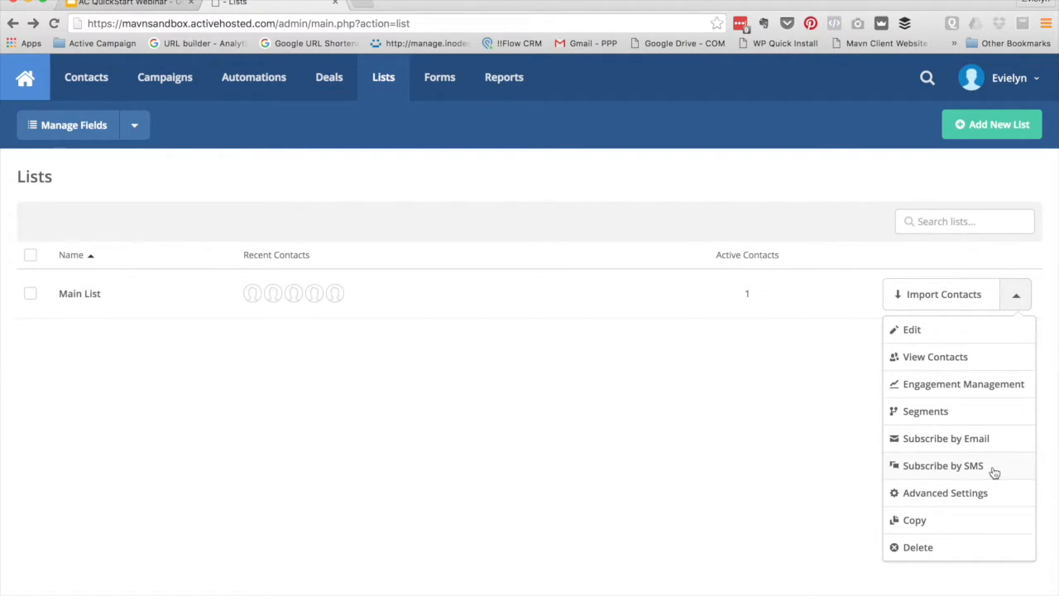
left_click(951, 495)
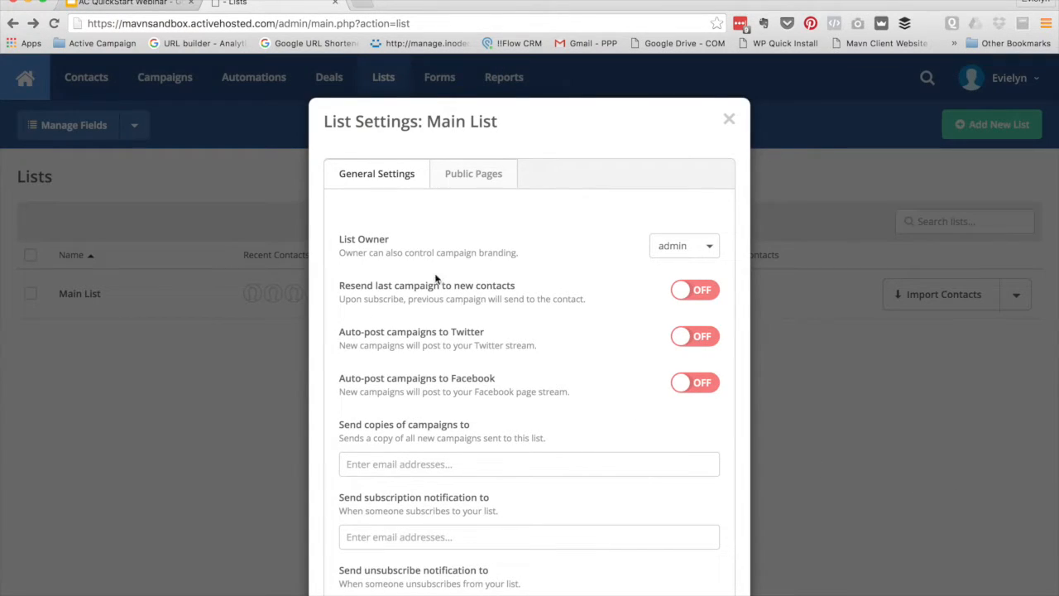
scroll(435, 316, "down", 3)
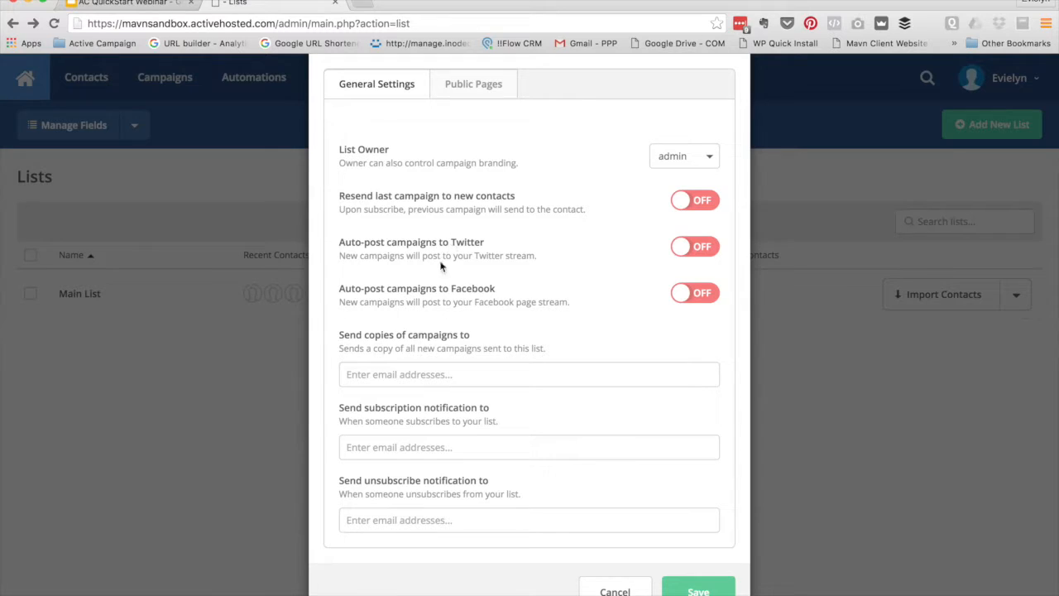
left_click(616, 589)
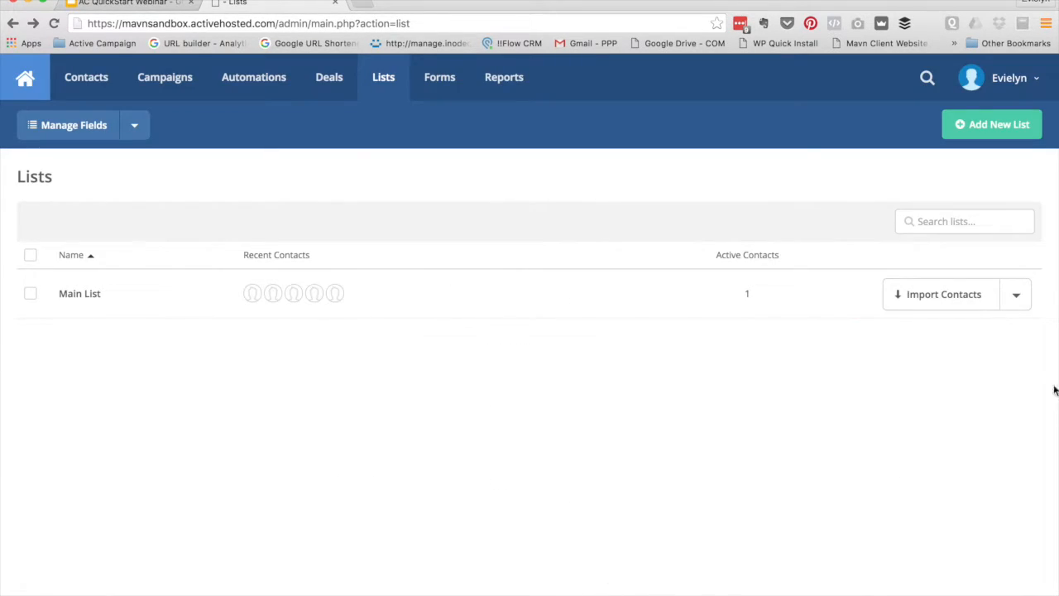
Open the contact import page for Main List via Import Contacts
left_click(1012, 308)
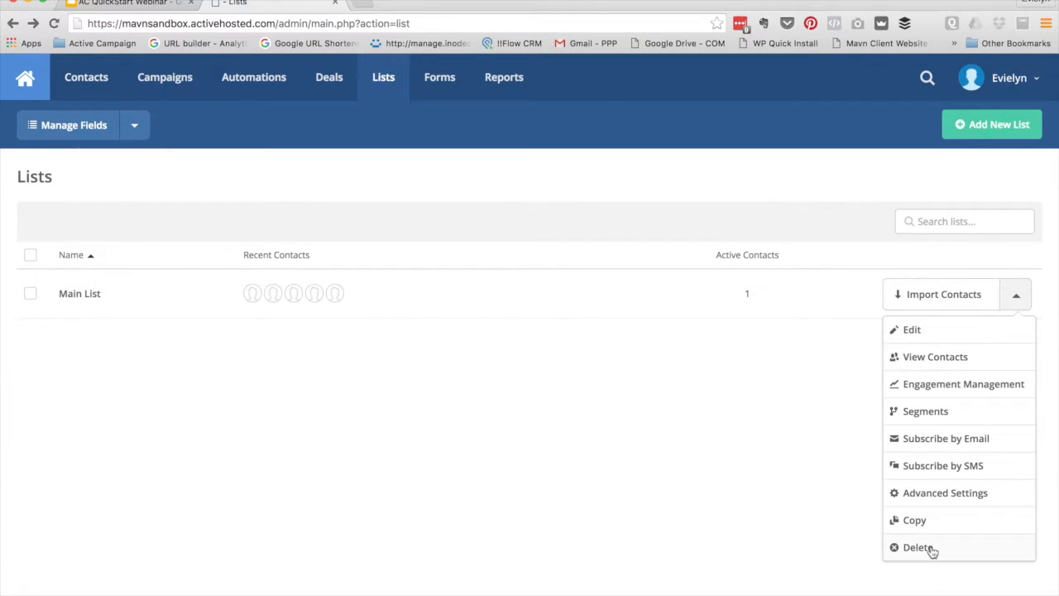
left_click(594, 380)
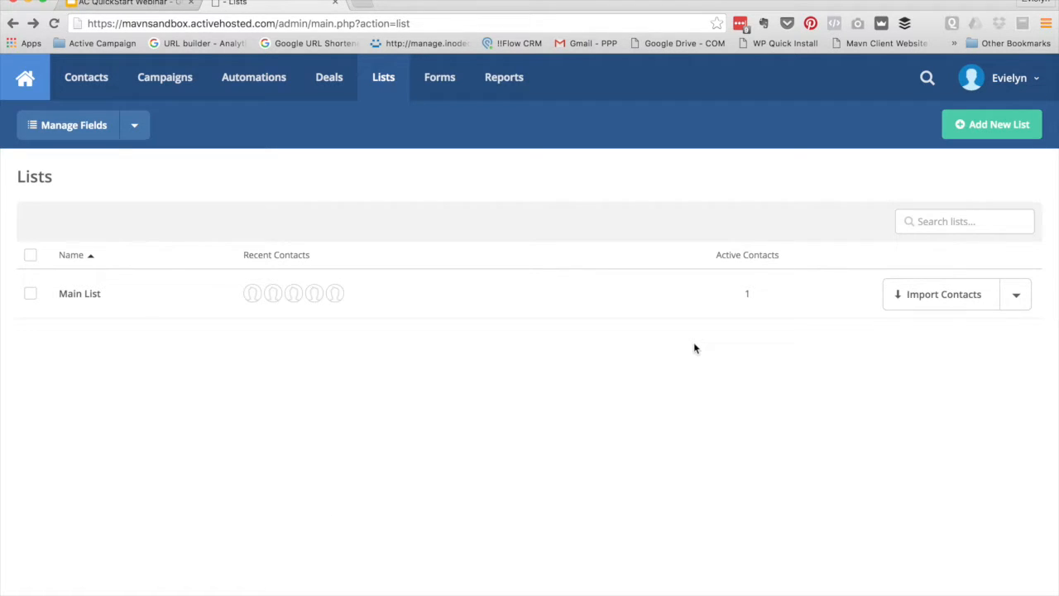
left_click(939, 298)
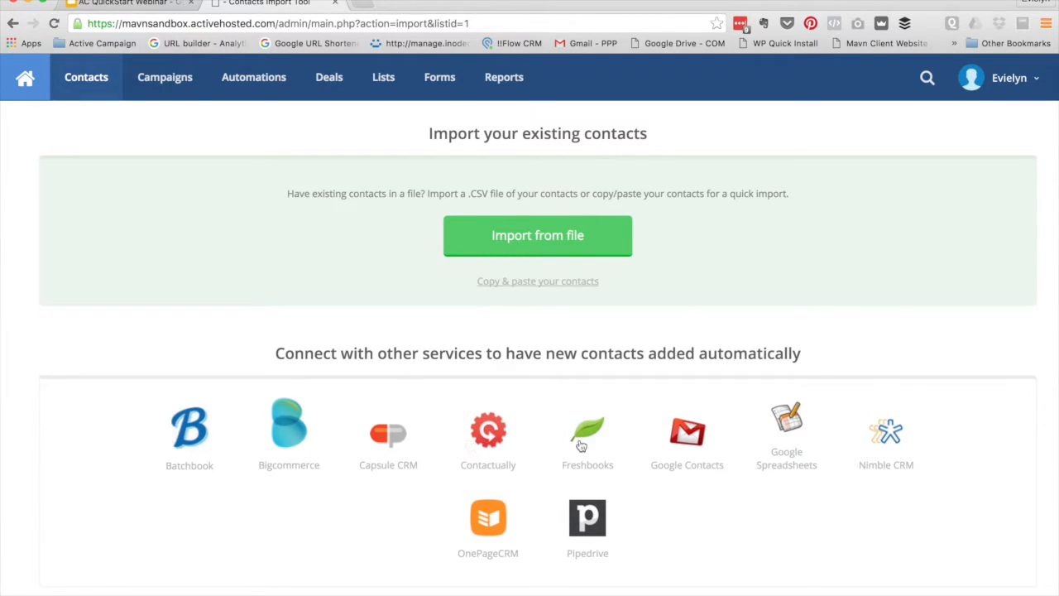
Scroll up to review the Import your existing contacts options
scroll(722, 532, "up", 1)
Try importing from a file and by copy & paste, cancelling both without importing
left_click(548, 241)
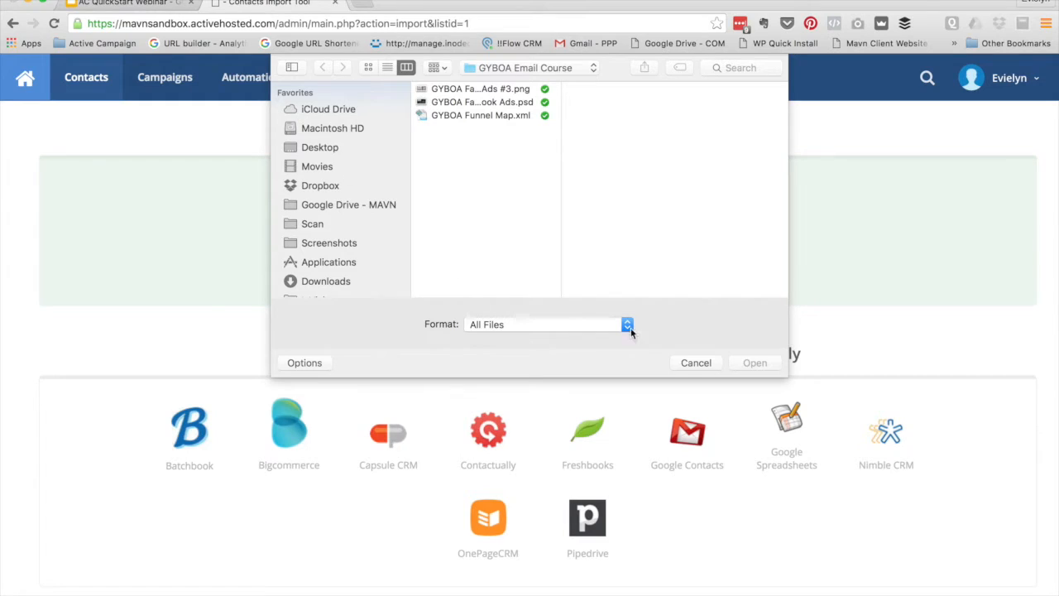
left_click(703, 362)
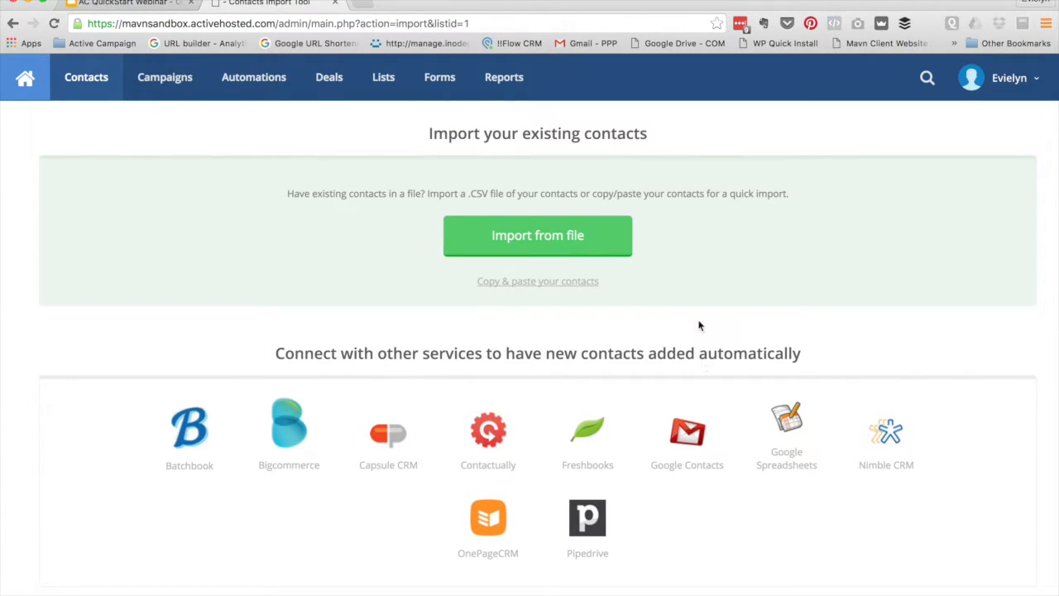
left_click(539, 281)
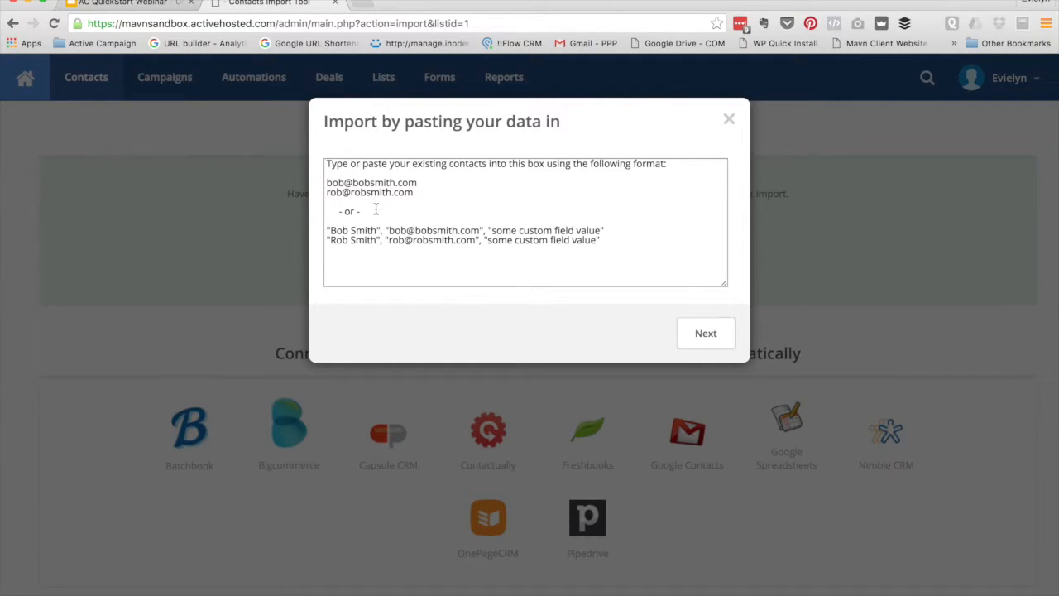
left_click(722, 121)
Close the paste dialog and open Campaigns, showing the sent 'Intro to My New Company'
left_click(729, 121)
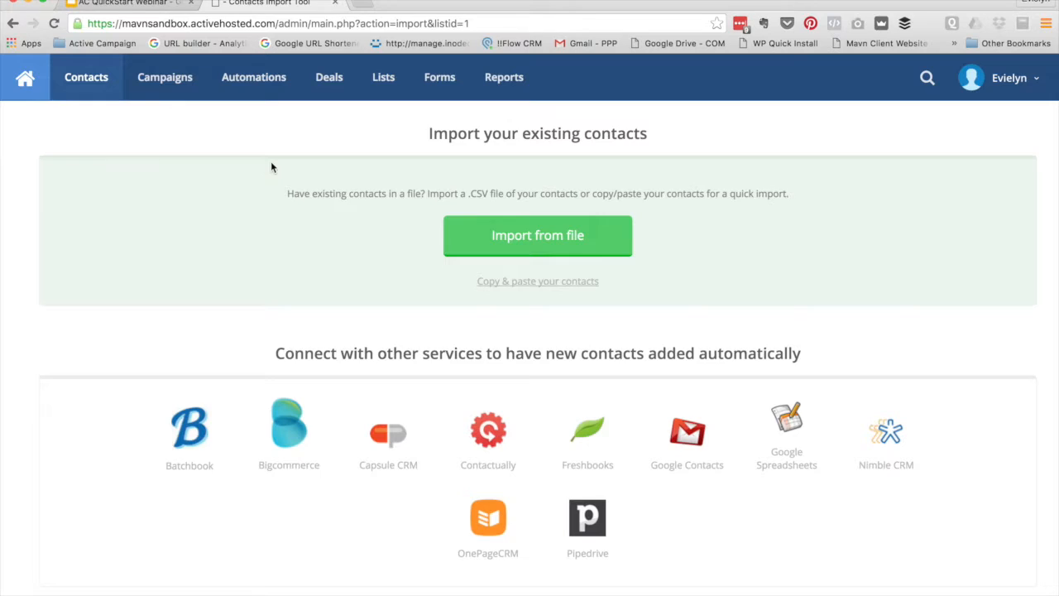
left_click(169, 87)
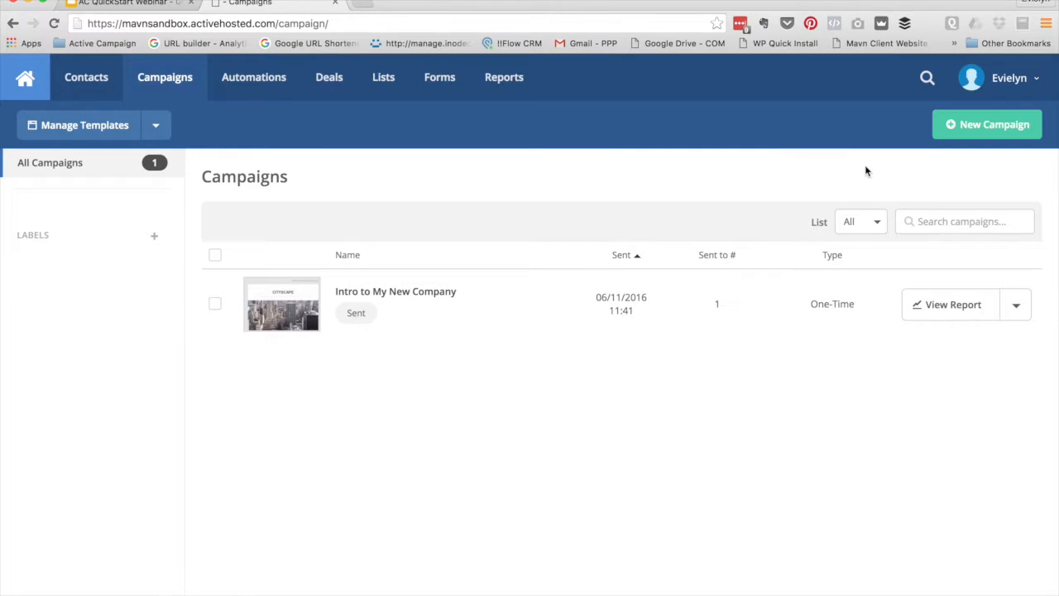
Start a new campaign with New Campaign on the Campaigns page
left_click(978, 126)
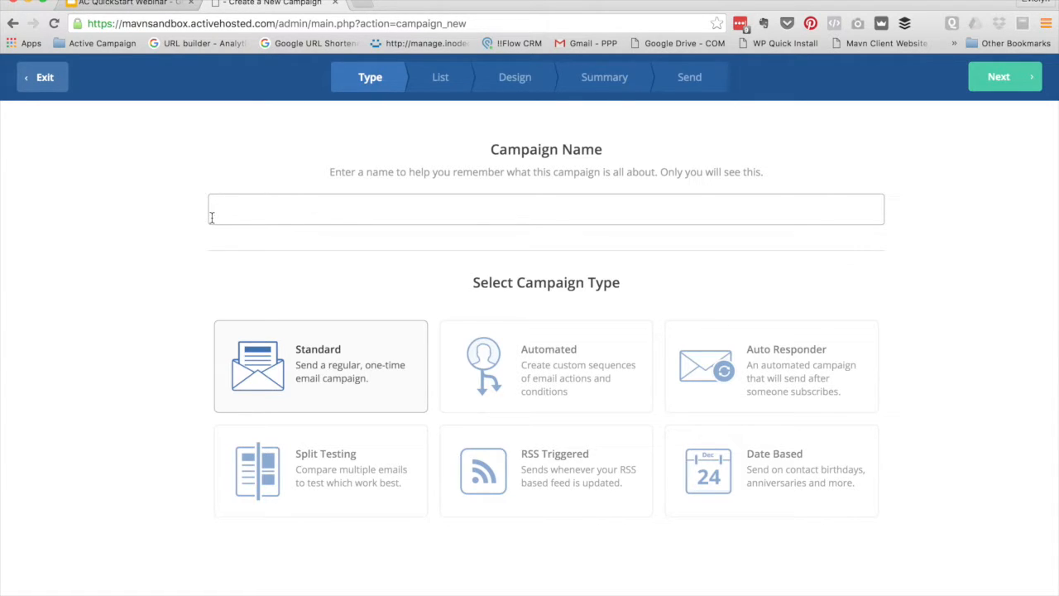
Name the campaign 'Monthly Newsletter', choose the Standard type, and advance to the List step
type("Monthly Newsletter")
left_click(66, 323)
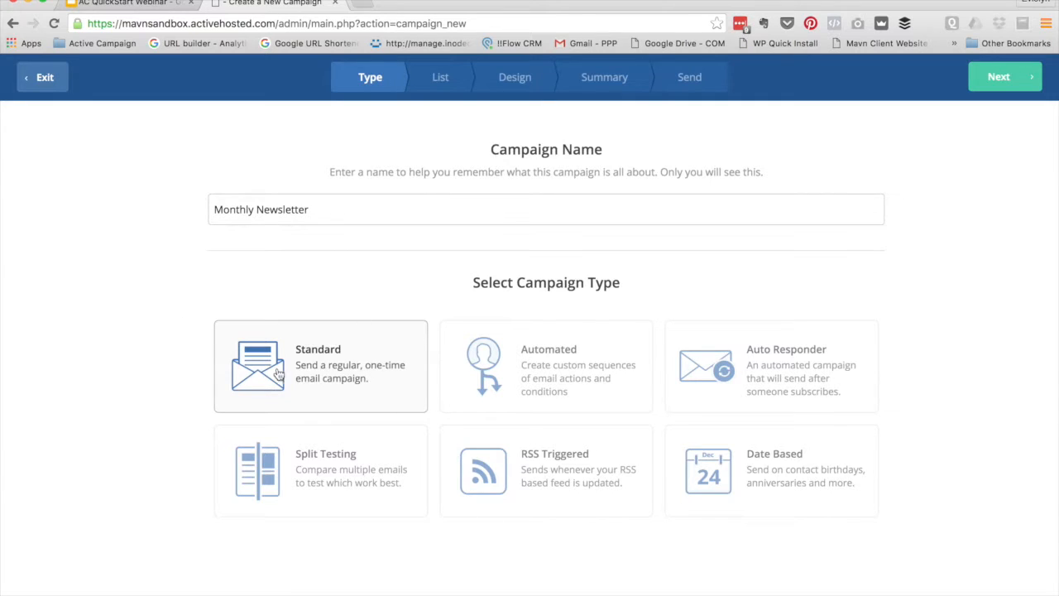
left_click(1006, 83)
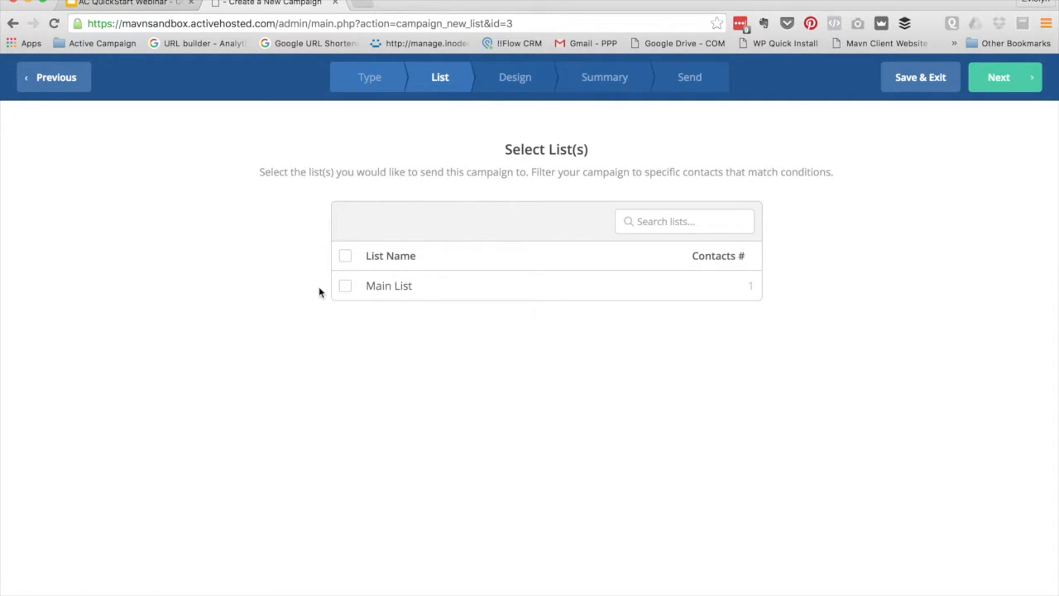
Select Main List as the recipient list and begin creating a new segment of it
left_click(347, 287)
left_click(418, 231)
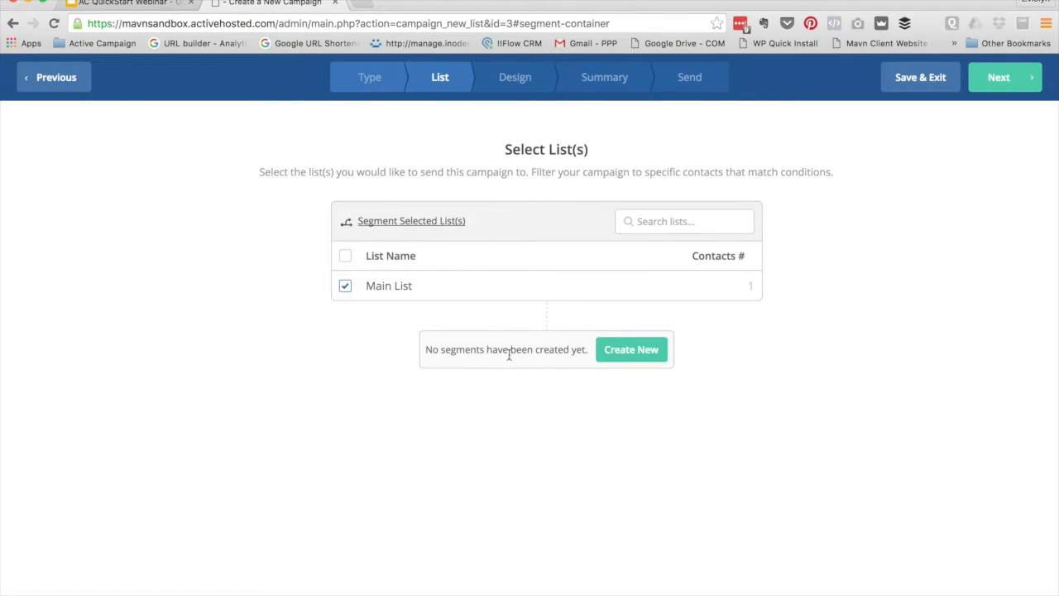
left_click(643, 352)
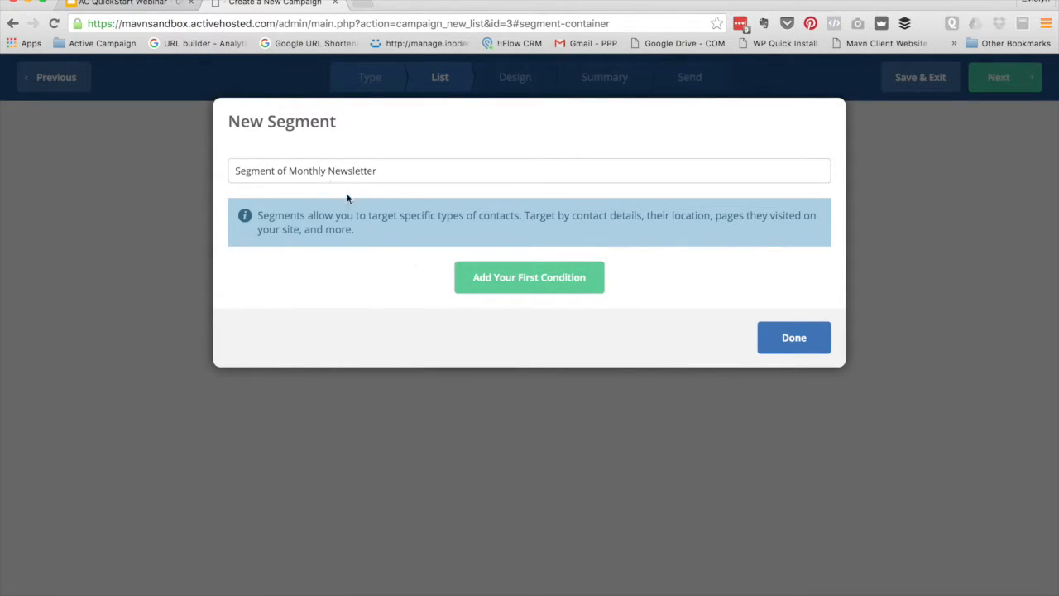
Save a segment whose first condition is Tag exists 'current clients'
left_click(506, 282)
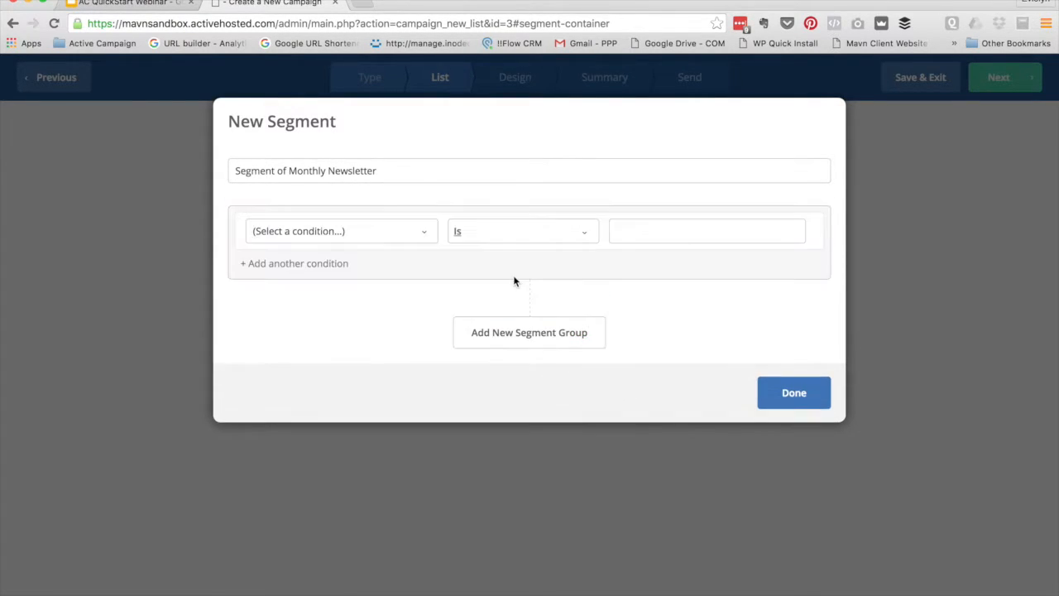
left_click(426, 235)
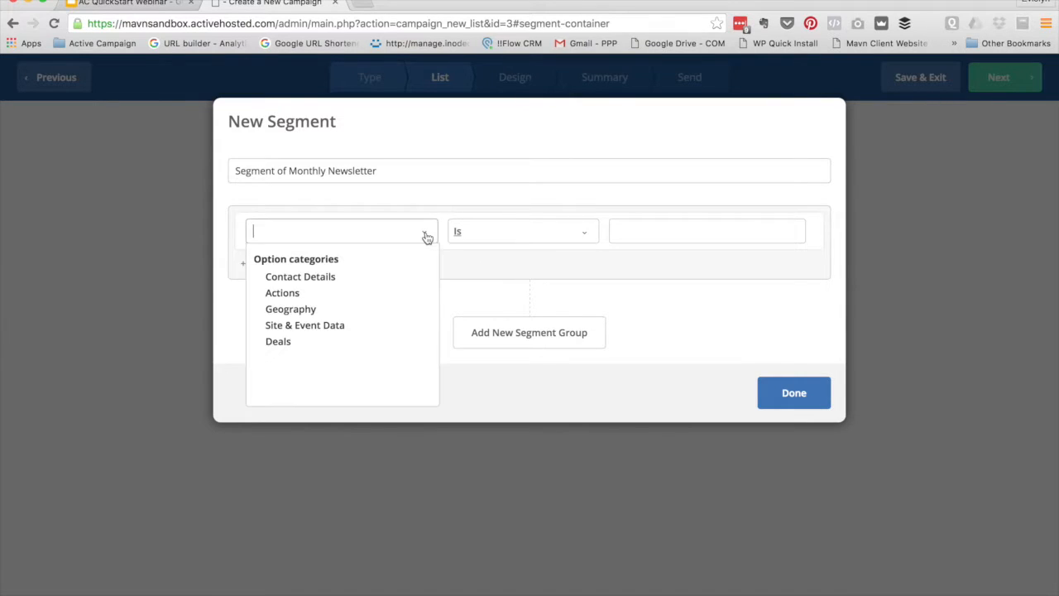
type("tag")
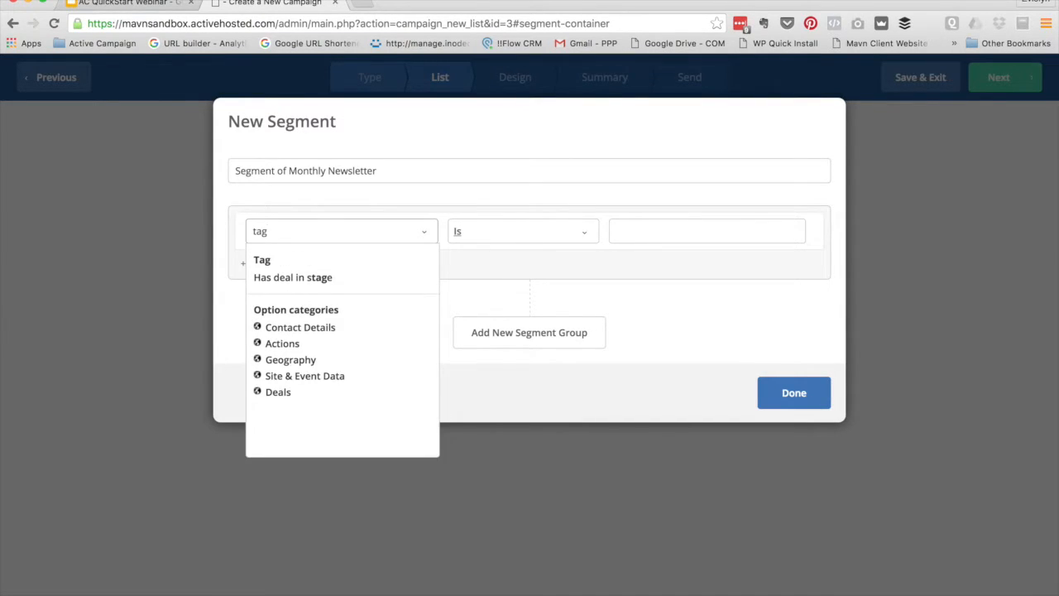
left_click(385, 263)
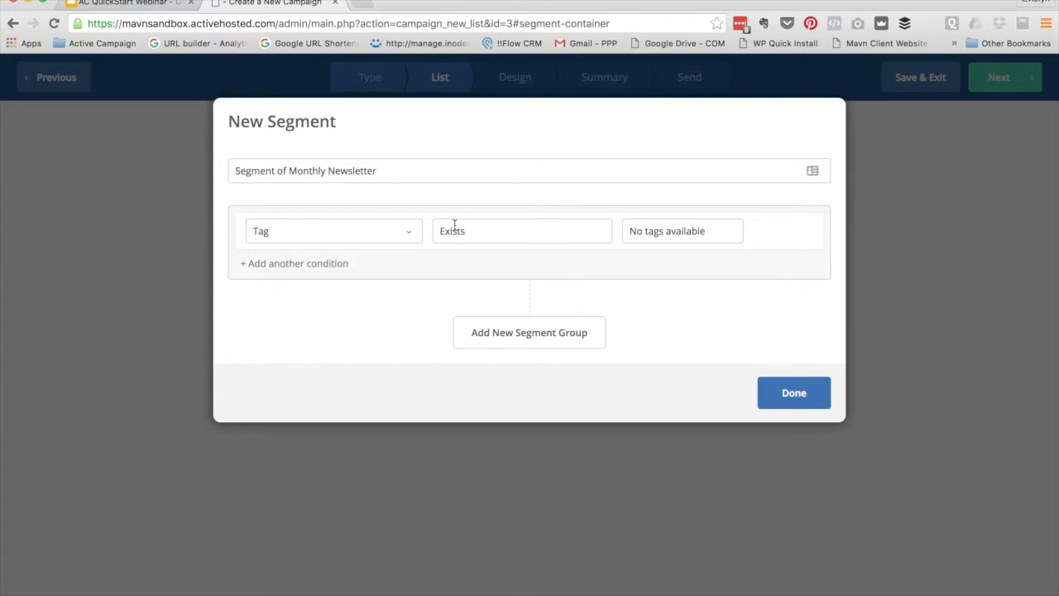
left_click(696, 232)
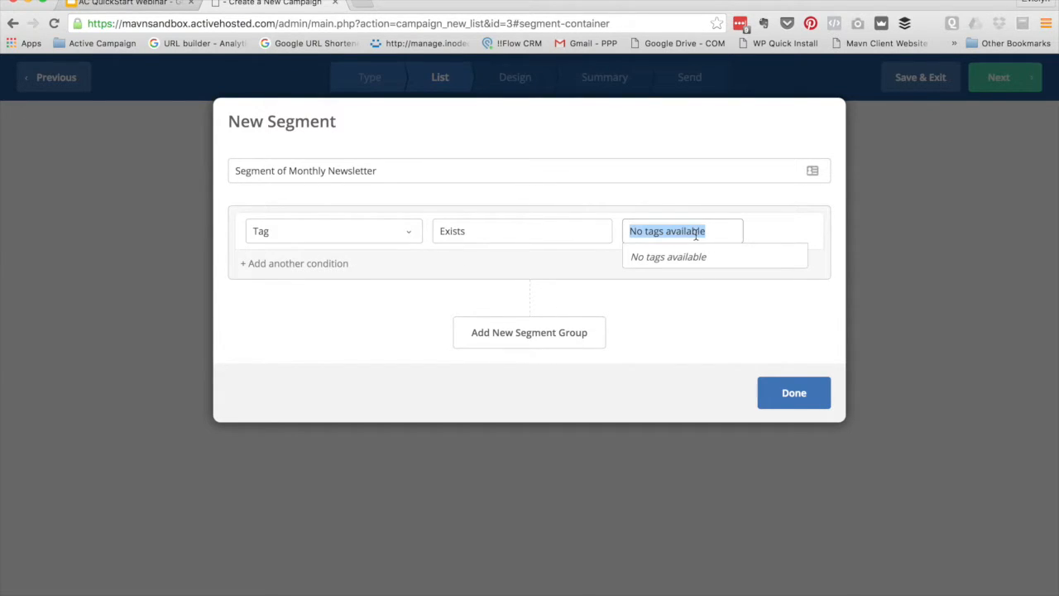
type("t")
type("urrent clients")
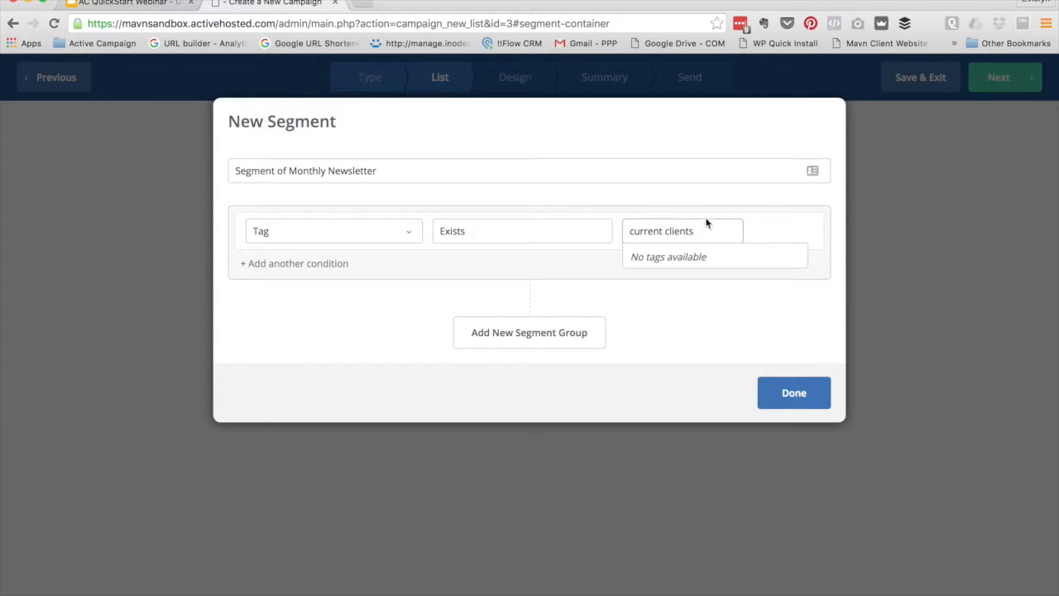
key("Return")
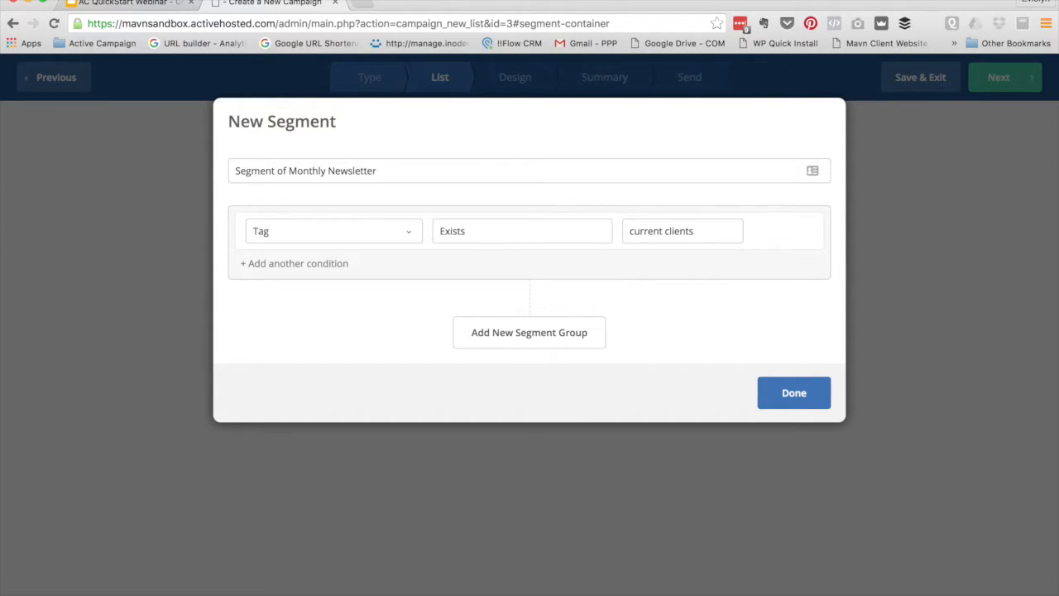
left_click(797, 393)
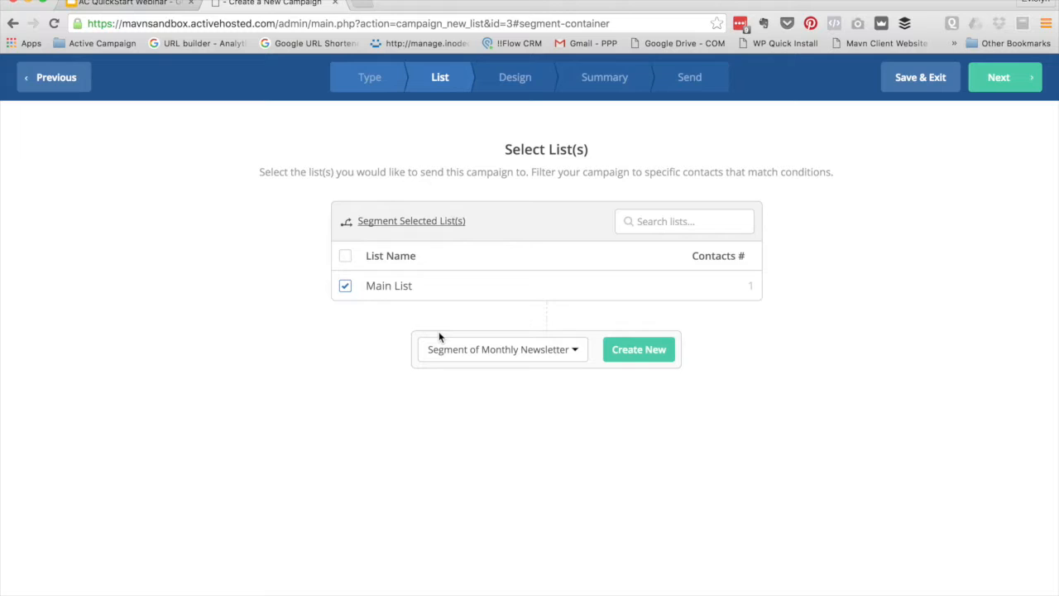
Reset the segment choice to none and proceed to the Design step
left_click(476, 352)
left_click(472, 378)
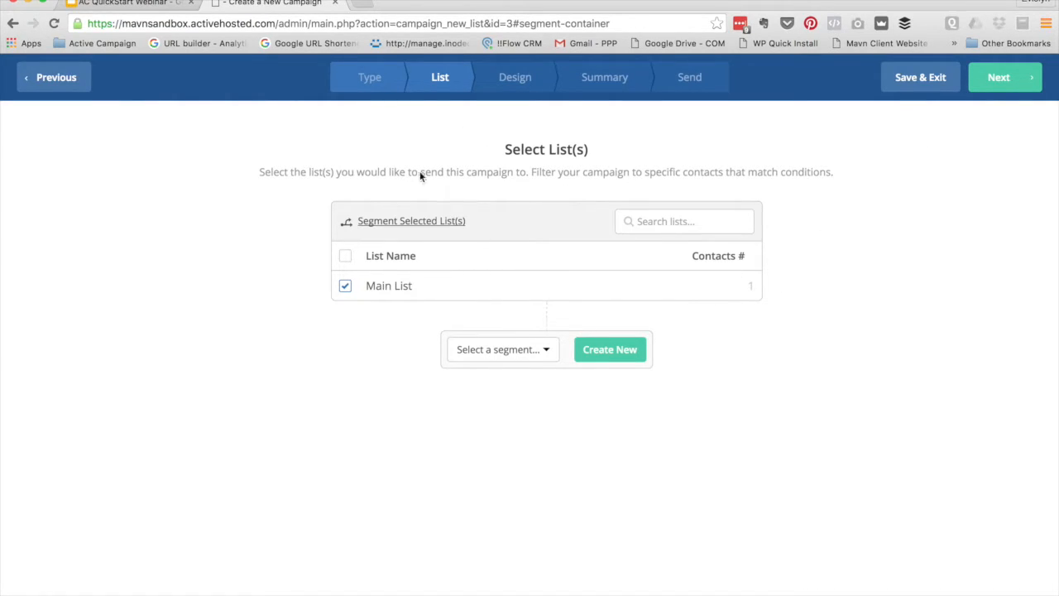
left_click(1026, 80)
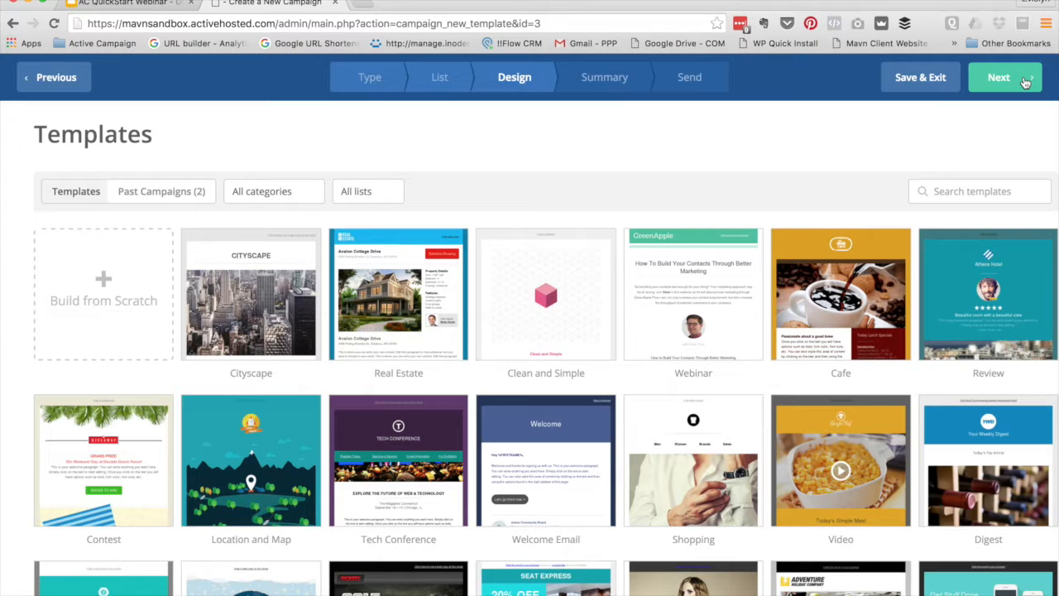
Browse to the second page of templates and back to the first
mouse_move(602, 327)
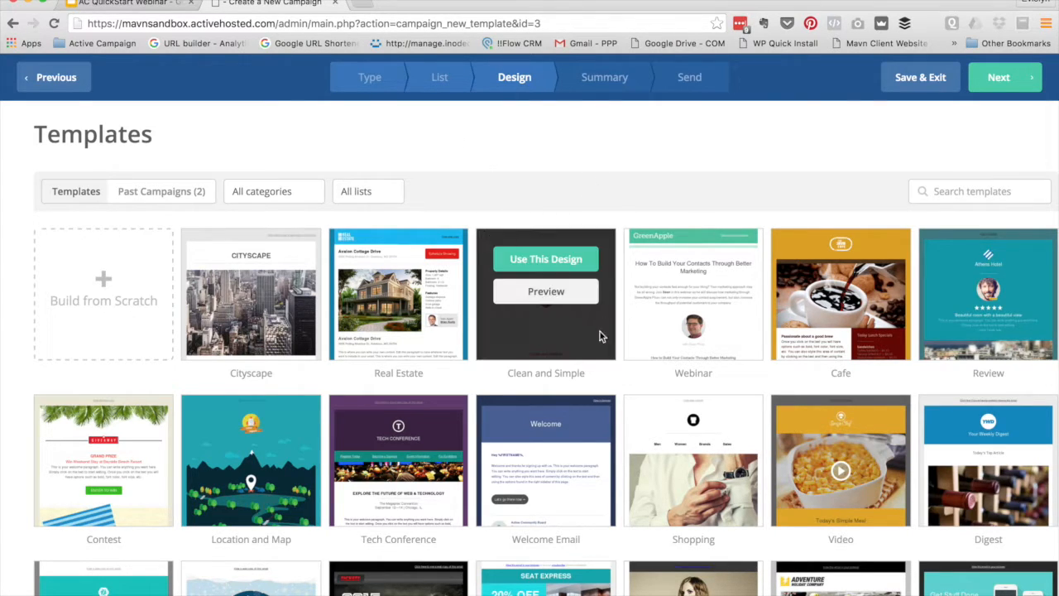
scroll(530, 468, "down", 3)
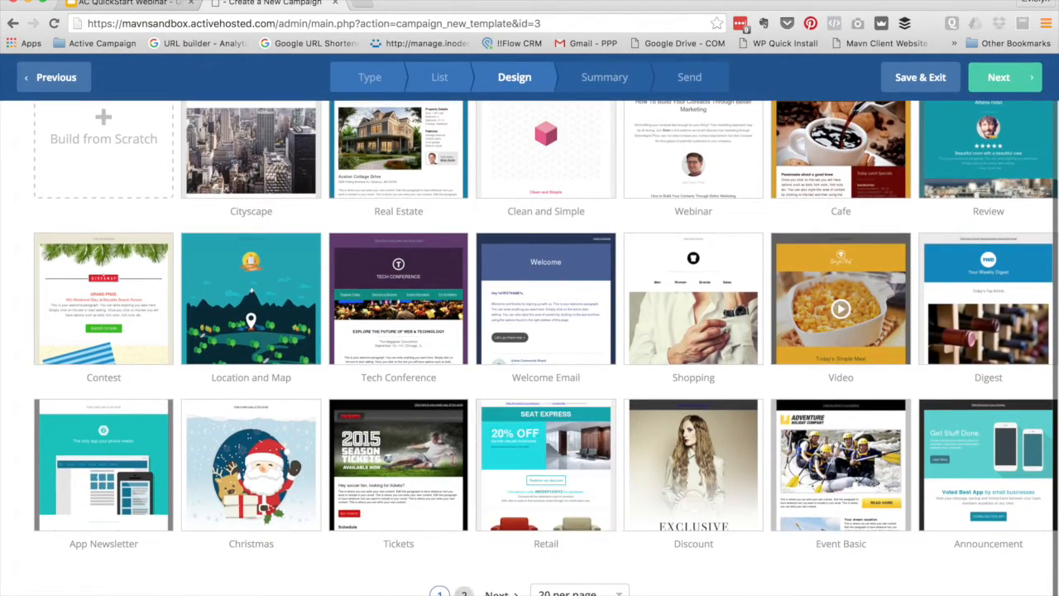
left_click(486, 592)
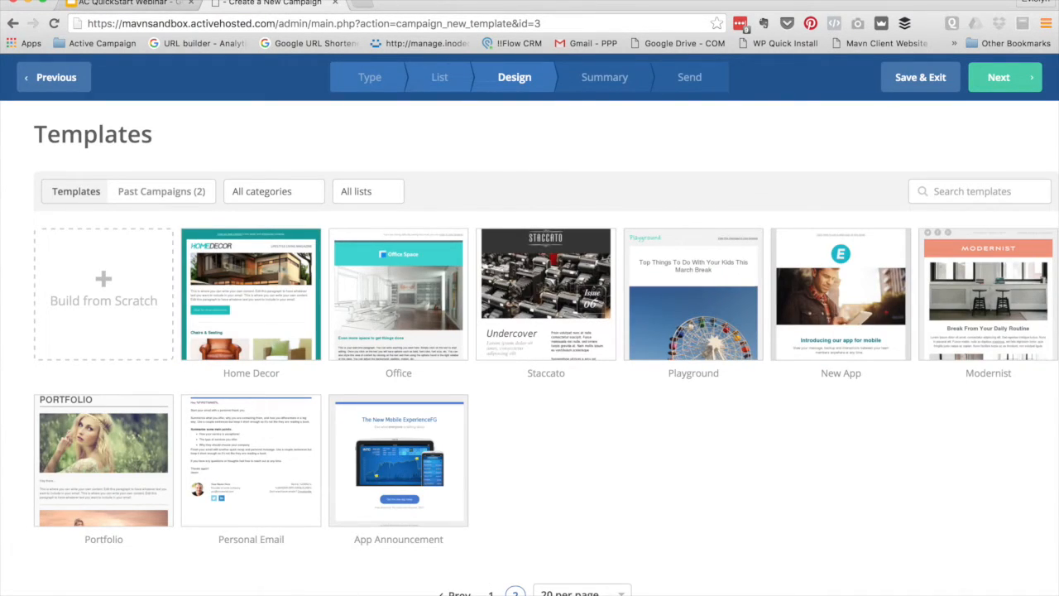
left_click(491, 593)
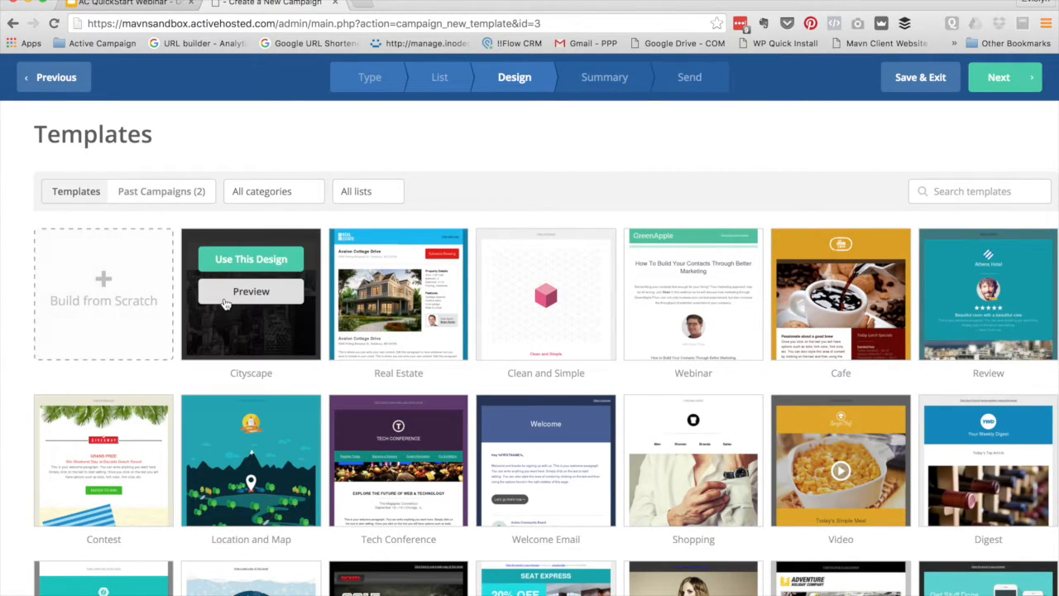
Look over Past Campaigns designs, return to Templates, and choose Build from Scratch
left_click(153, 196)
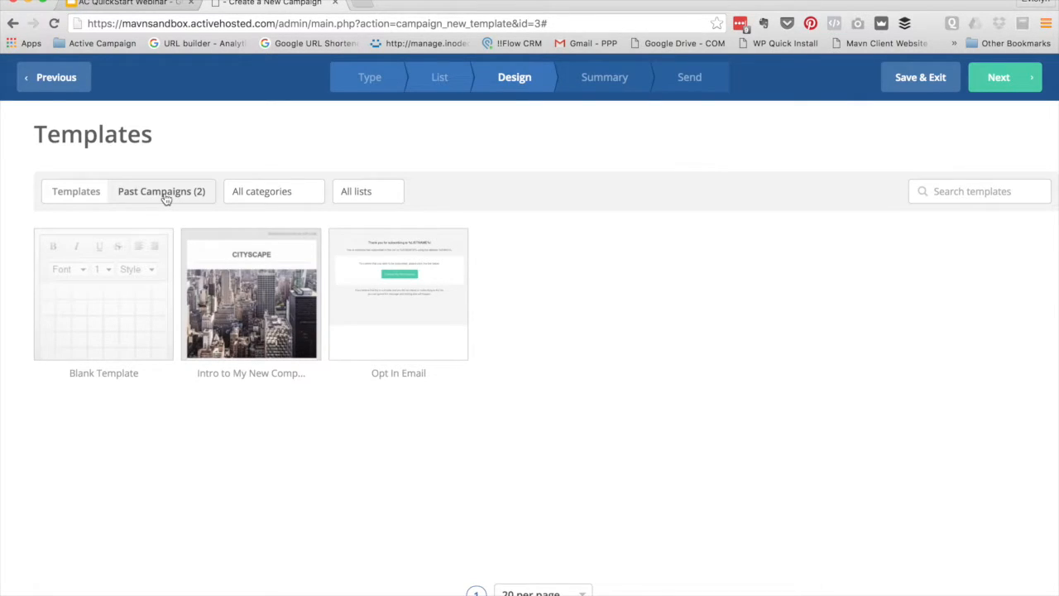
mouse_move(307, 287)
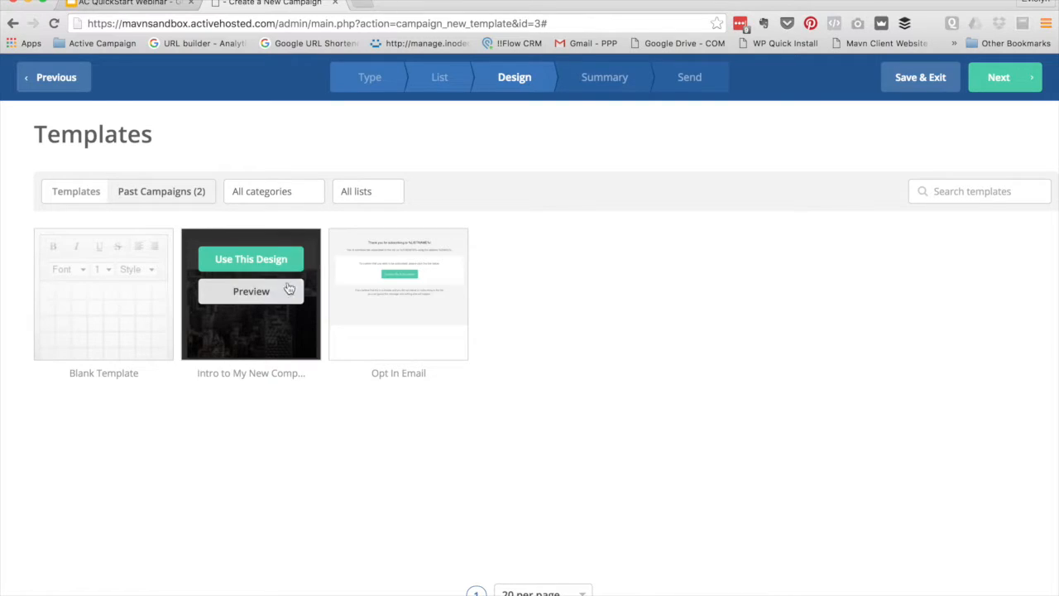
left_click(75, 192)
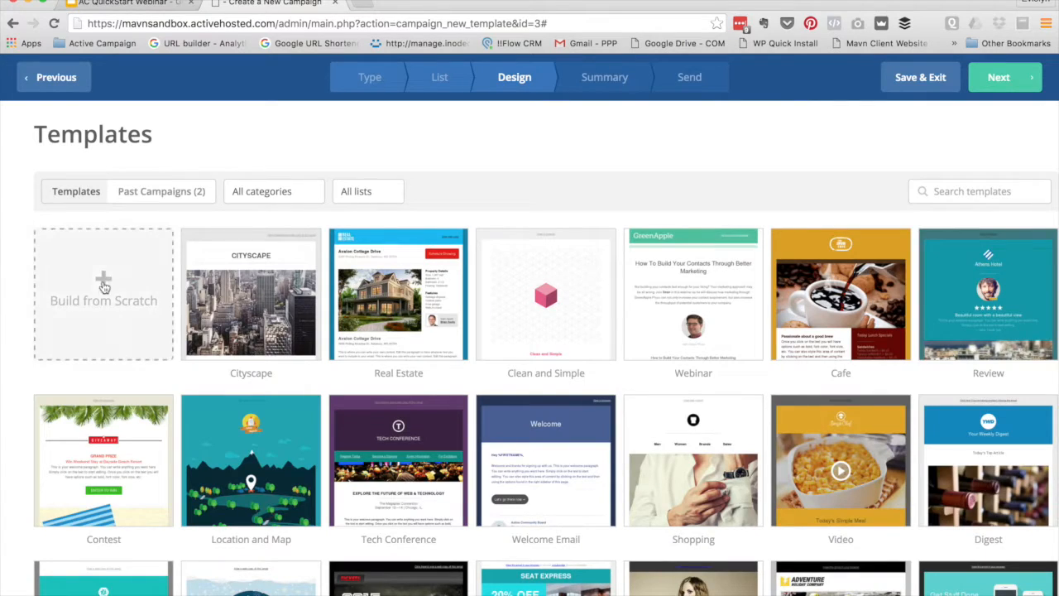
left_click(108, 296)
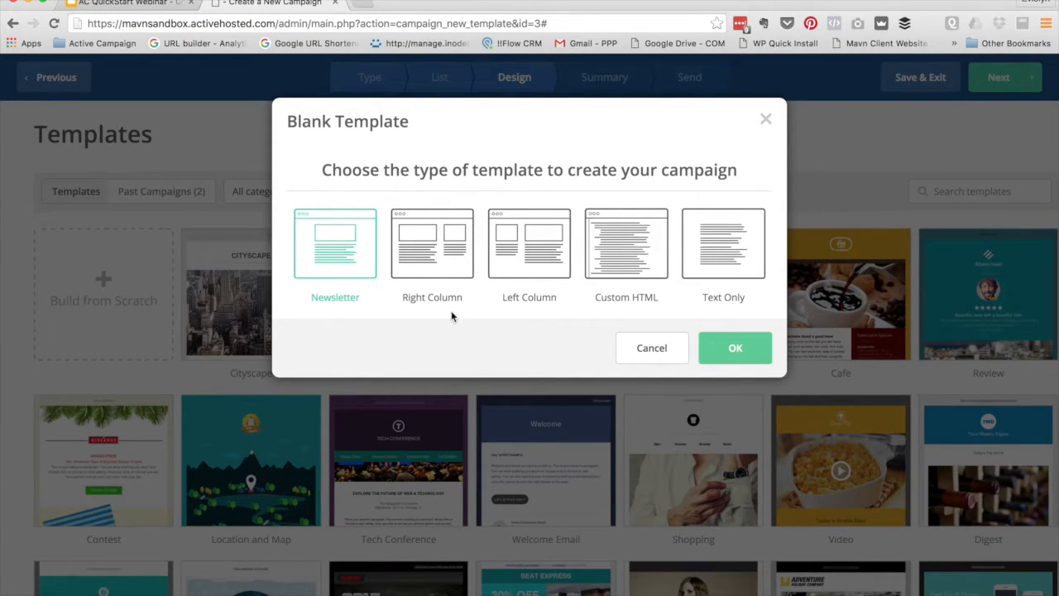
Cancel the Blank Template dialog without choosing a layout
left_click(667, 347)
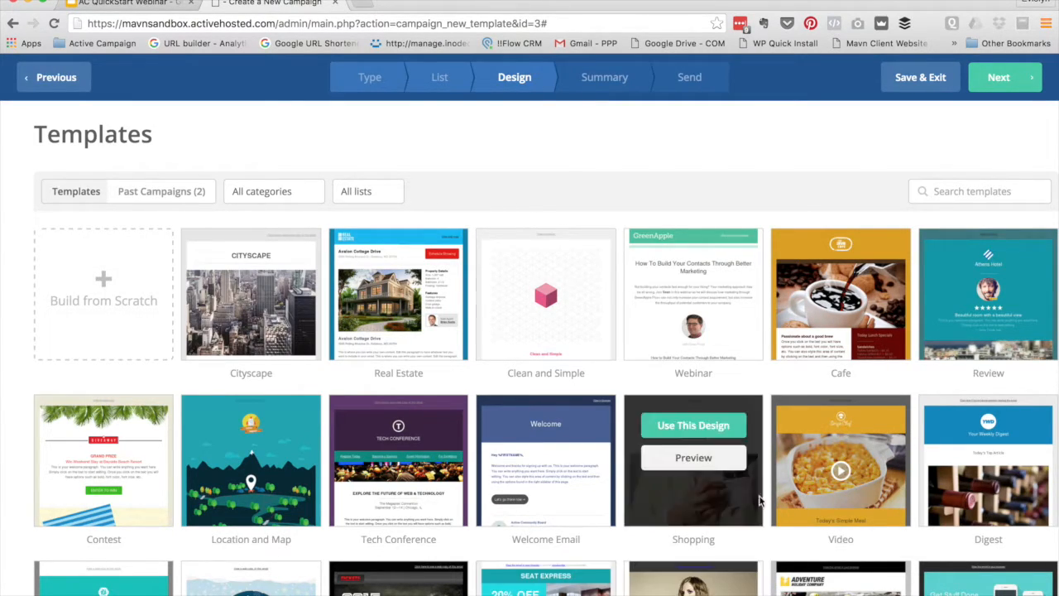
Go to the second template page and open the Home Decor preview
scroll(811, 194, "down", 1)
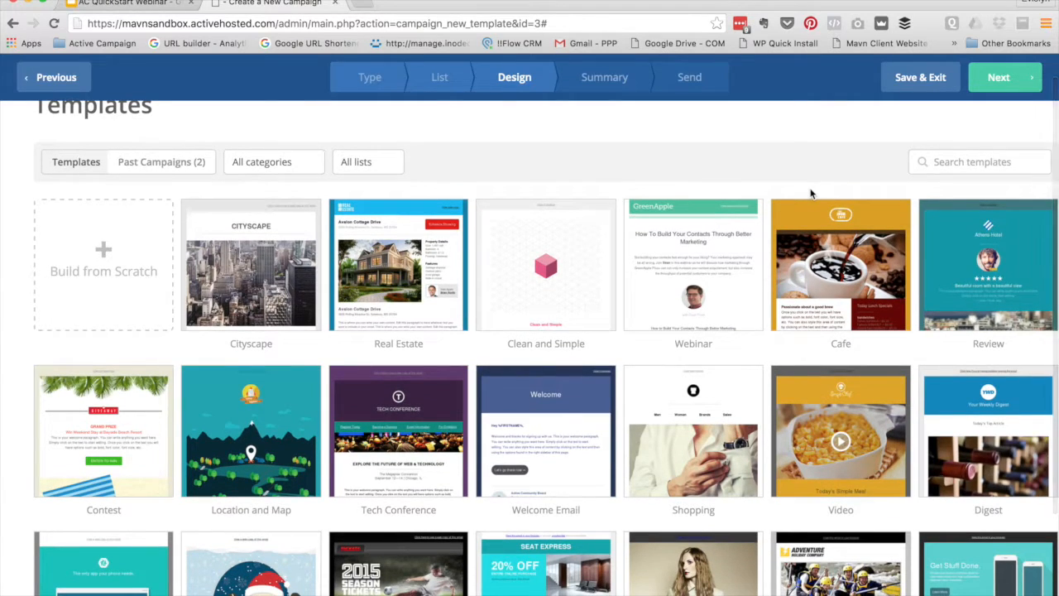
scroll(811, 193, "down", 4)
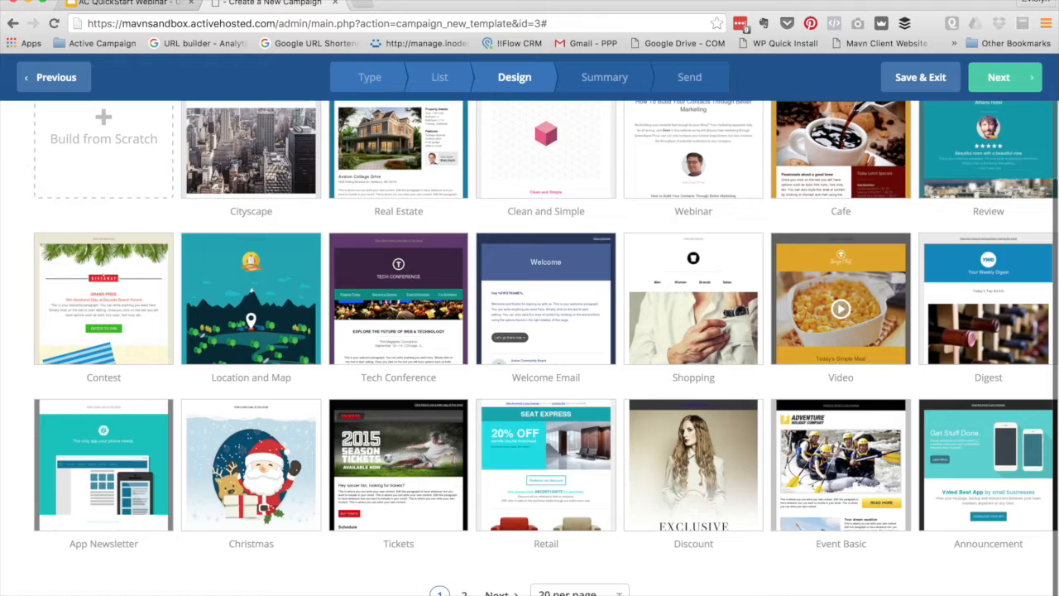
left_click(464, 594)
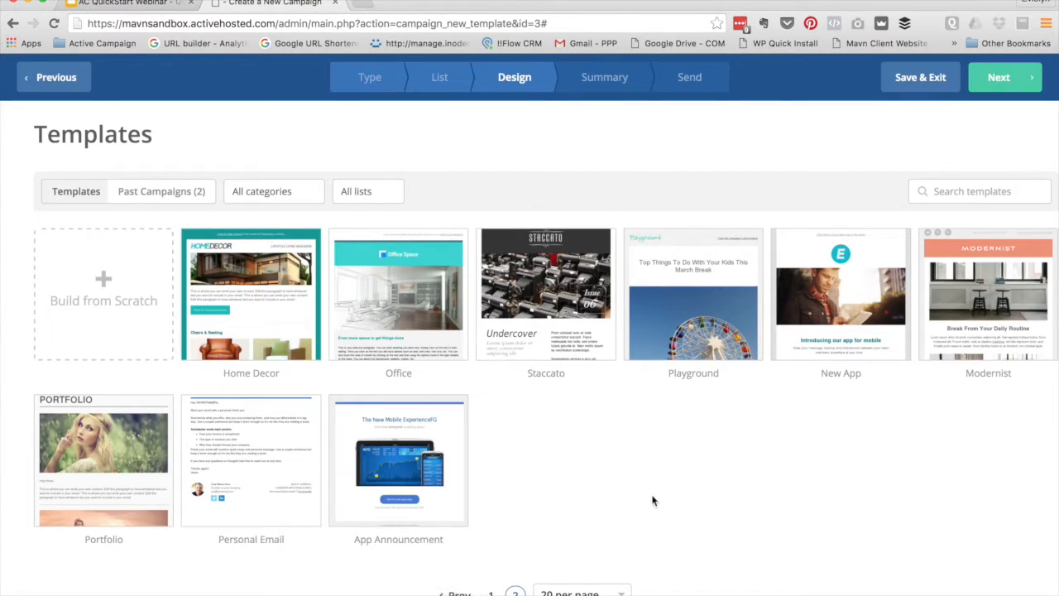
mouse_move(269, 293)
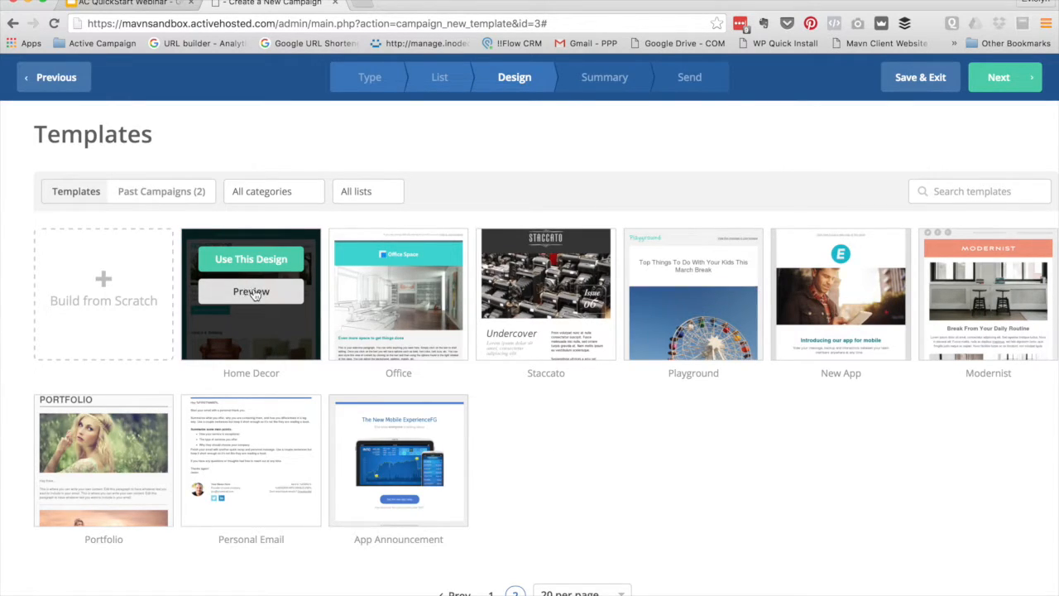
left_click(249, 301)
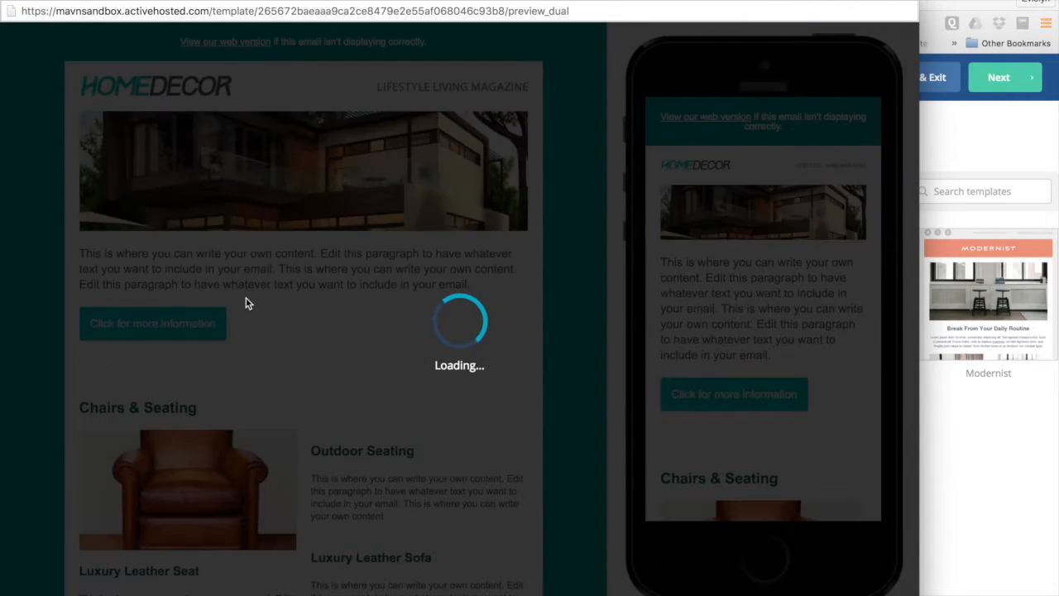
Review Home Decor on desktop and phone, close the preview, and pick that design
scroll(251, 303, "down", 1)
scroll(252, 304, "up", 1)
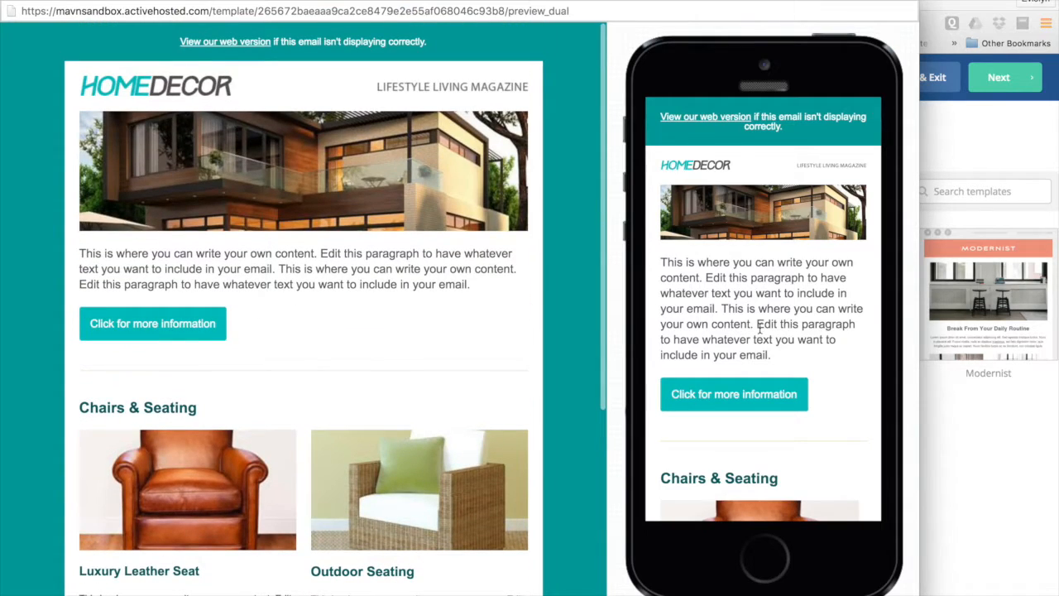
scroll(731, 322, "down", 10)
scroll(716, 334, "up", 5)
scroll(715, 329, "up", 10)
left_click(11, 2)
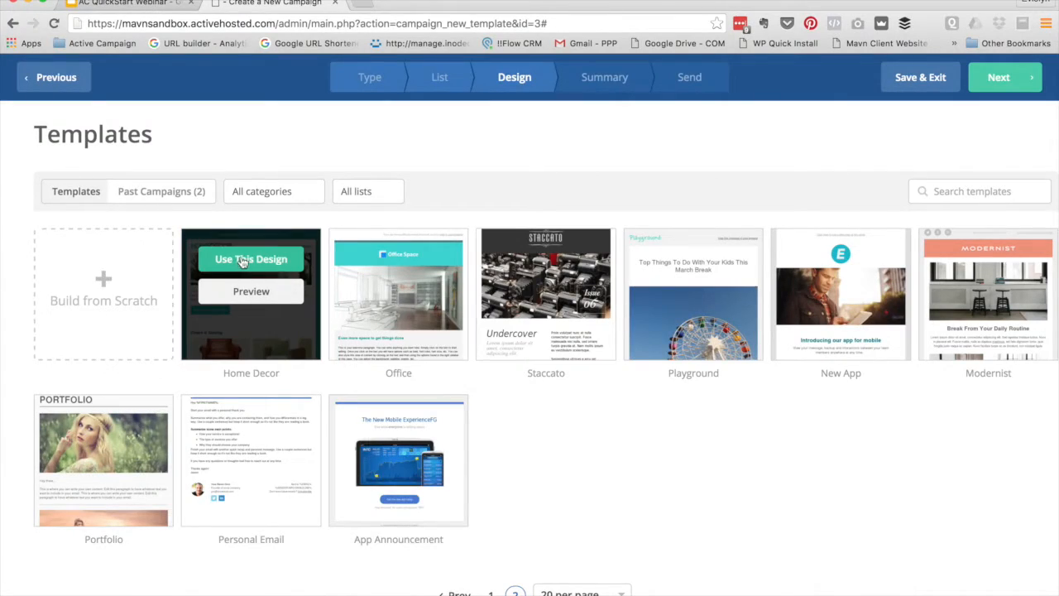
left_click(243, 258)
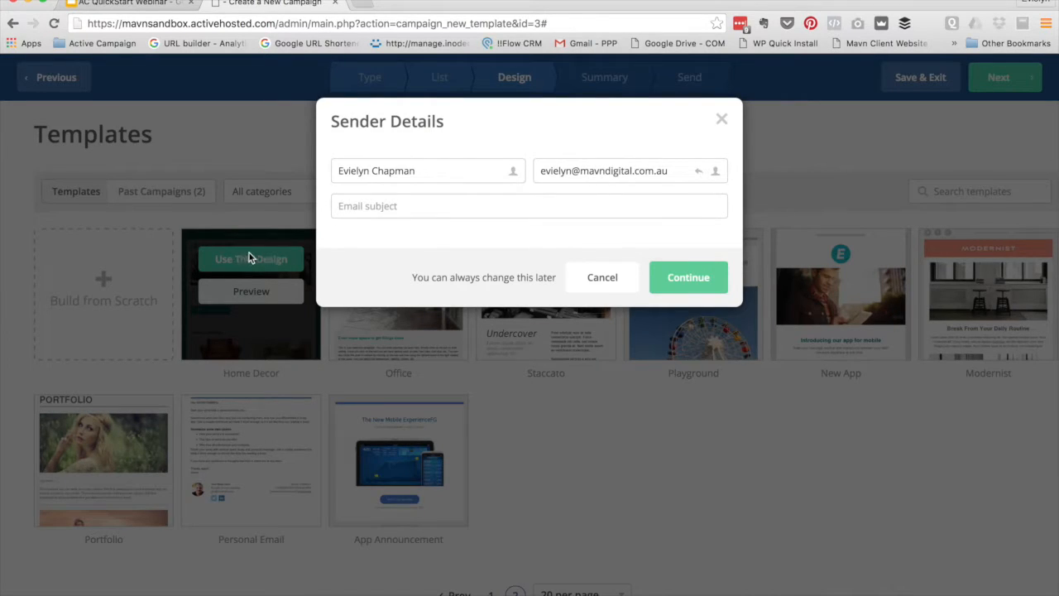
Replace the sender name with the suggested name that includes the company
left_click(420, 208)
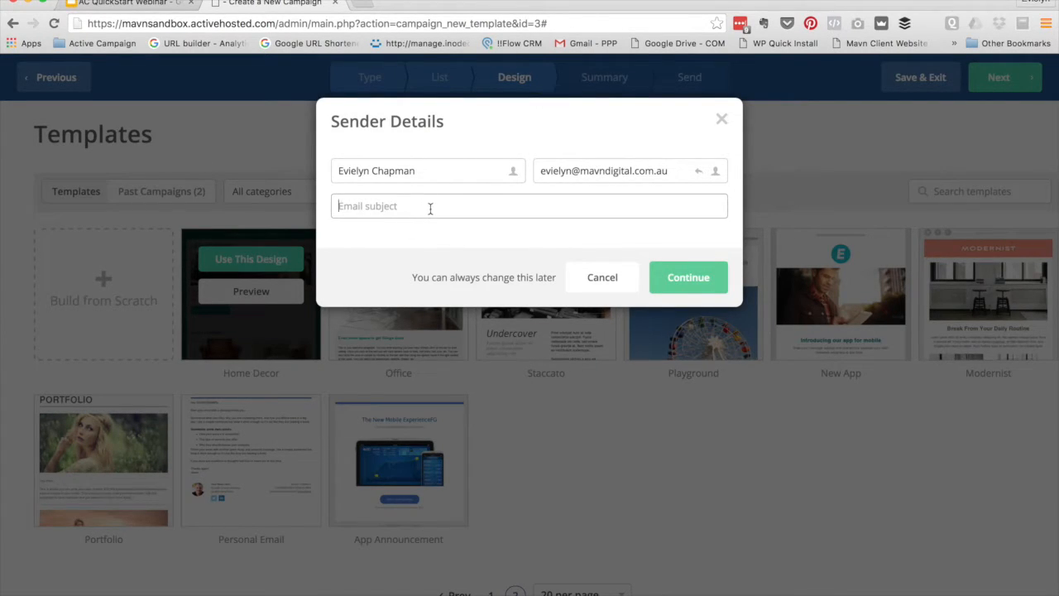
left_click(422, 169)
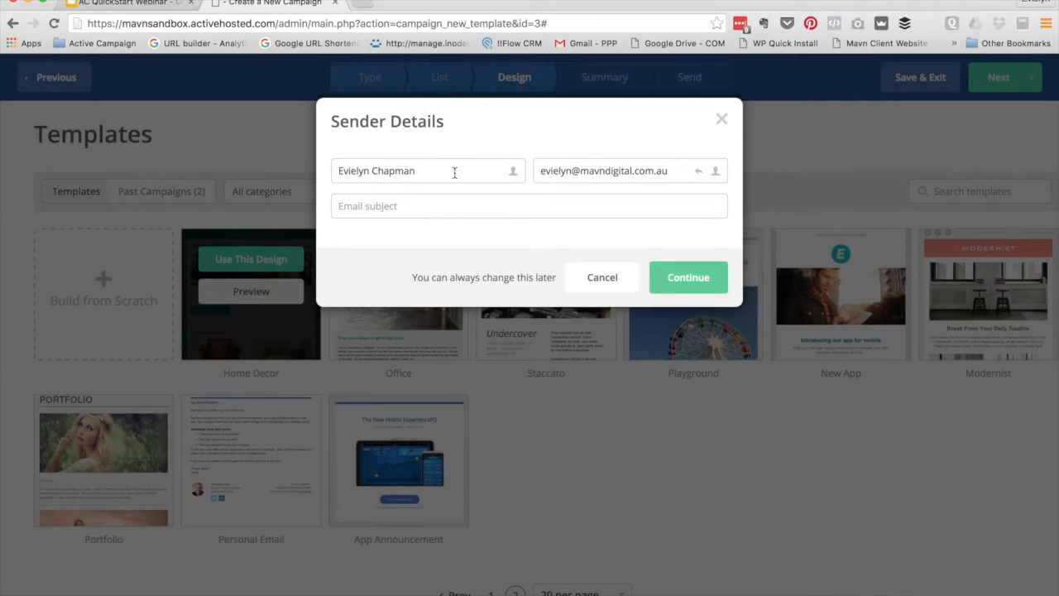
left_click(368, 165)
triple_click(369, 165)
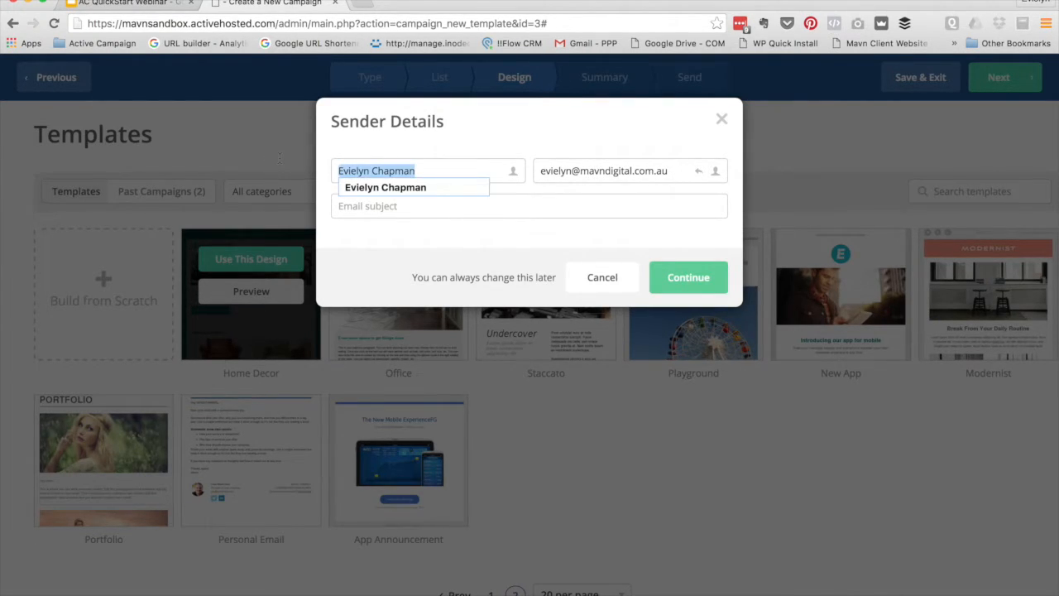
type("Mavn Digital")
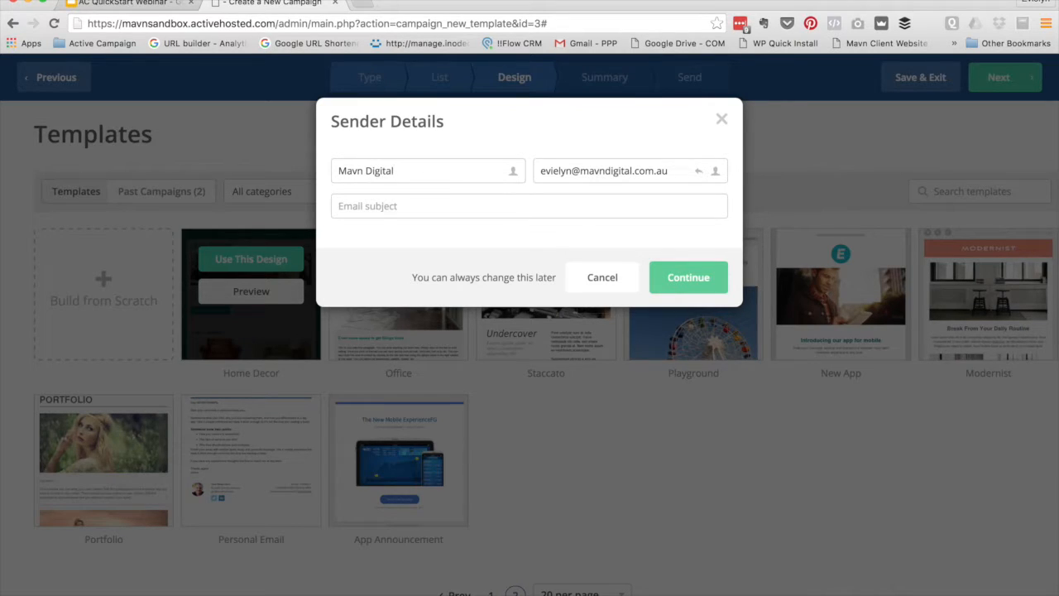
triple_click(414, 165)
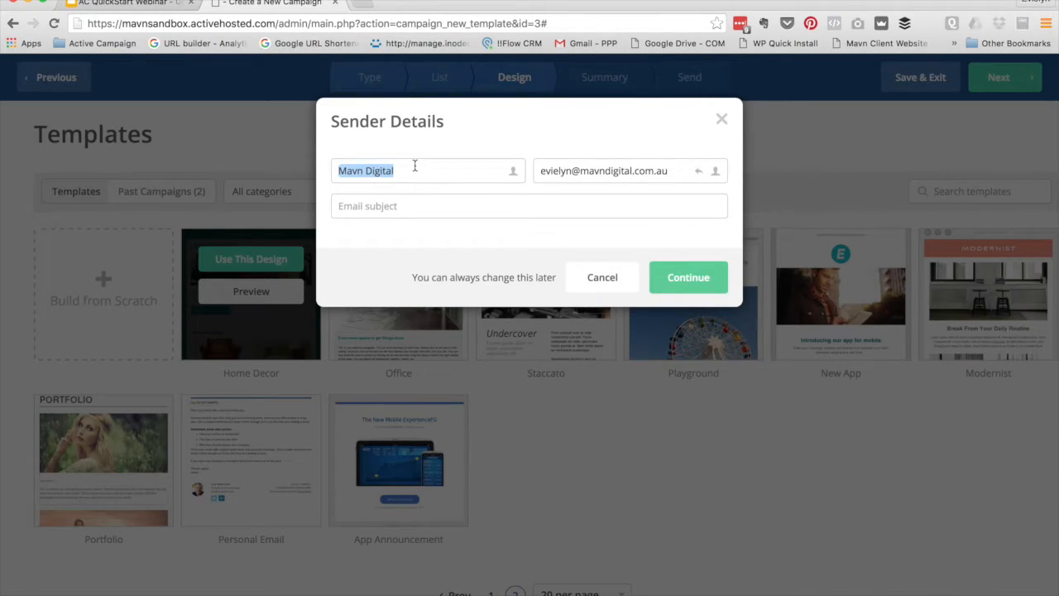
type("Evielyn")
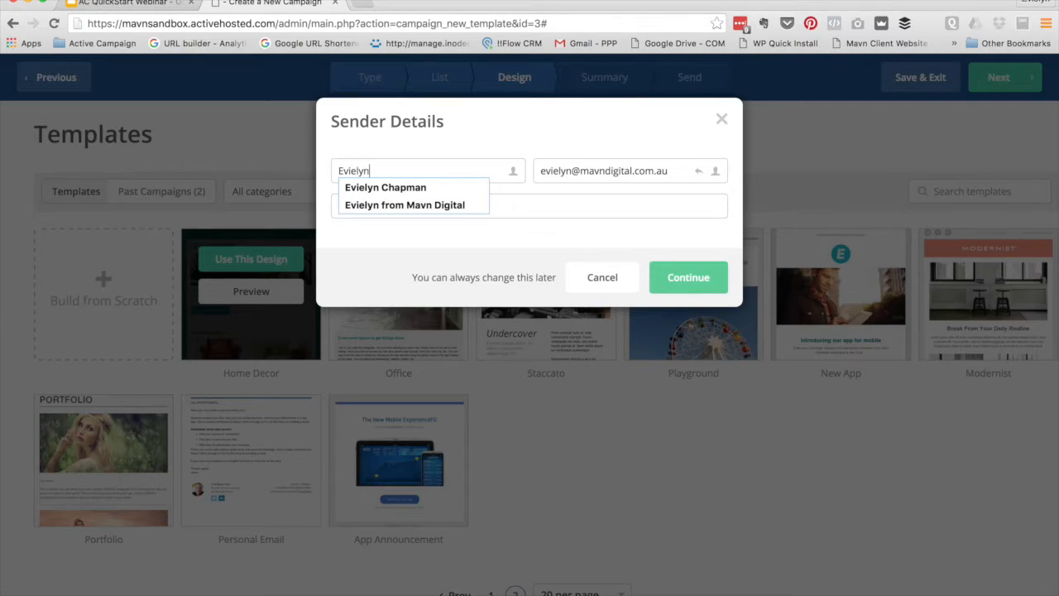
key("Down")
key("Down")
key("Return")
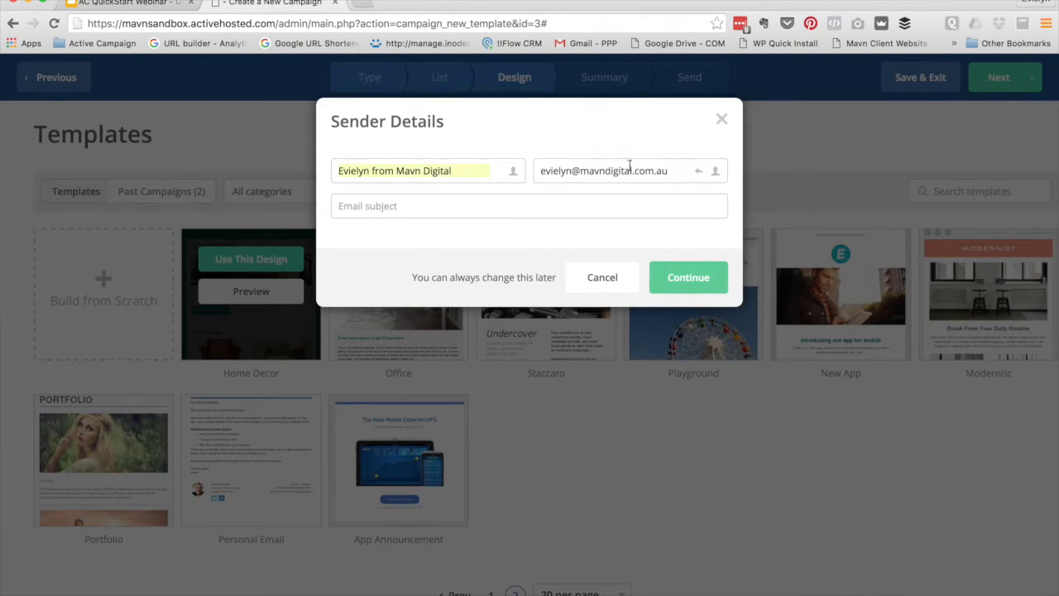
Enter the subject 'Our Monthly Newsletter' and continue into the email designer
left_click(391, 209)
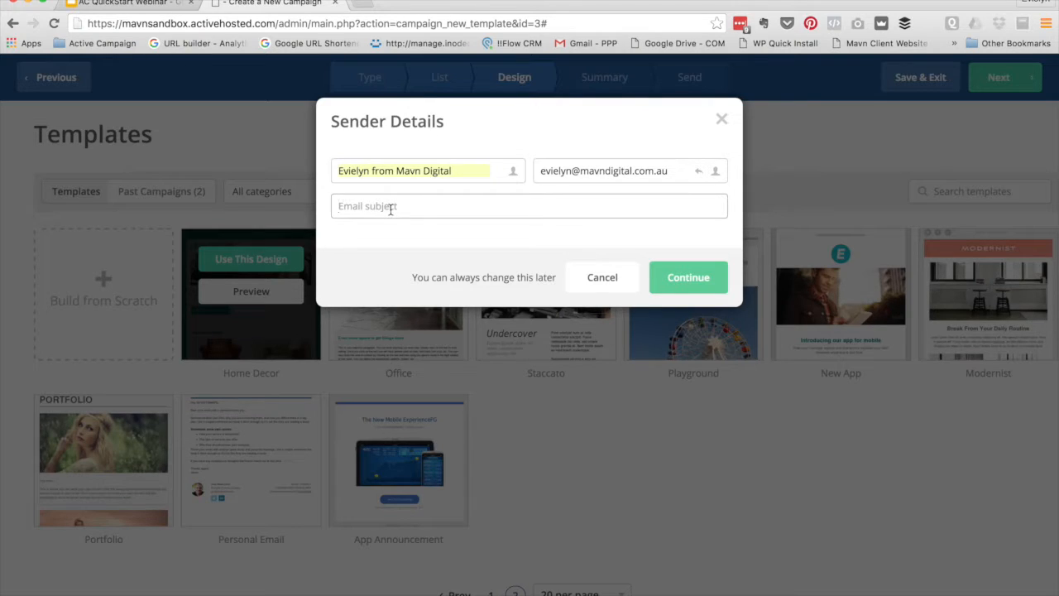
type("Our Monthly Newsletter")
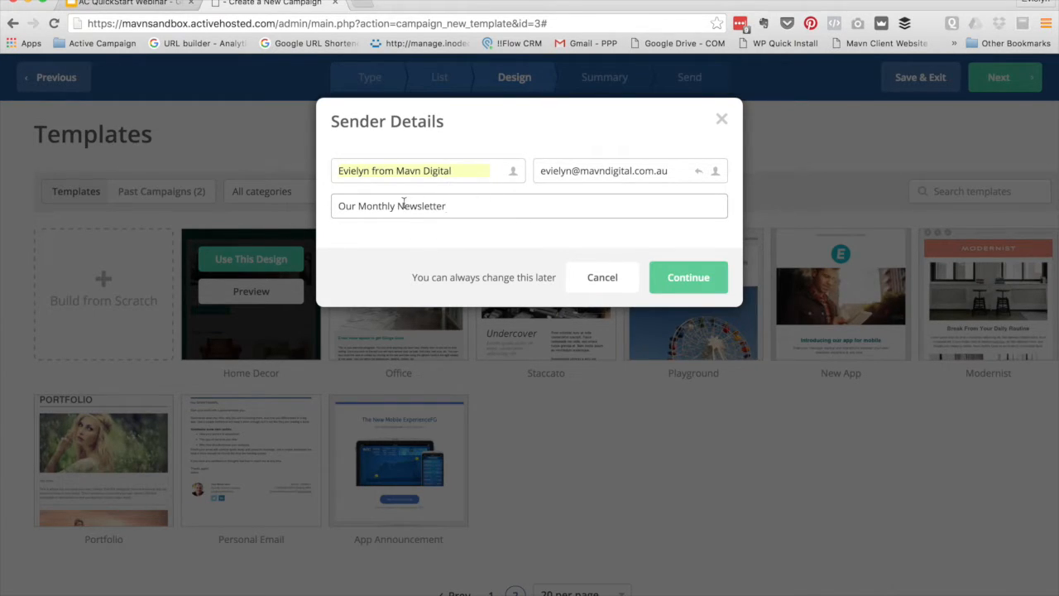
left_click(676, 280)
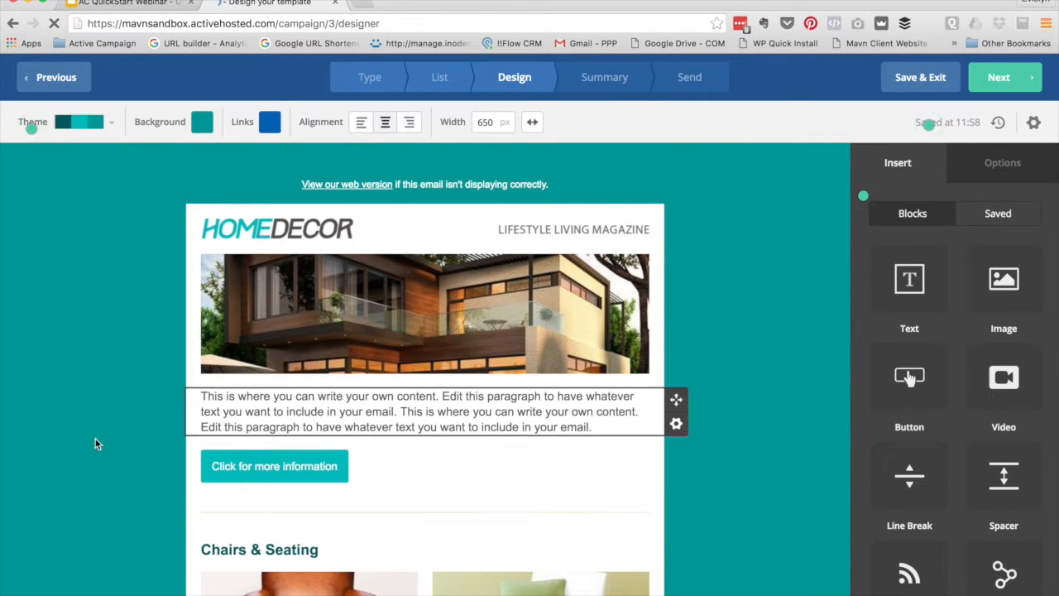
scroll(61, 382, "down", 1)
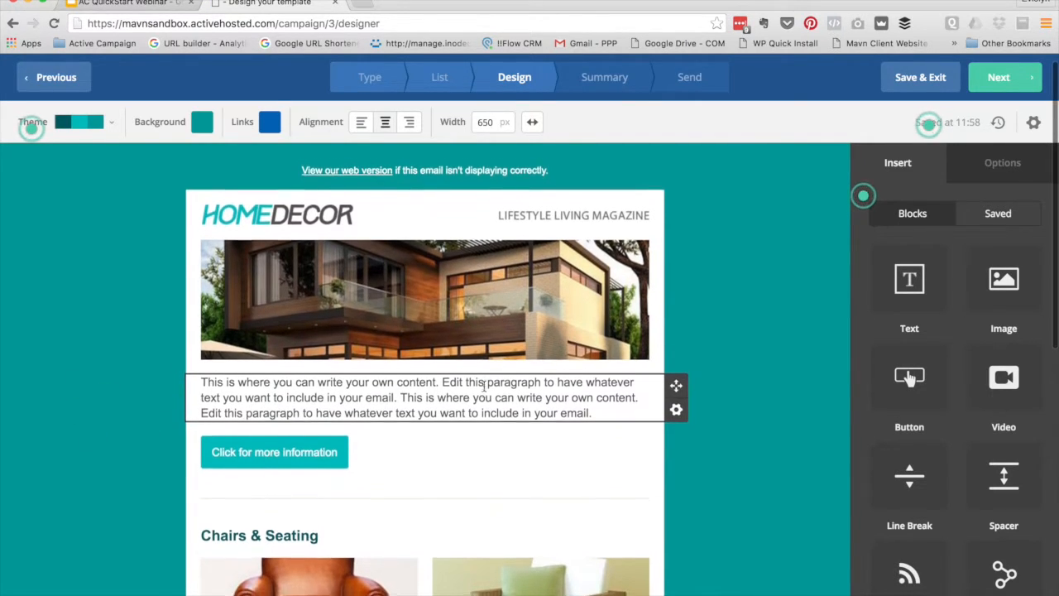
Attempt to replace the HOMEDECOR logo with an upload, then cancel, leaving it unchanged
scroll(505, 382, "down", 10)
scroll(497, 364, "down", 2)
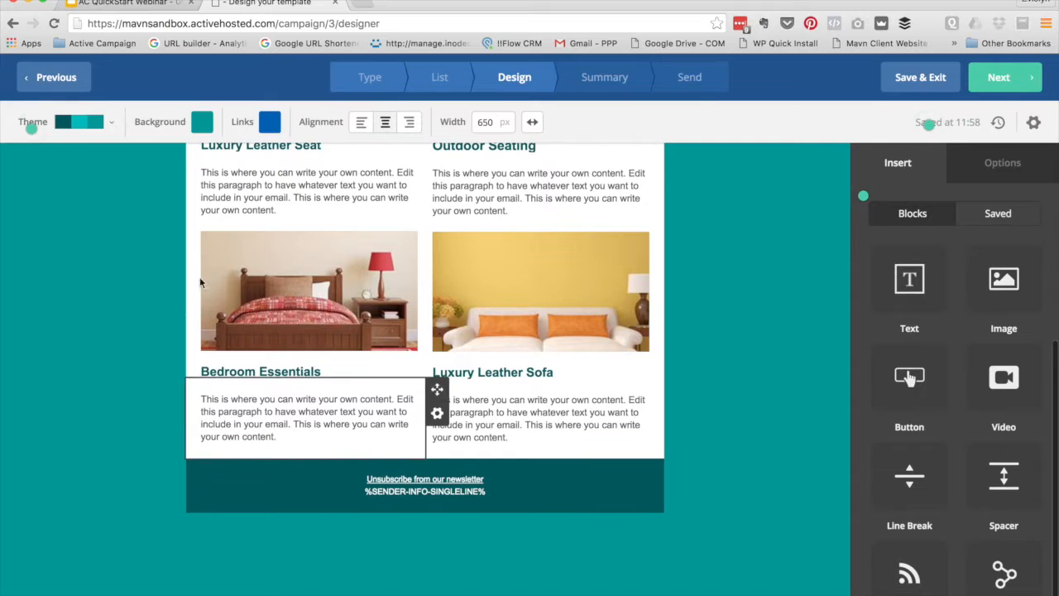
scroll(385, 238, "up", 5)
scroll(385, 239, "up", 3)
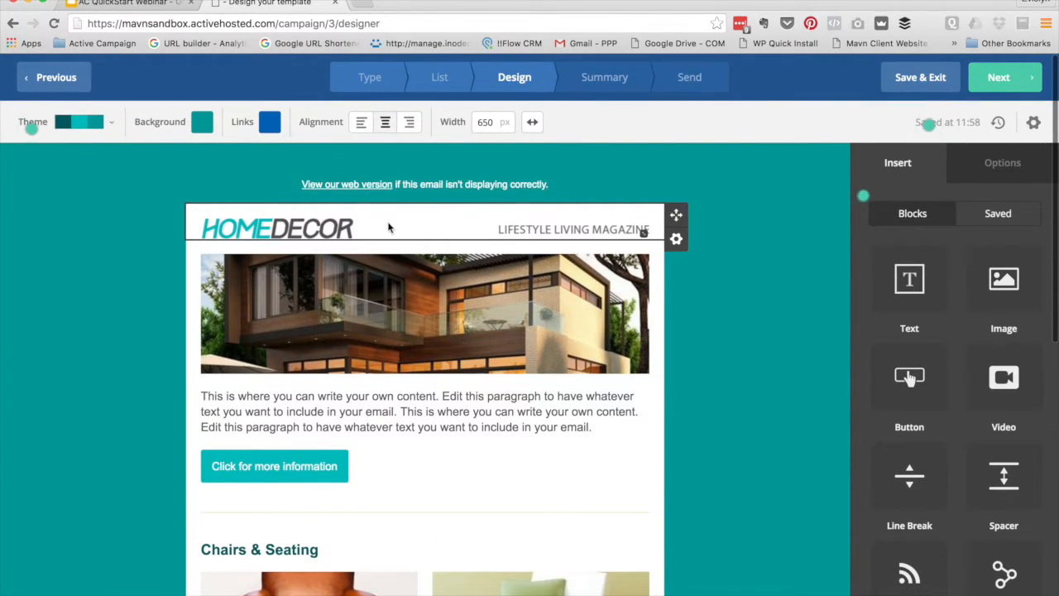
left_click(245, 237)
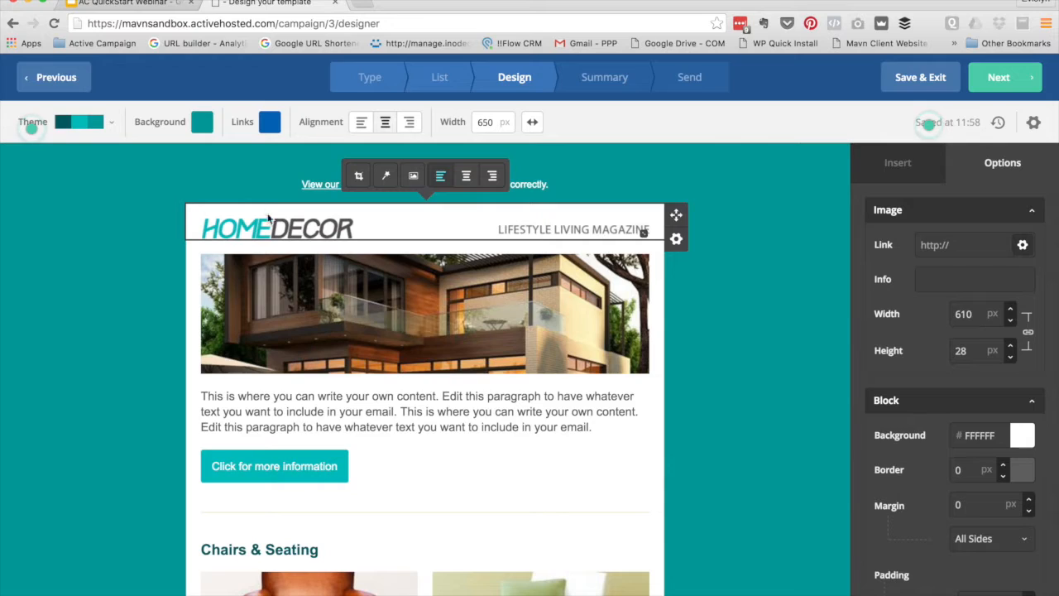
left_click(413, 177)
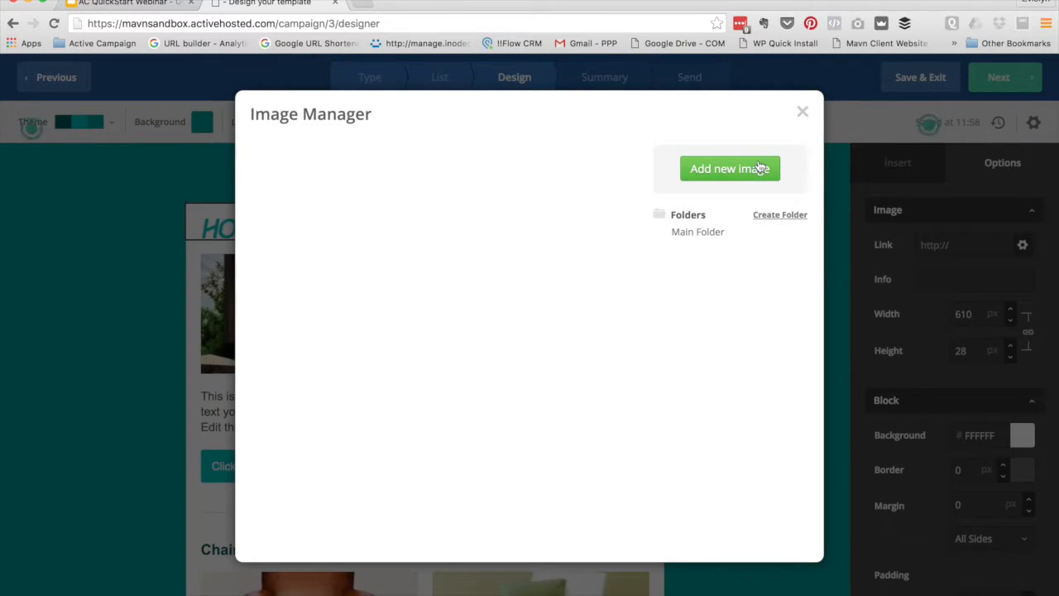
left_click(742, 175)
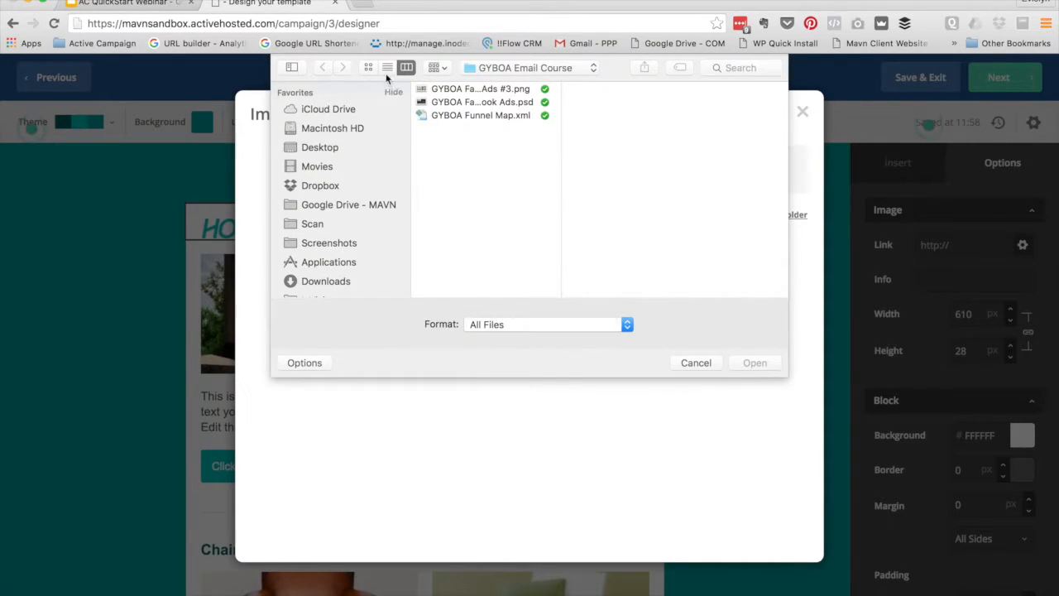
left_click(704, 359)
left_click(801, 111)
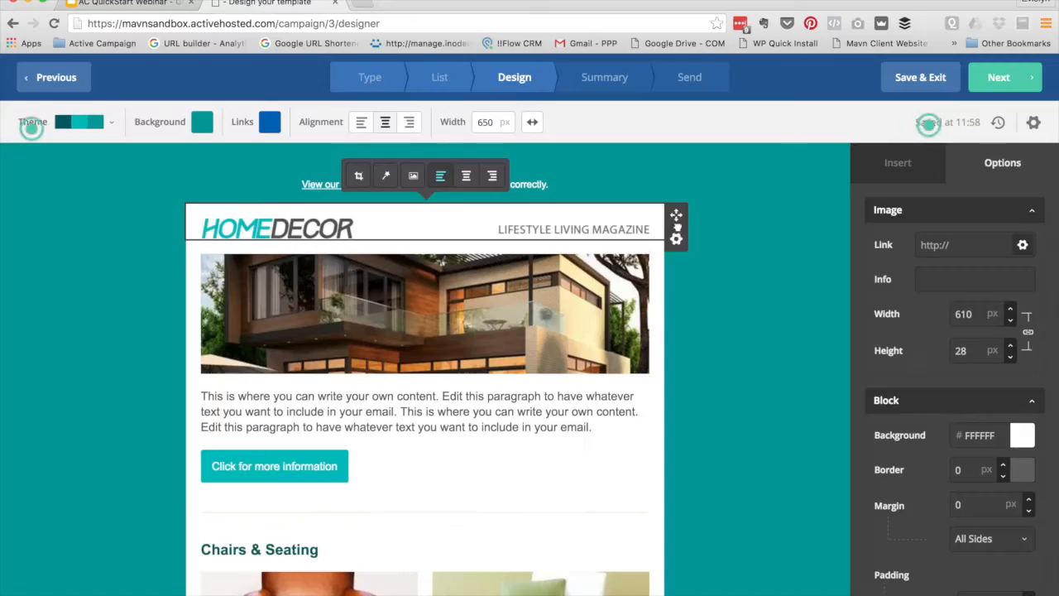
left_click(60, 292)
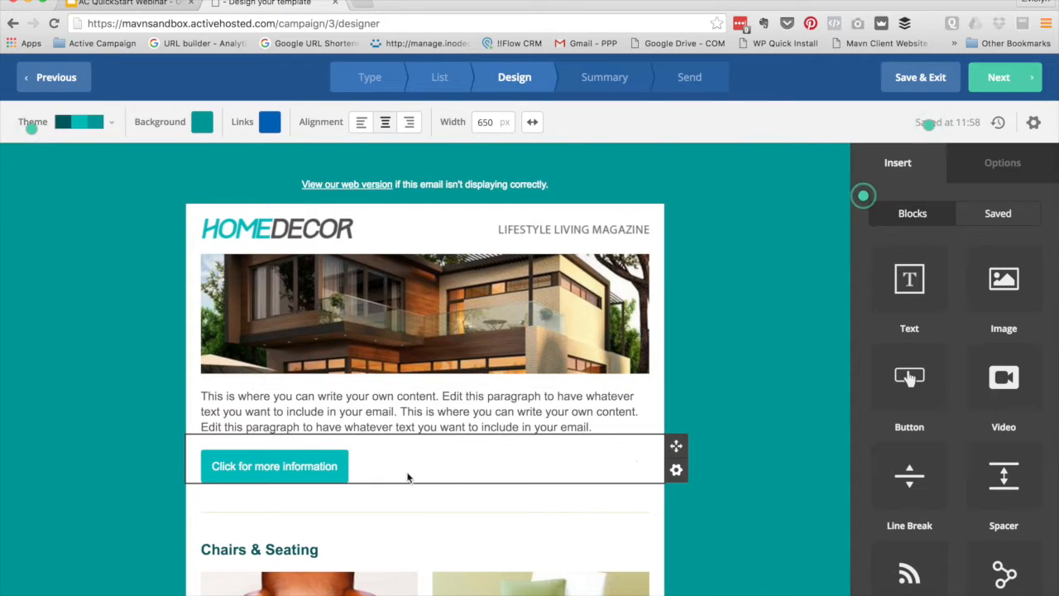
Append 'Add new content' to the intro paragraph and set its line height to 150
left_click(435, 419)
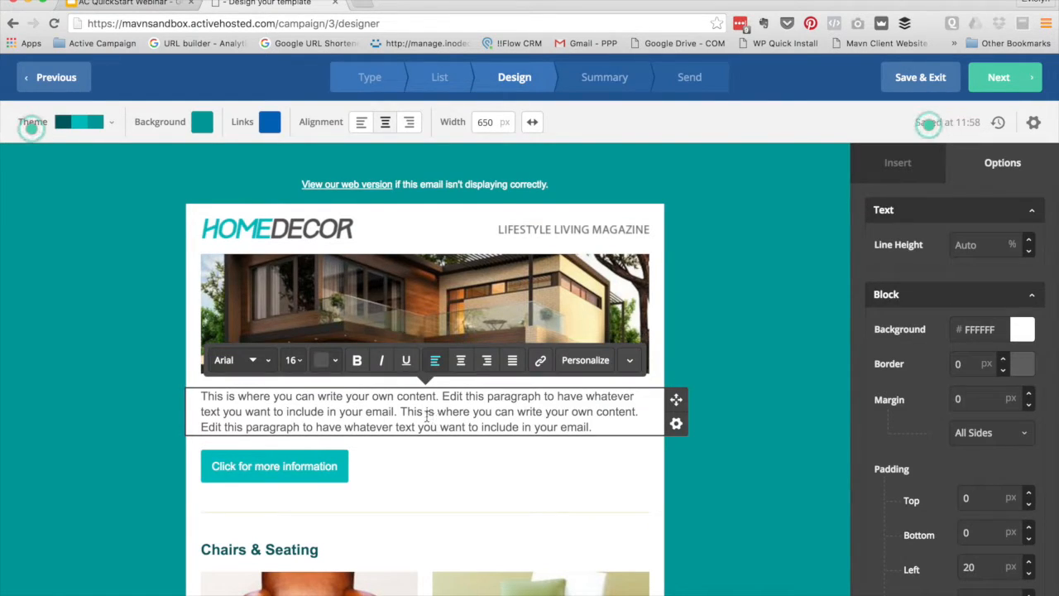
type("Add new content")
left_click(161, 432)
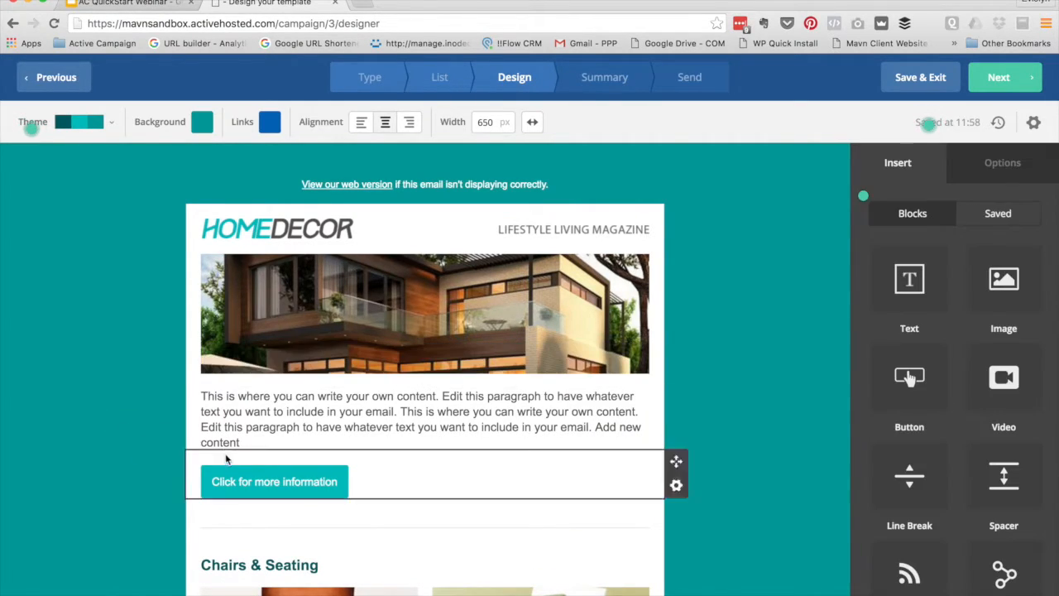
scroll(114, 418, "down", 1)
left_click(471, 357)
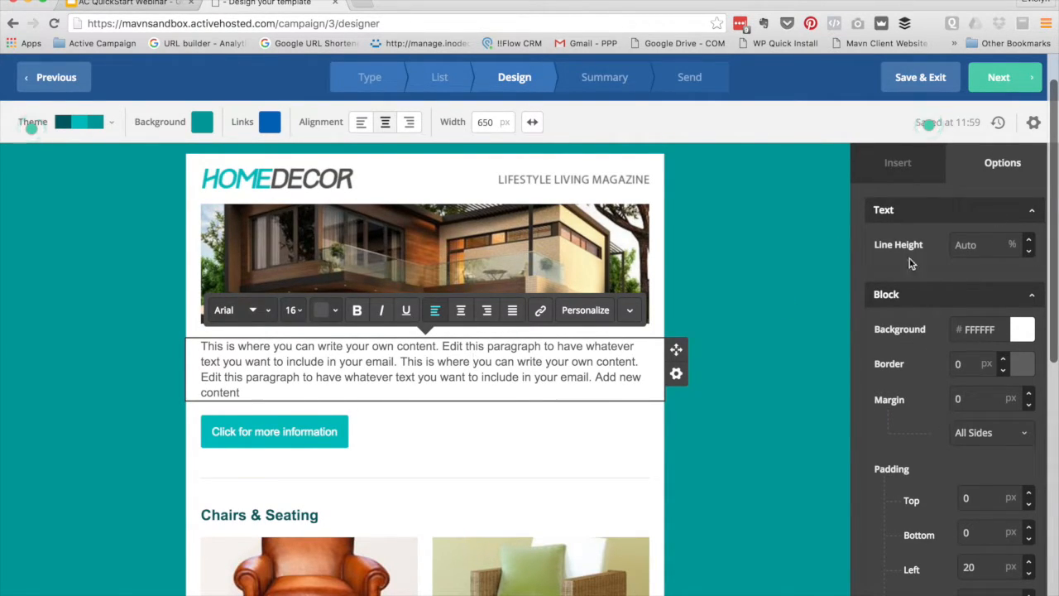
left_click(983, 245)
type("150")
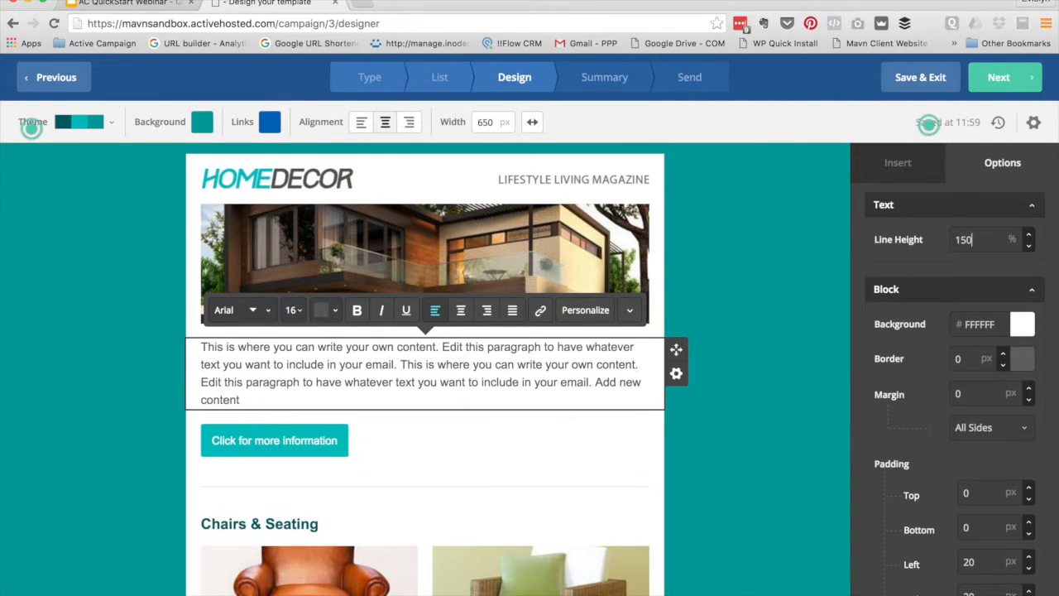
Thicken the paragraph block's border to 6 px, keeping its background white
scroll(955, 272, "down", 2)
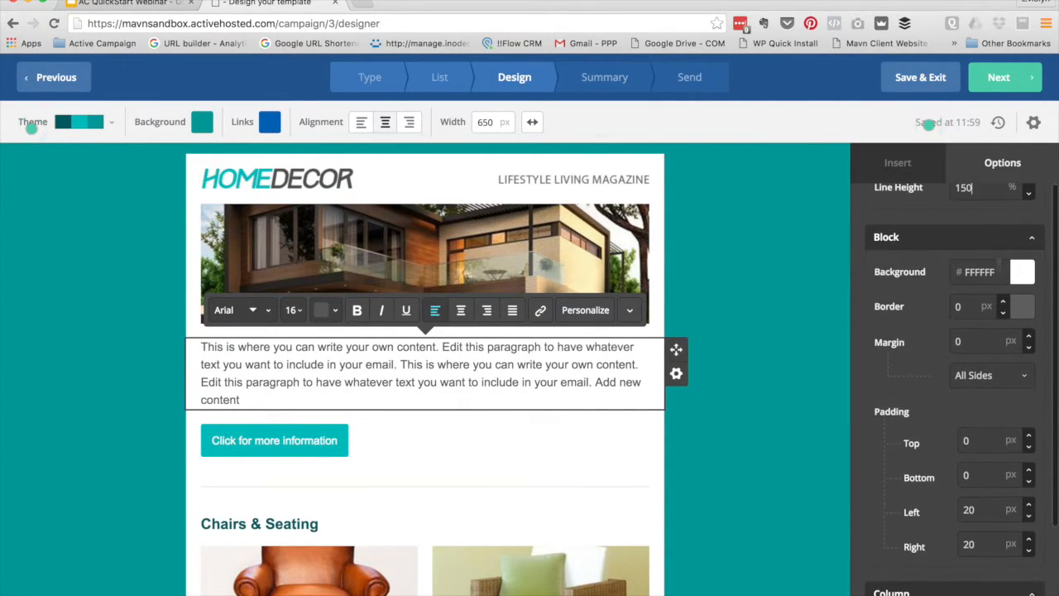
left_click(1023, 273)
left_click(953, 364)
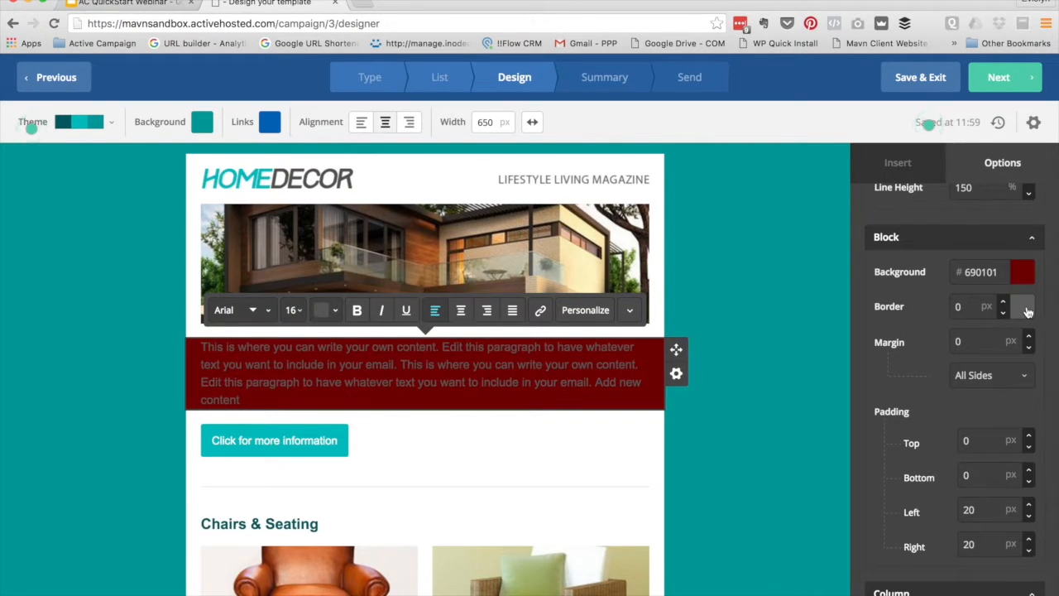
left_click(1024, 307)
left_click(941, 306)
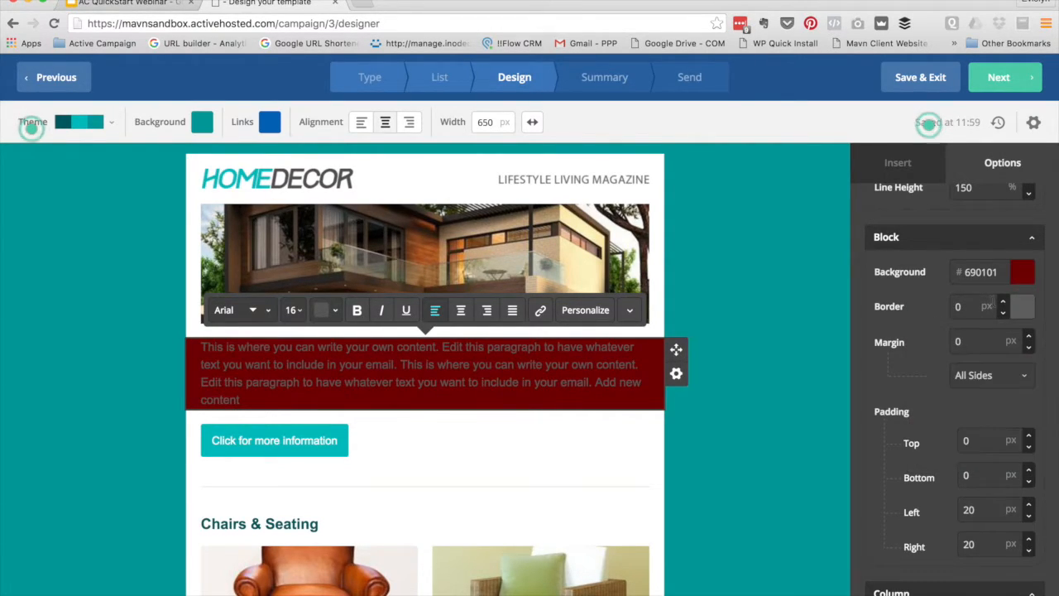
left_click(1003, 303)
left_click(1003, 303)
left_click(1003, 303)
left_click(1003, 302)
left_click(1003, 303)
left_click(1003, 303)
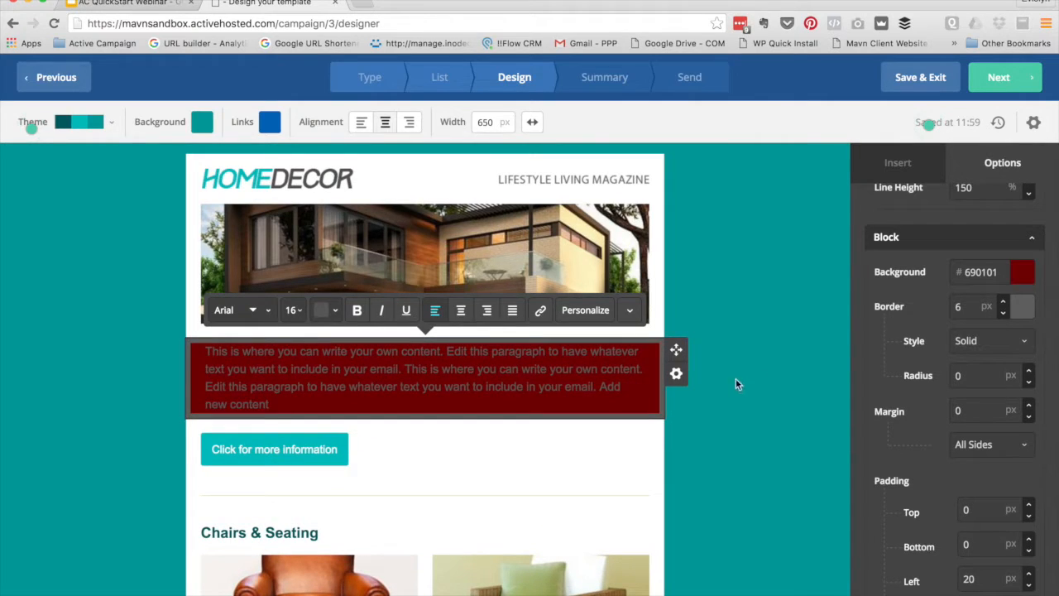
left_click(1023, 277)
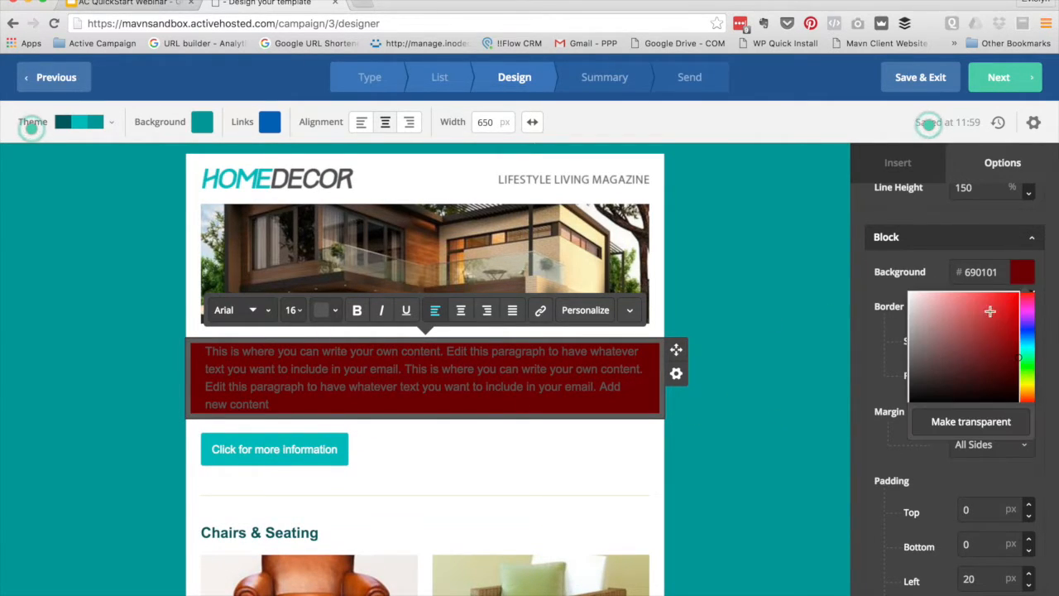
left_click_drag(966, 325, 826, 273)
left_click(760, 281)
Give the paragraph block 20 px top and bottom padding
left_click(536, 385)
scroll(959, 323, "down", 3)
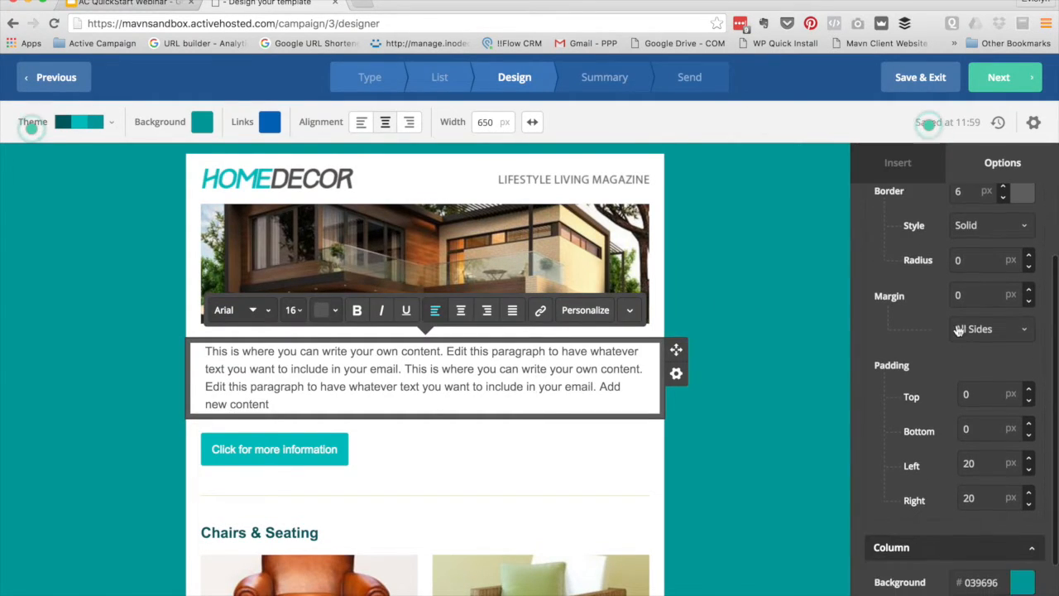
scroll(915, 364, "down", 1)
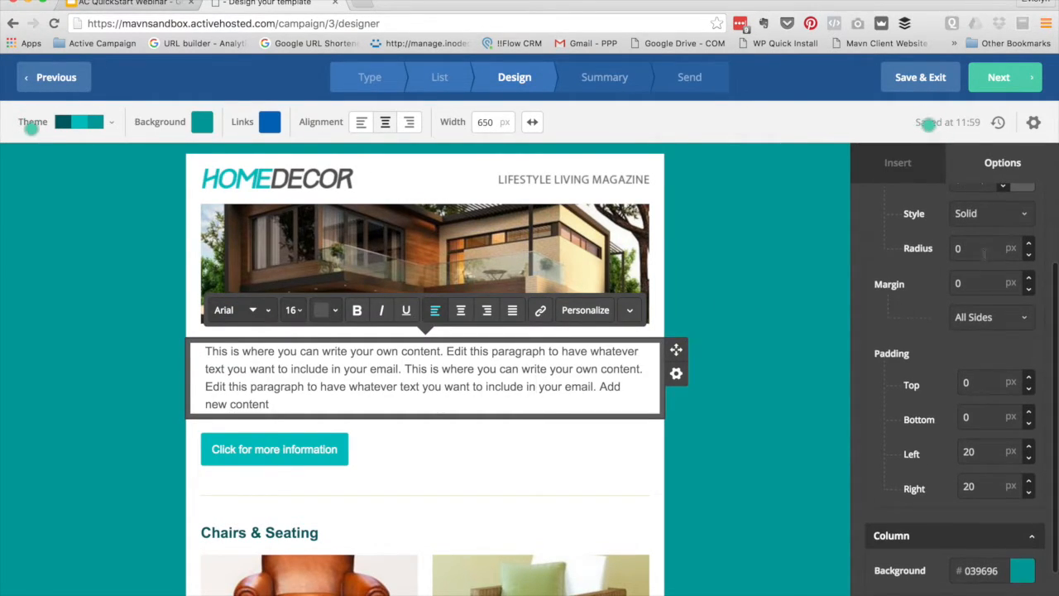
double_click(966, 383)
type("20")
double_click(965, 417)
type("20")
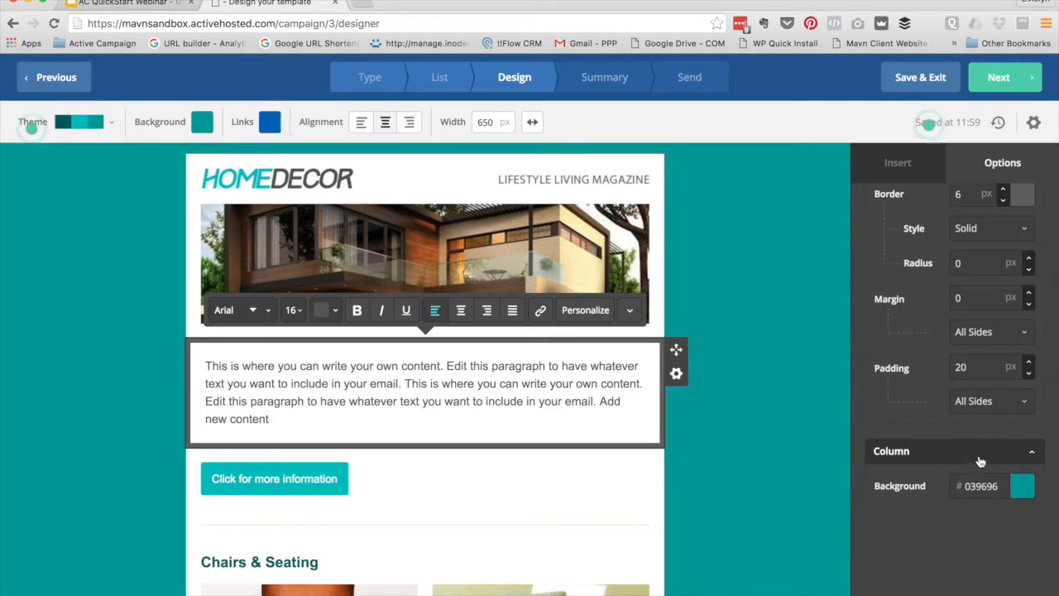
left_click(738, 395)
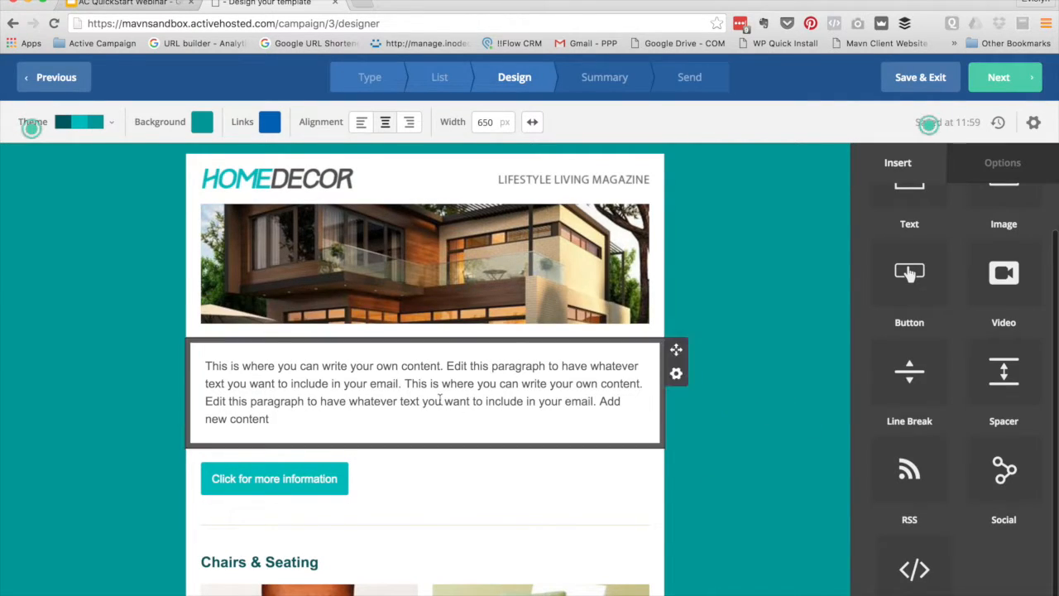
scroll(735, 354, "down", 1)
left_click(412, 435)
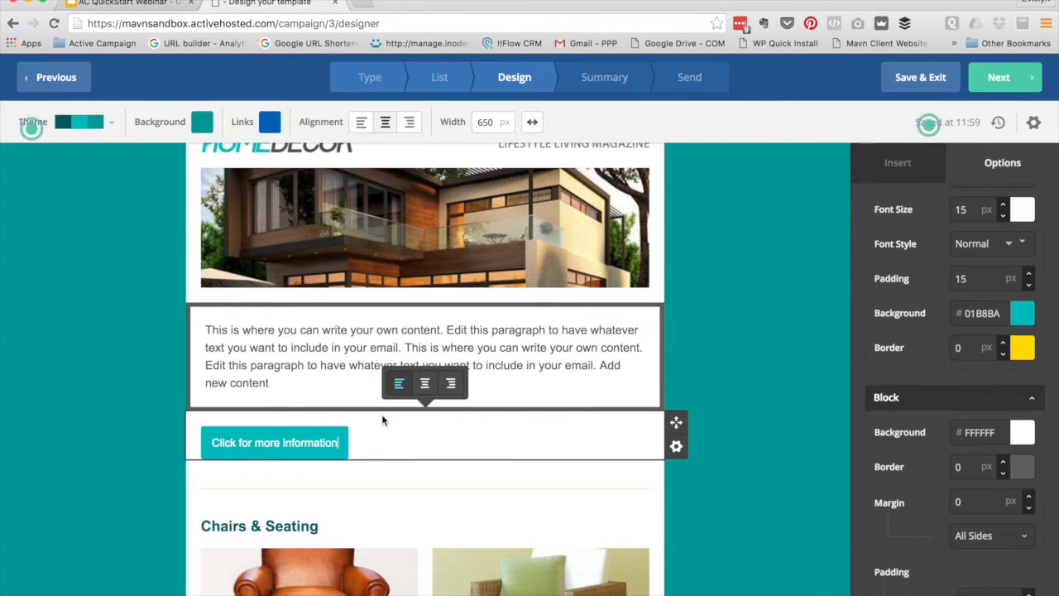
scroll(763, 361, "down", 1)
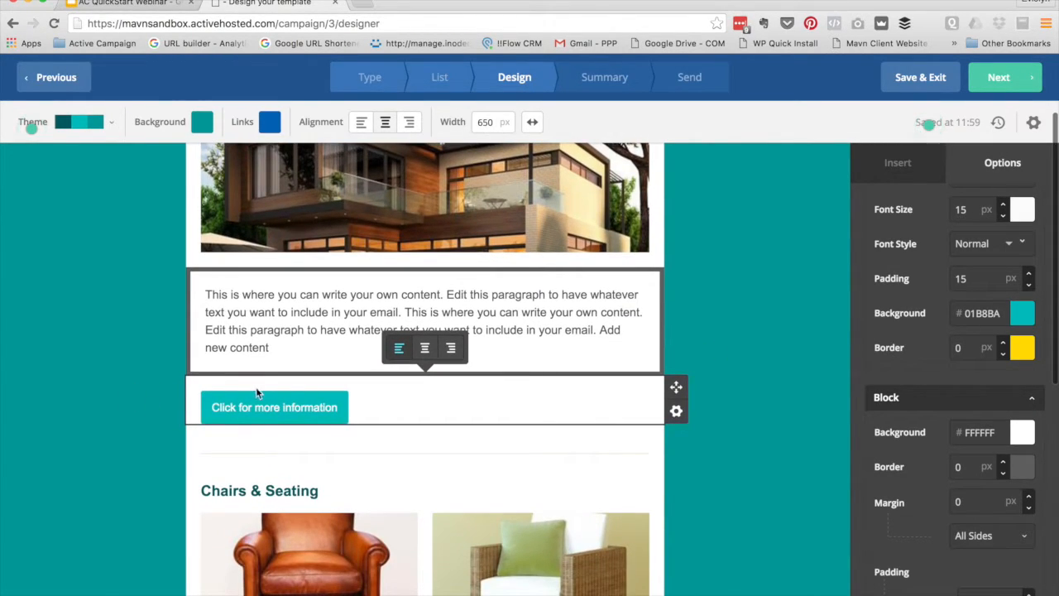
scroll(1005, 239, "up", 2)
scroll(764, 288, "up", 3)
scroll(765, 288, "down", 1)
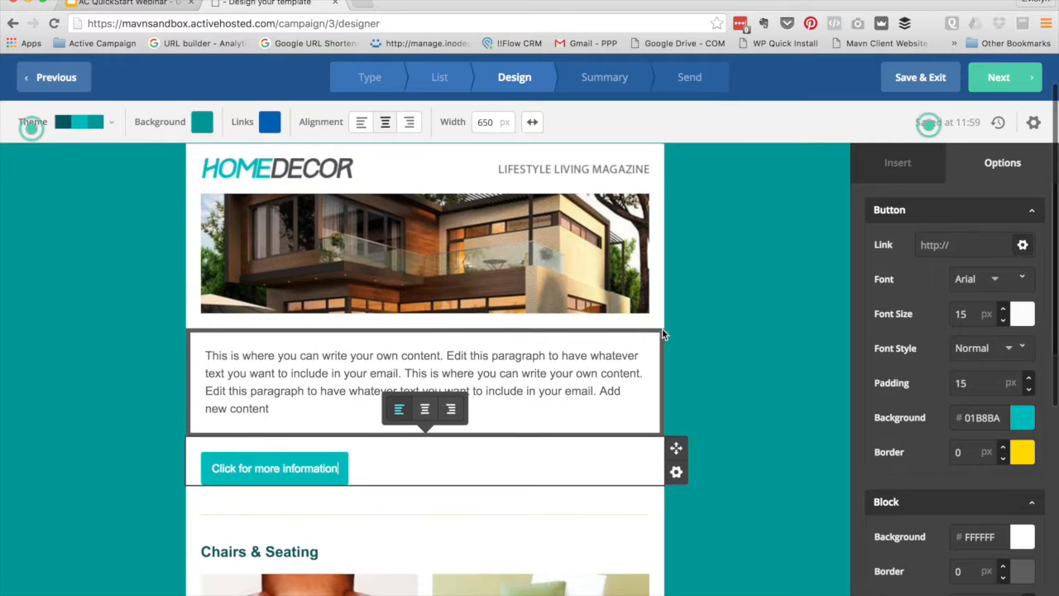
left_click(951, 242)
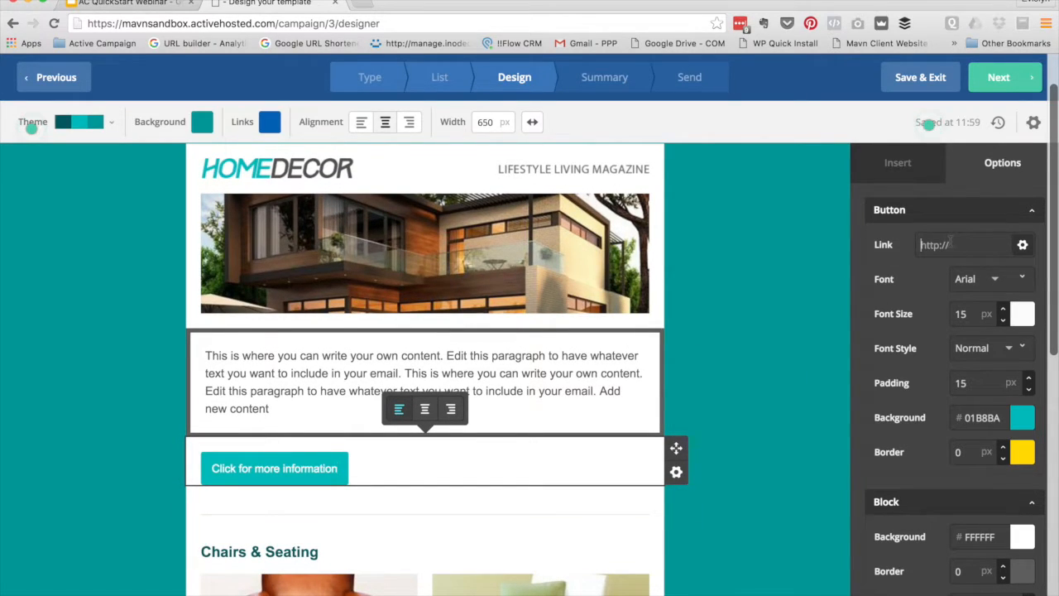
type("ht")
type("tp://manv")
type("ndigital.com.au")
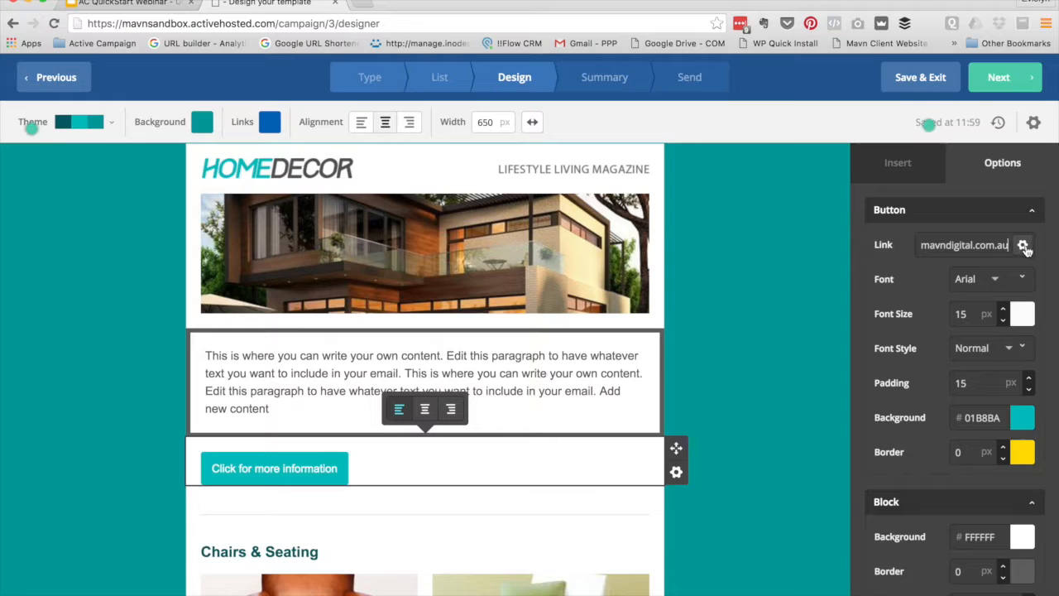
left_click(1024, 247)
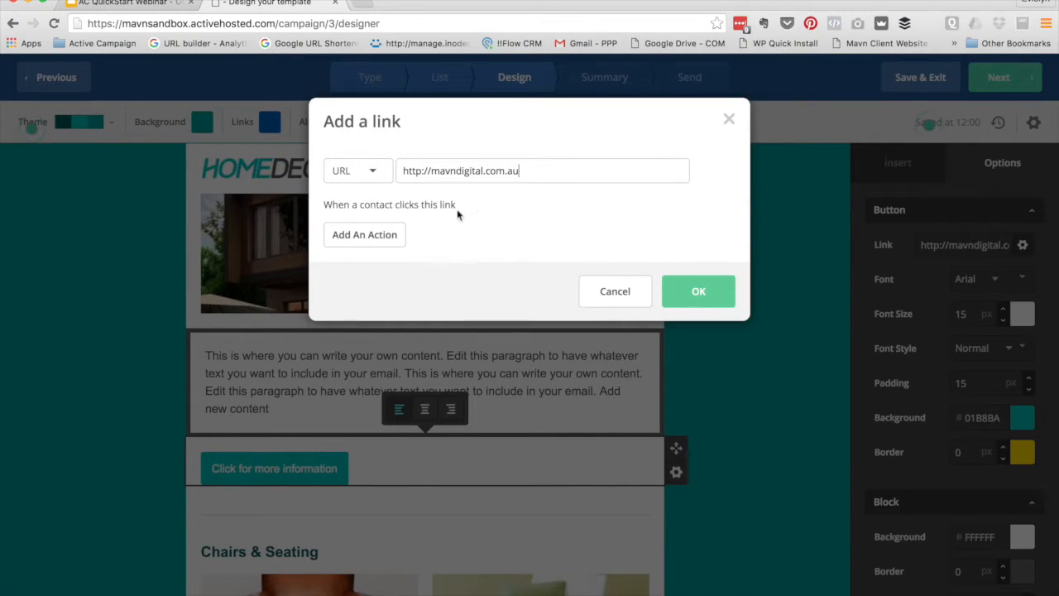
Add a click action that tags contacts 'TOP: Marketing Automation'
left_click(365, 239)
left_click(407, 242)
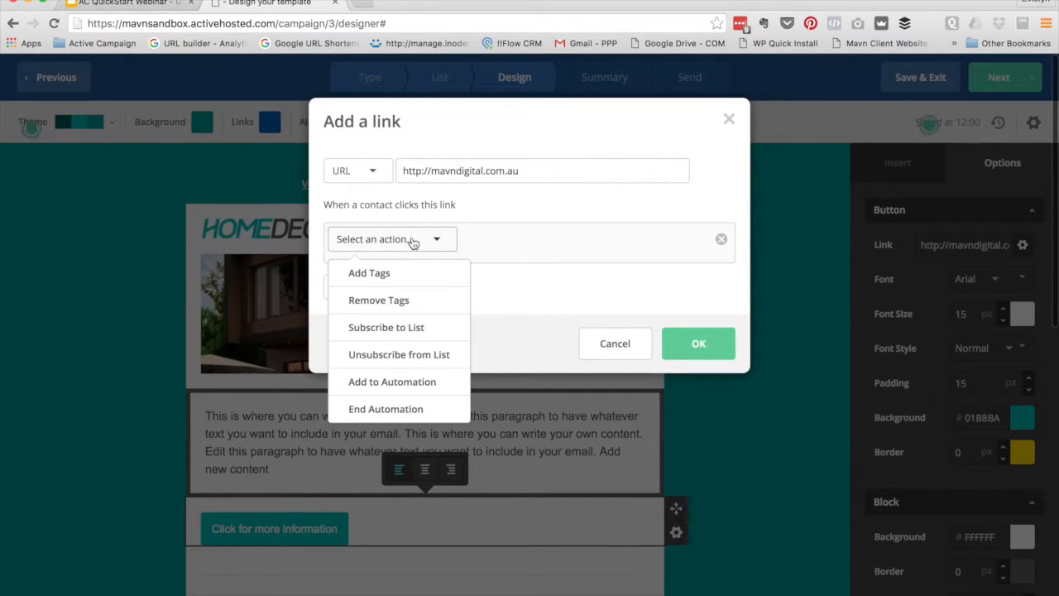
left_click(389, 273)
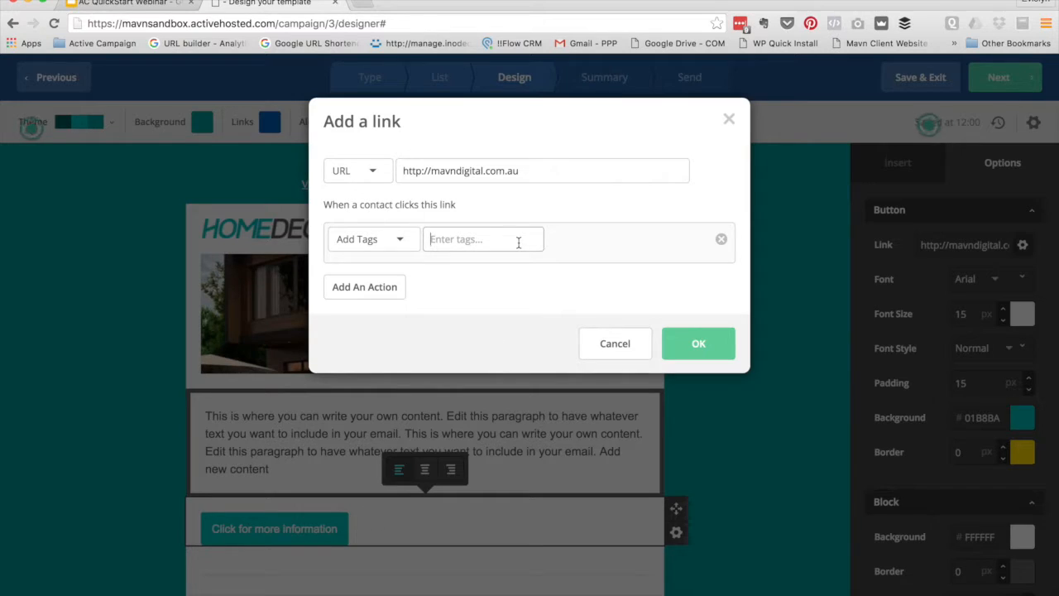
type("TOP")
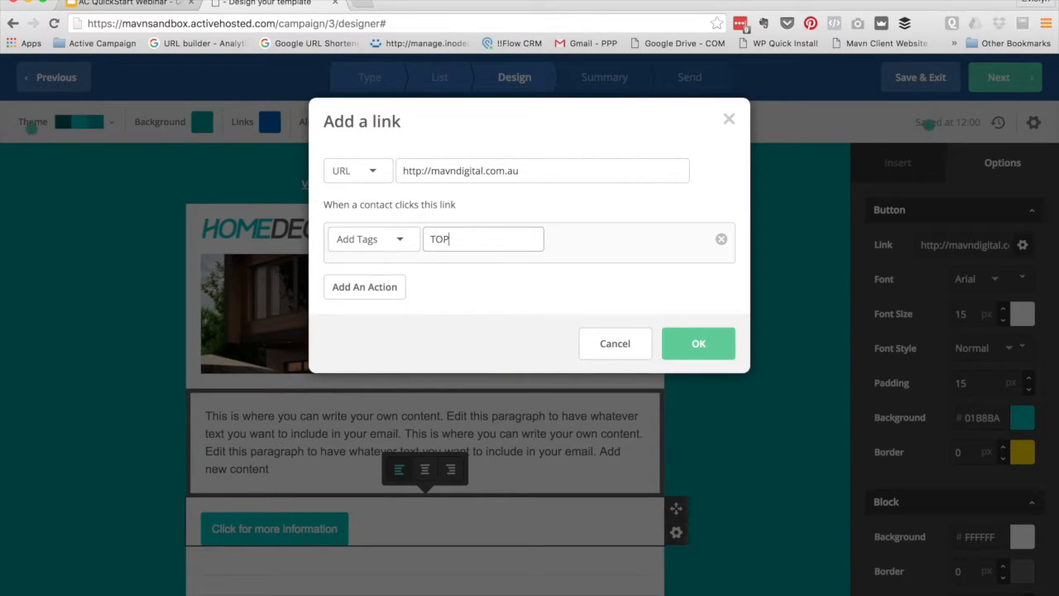
type(": Marketing Automation")
key("Return")
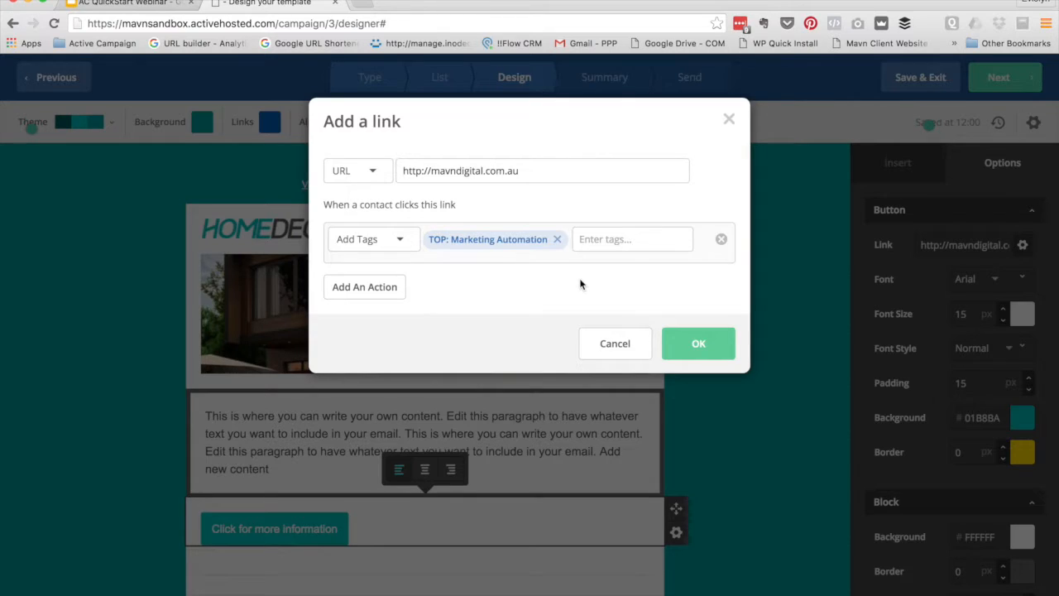
Add a second click action subscribing contacts to Main List, and save the link settings
left_click(364, 291)
left_click(432, 295)
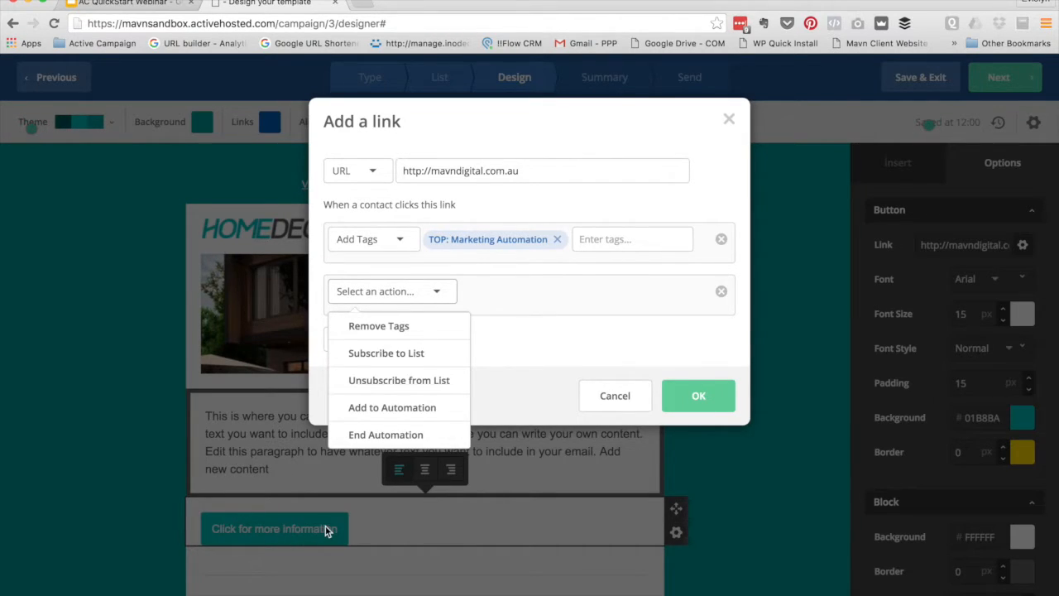
left_click(405, 354)
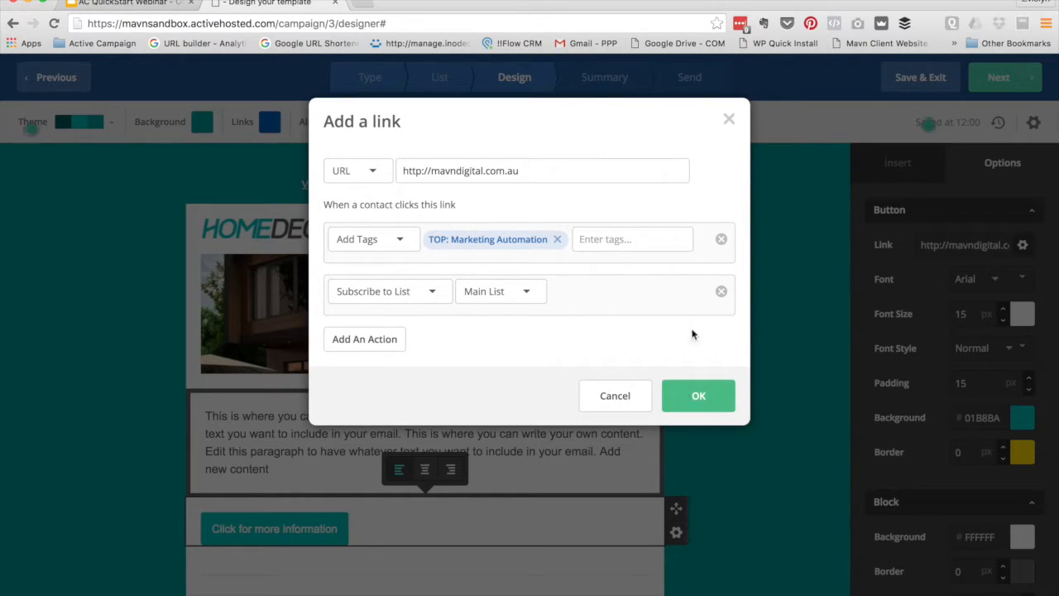
left_click(699, 397)
scroll(346, 333, "down", 5)
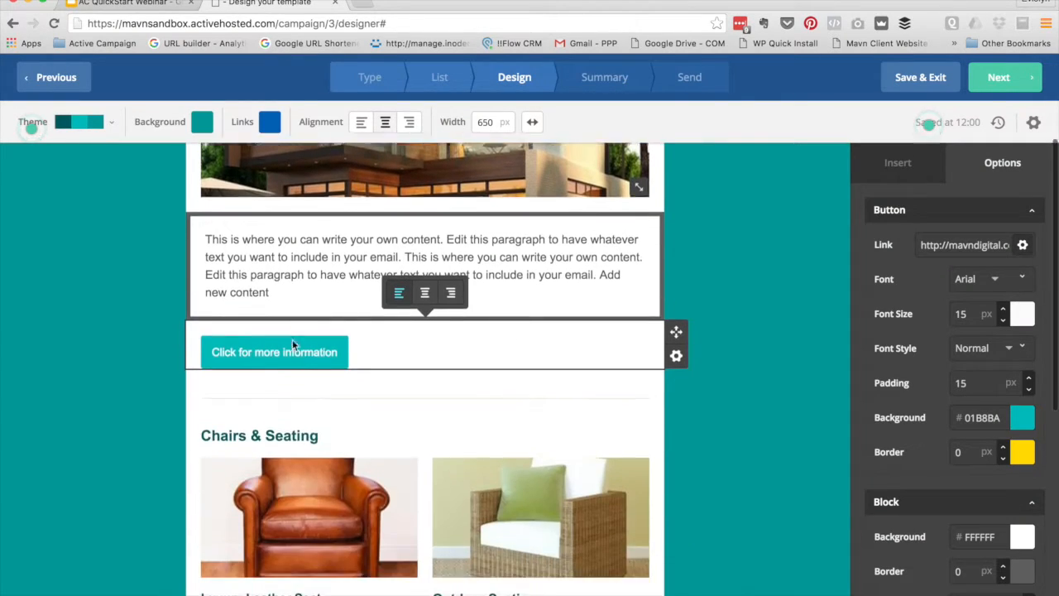
Select the Chairs & Seating heading text for editing
left_click(375, 377)
left_click_drag(374, 377, 200, 377)
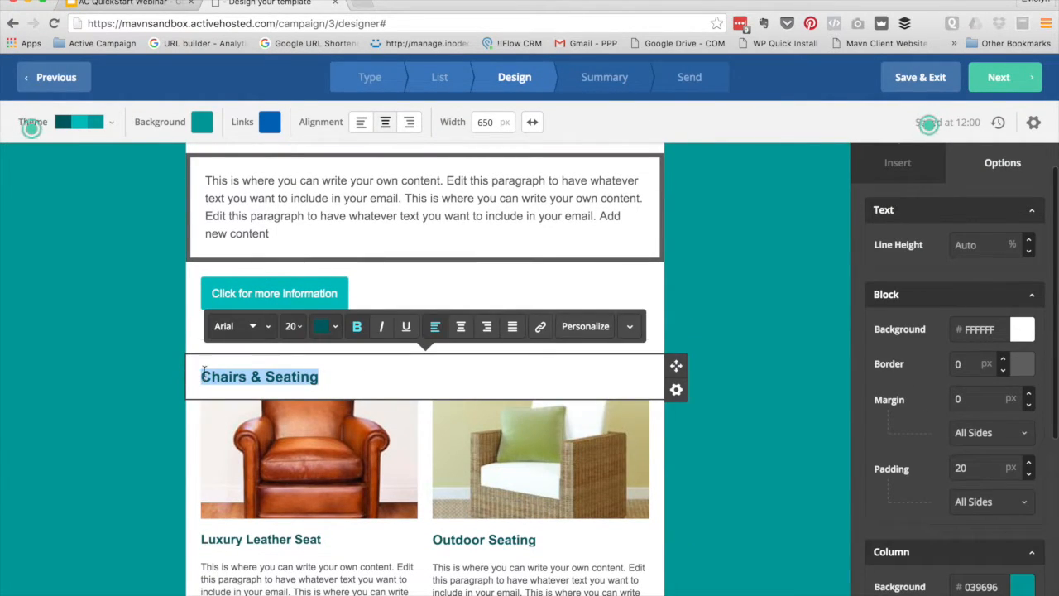
left_click(130, 372)
left_click_drag(319, 377, 200, 377)
scroll(261, 367, "down", 2)
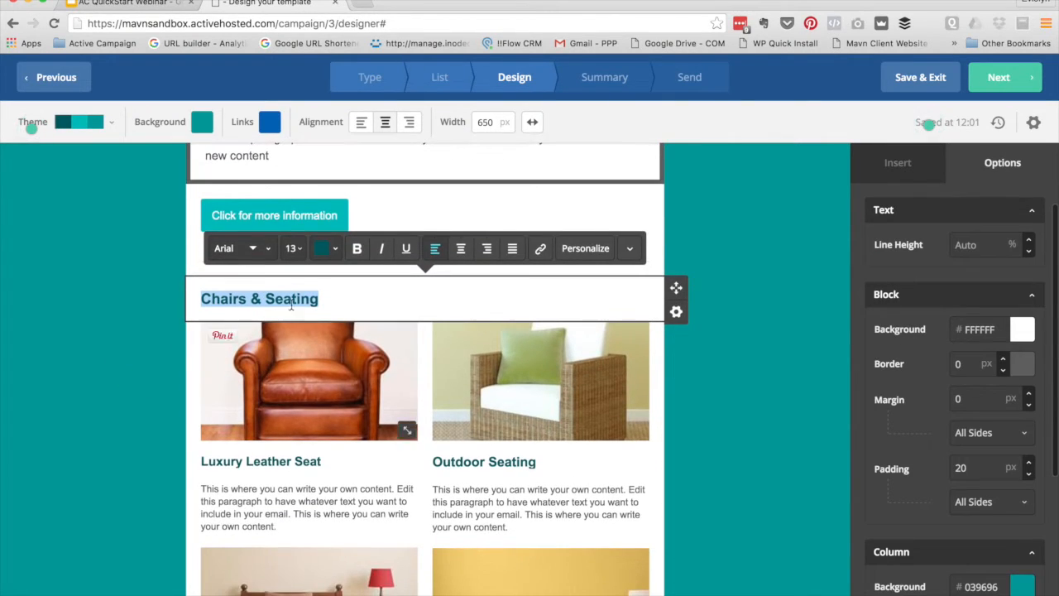
left_click(91, 287)
Set the Chairs & Seating heading's font colour to green, then pick up the paragraph block
left_click(355, 301)
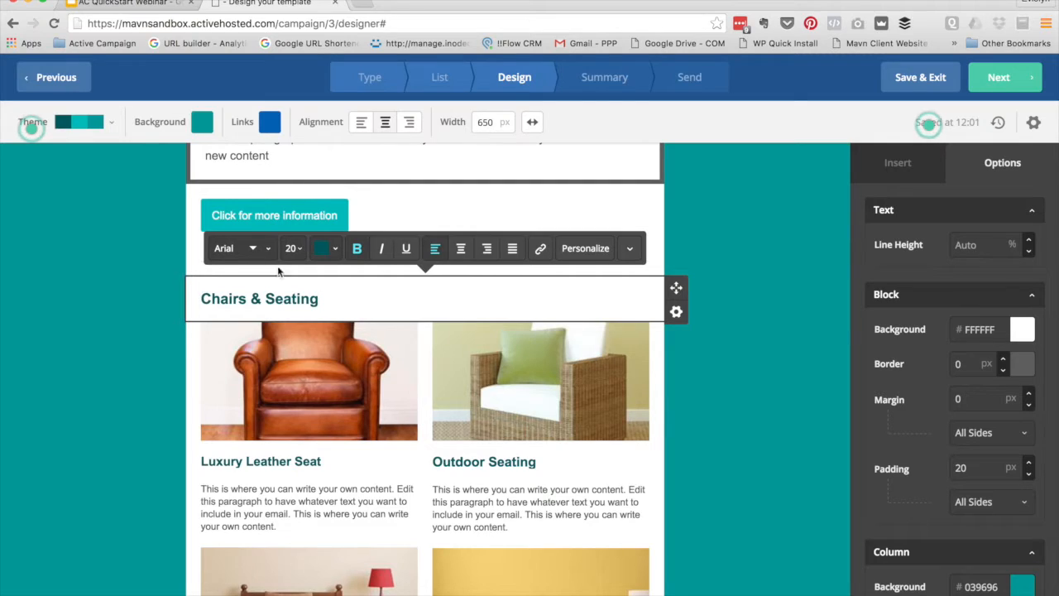
left_click(235, 253)
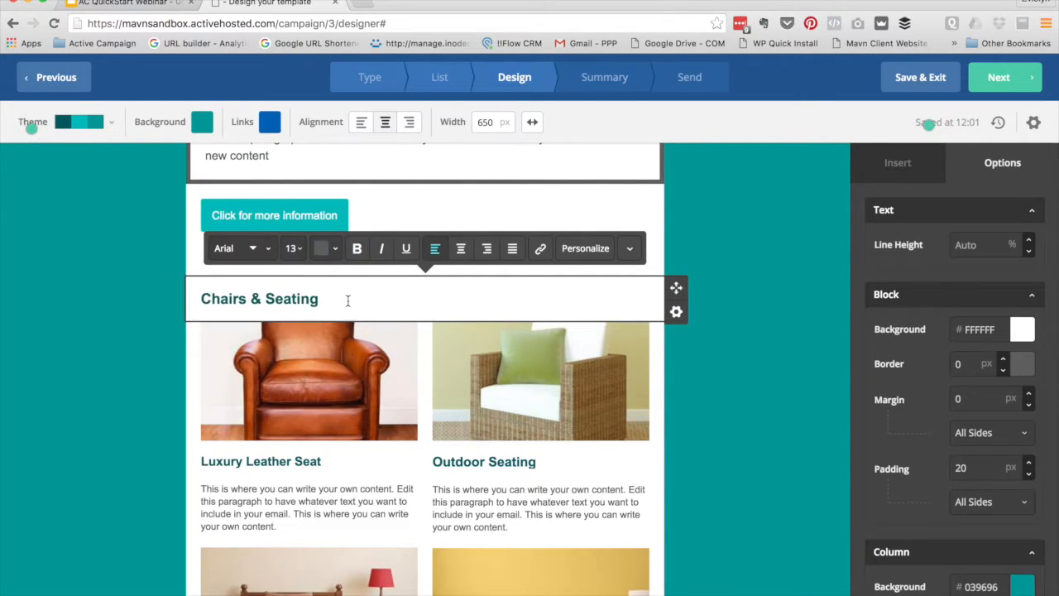
triple_click(298, 300)
left_click(315, 250)
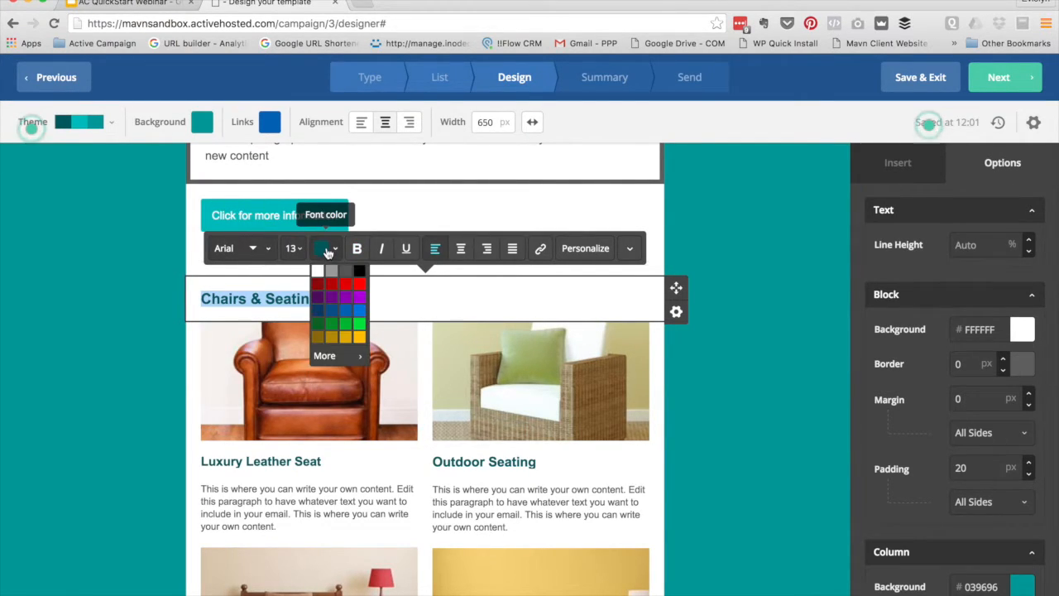
left_click(343, 326)
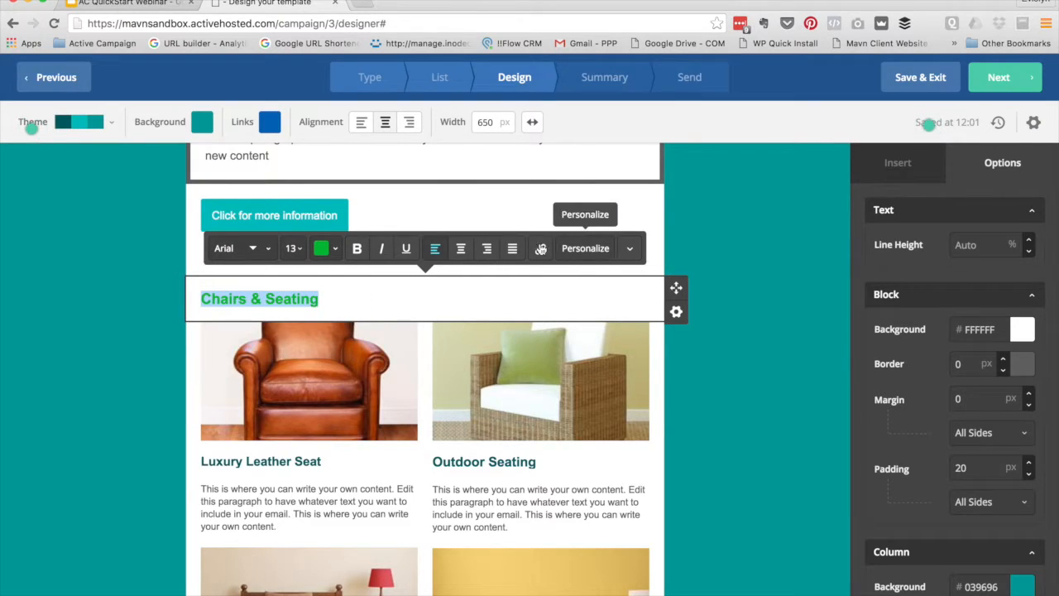
left_click(630, 248)
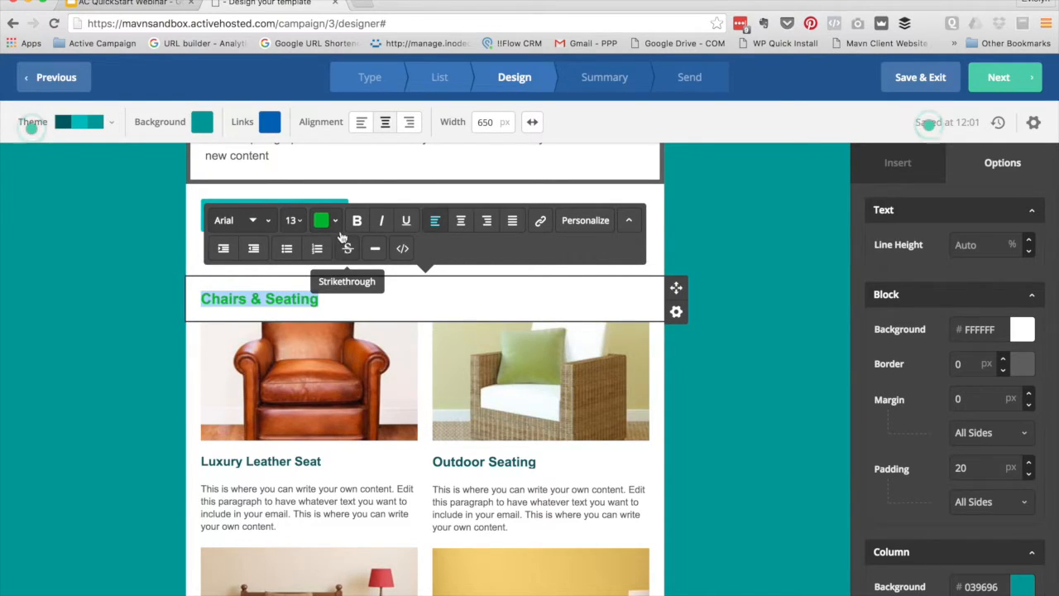
left_click(93, 342)
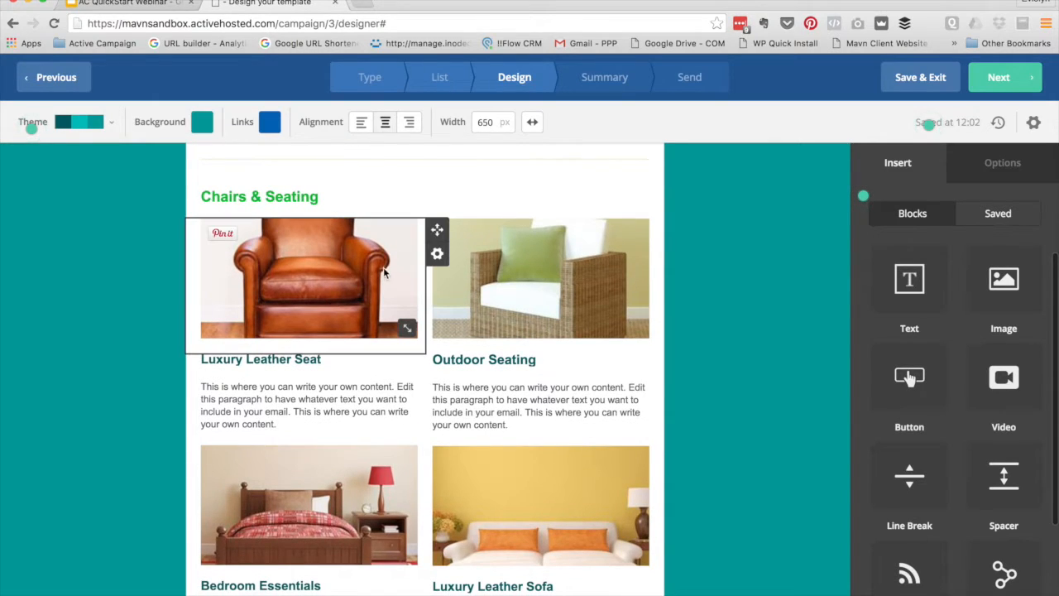
scroll(319, 289, "up", 5)
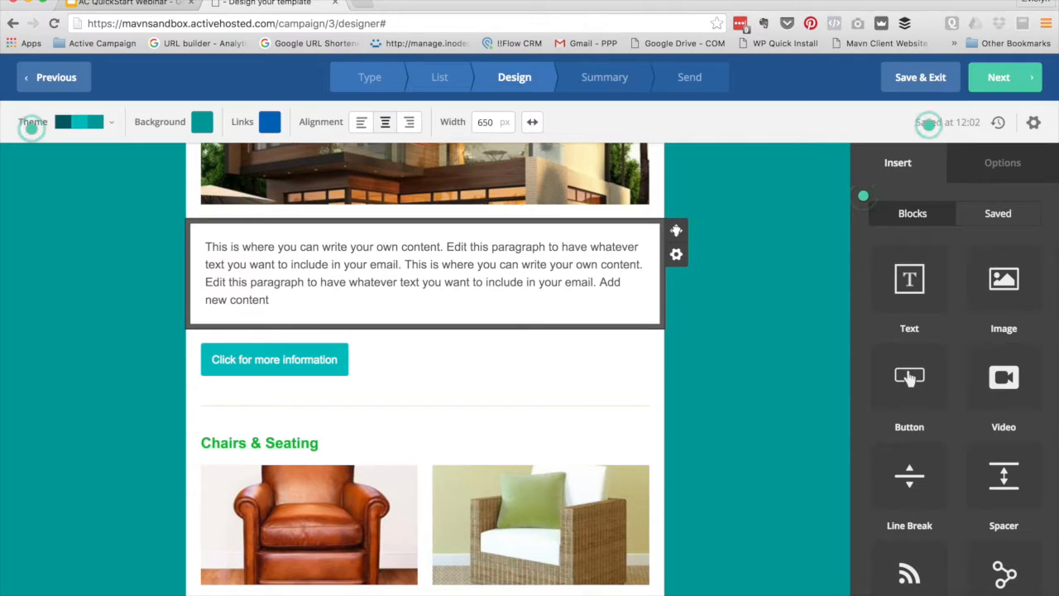
left_click_drag(676, 232, 522, 393)
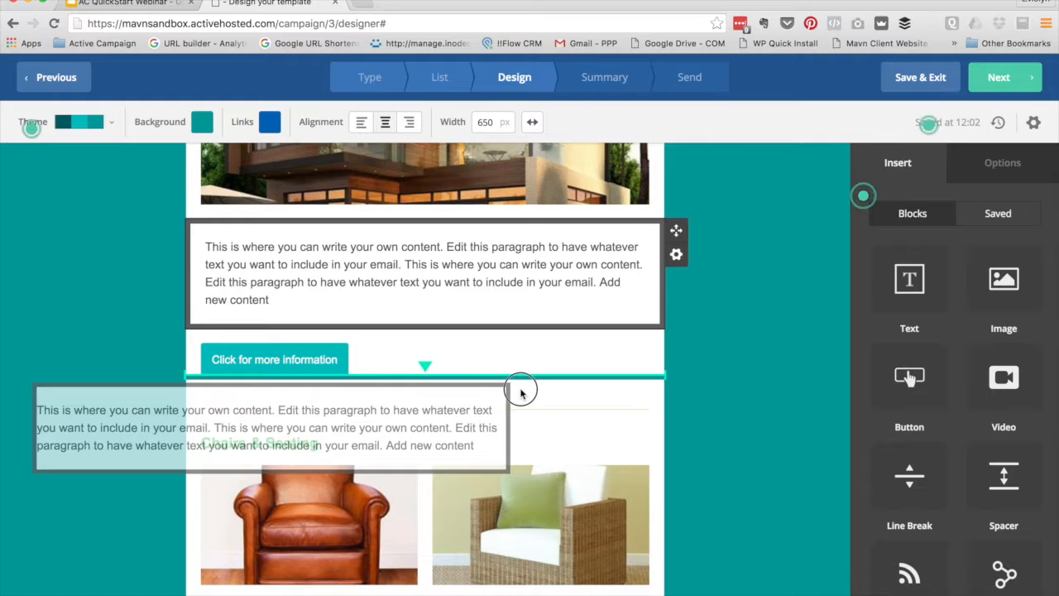
Drop the intro paragraph block below the 'Click for more information' button, above Chairs & Seating
left_click_drag(522, 393, 521, 395)
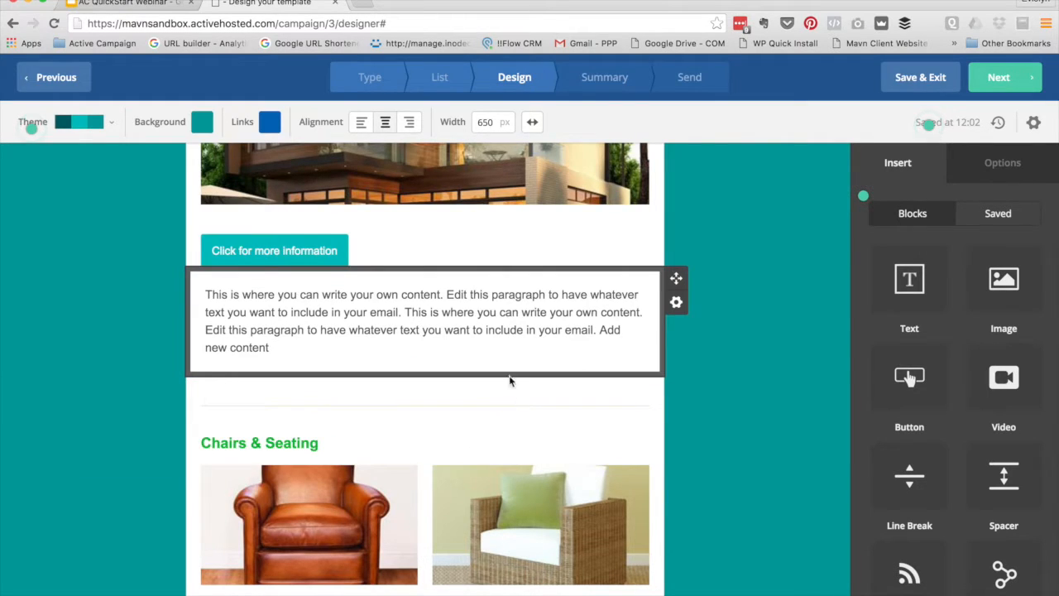
scroll(349, 431, "up", 1)
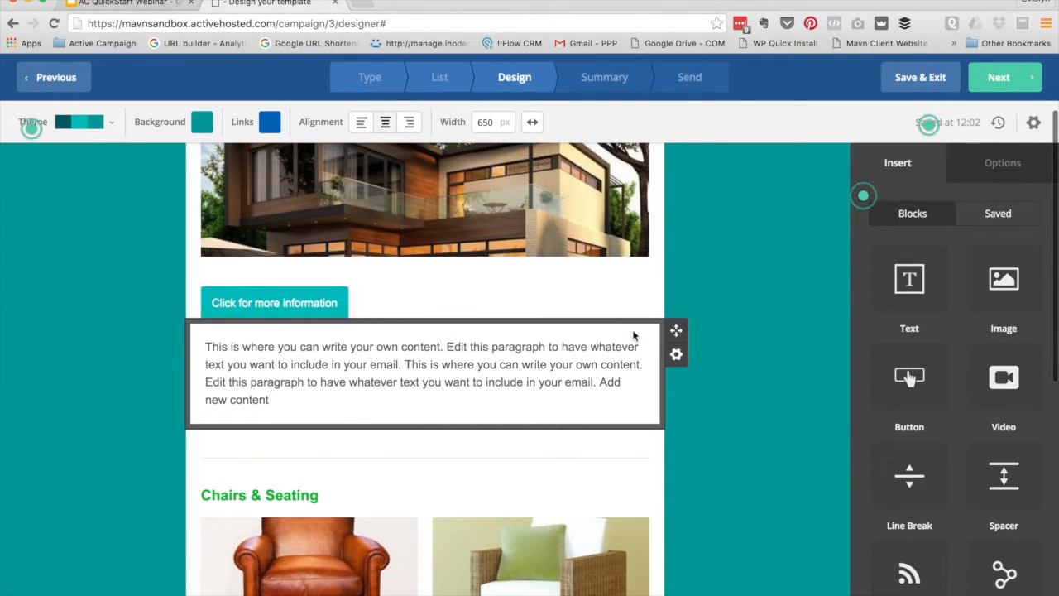
left_click_drag(676, 330, 632, 296)
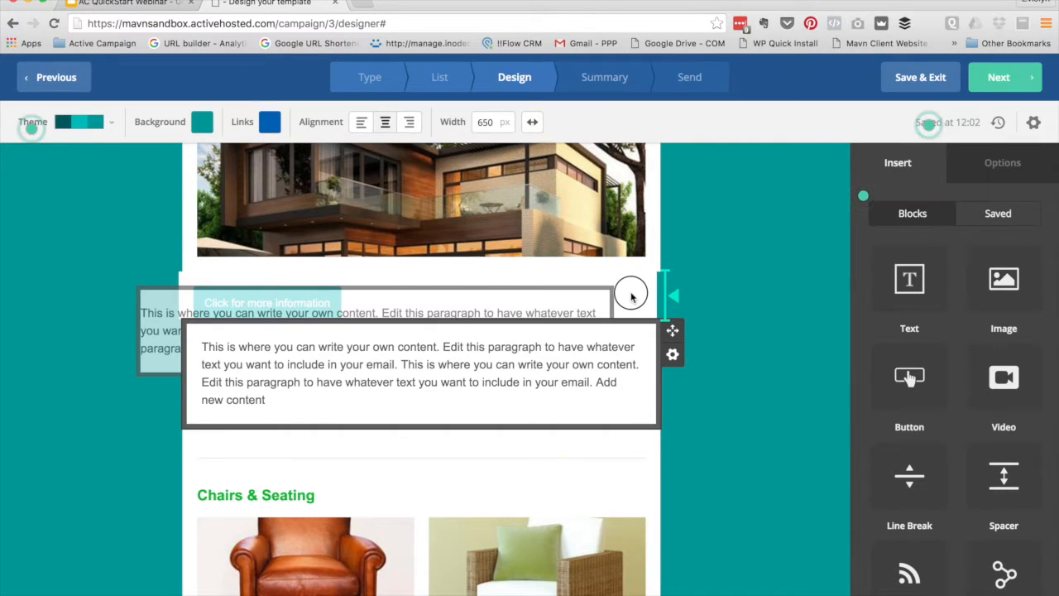
left_click_drag(631, 297, 632, 296)
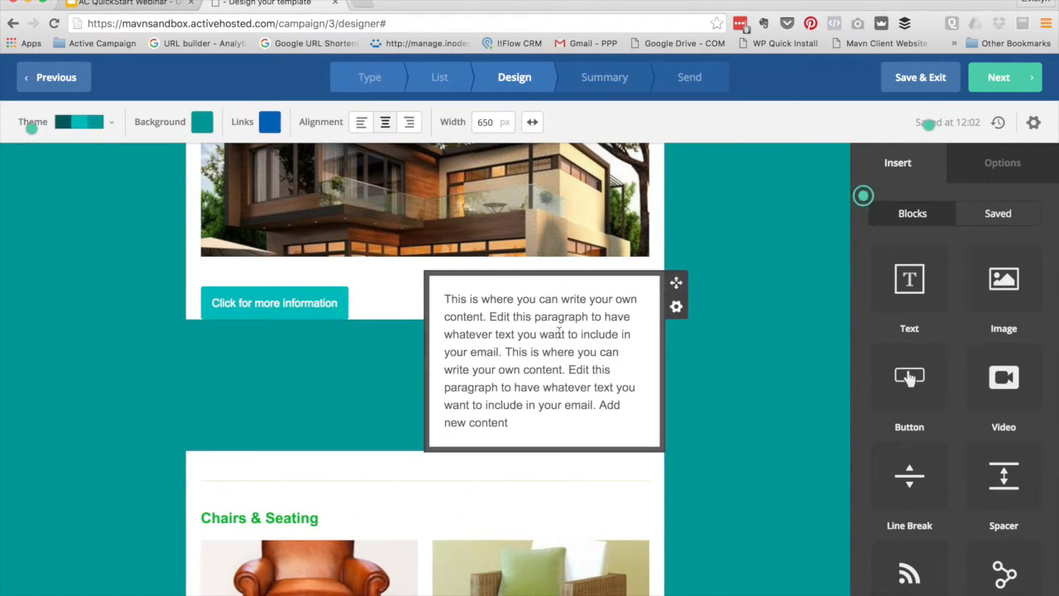
left_click_drag(676, 282, 401, 457)
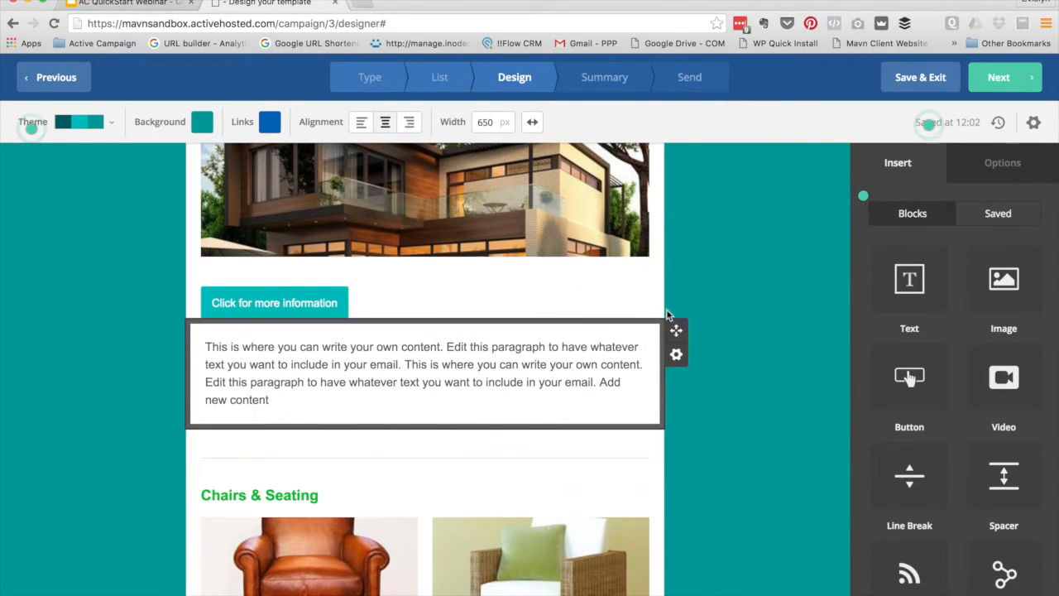
Duplicate the intro paragraph block and make the first copy conditional
scroll(485, 367, "up", 1)
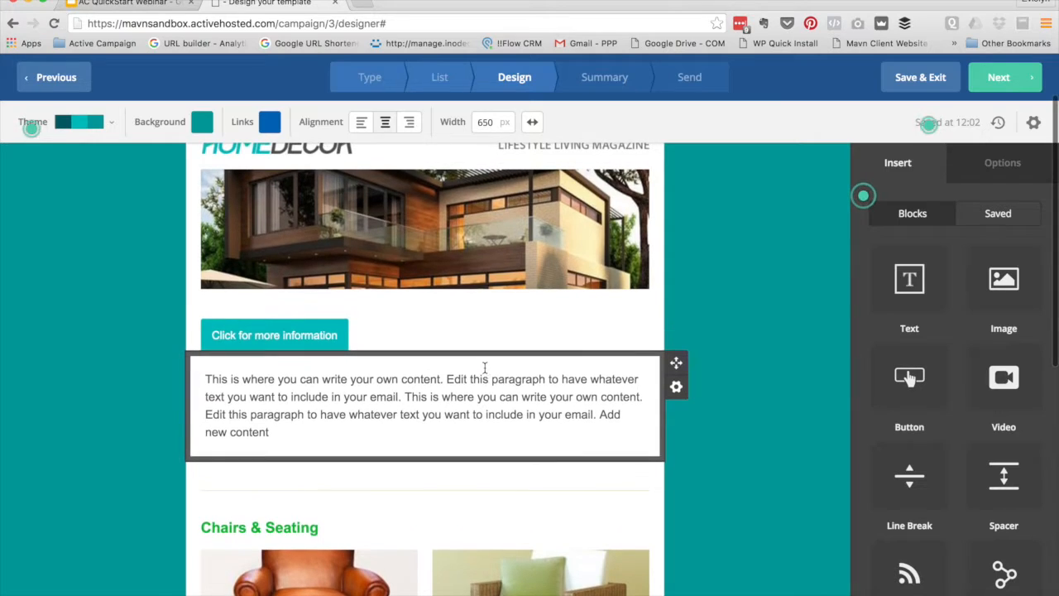
left_click(676, 389)
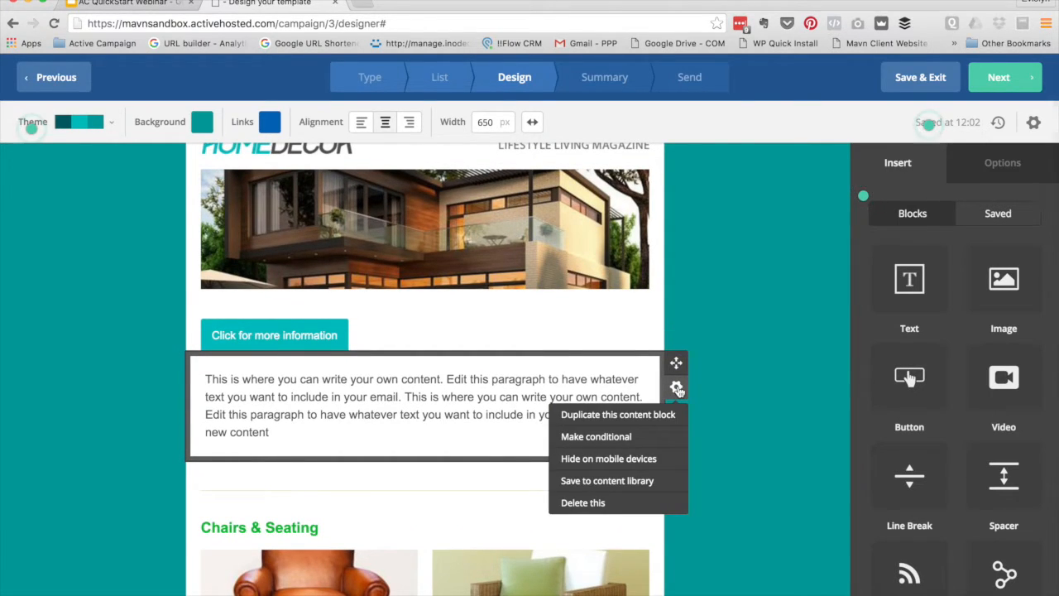
left_click(594, 418)
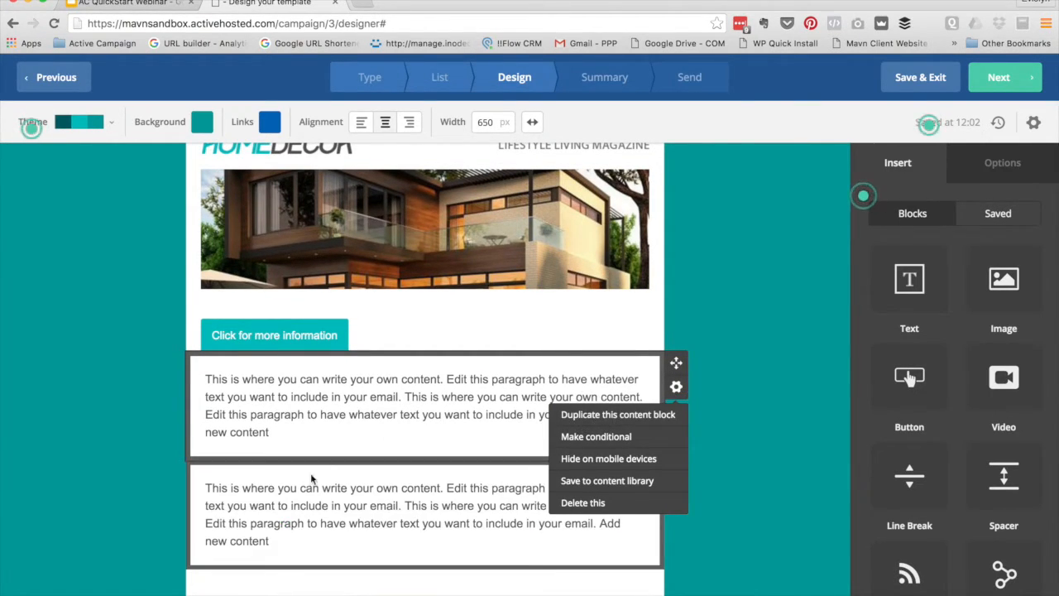
left_click(598, 437)
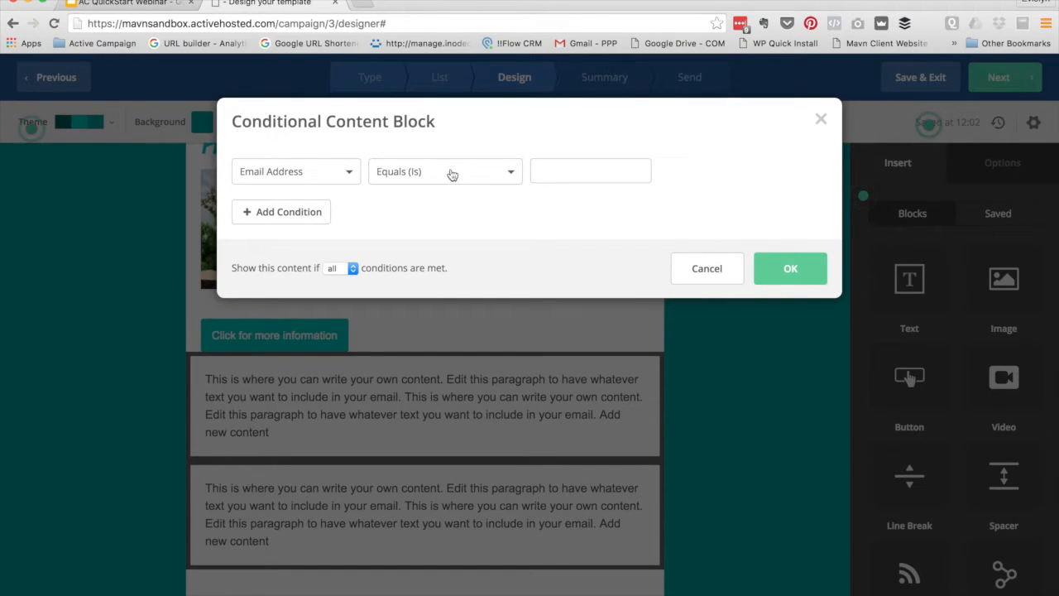
Review the Email Address condition field options, then cancel the Conditional Content Block dialog
left_click(347, 175)
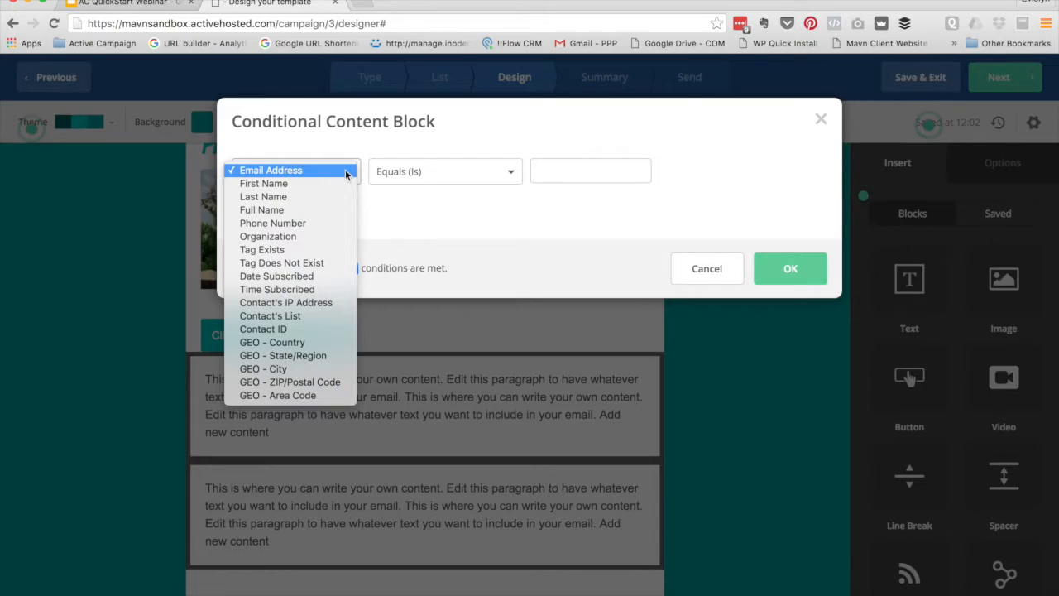
left_click(571, 176)
left_click(567, 171)
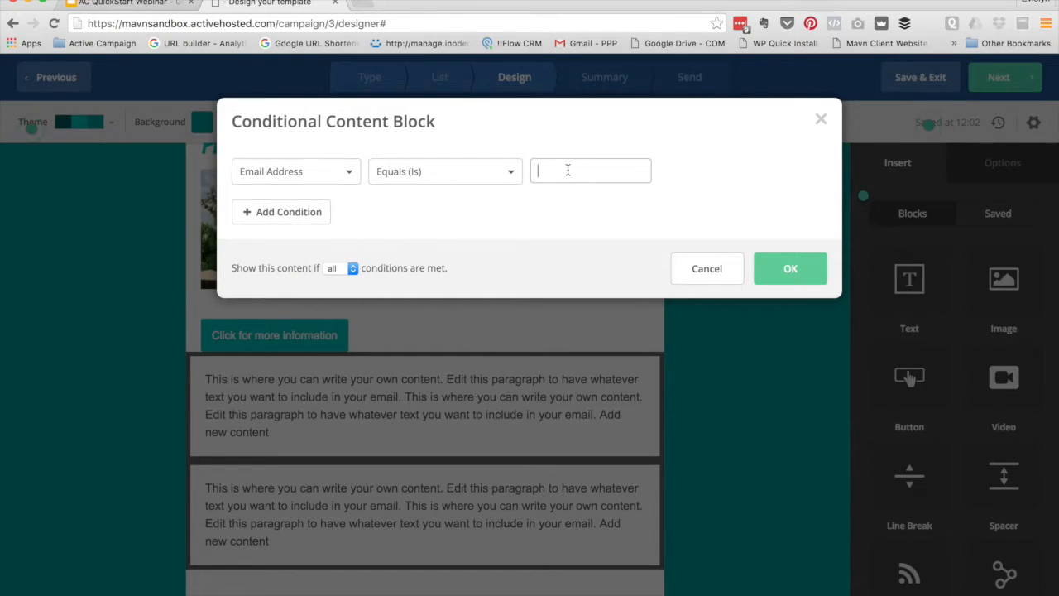
left_click(316, 170)
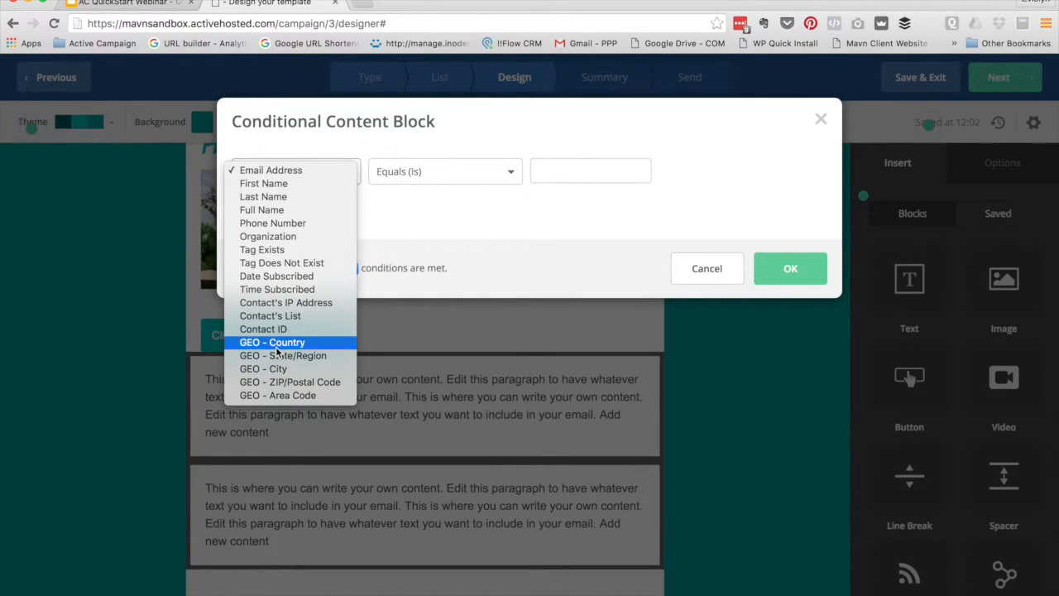
left_click(708, 273)
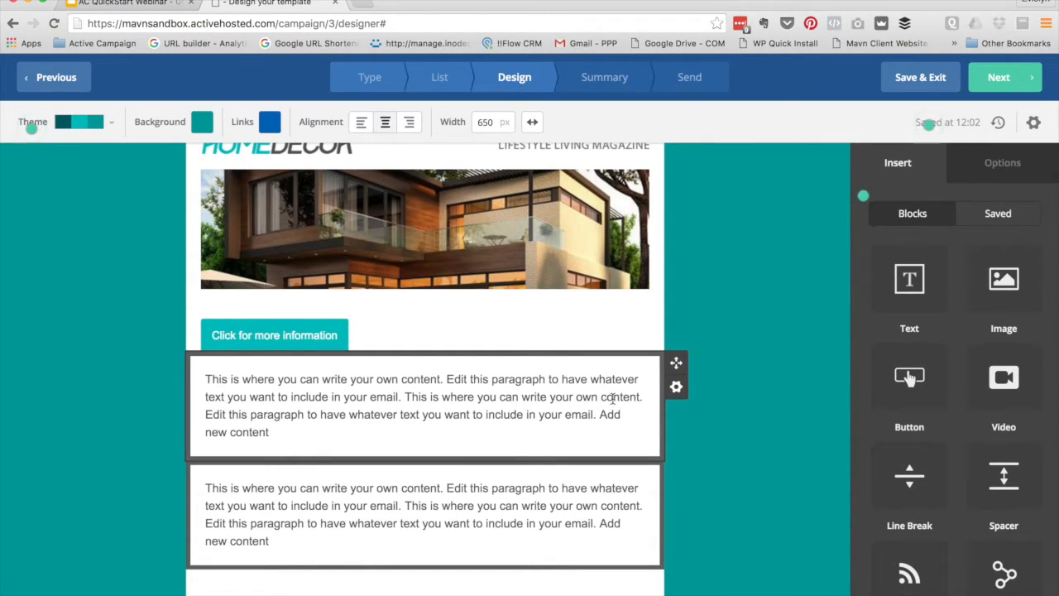
Set the first paragraph block to hide on mobile and save it to the library as 'Text Box'
left_click(677, 388)
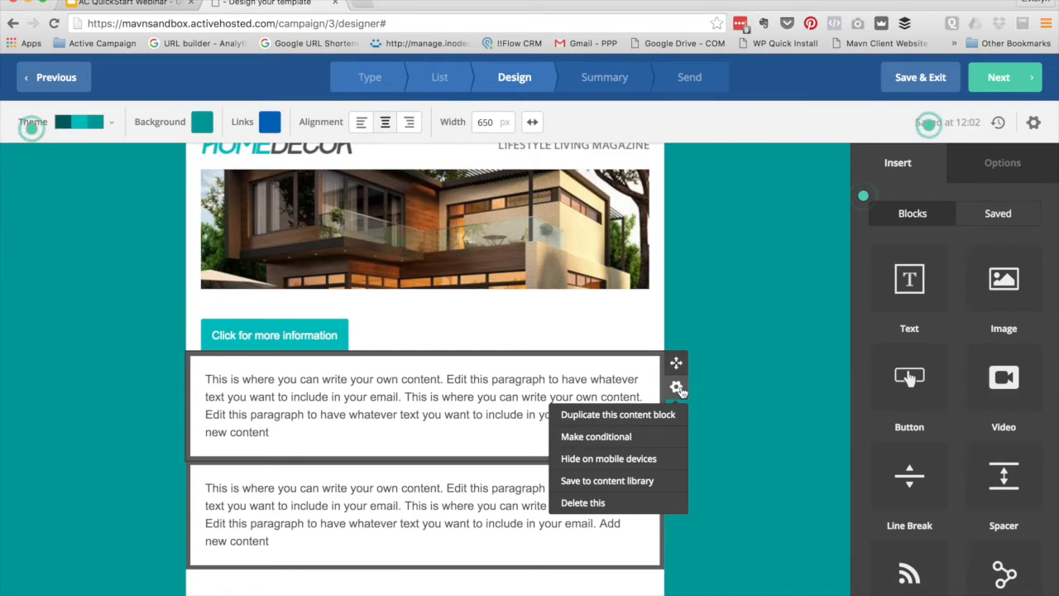
left_click(592, 459)
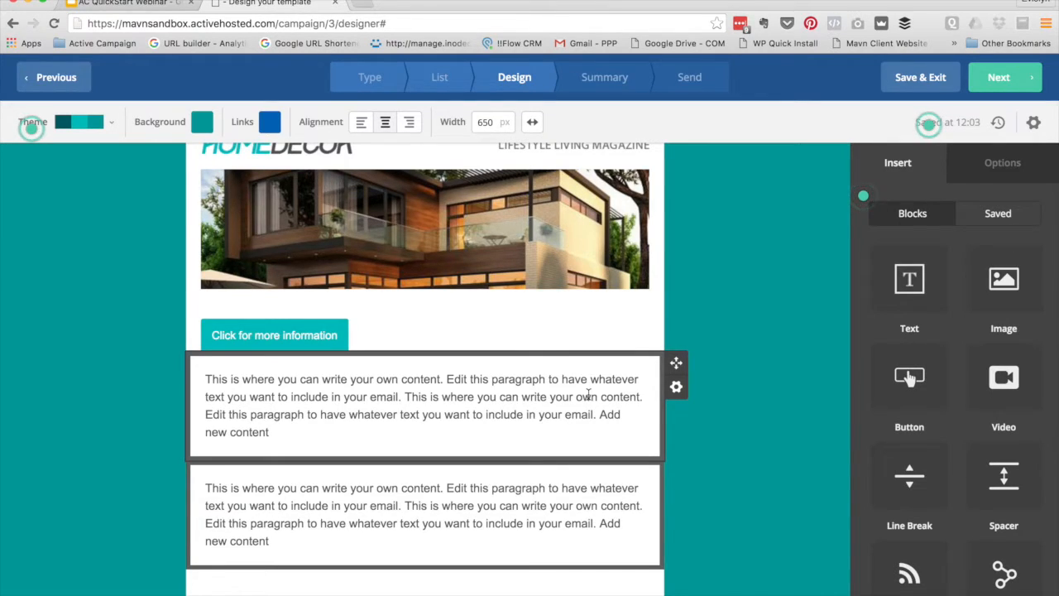
left_click(678, 388)
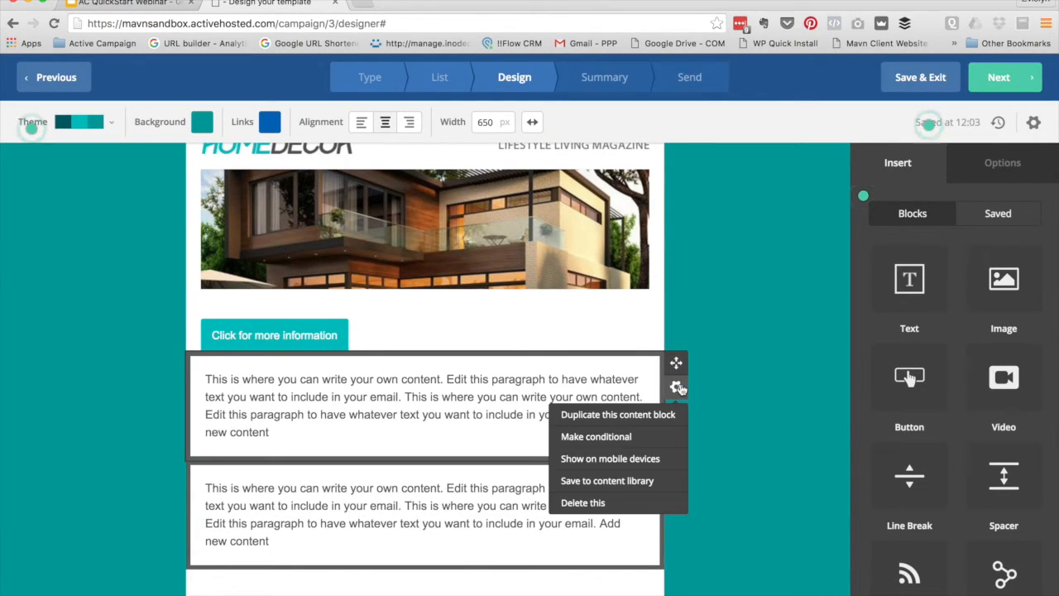
left_click(615, 483)
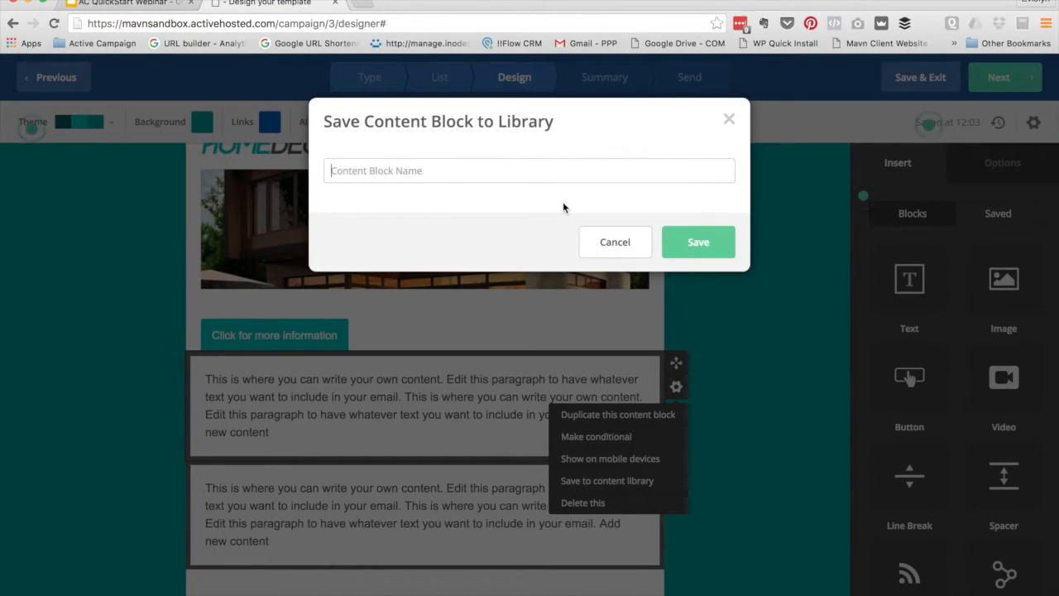
type("Text Bpox")
key("BackSpace")
key("BackSpace")
key("BackSpace")
type("o")
left_click(700, 243)
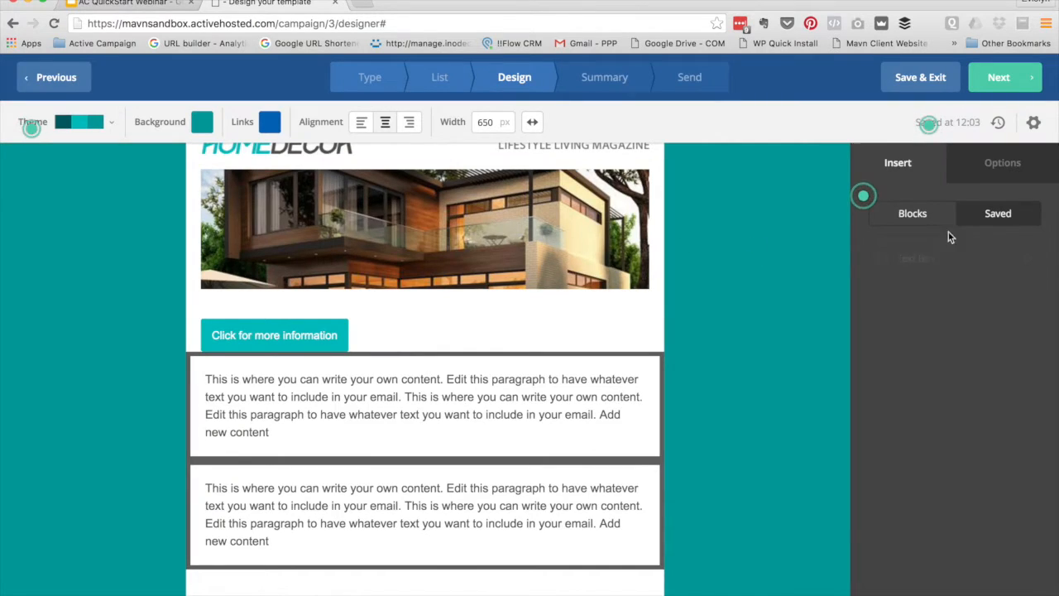
Browse the standard block types in the Insert panel
left_click(919, 218)
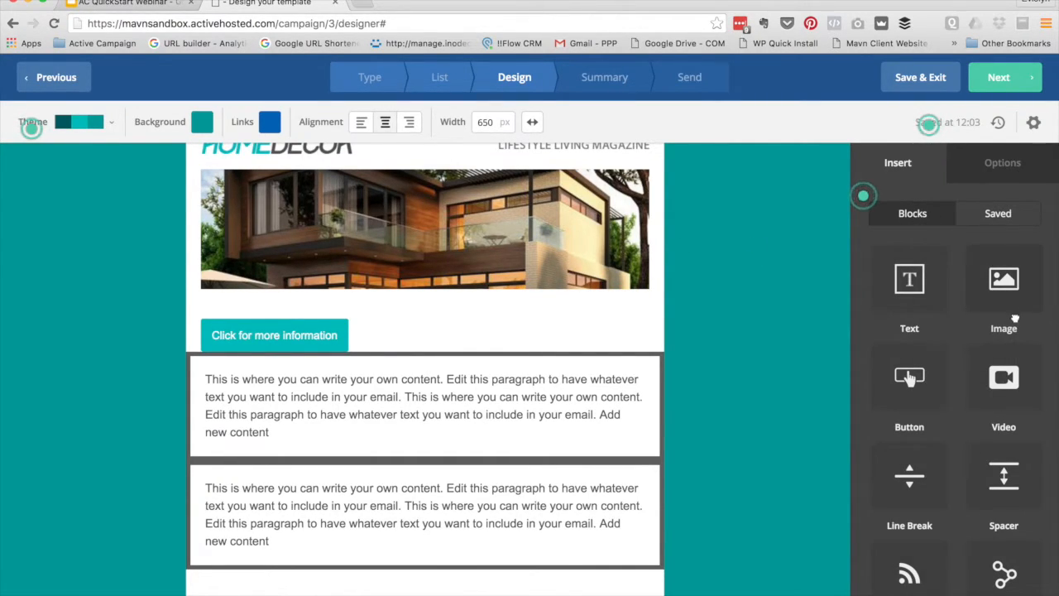
scroll(950, 374, "down", 5)
scroll(950, 374, "up", 5)
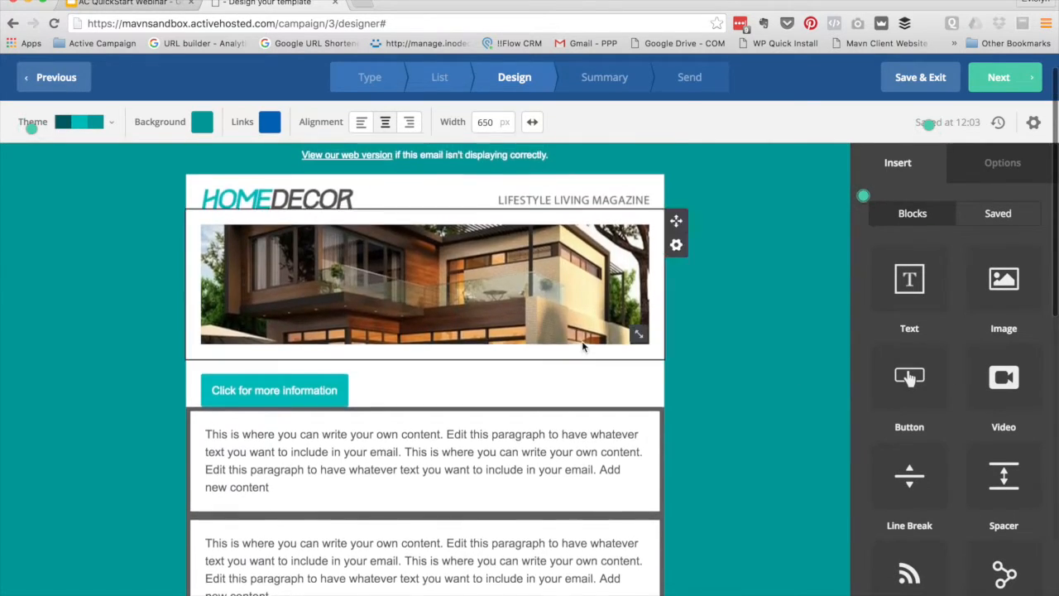
scroll(582, 340, "down", 5)
scroll(582, 340, "down", 2)
scroll(568, 339, "up", 5)
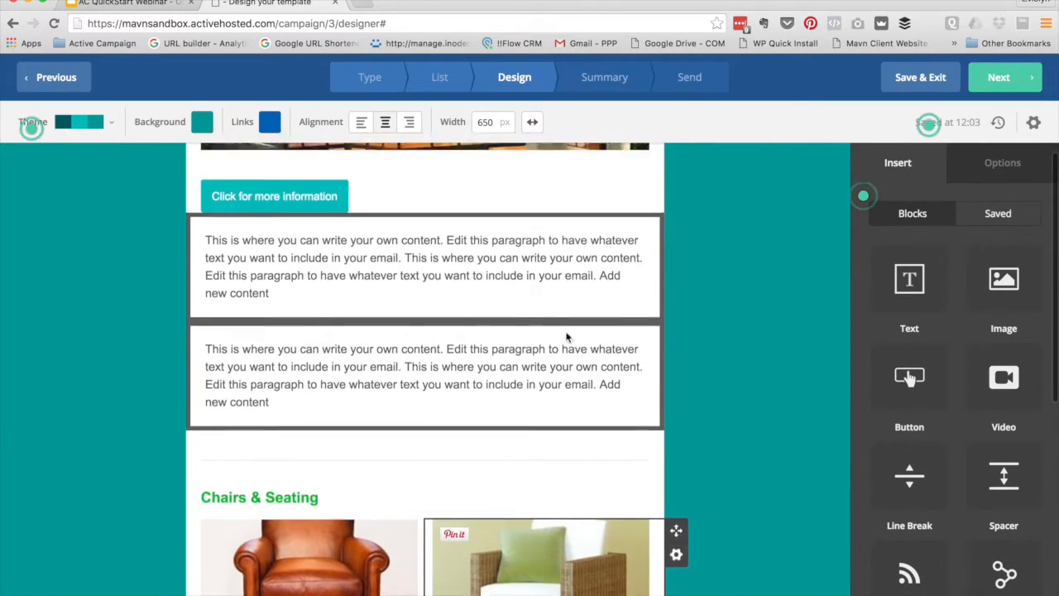
Insert the saved Text Box block above the footer and select it
left_click(1008, 214)
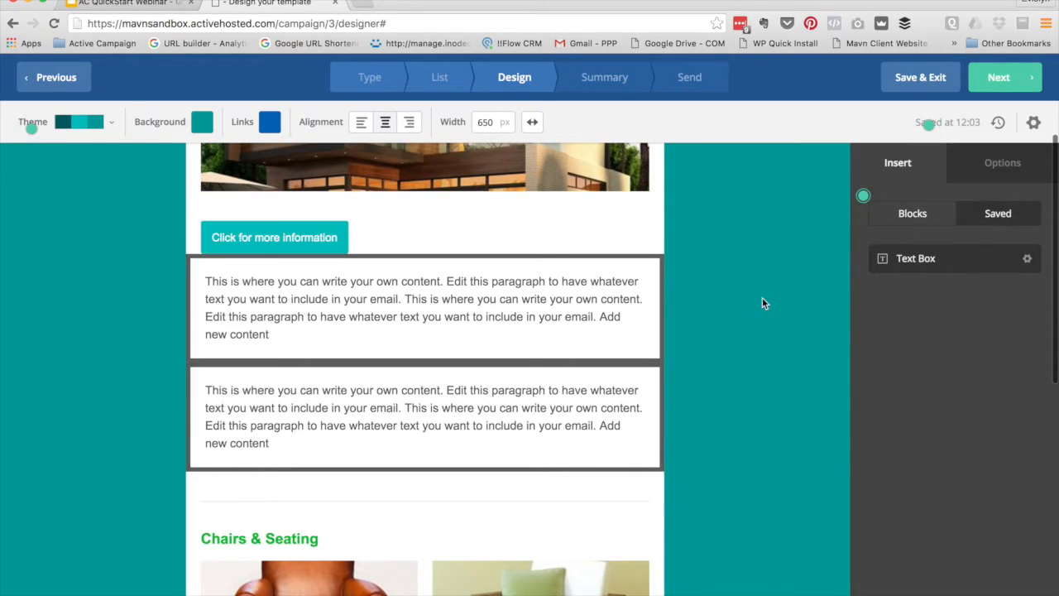
scroll(485, 309, "down", 3)
scroll(524, 310, "down", 5)
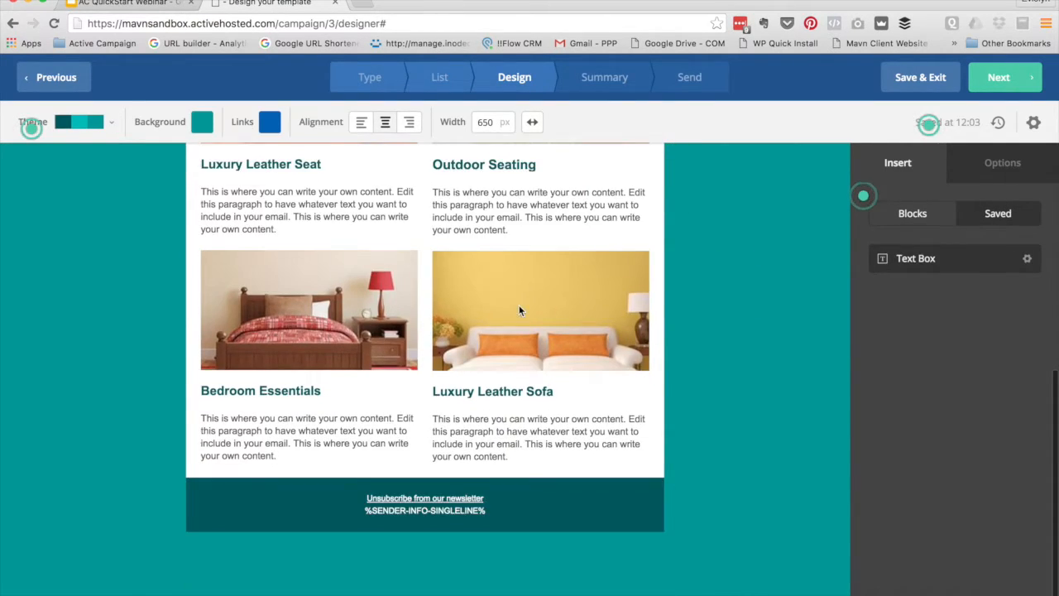
left_click_drag(916, 261, 331, 465)
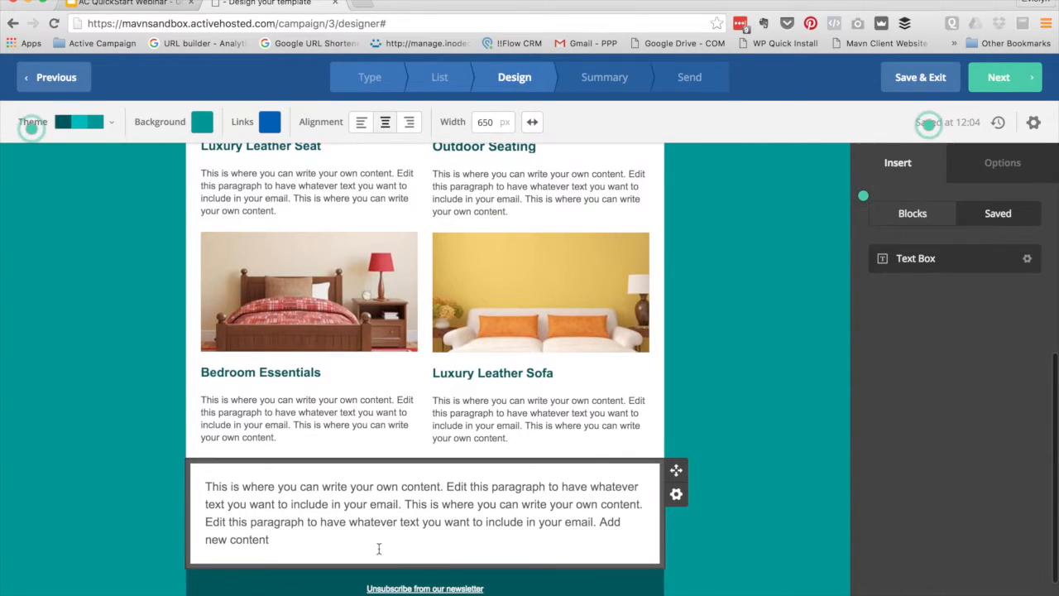
left_click(422, 526)
scroll(422, 527, "up", 15)
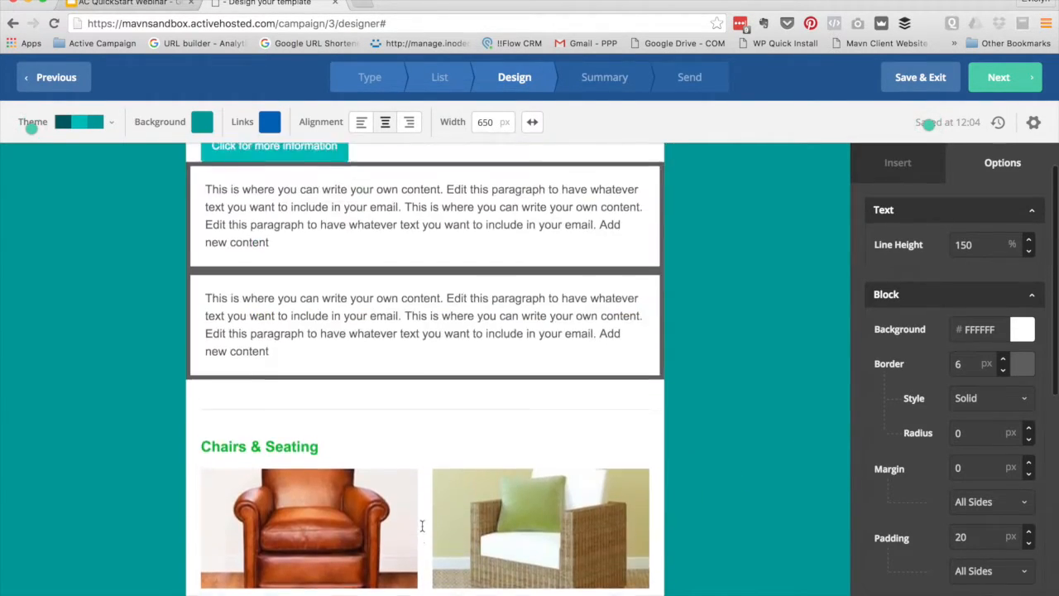
scroll(533, 357, "down", 5)
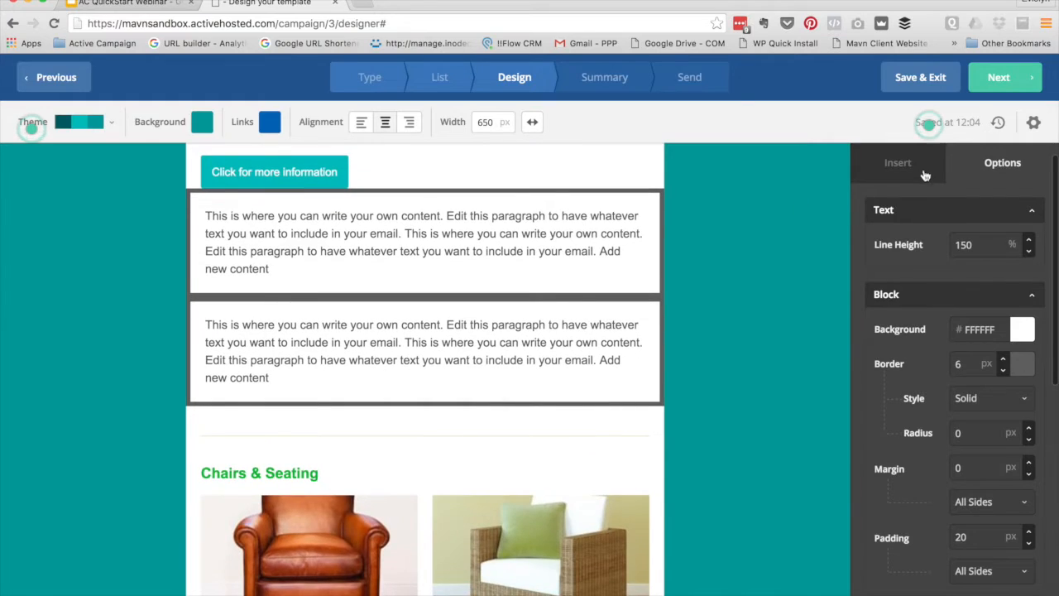
left_click(902, 163)
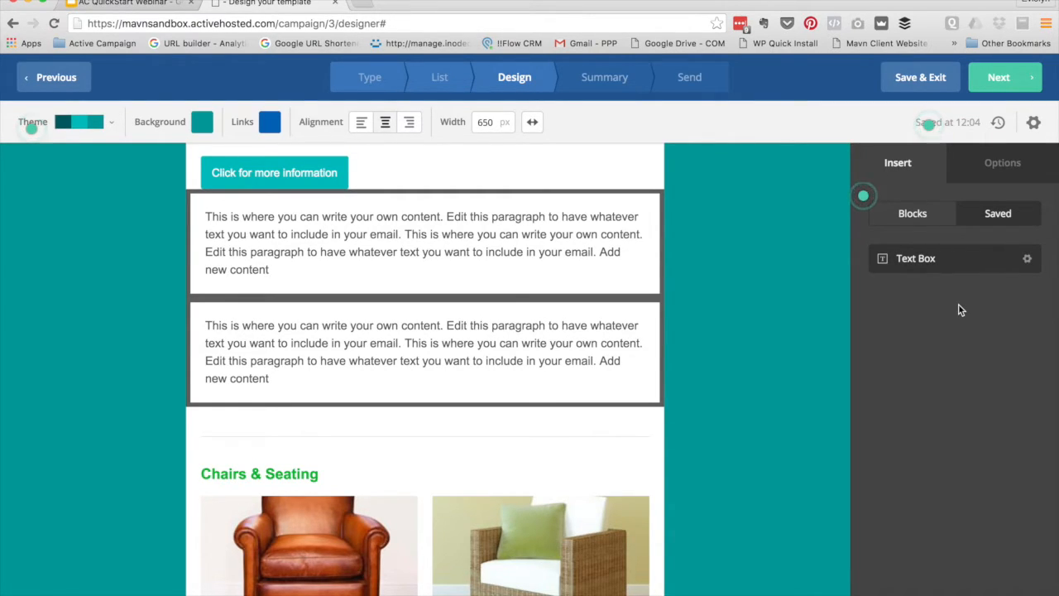
Scroll through the Blocks list: Text, Image, Button, Video, Line Break, Spacer, RSS, Social, HTML
left_click(923, 217)
scroll(683, 320, "down", 3)
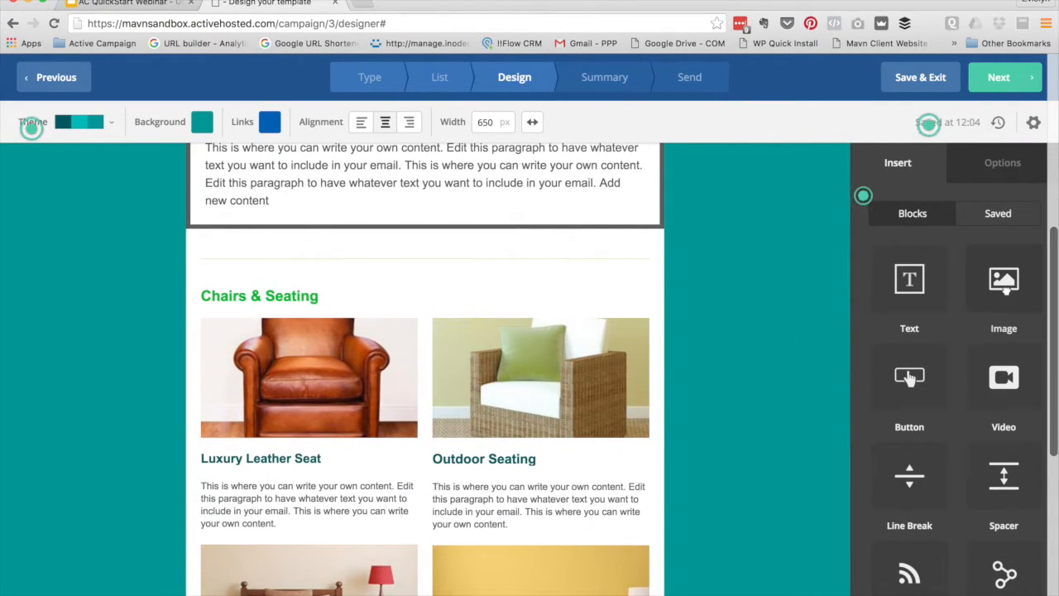
scroll(421, 359, "down", 1)
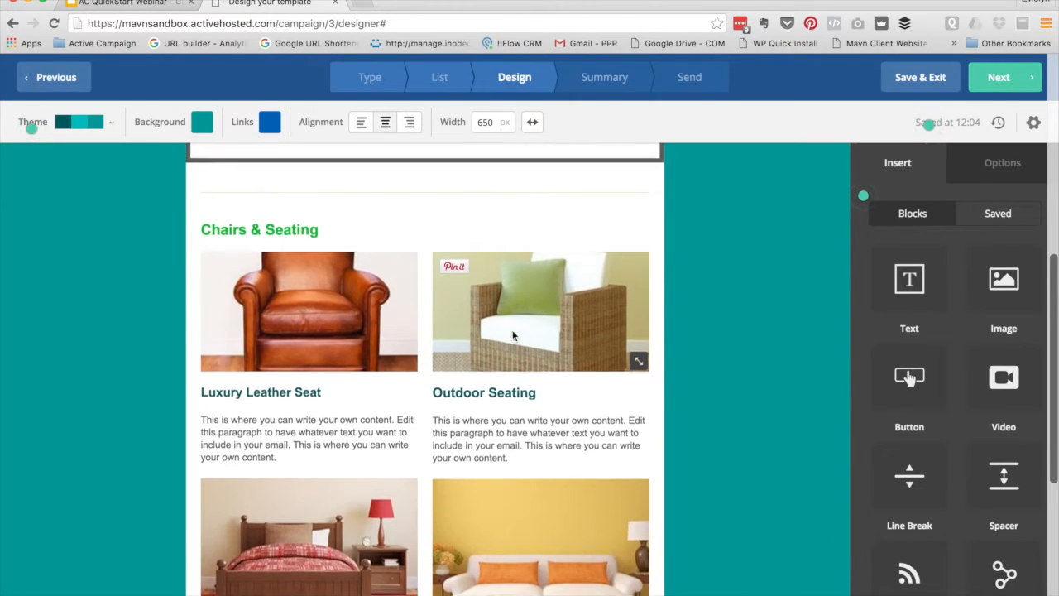
scroll(513, 335, "up", 3)
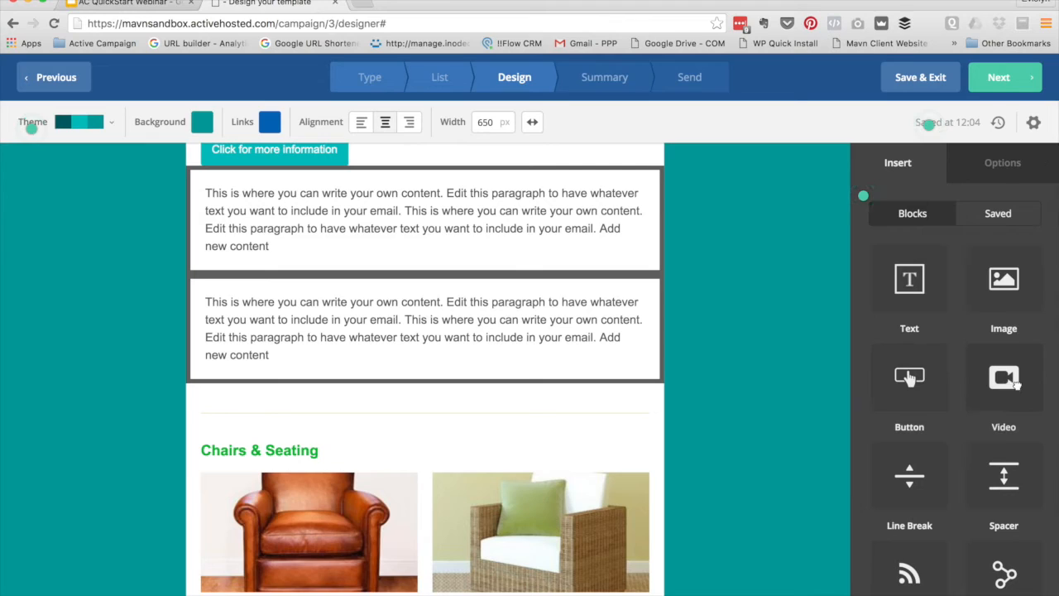
scroll(960, 389, "down", 2)
scroll(475, 341, "down", 1)
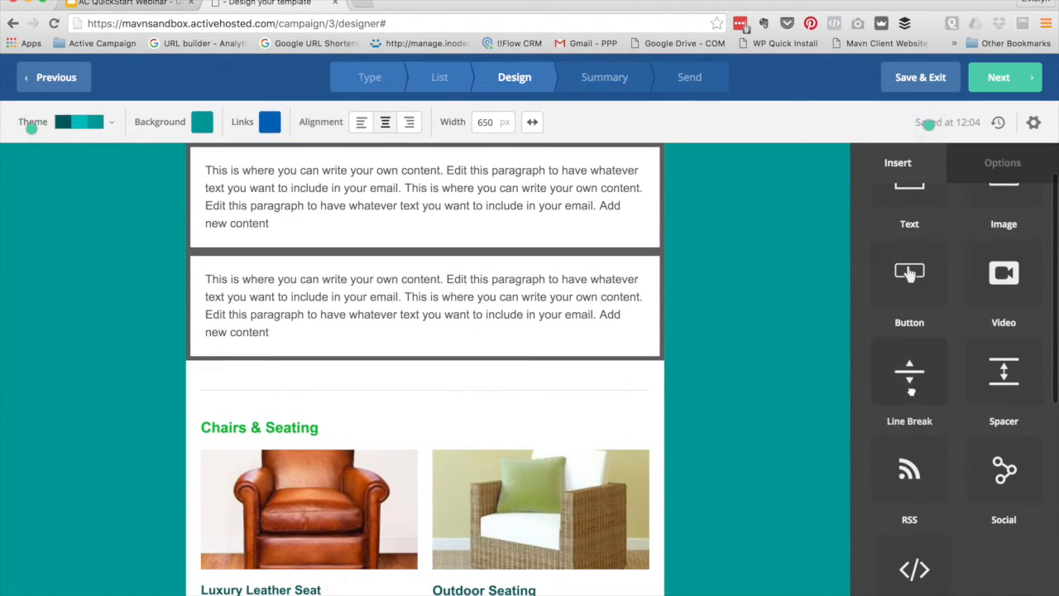
scroll(925, 378, "down", 3)
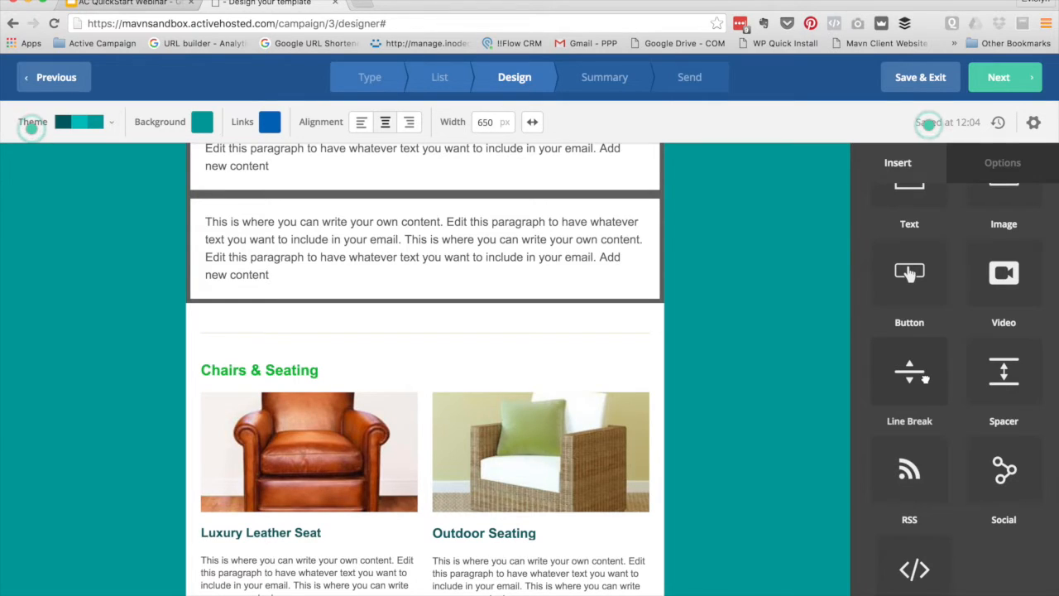
scroll(1015, 379, "down", 1)
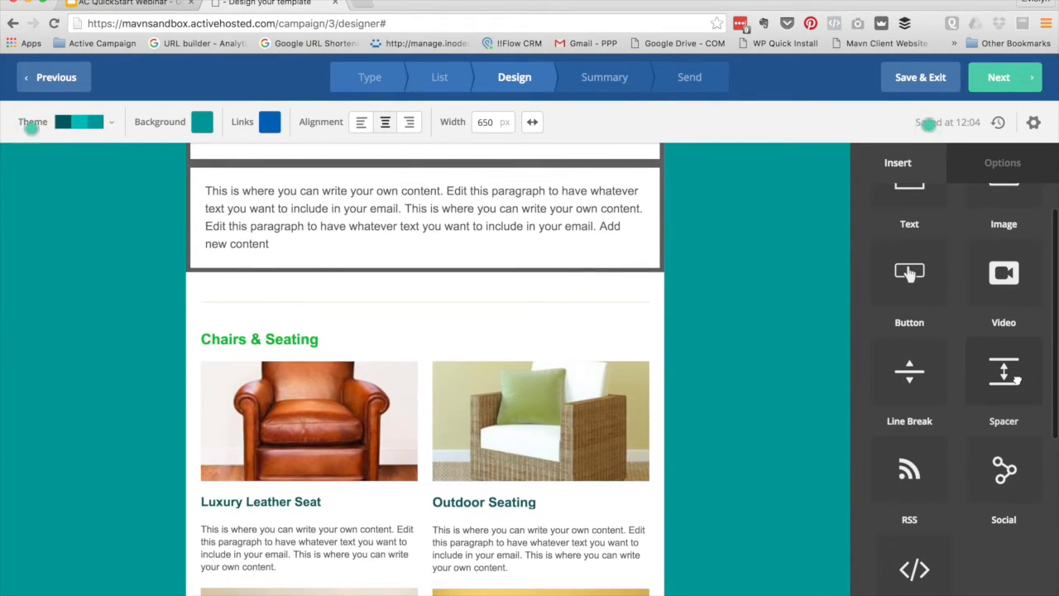
scroll(523, 442, "down", 1)
scroll(524, 442, "down", 3)
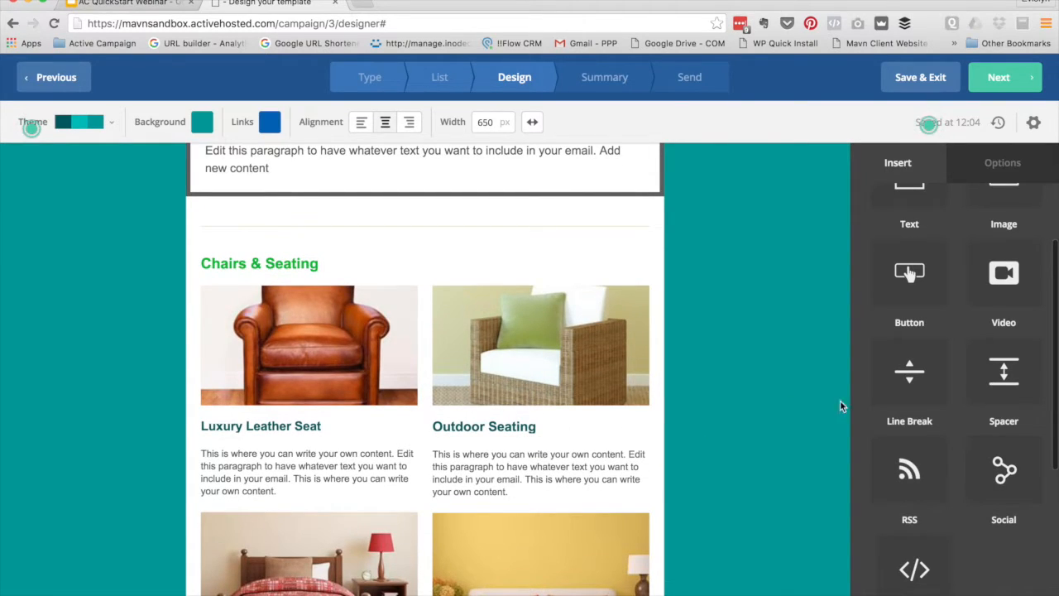
Add a Social block above Chairs & Seating with Facebook and Twitter links
left_click_drag(1004, 472, 447, 240)
scroll(432, 455, "down", 3)
scroll(432, 454, "down", 1)
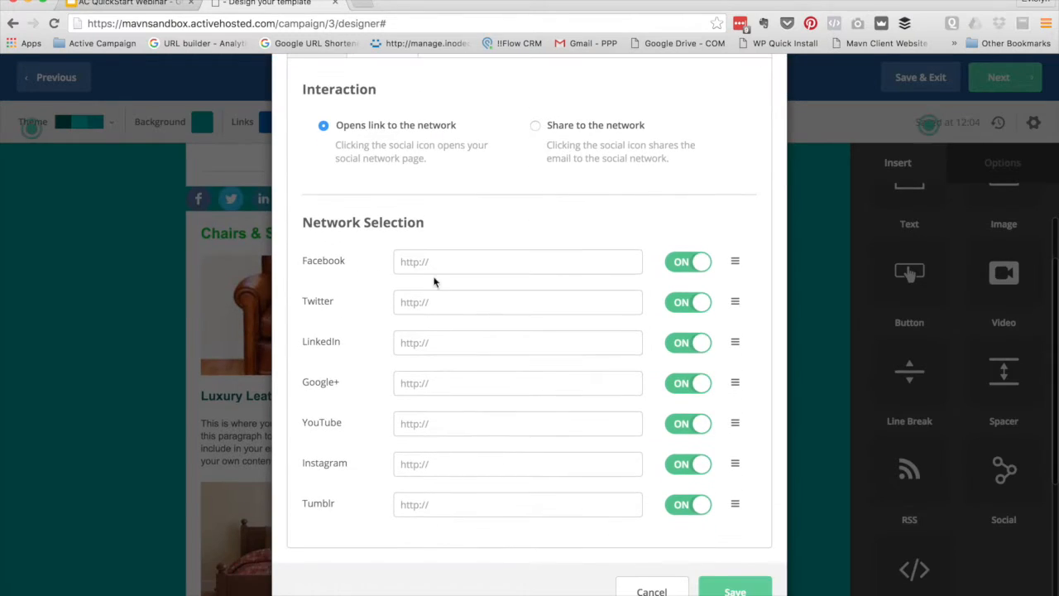
type("facbeook.")
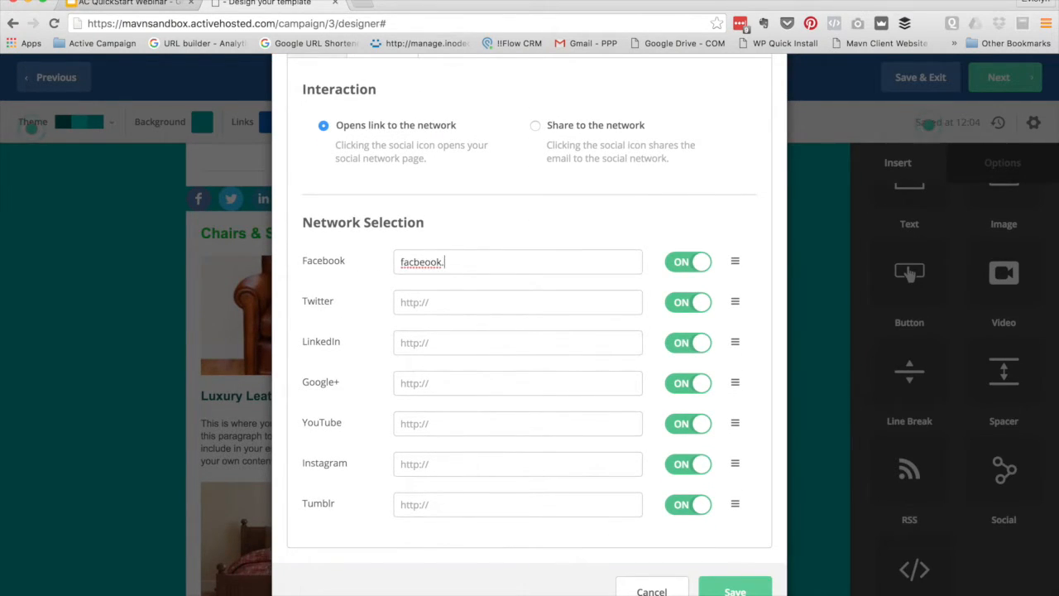
left_click(441, 300)
type("twi")
scroll(731, 577, "up", 1)
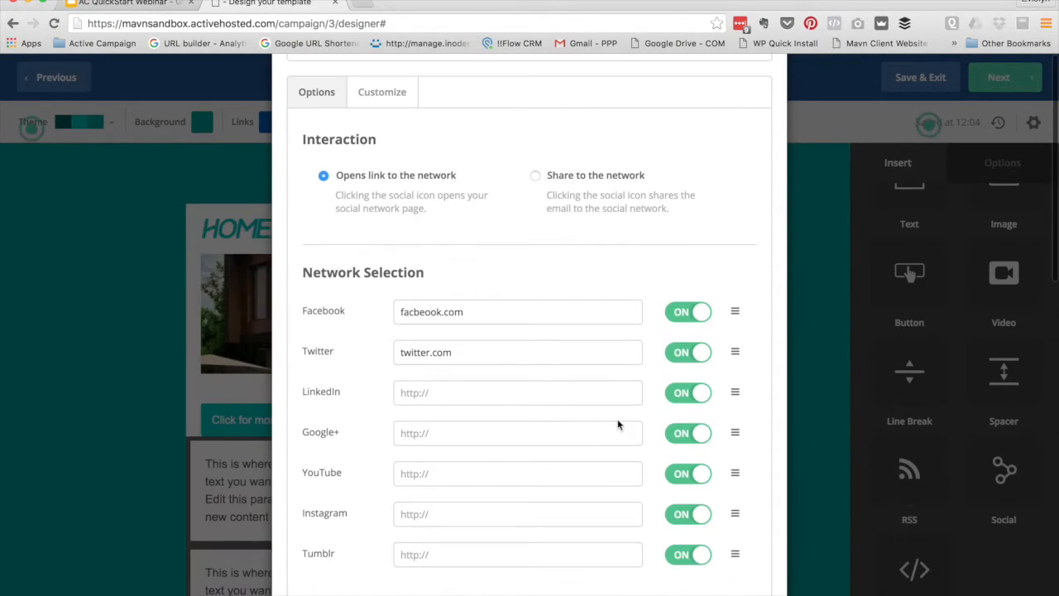
scroll(618, 421, "down", 1)
Switch off the LinkedIn, YouTube, Instagram, Tumblr and Google+ links
left_click(685, 342)
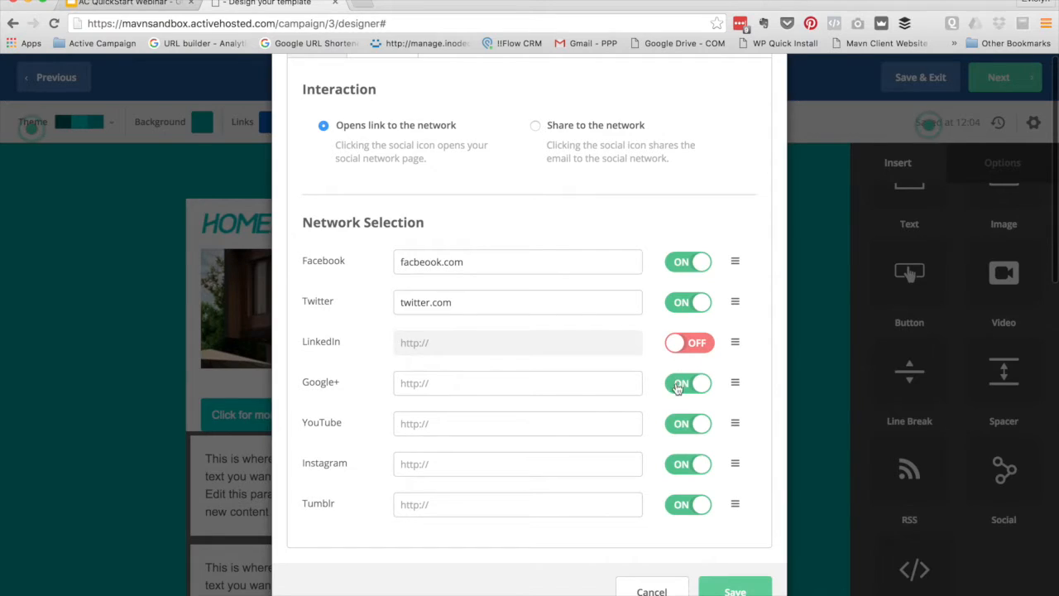
left_click(681, 423)
left_click(684, 464)
left_click(686, 505)
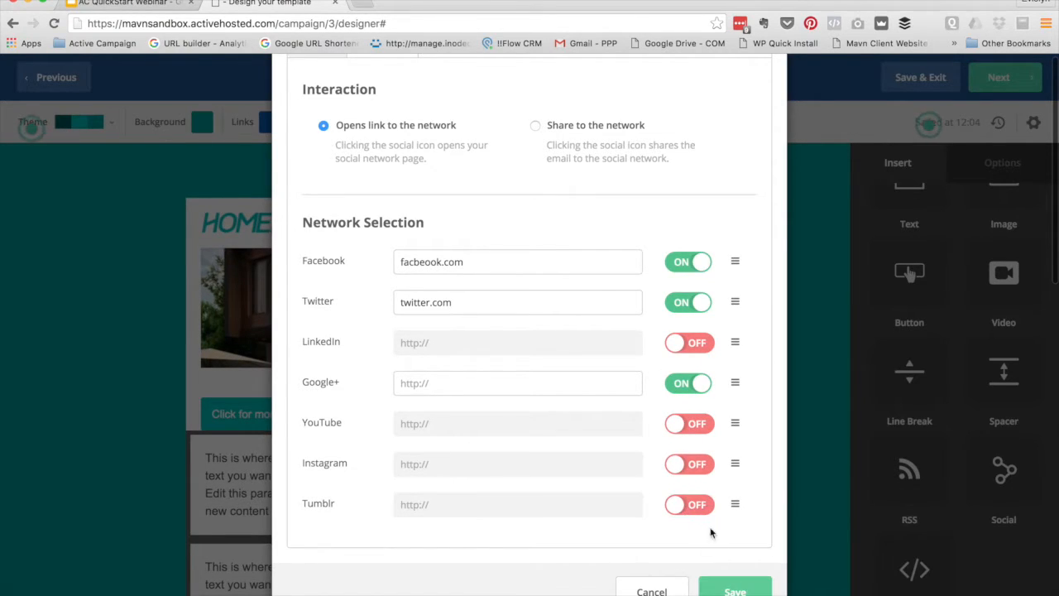
left_click(683, 383)
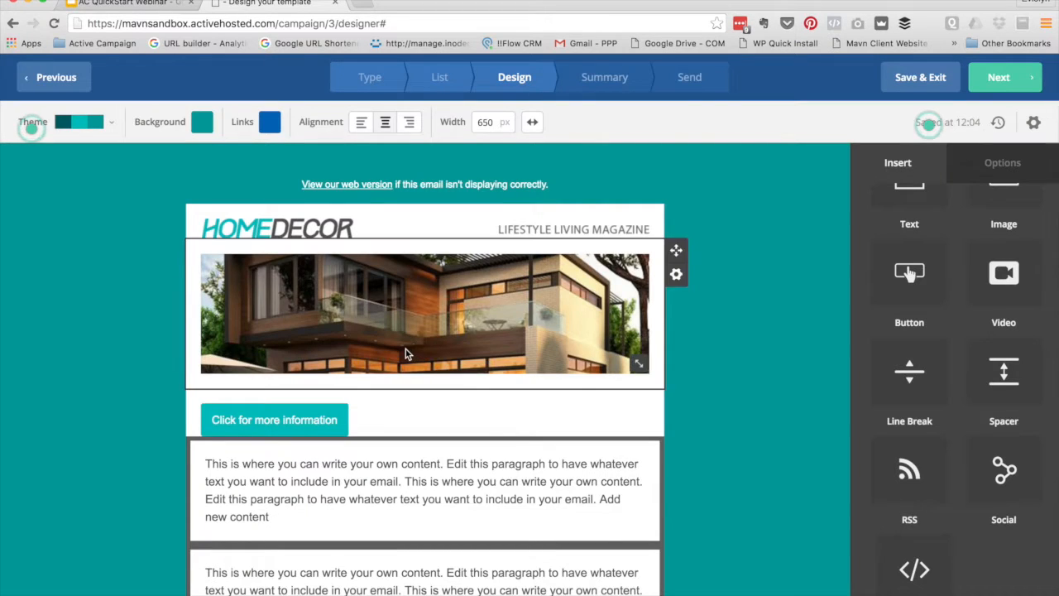
scroll(406, 351, "down", 4)
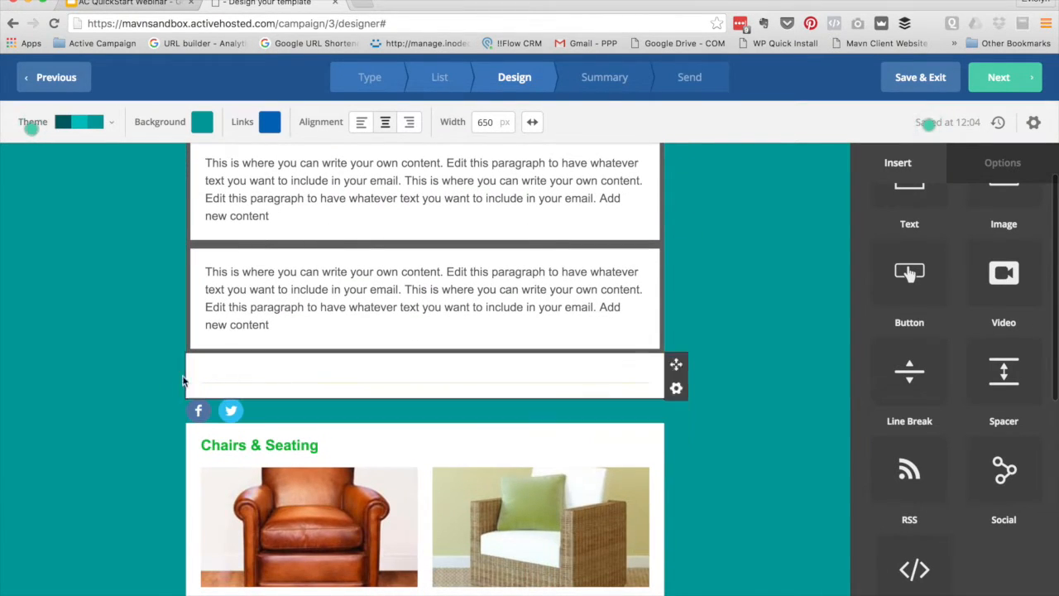
scroll(287, 350, "down", 1)
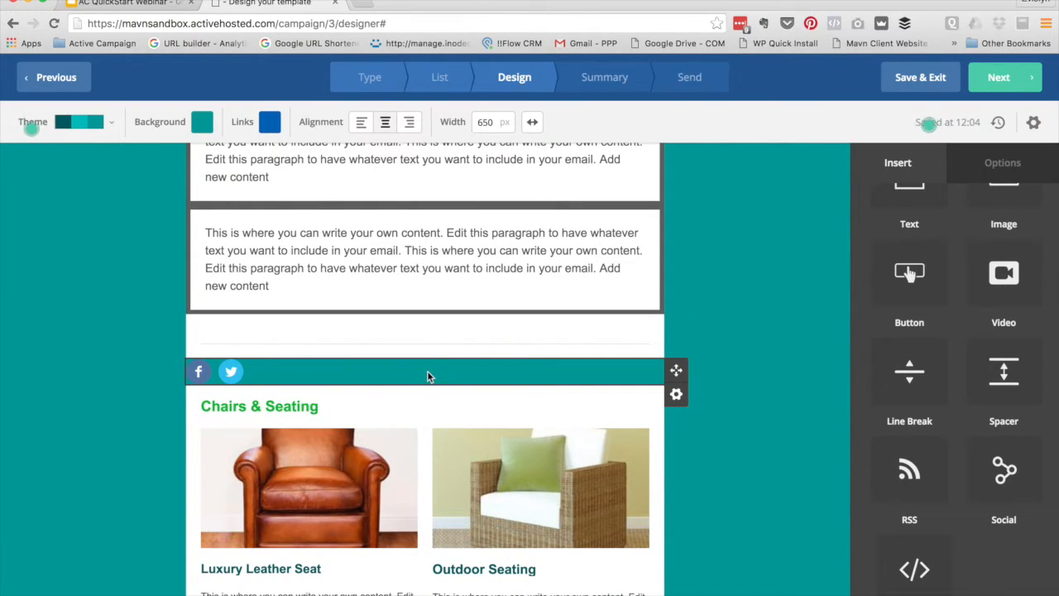
Set the social block's column background to white FFFFFF and continue to the campaign summary
left_click(331, 373)
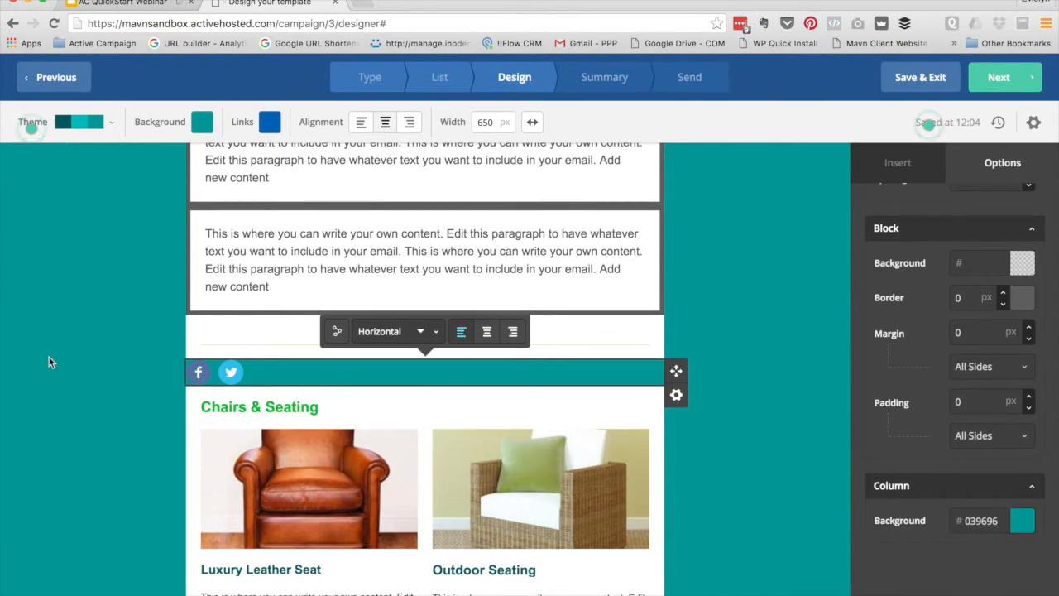
scroll(160, 366, "down", 1)
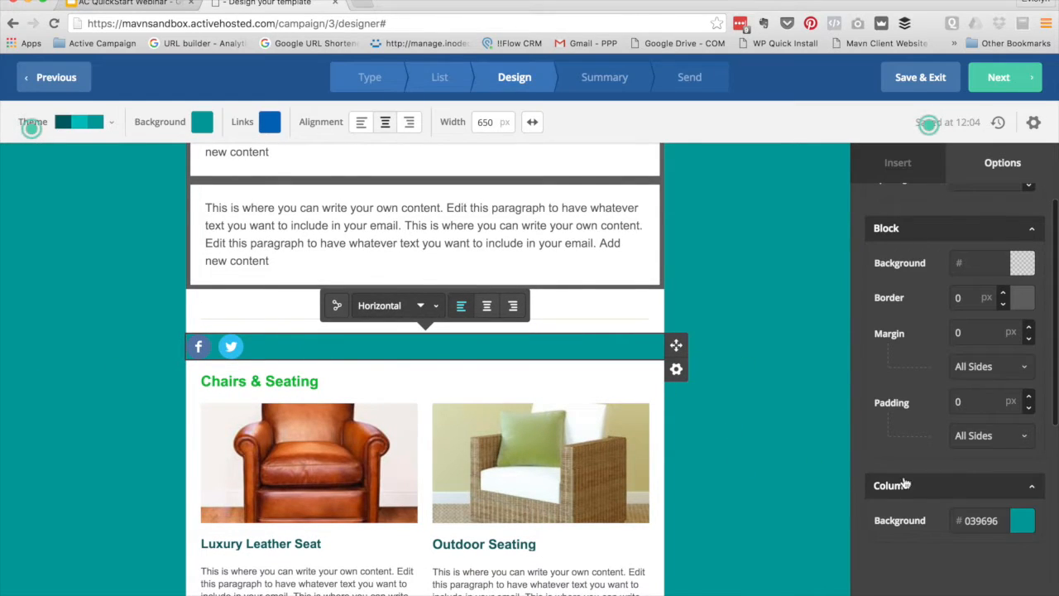
left_click(983, 520)
left_click_drag(943, 571, 795, 470)
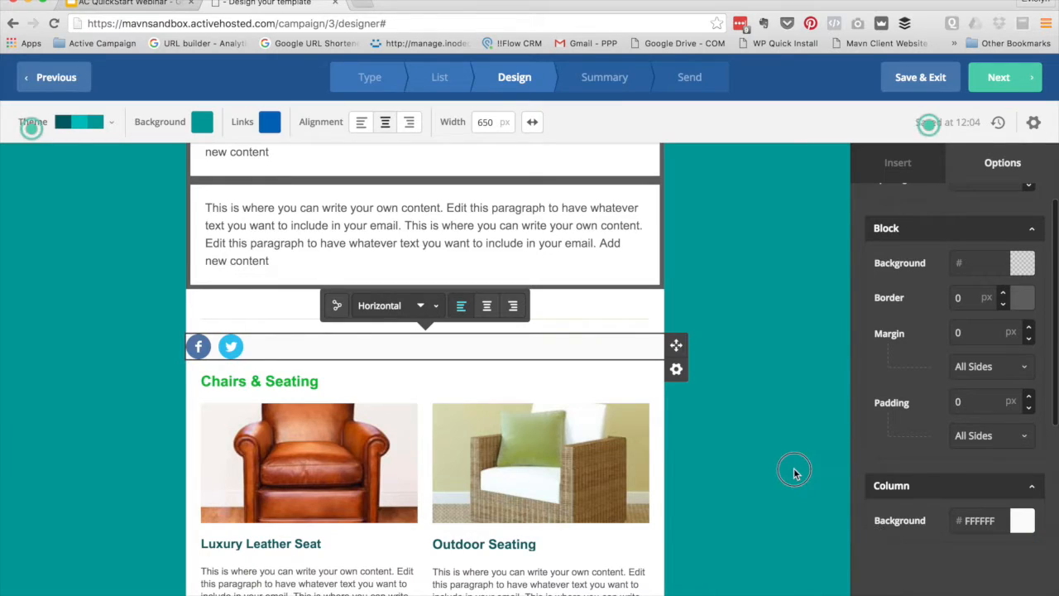
left_click(793, 469)
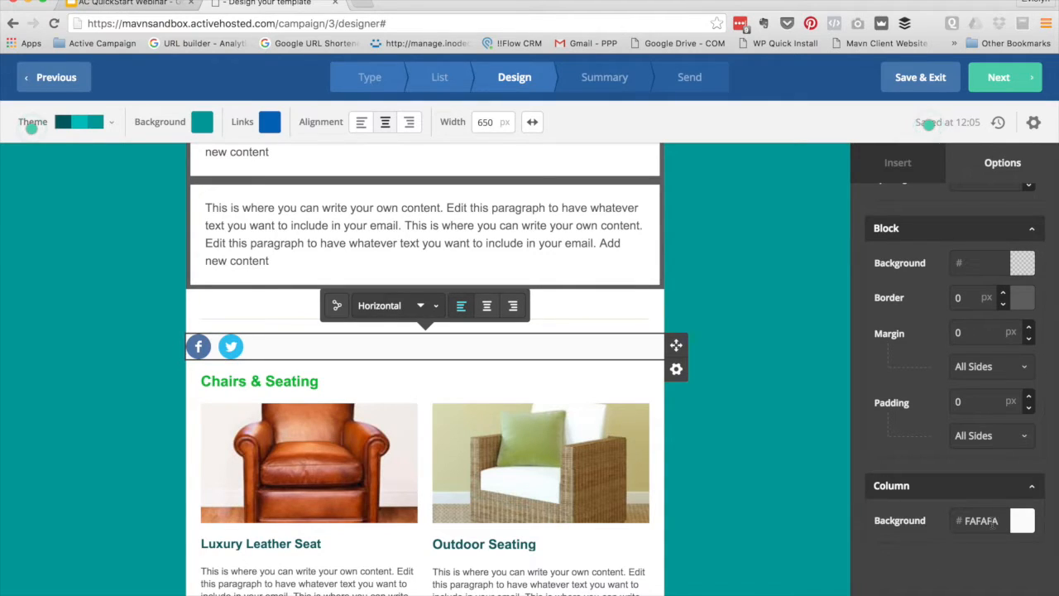
left_click(993, 521)
left_click(892, 540)
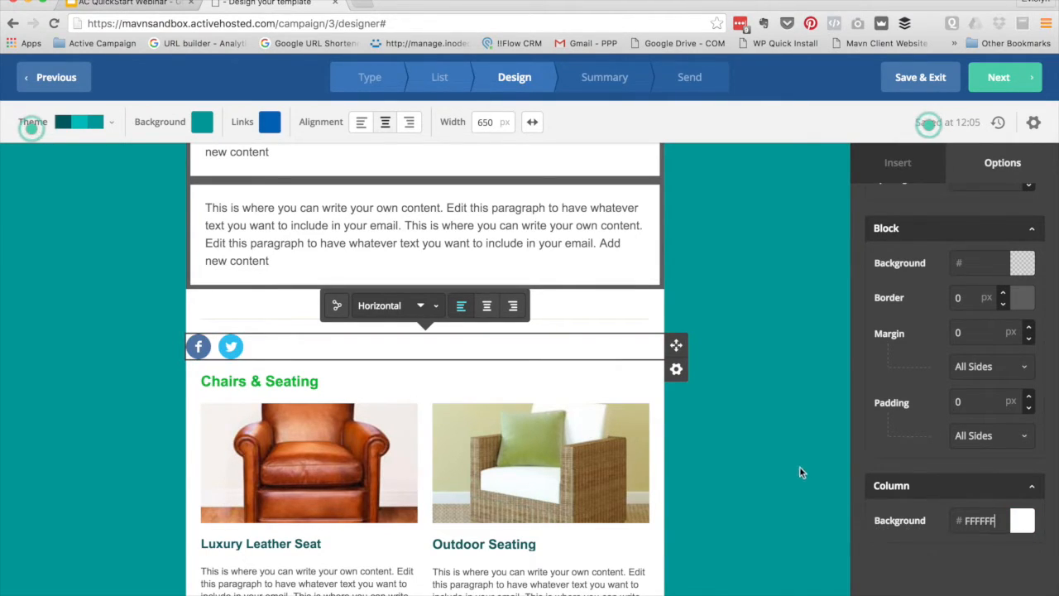
left_click(801, 468)
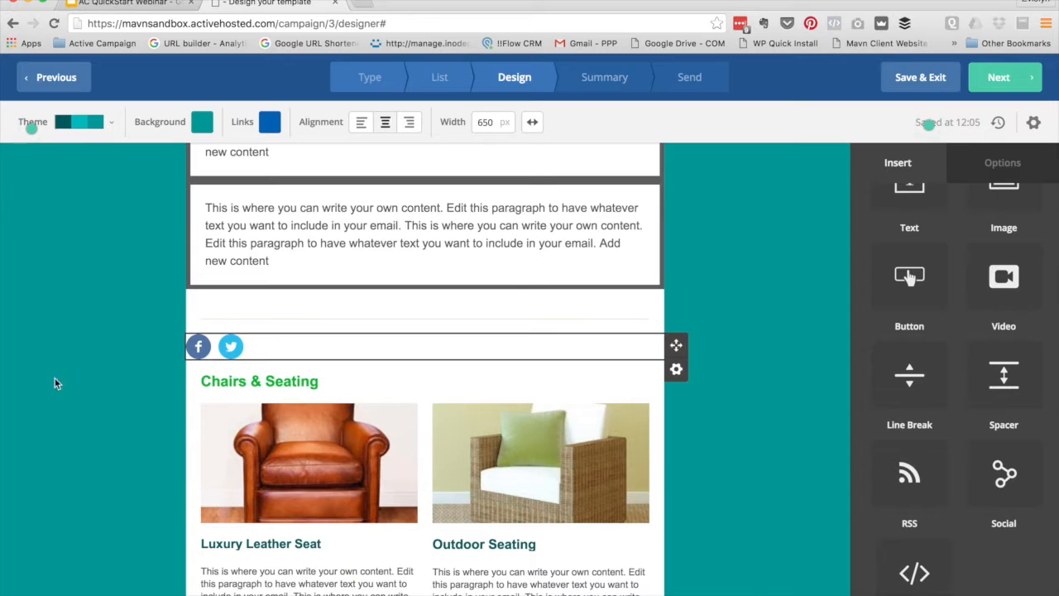
scroll(147, 380, "down", 5)
scroll(149, 383, "up", 2)
scroll(151, 381, "up", 8)
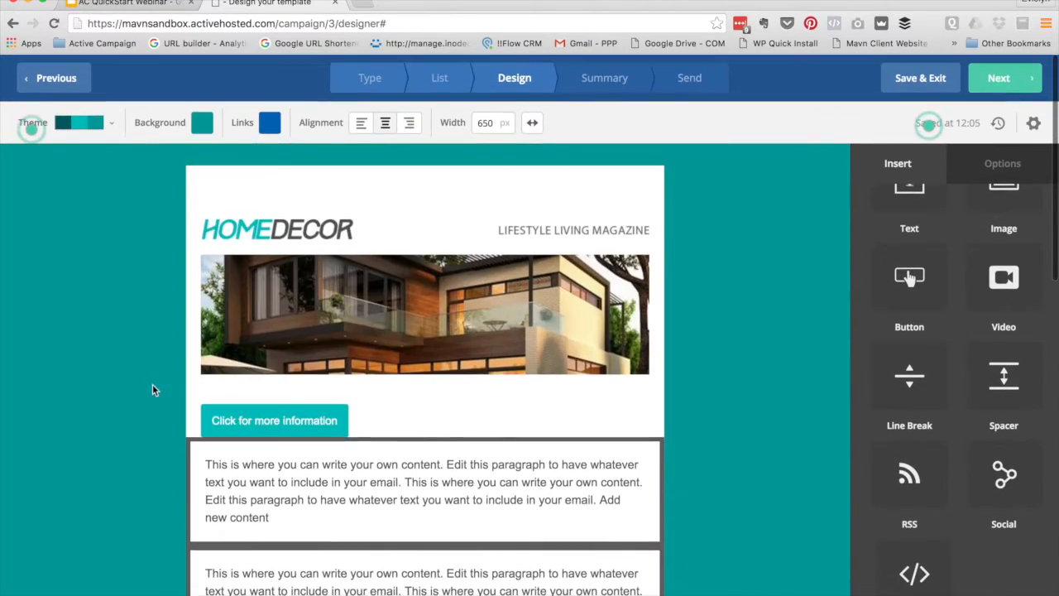
scroll(335, 468, "down", 6)
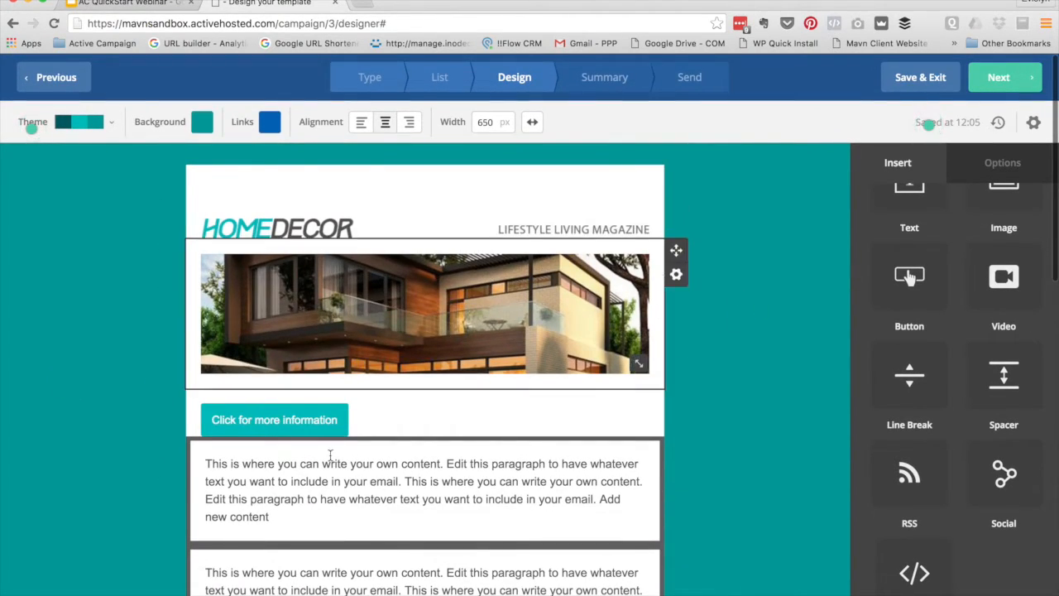
scroll(348, 480, "down", 4)
scroll(351, 479, "up", 10)
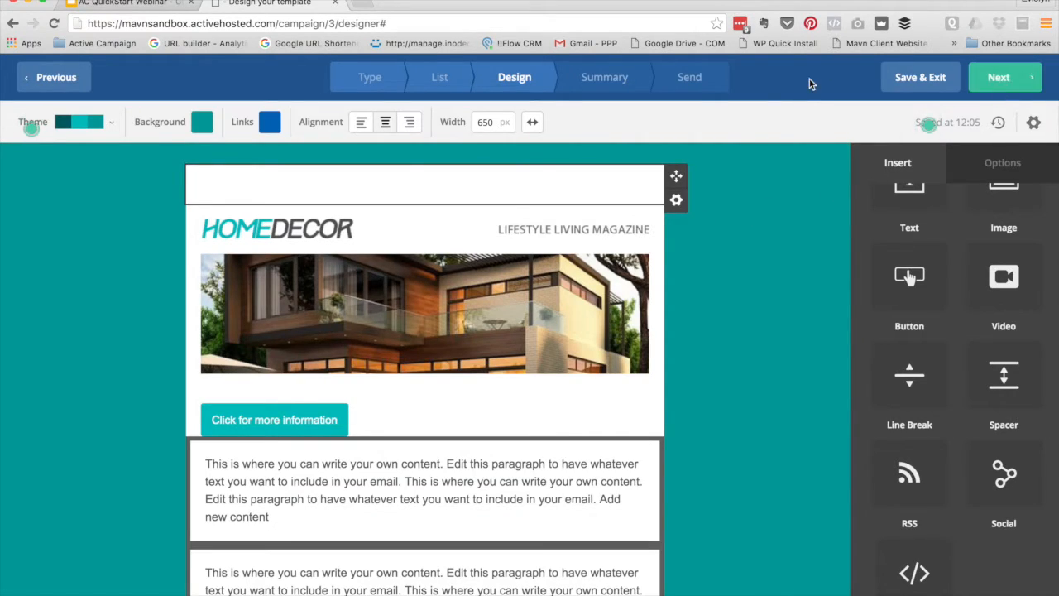
left_click(997, 79)
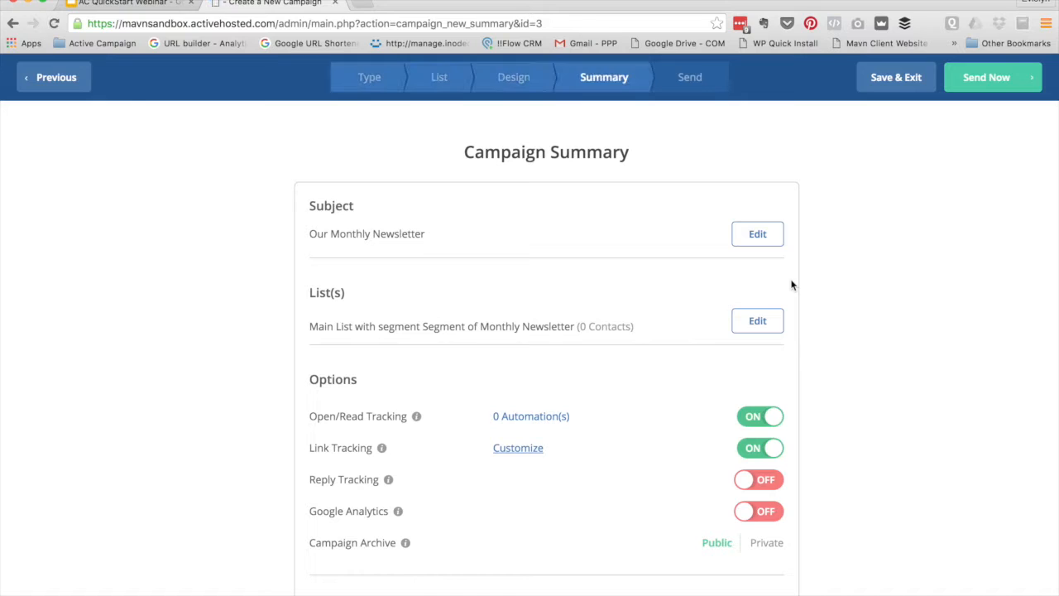
Review Subject, List(s), Options and Delivery on the summary, then switch Reply Tracking on
scroll(210, 306, "down", 5)
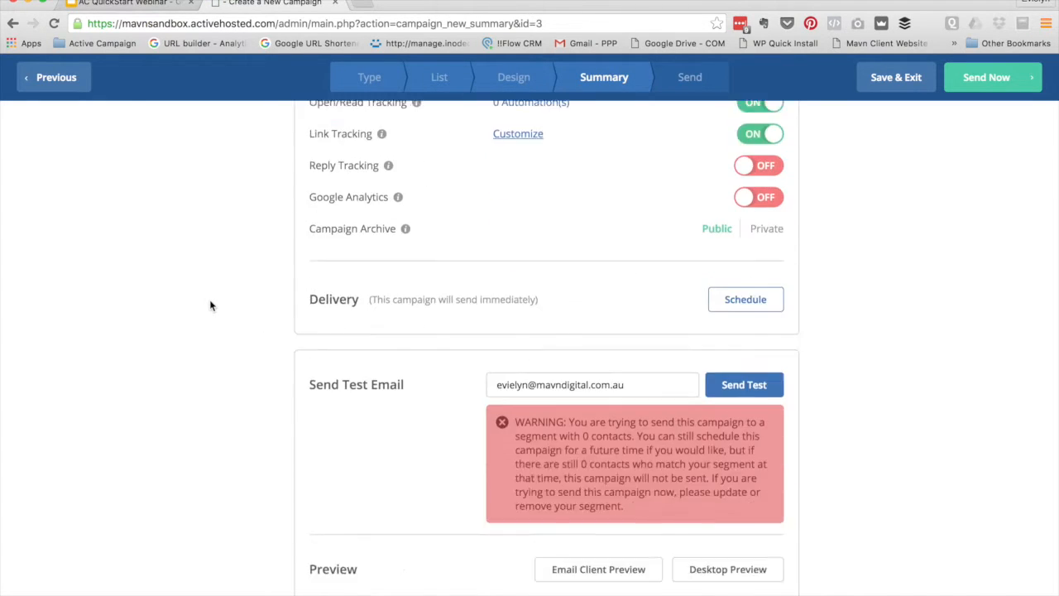
scroll(211, 306, "up", 5)
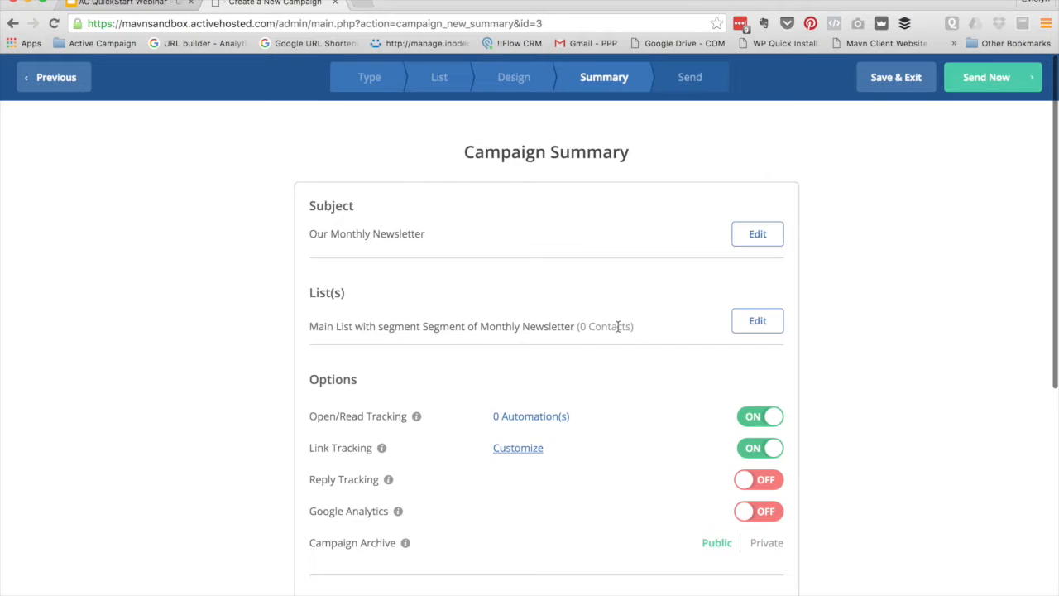
scroll(617, 327, "down", 4)
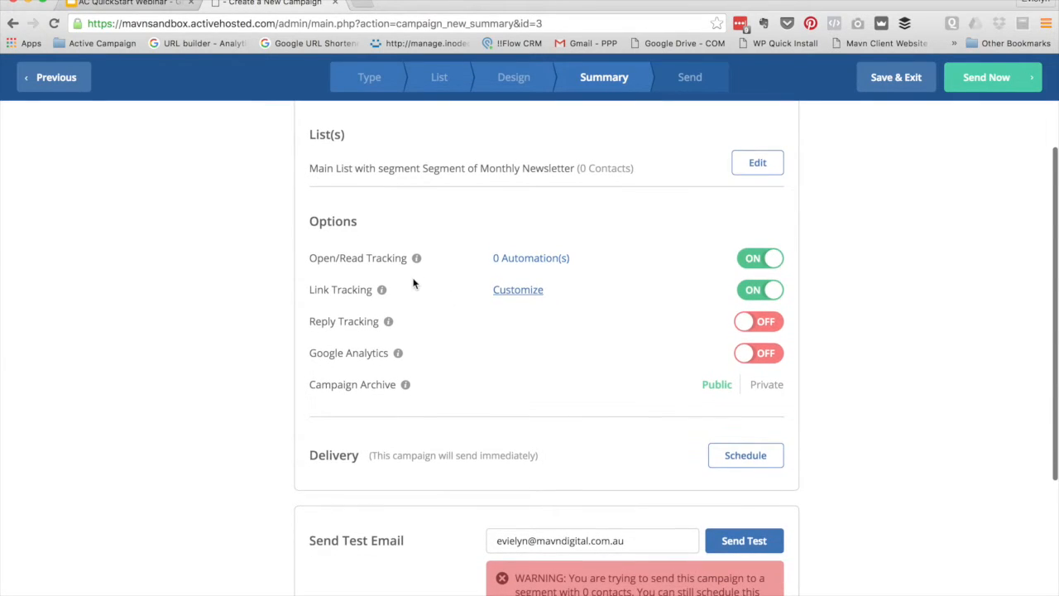
scroll(412, 284, "down", 1)
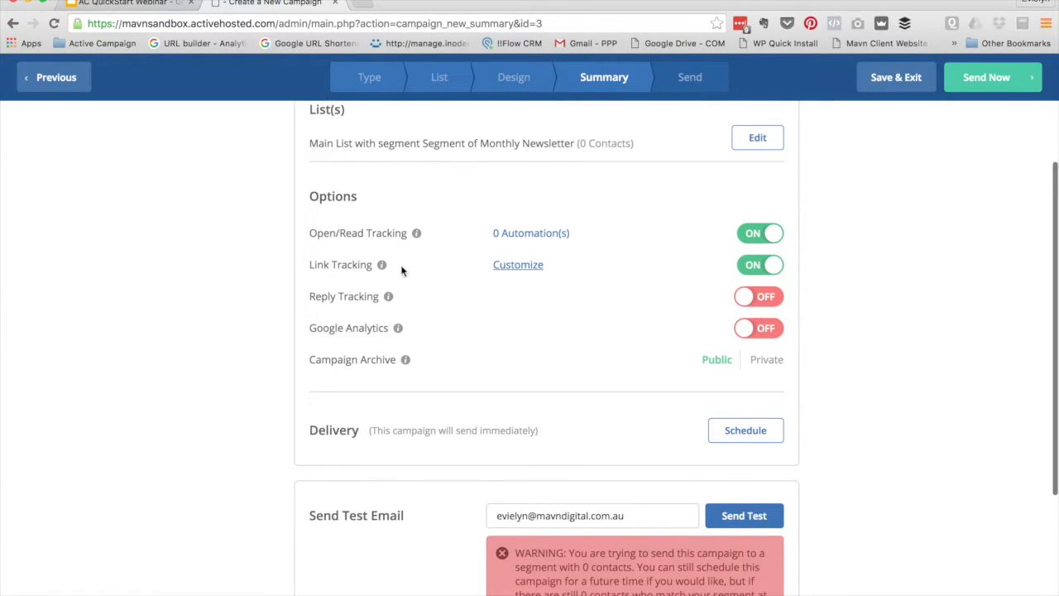
left_click(761, 300)
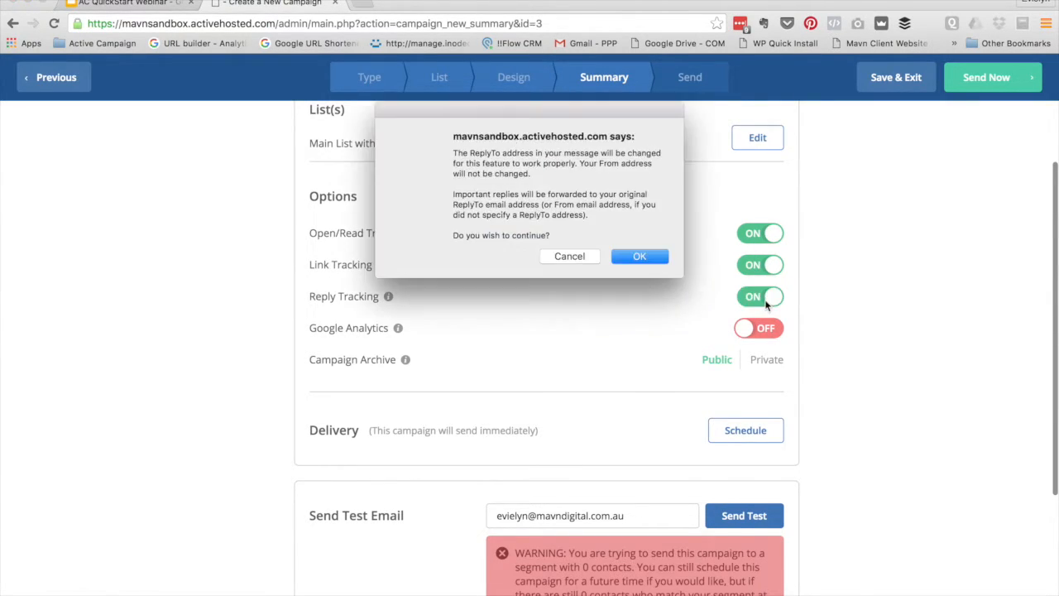
Accept the reply address change and enable Google Analytics with campaign name Monthly Newsletter
left_click(648, 258)
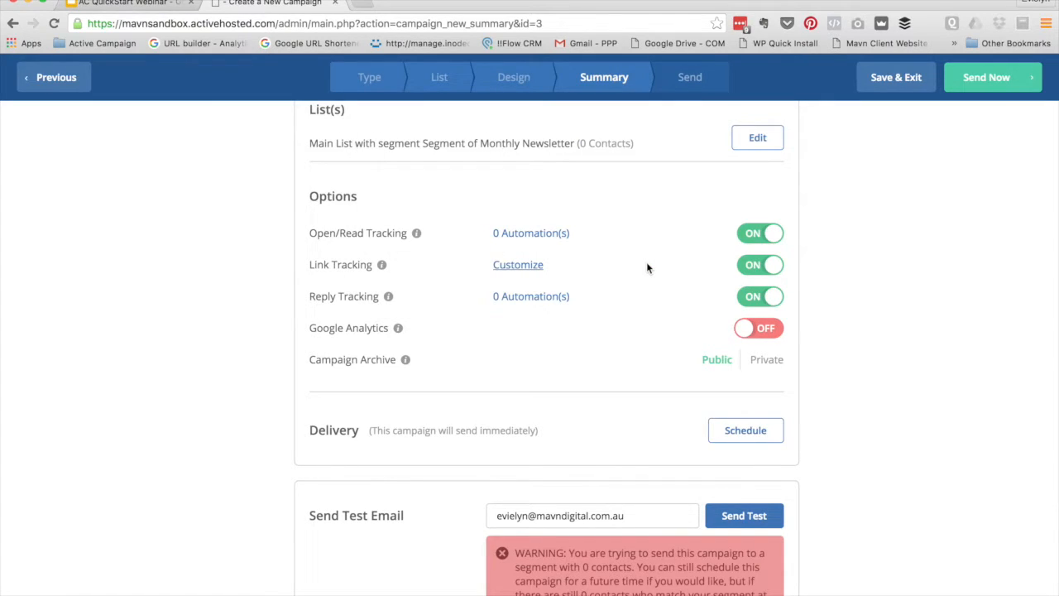
scroll(629, 313, "down", 1)
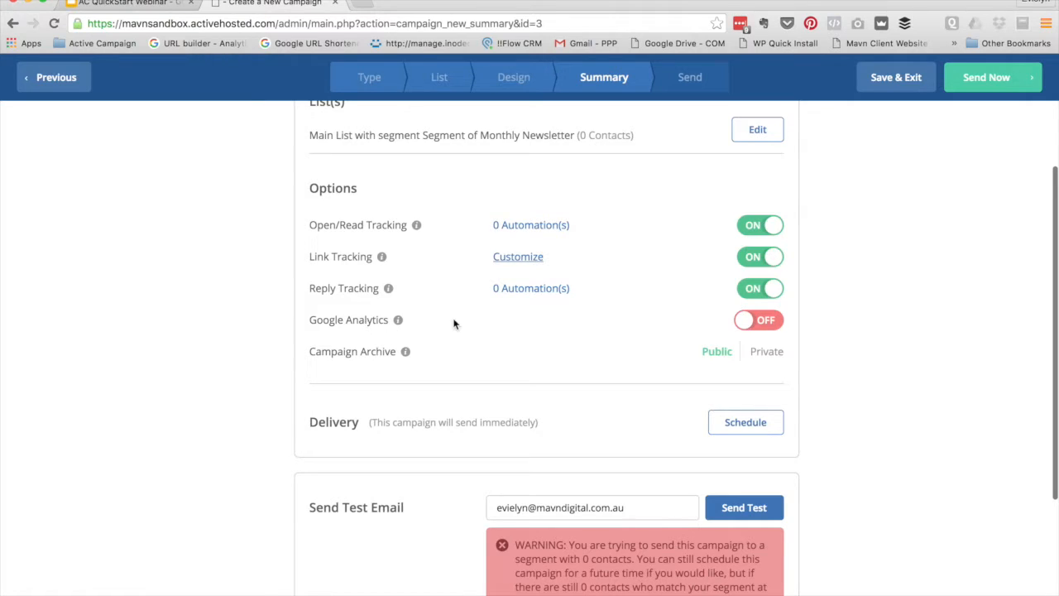
left_click(751, 320)
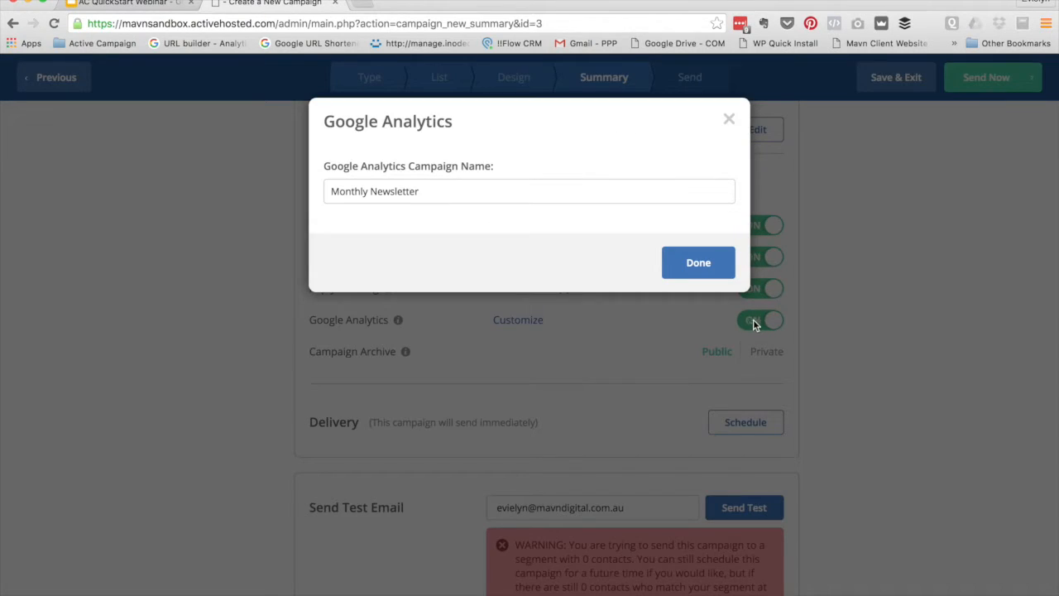
left_click(696, 262)
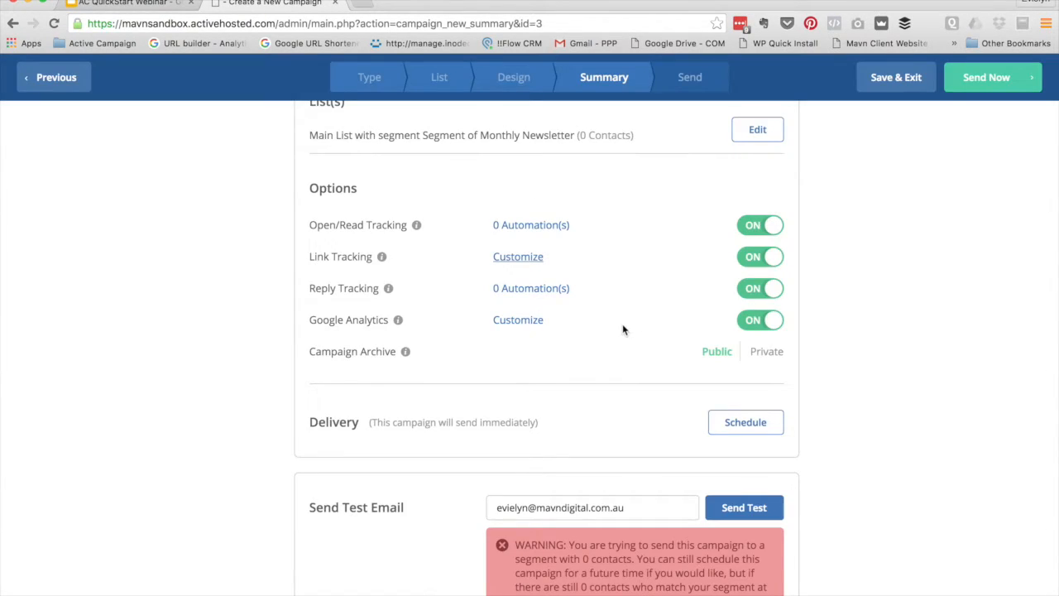
Try scheduling for Next Week, cancel so it sends immediately, and save as a draft
scroll(623, 330, "down", 3)
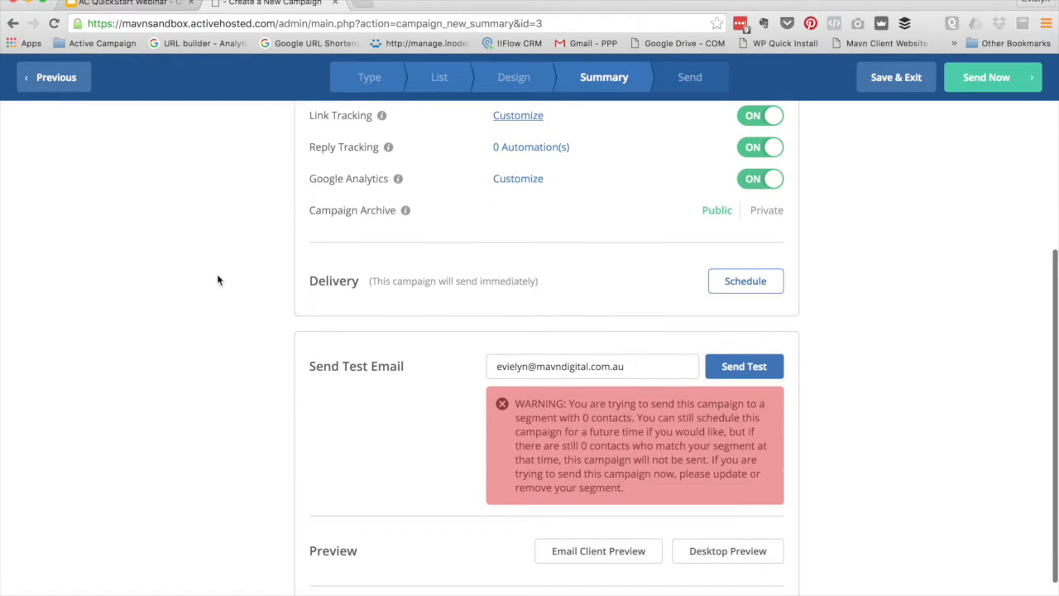
left_click(746, 289)
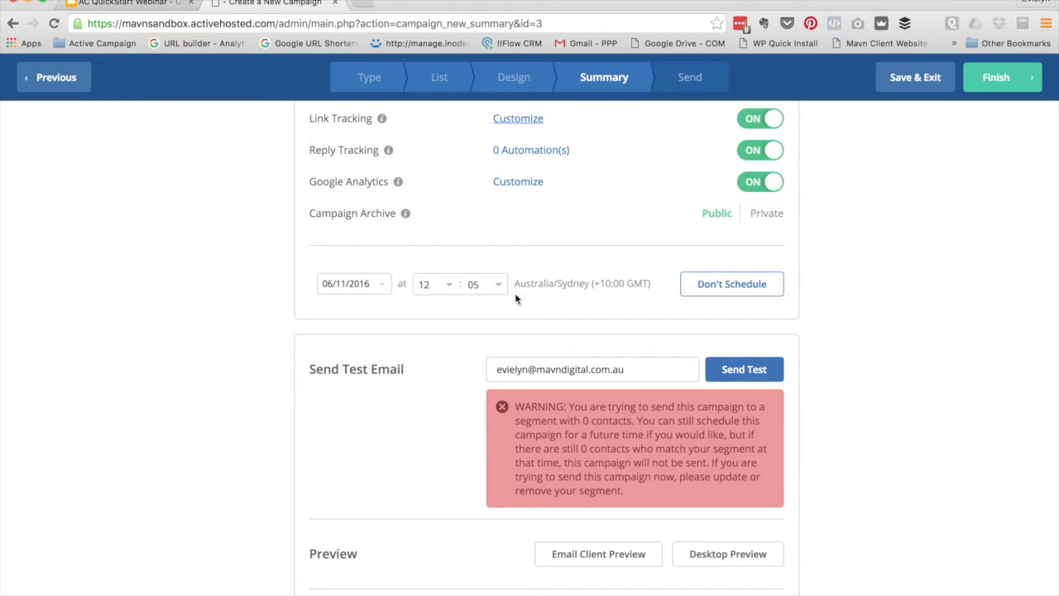
left_click(343, 283)
left_click(322, 331)
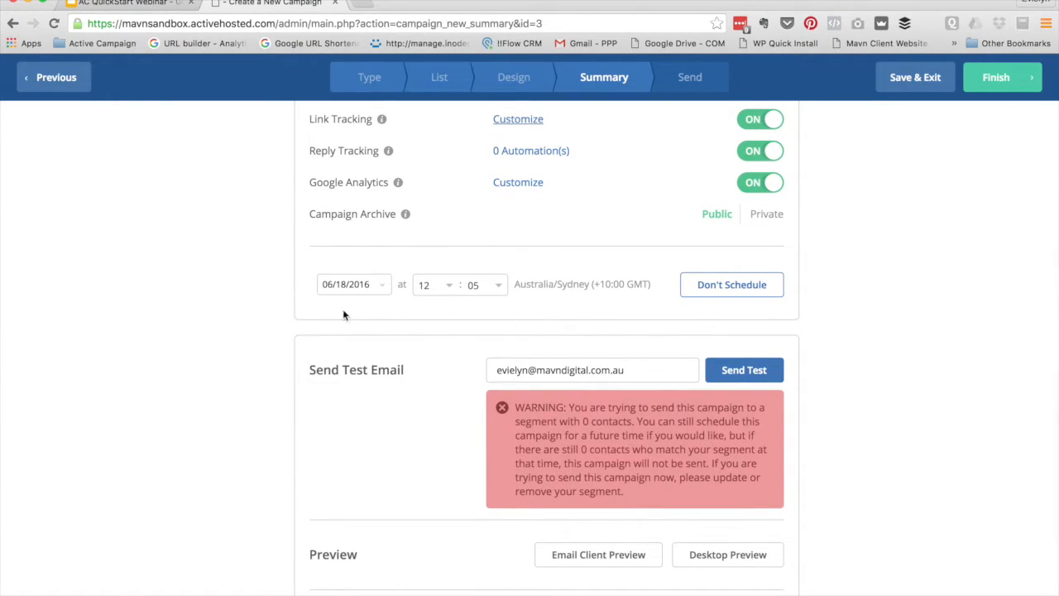
left_click(717, 285)
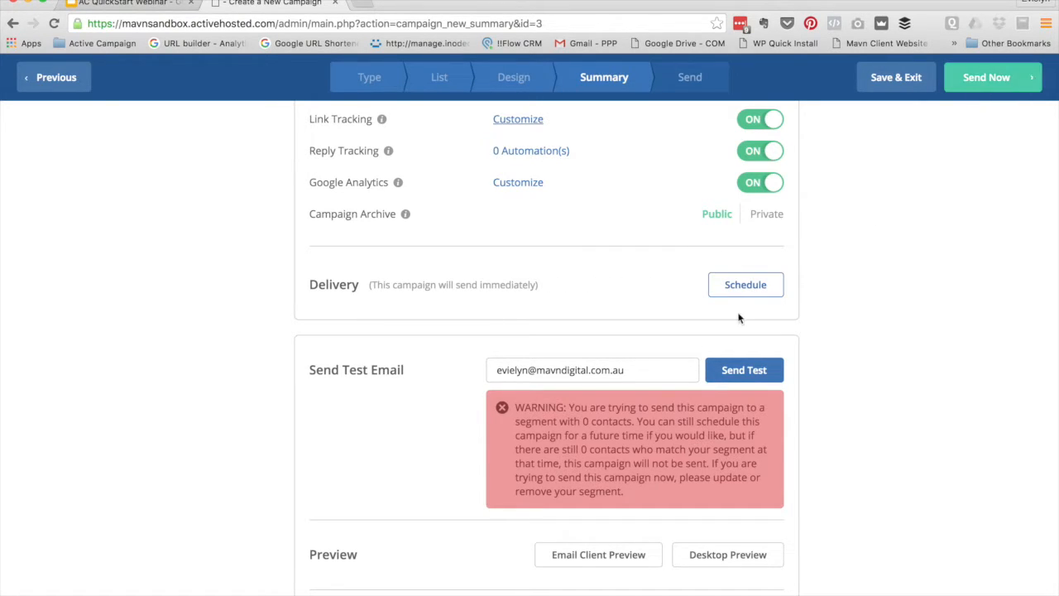
scroll(464, 588, "down", 2)
scroll(463, 588, "up", 10)
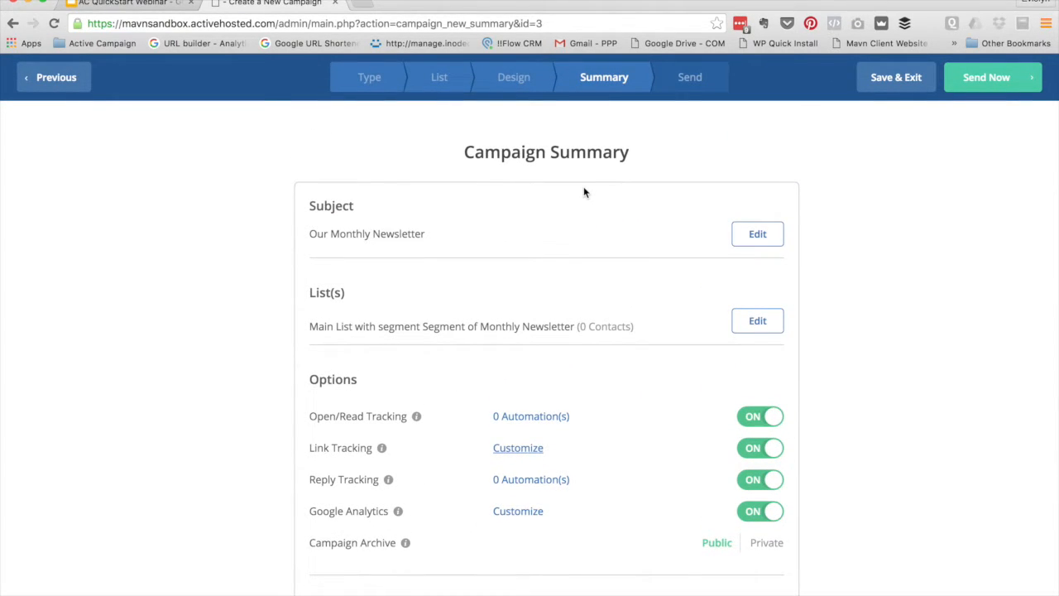
left_click(895, 77)
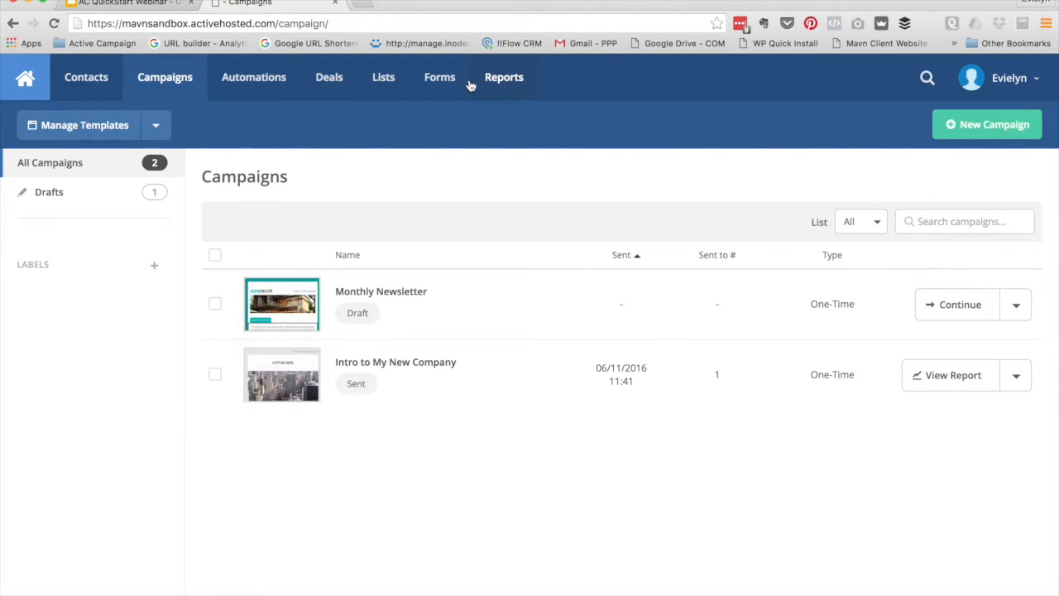
Go to the Reports section from the top navigation bar
left_click(499, 79)
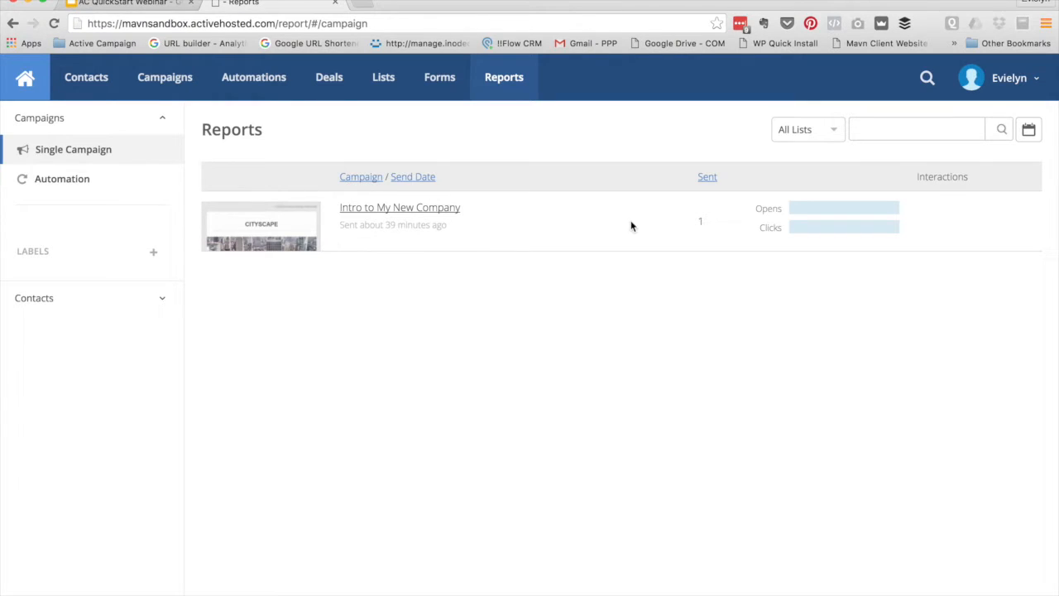
Look over the Intro to My New Company entry showing 1 sent, opens and clicks
mouse_move(824, 207)
Open the Intro to My New Company report and drill into its Opens/Reads breakdown
left_click(410, 213)
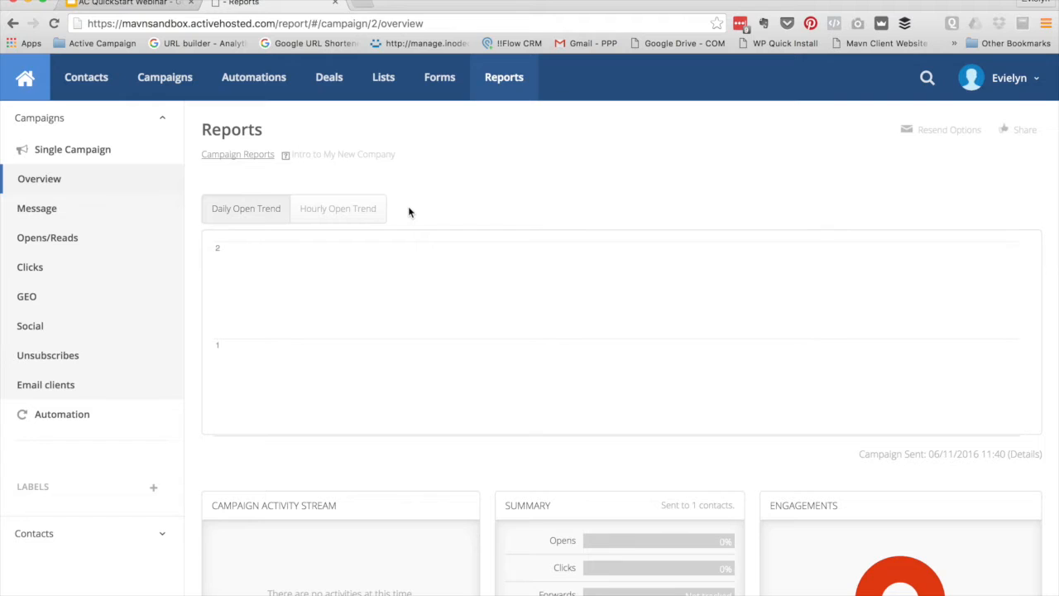
scroll(468, 235, "down", 1)
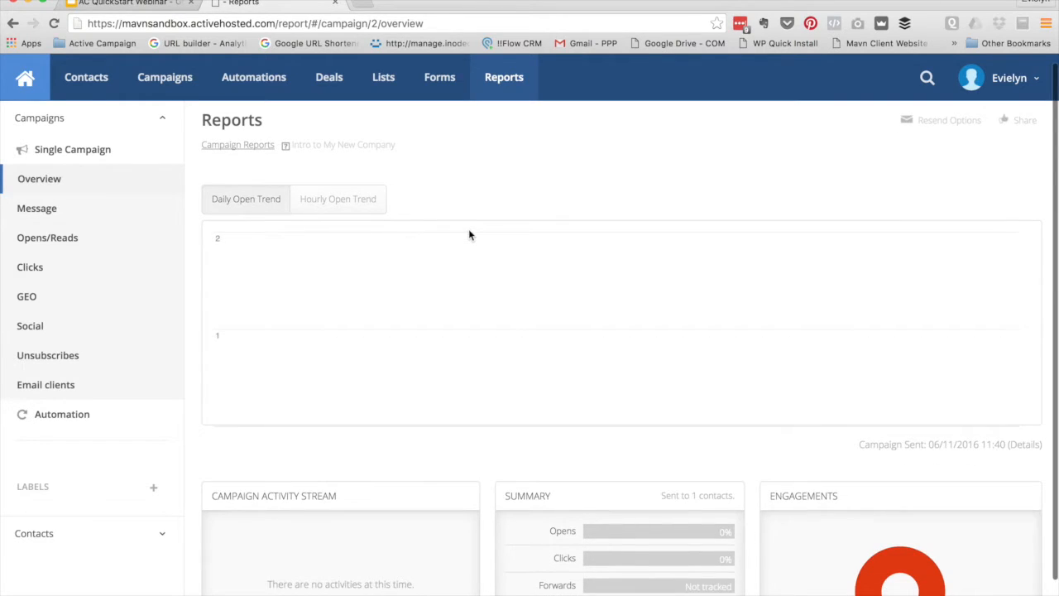
scroll(469, 235, "down", 2)
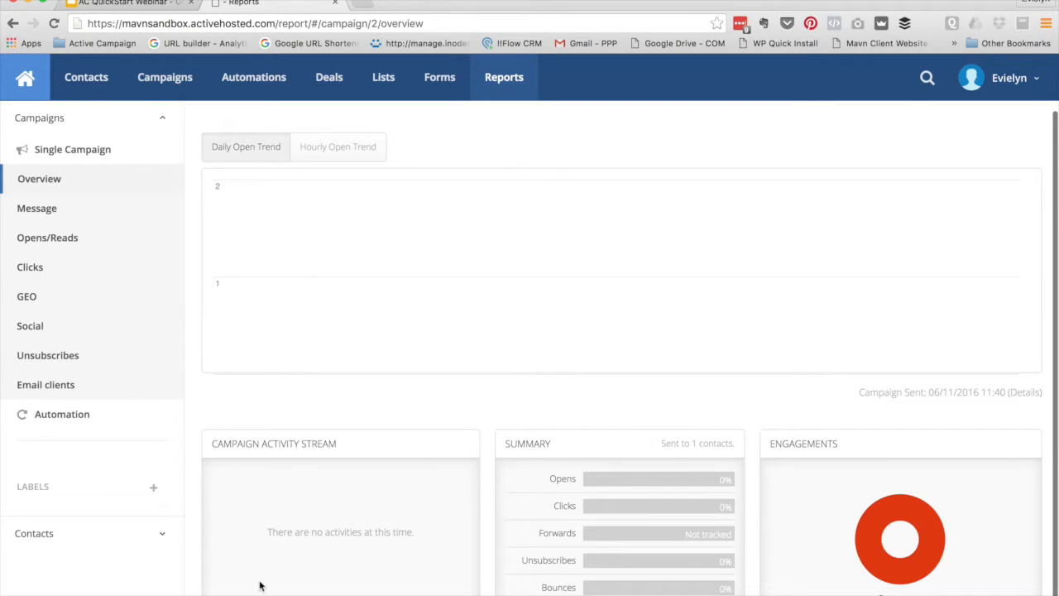
mouse_move(662, 486)
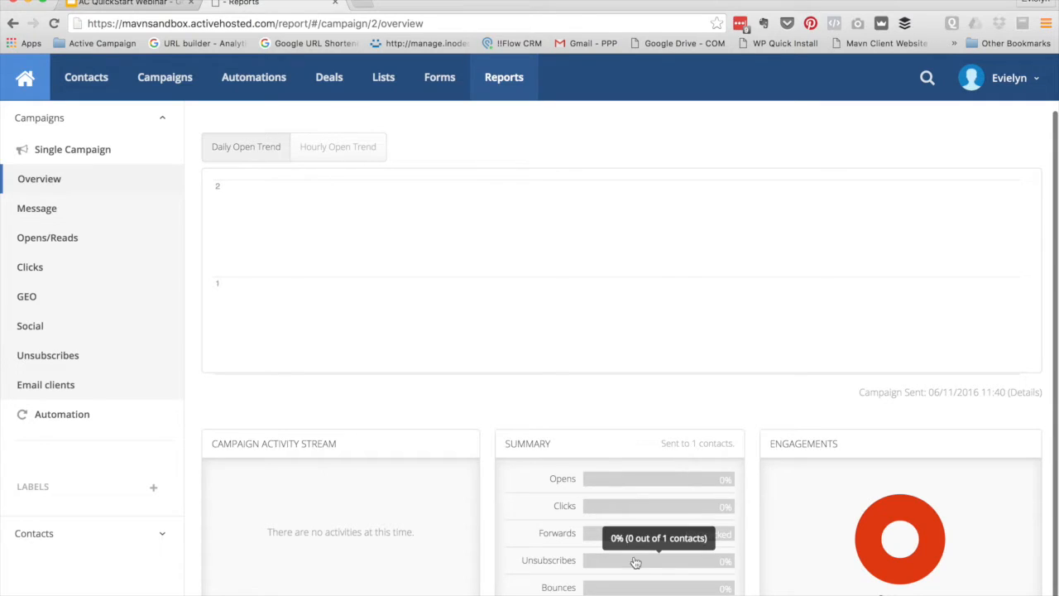
mouse_move(606, 488)
left_click(605, 488)
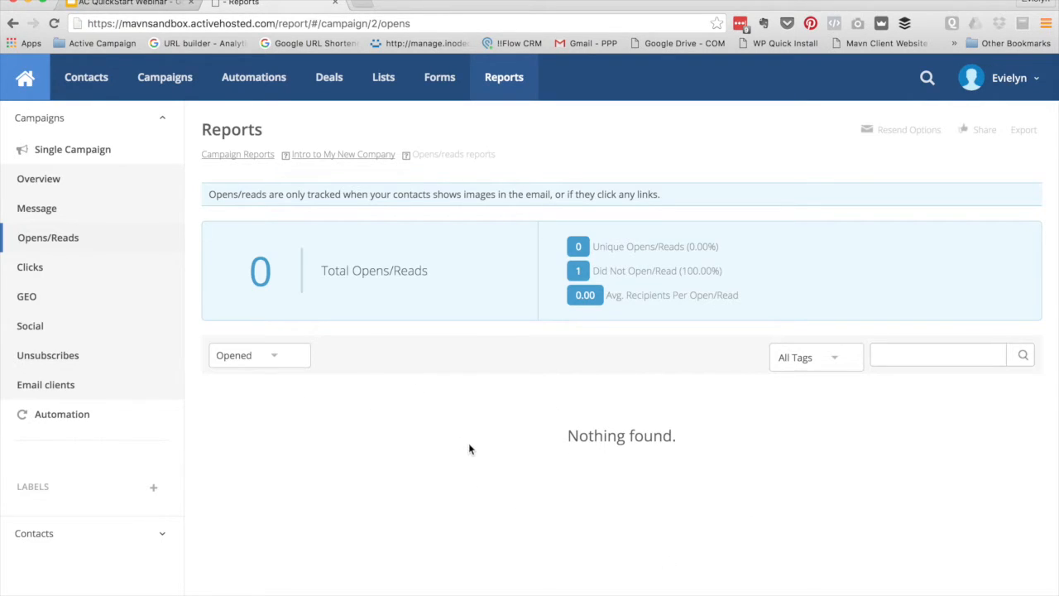
View the Clicks, GEO, Social, Unsubscribes and Email clients reports in turn
left_click(29, 269)
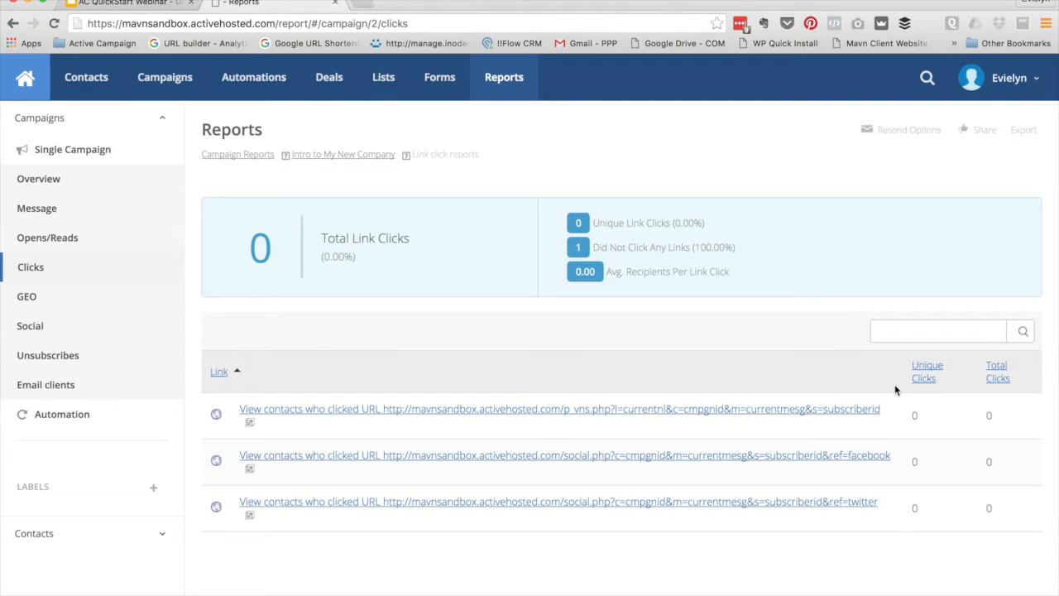
left_click(31, 300)
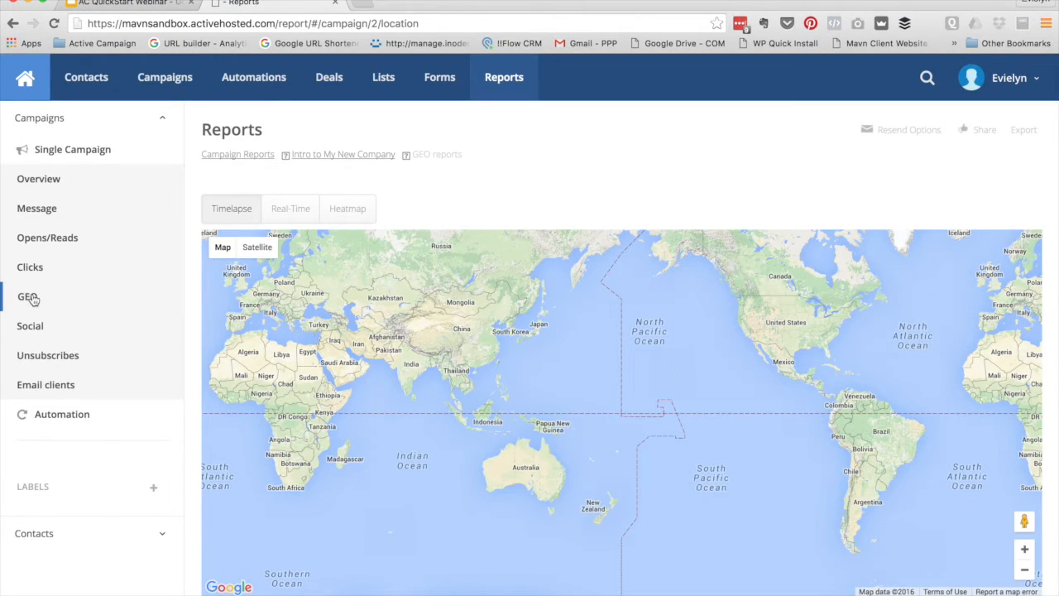
left_click(43, 331)
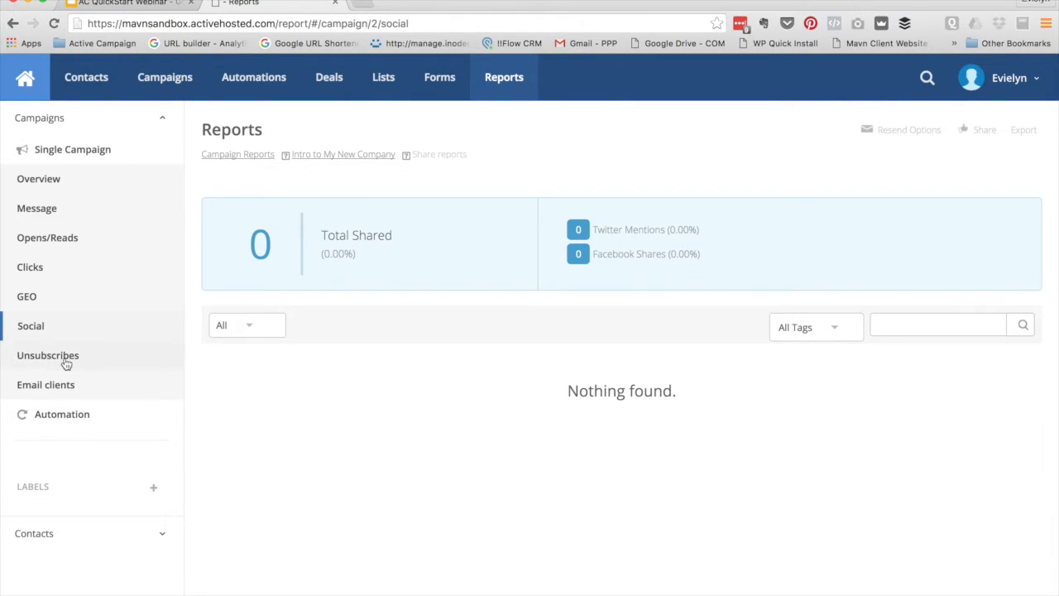
left_click(66, 359)
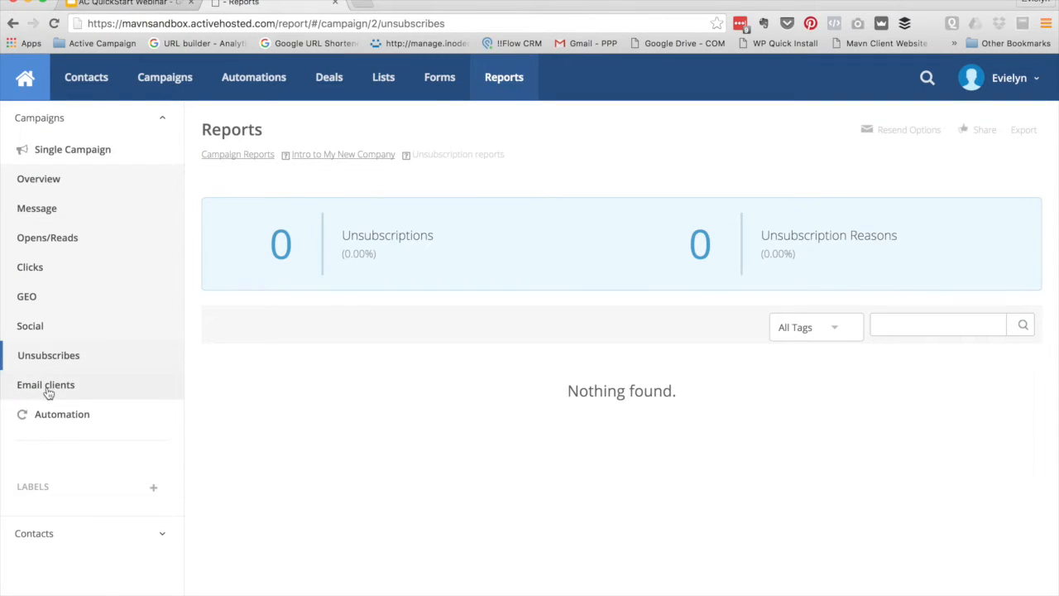
left_click(43, 389)
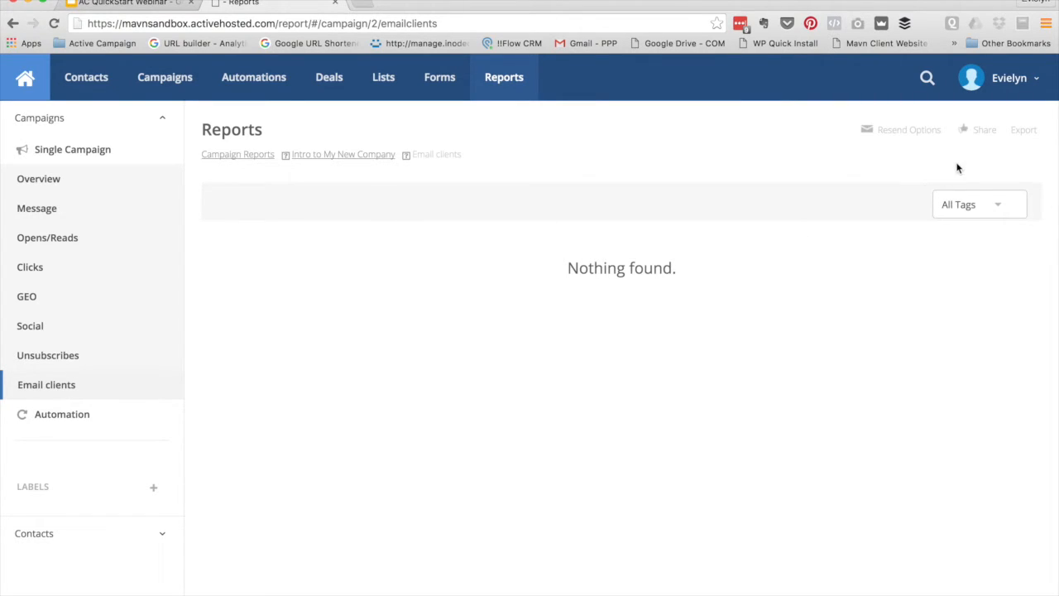
Compare resend choices for new contacts and non-openers, close unsent, and return to Single Campaign
left_click(900, 131)
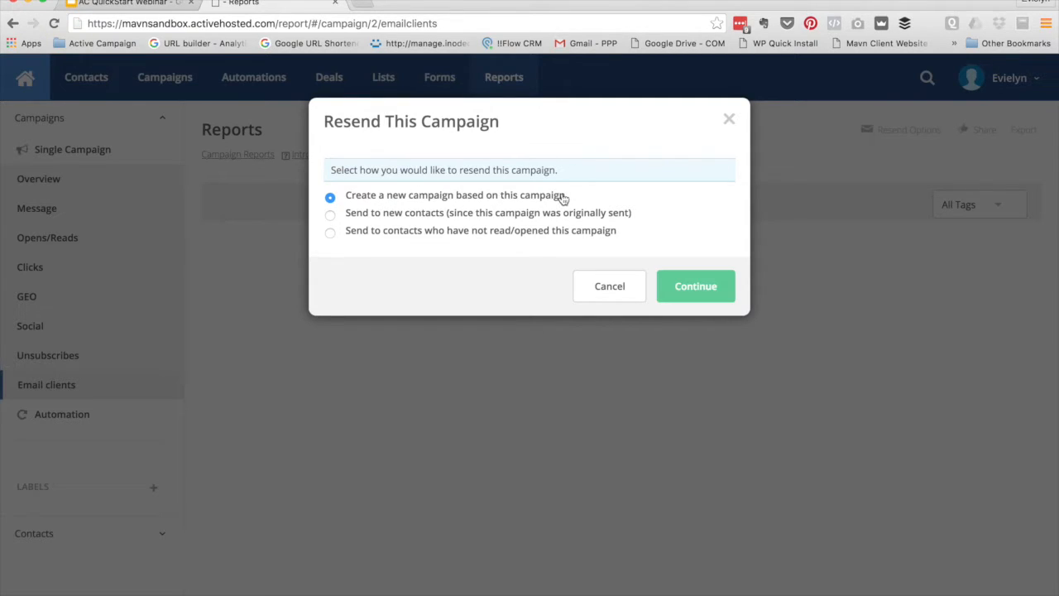
left_click(477, 215)
left_click(398, 236)
left_click(726, 121)
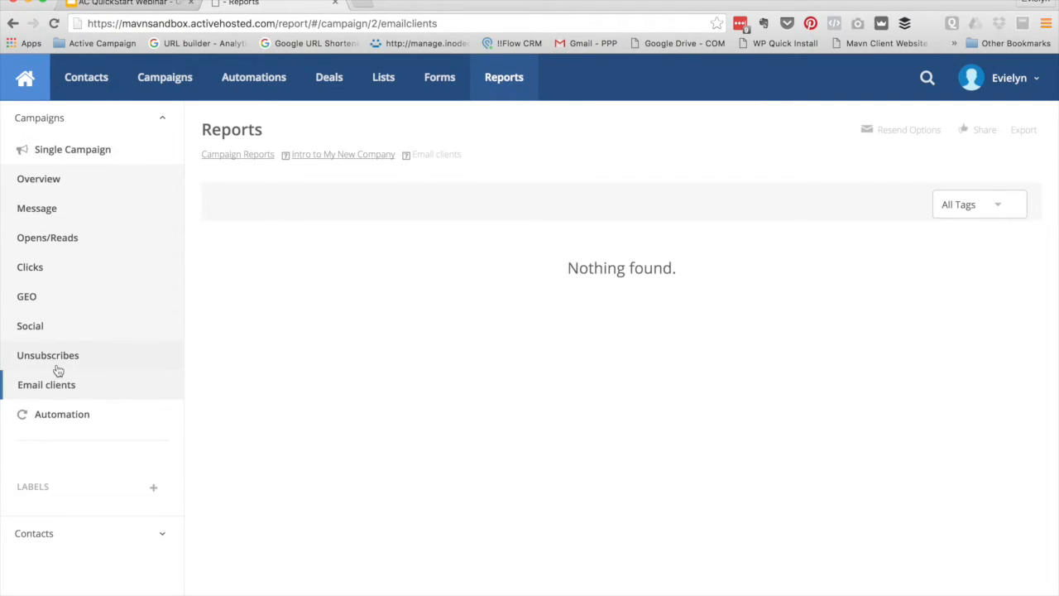
left_click(52, 157)
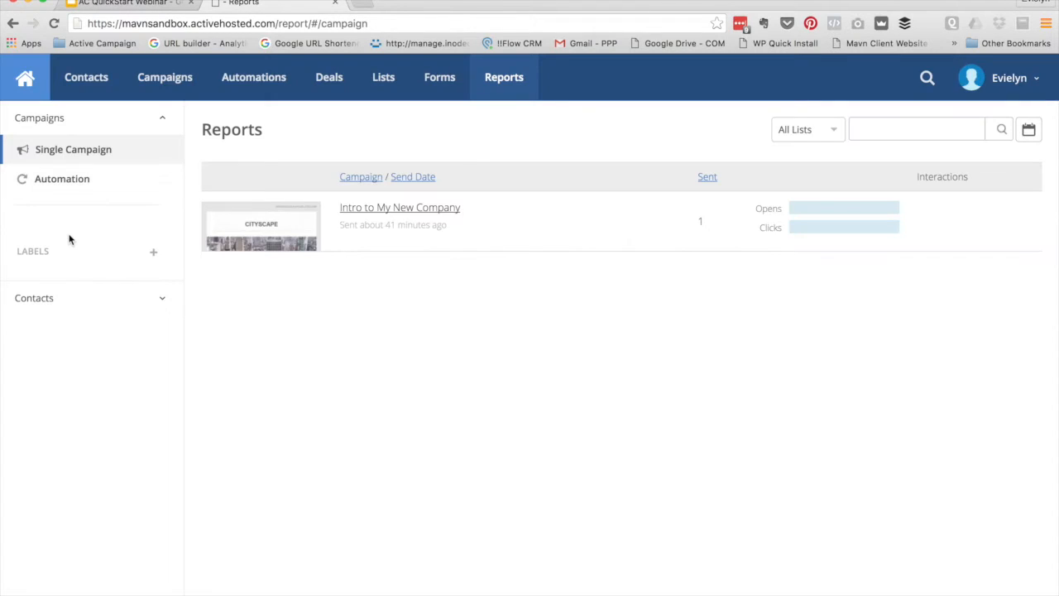
Check the empty Automation reports, then head to the Forms area
left_click(48, 182)
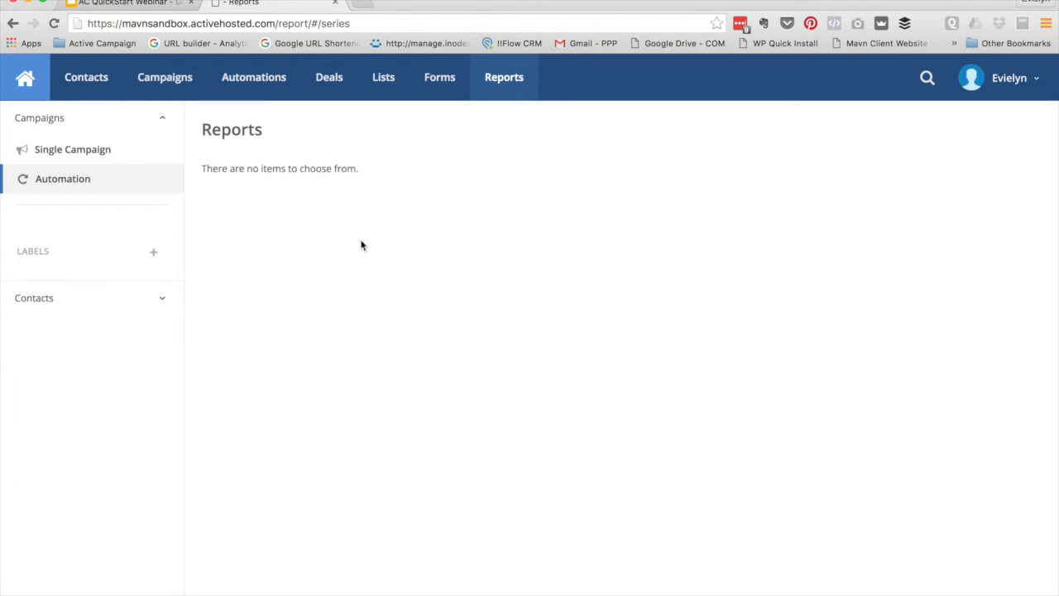
left_click(430, 86)
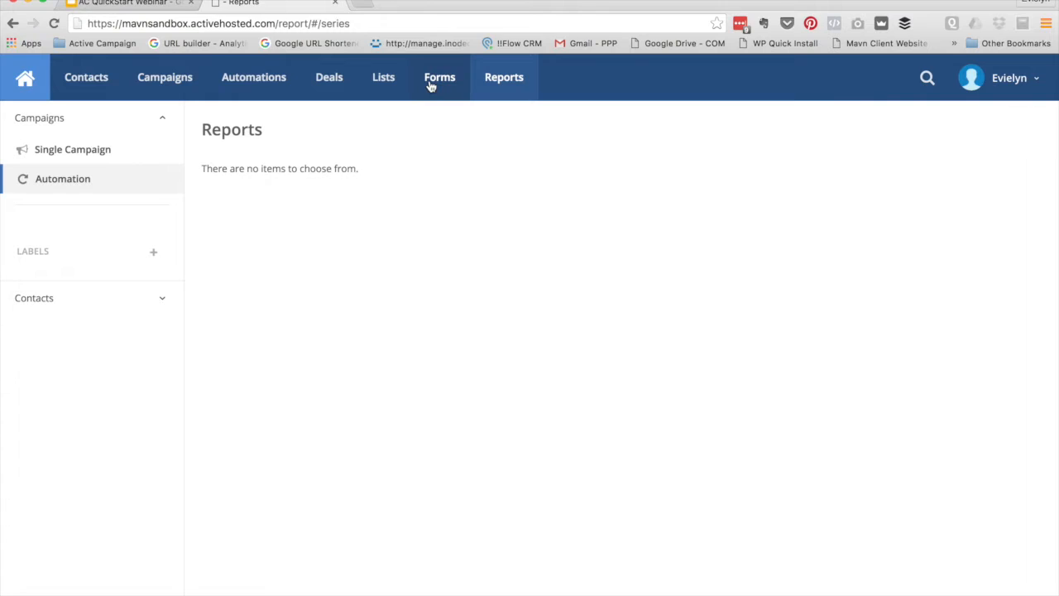
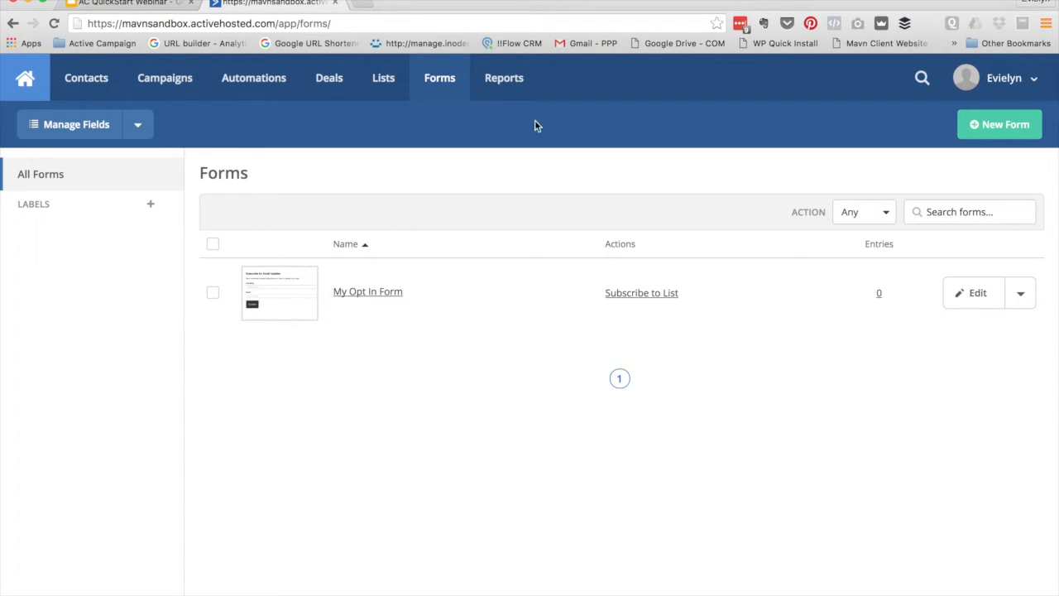
Name a new inline form 'Lead Magnet', keeping its Subscribe to Main List action
left_click(996, 126)
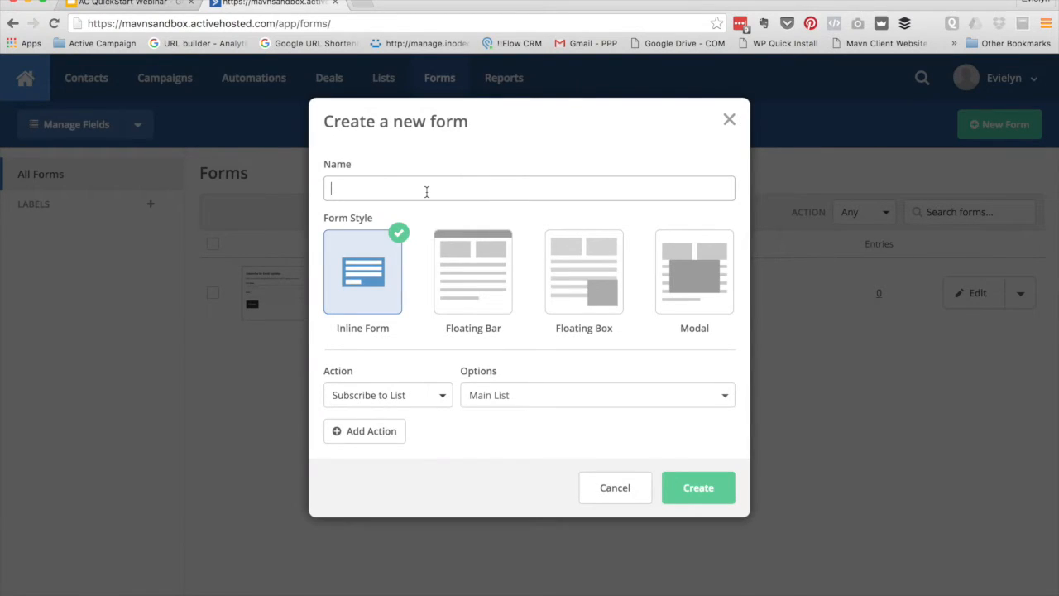
type("Lead man")
key("BackSpace")
key("BackSpace")
key("BackSpace")
type("Mange")
key("BackSpace")
key("BackSpace")
key("BackSpace")
type("gnet")
mouse_move(1058, 595)
Keep the Main List subscribe action and add a tag action 'SRC: Web Opt In'
left_click(422, 397)
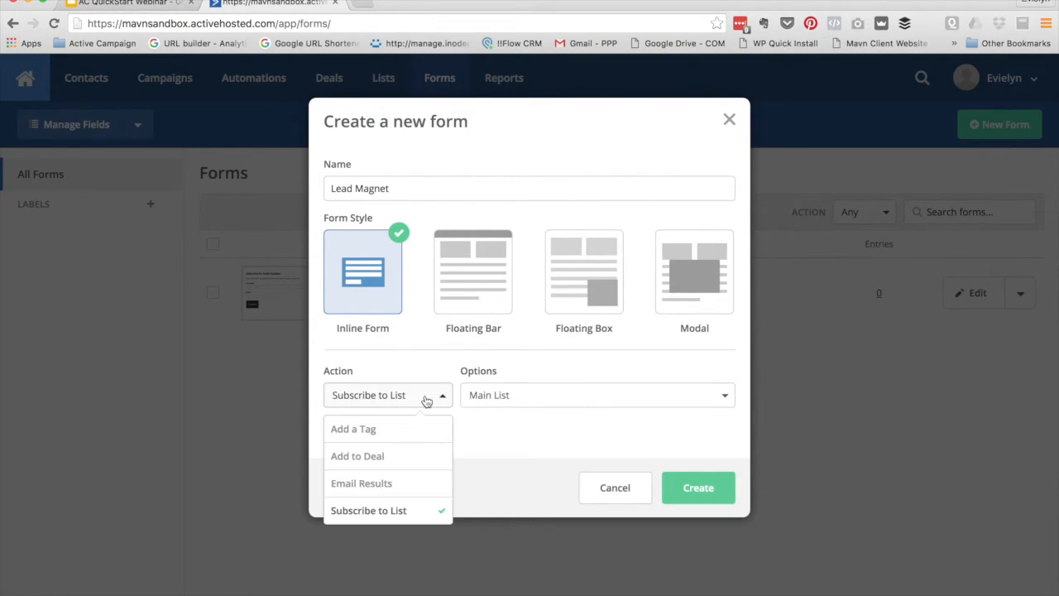
left_click(426, 366)
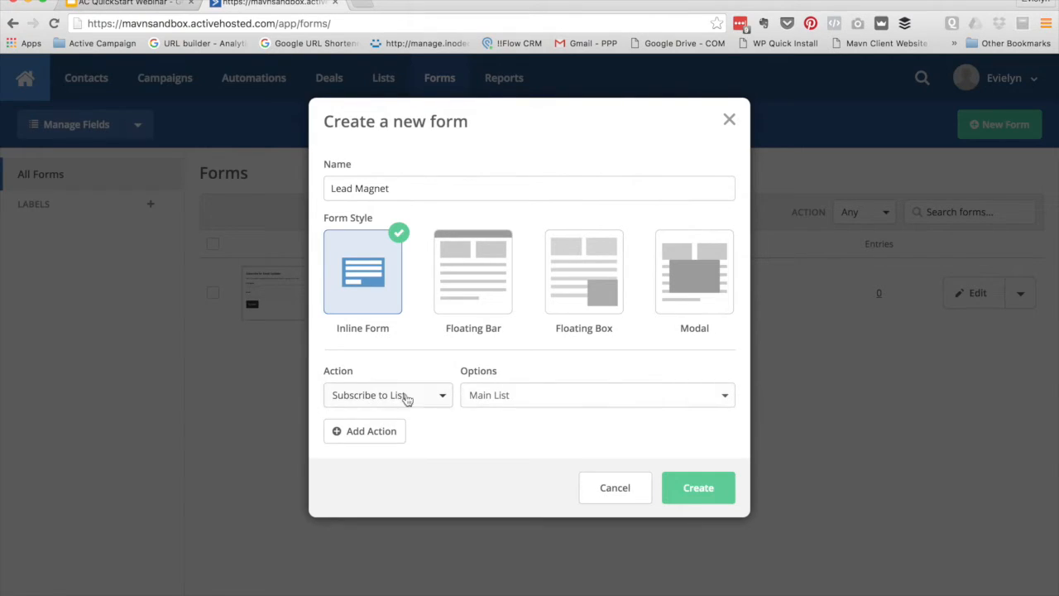
left_click(493, 397)
left_click(502, 355)
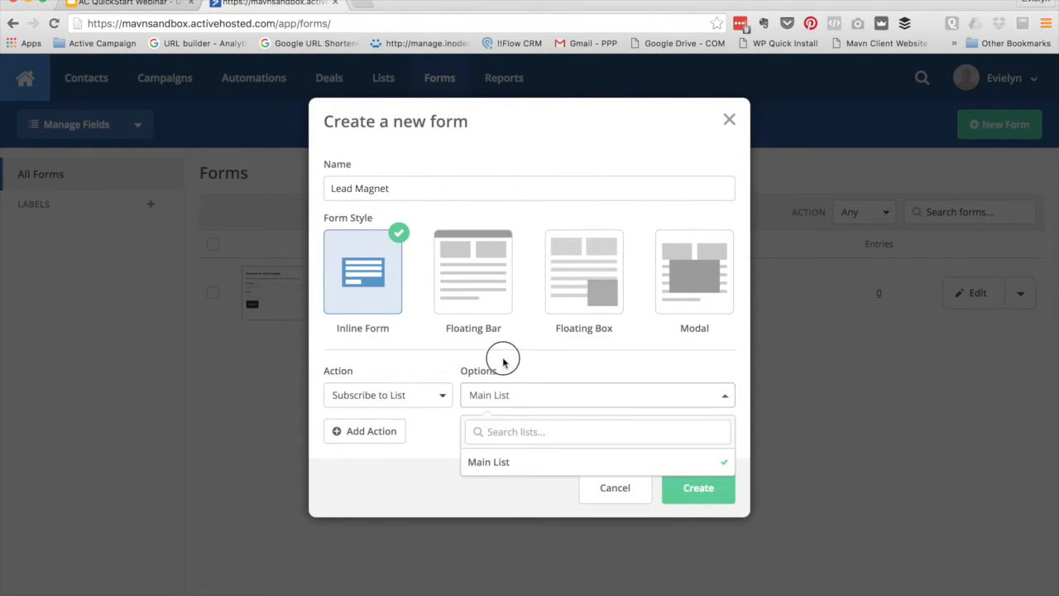
left_click(356, 432)
left_click(393, 432)
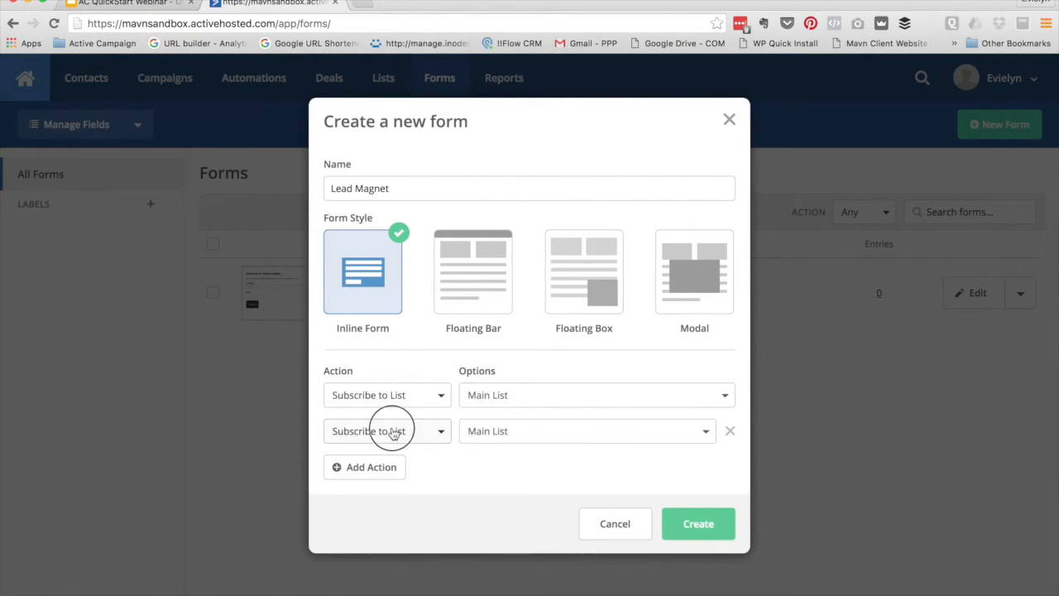
left_click(344, 478)
left_click(531, 434)
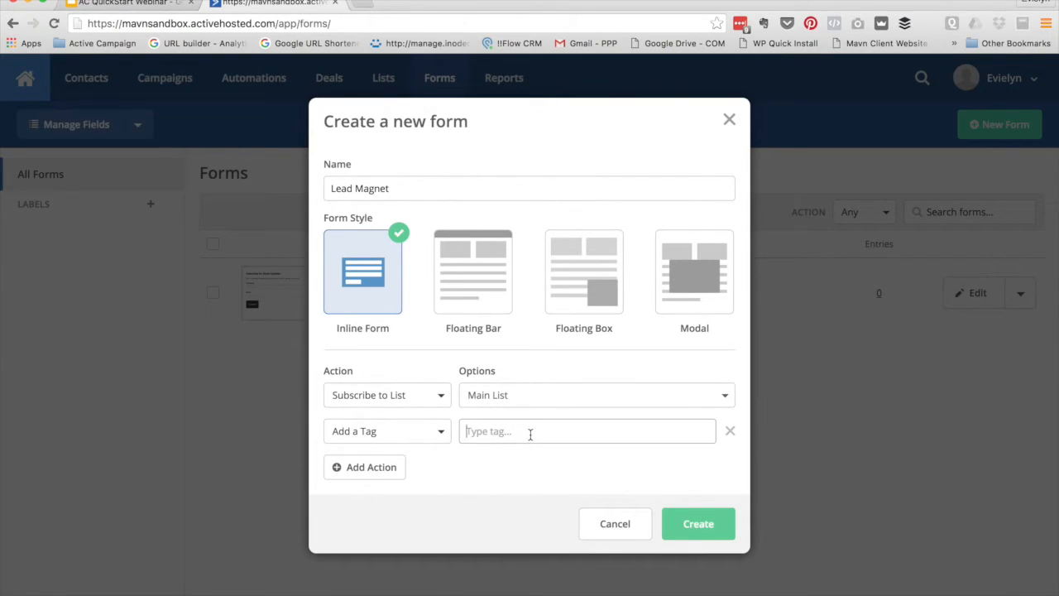
type("SUR")
Add an Email Results action with only the default recipient, then create the form
left_click(352, 467)
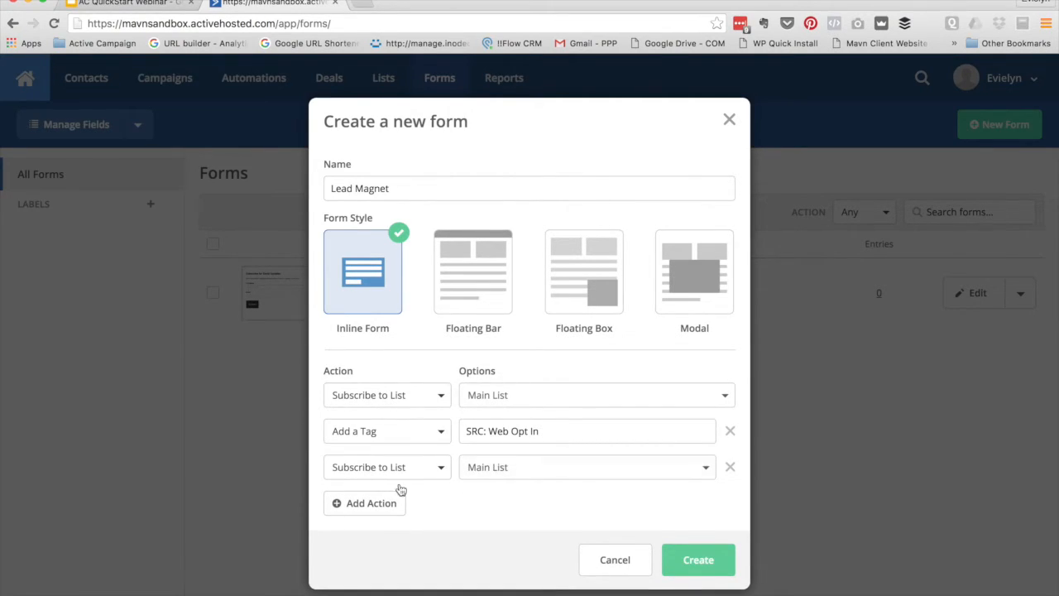
left_click(397, 477)
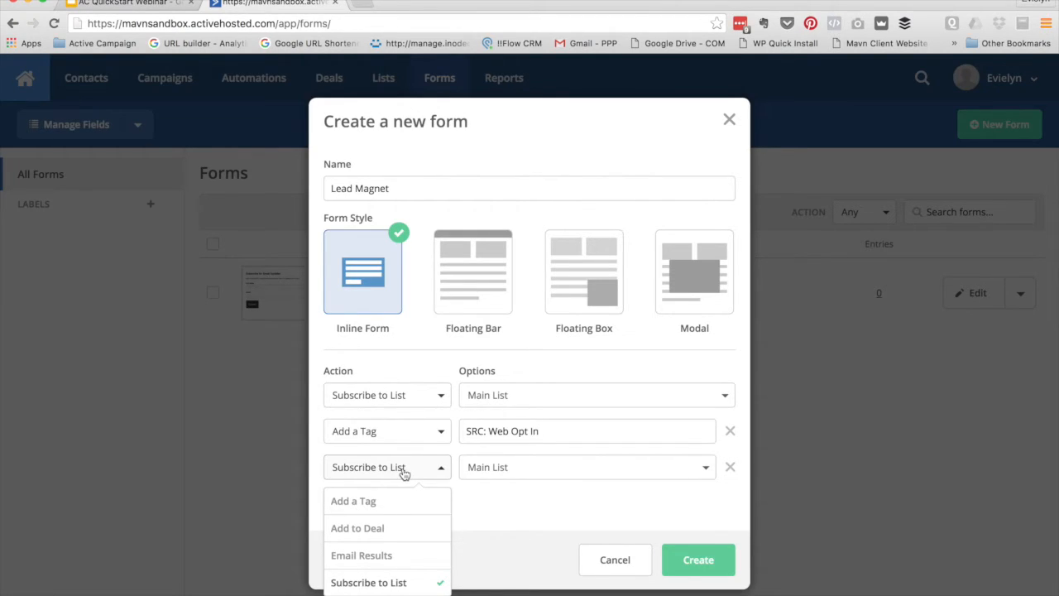
left_click(370, 562)
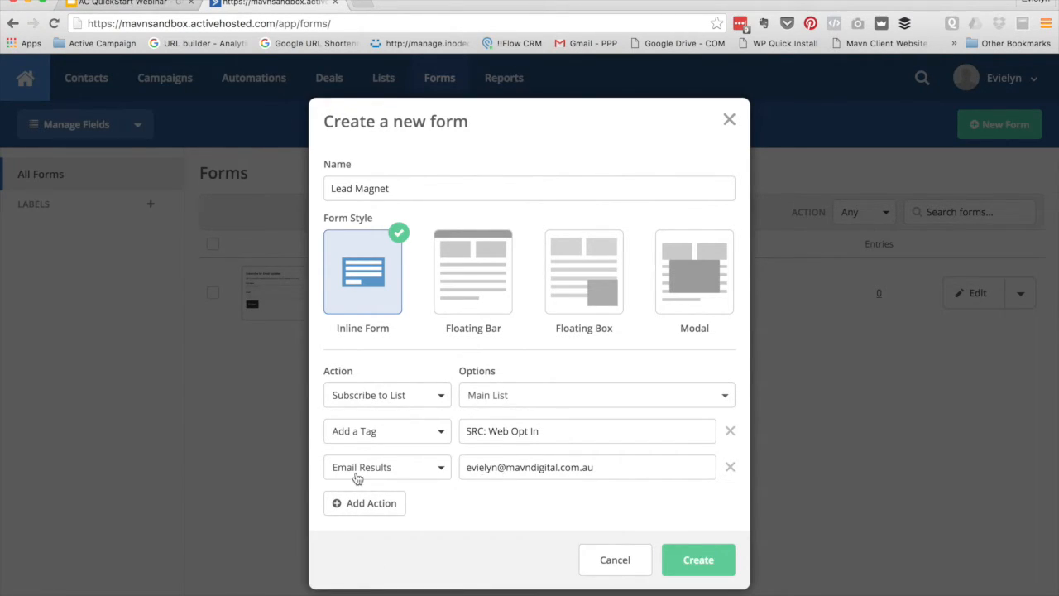
left_click(613, 468)
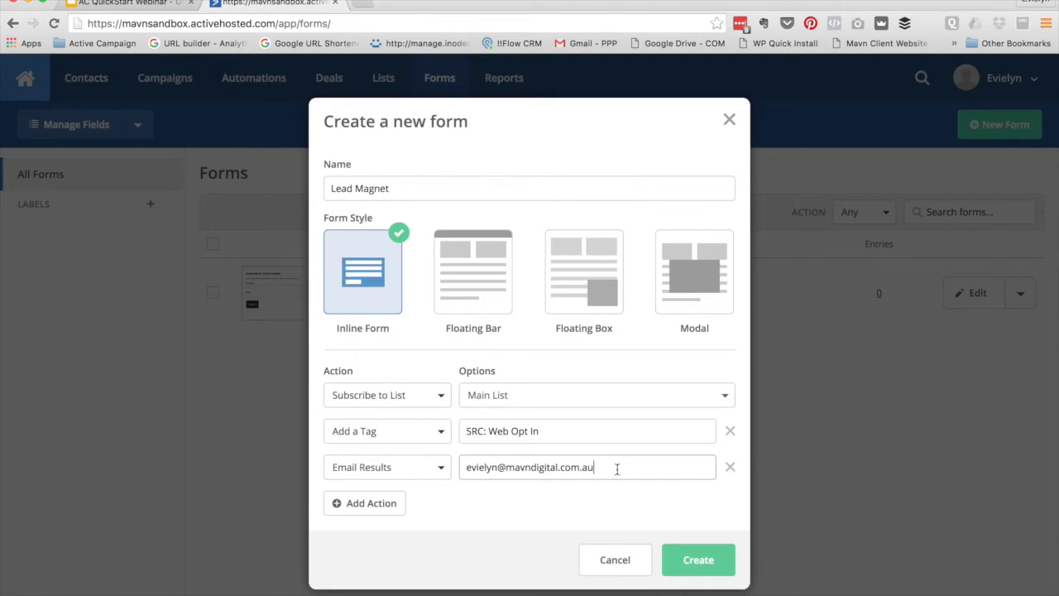
left_click_drag(686, 468, 590, 467)
key("BackSpace")
left_click(695, 560)
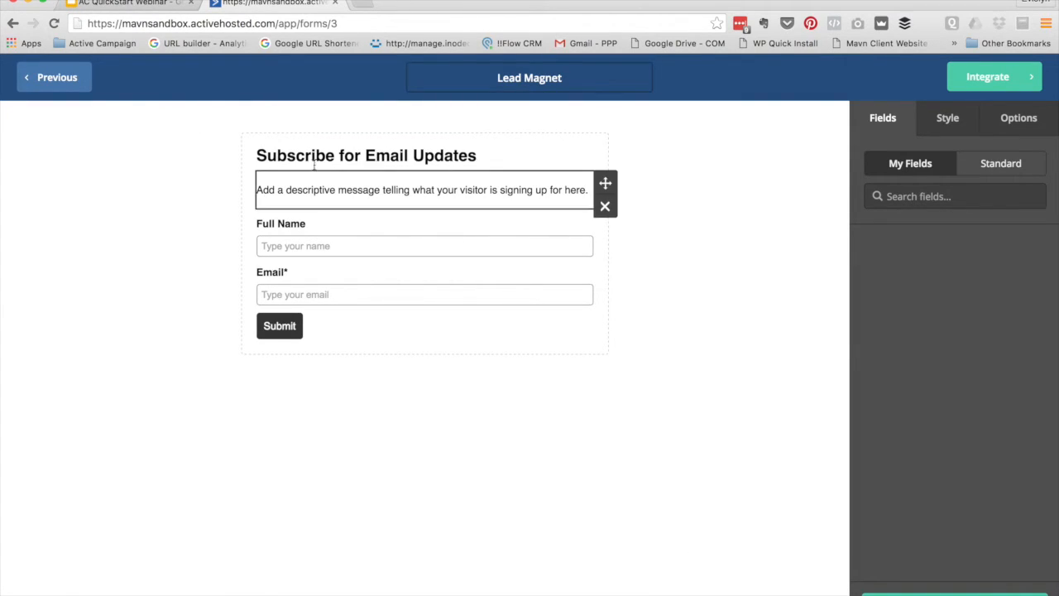
Change the form heading to 'Opt In For Our FREE thing'
left_click(371, 146)
left_click_drag(496, 158, 256, 156)
left_click(493, 161)
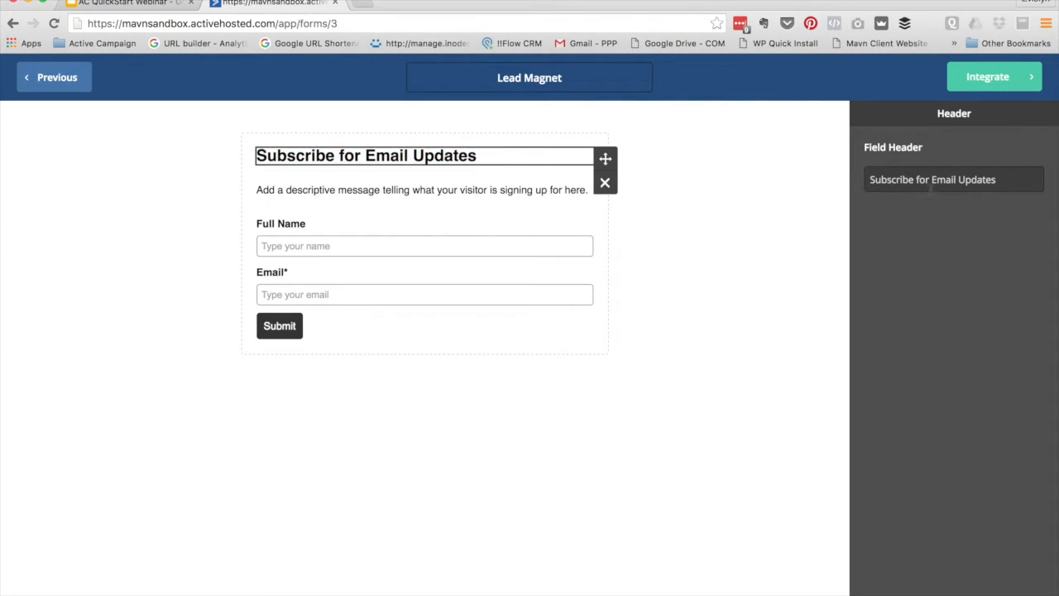
left_click_drag(1003, 179, 804, 170)
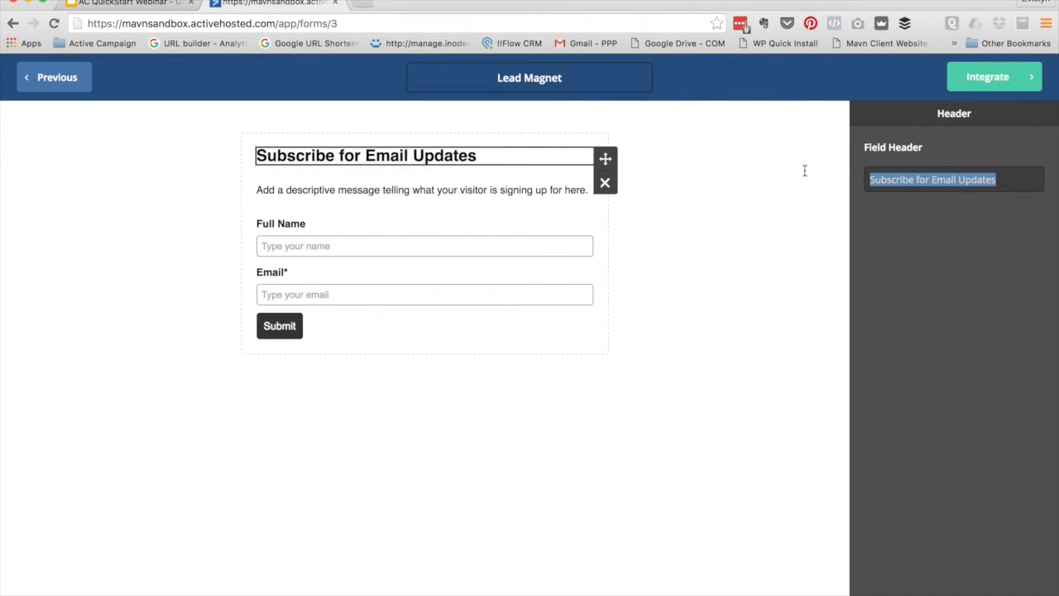
type("Otp")
key("BackSpace")
key("BackSpace")
type("pt In For")
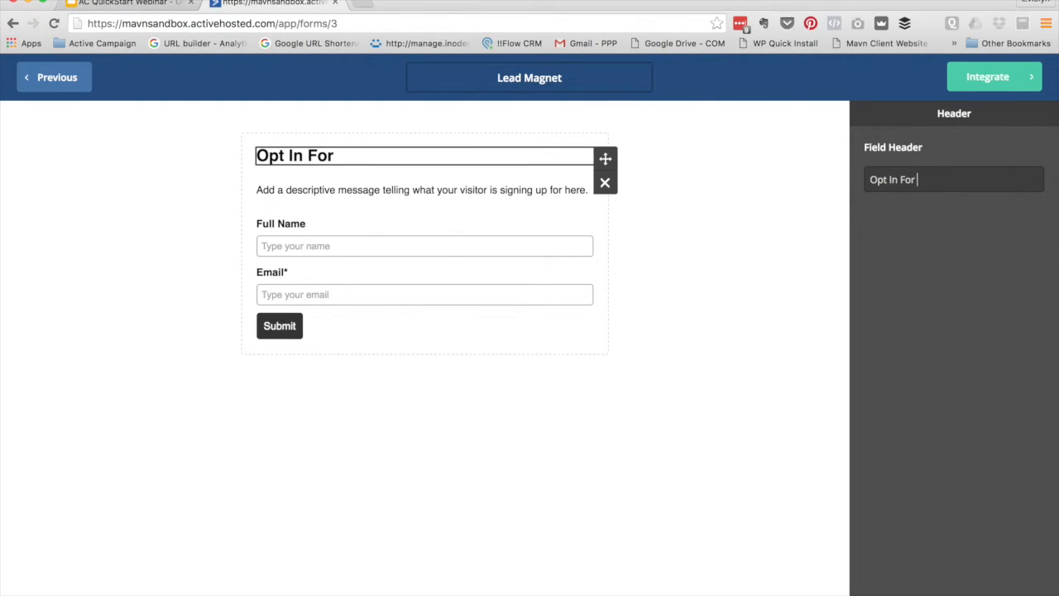
type(" Our FREE t")
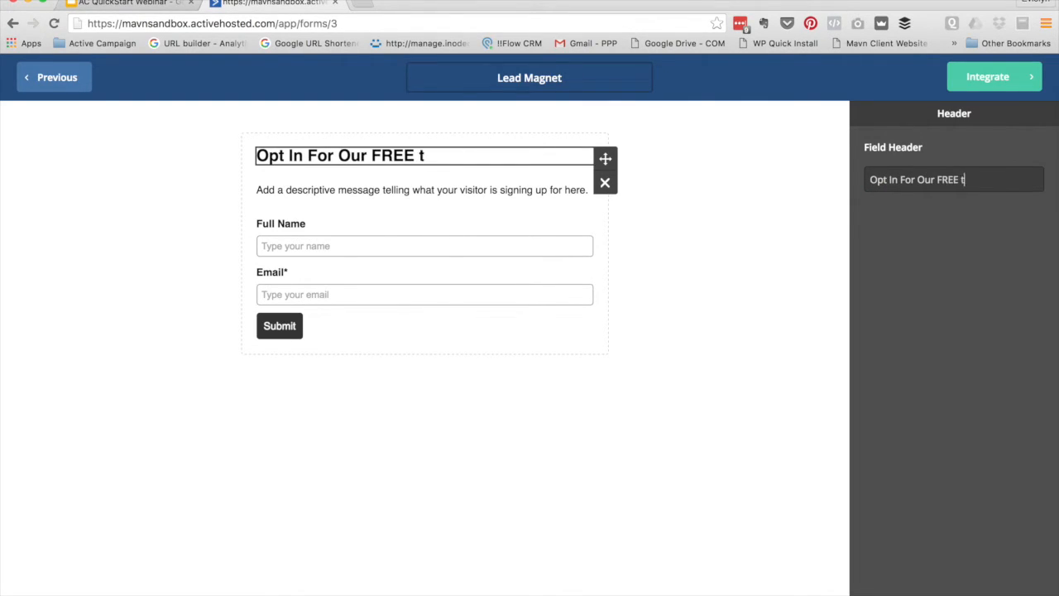
type("hing")
Replace the description with 'Enter your details to download our fab free thing.'
left_click(436, 189)
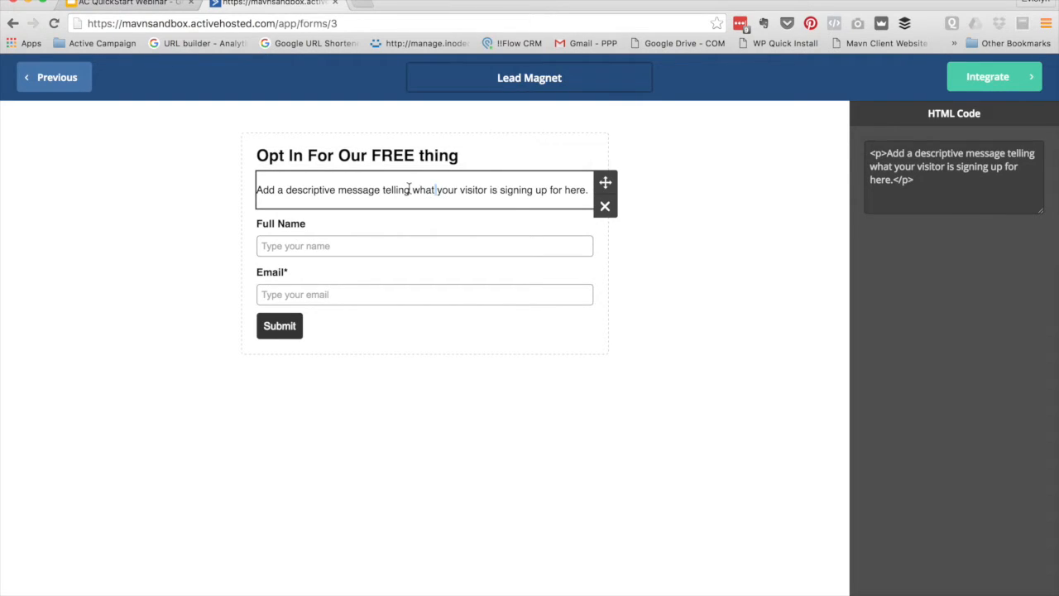
left_click_drag(890, 182, 886, 154)
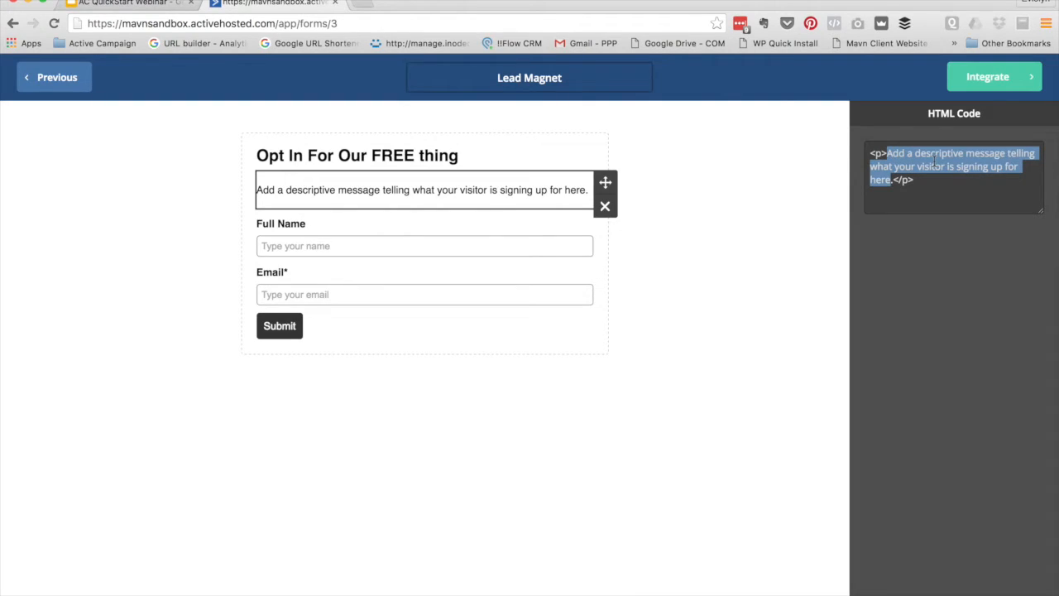
type("Enter your ")
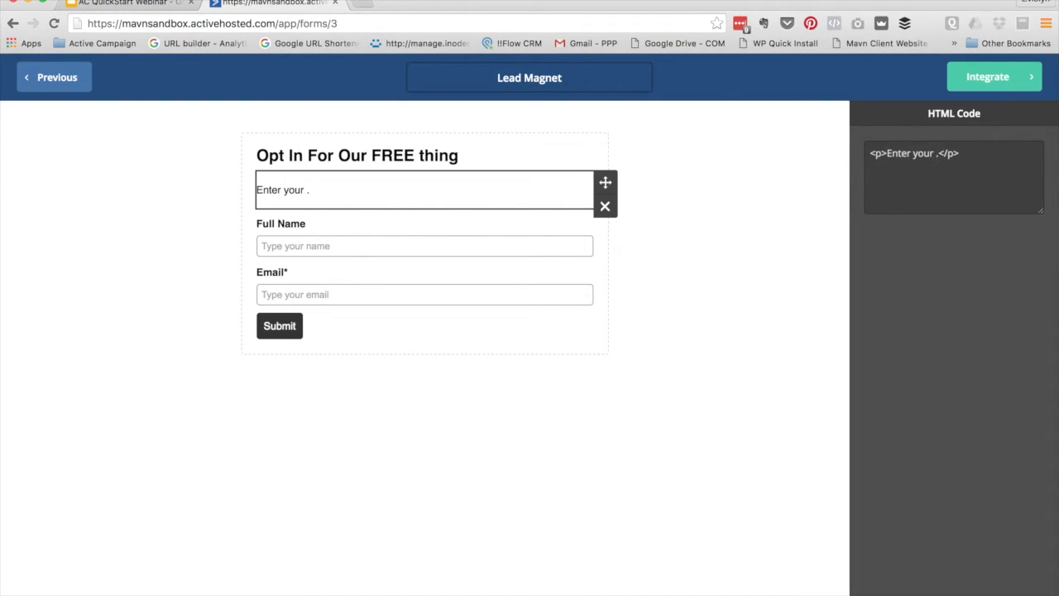
type("details to download our fab trh")
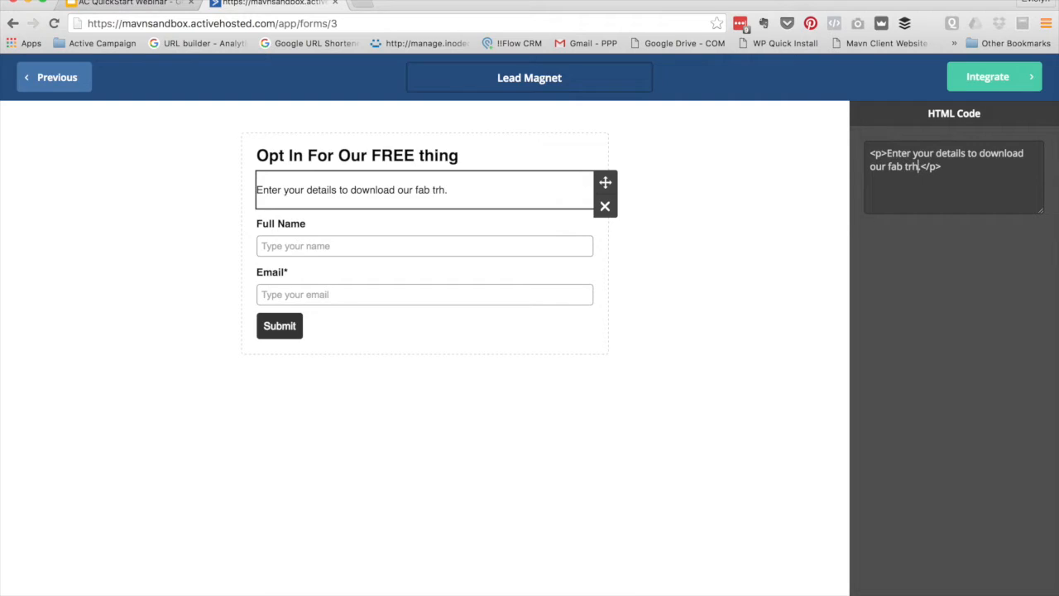
key("BackSpace")
key("BackSpace")
key("BackSpace")
type("free thing")
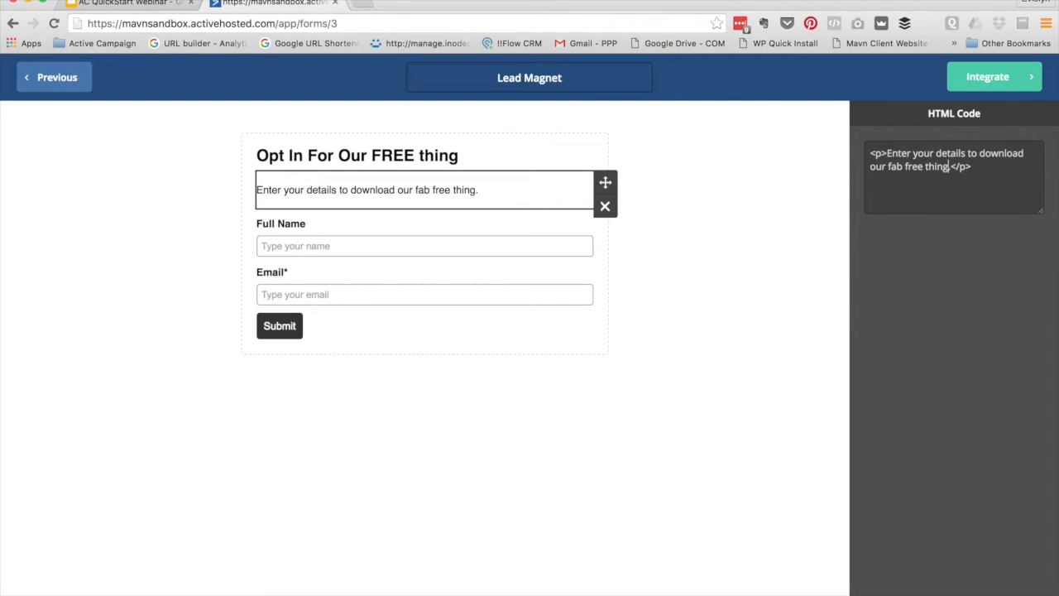
left_click(721, 348)
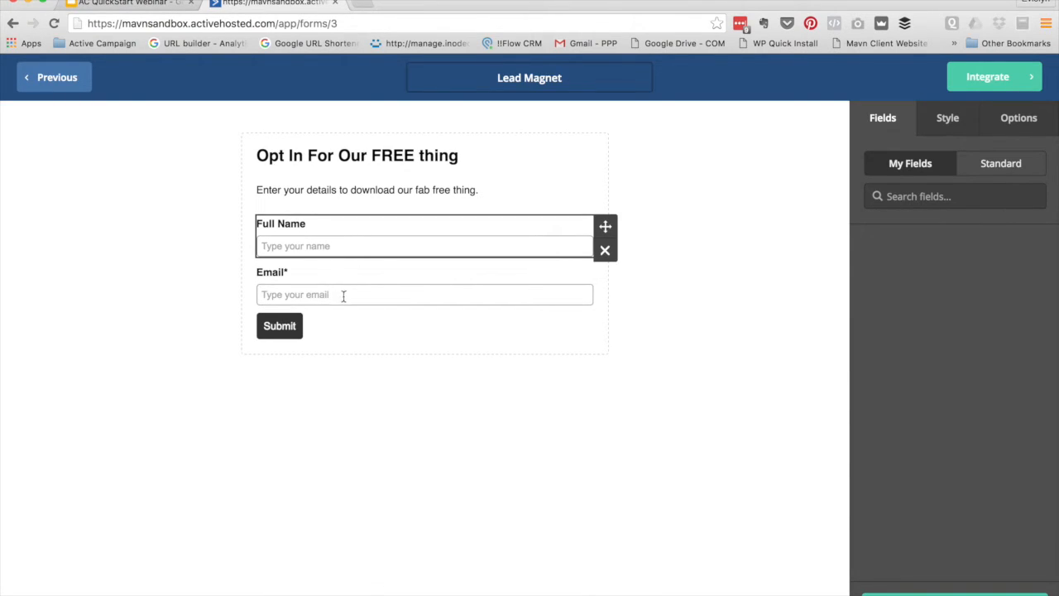
Leave Full Name optional and add Organization and Phone fields below Email
left_click(352, 232)
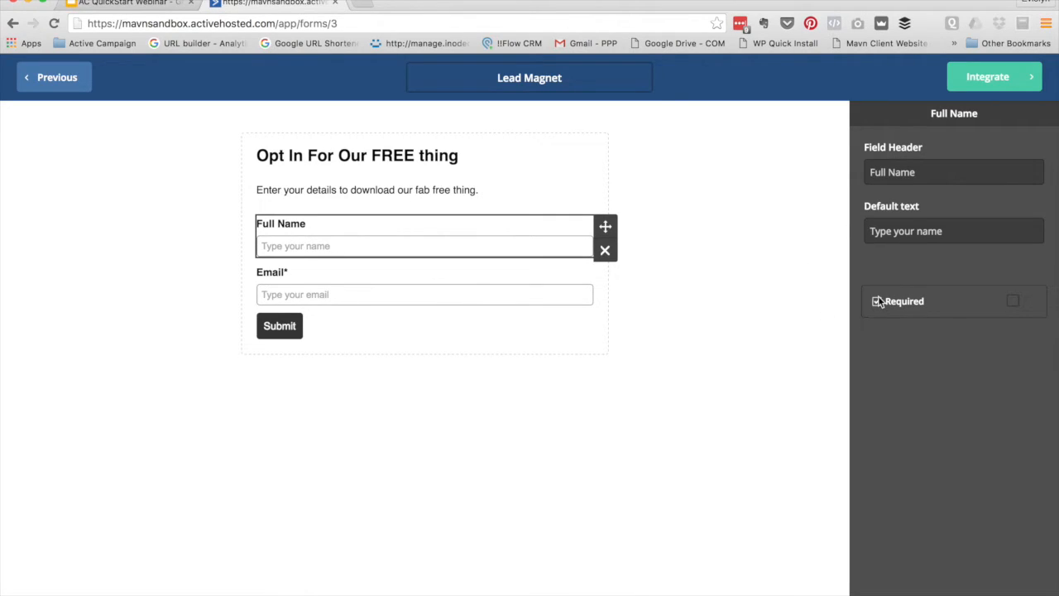
left_click(1017, 301)
left_click(1013, 301)
left_click(491, 275)
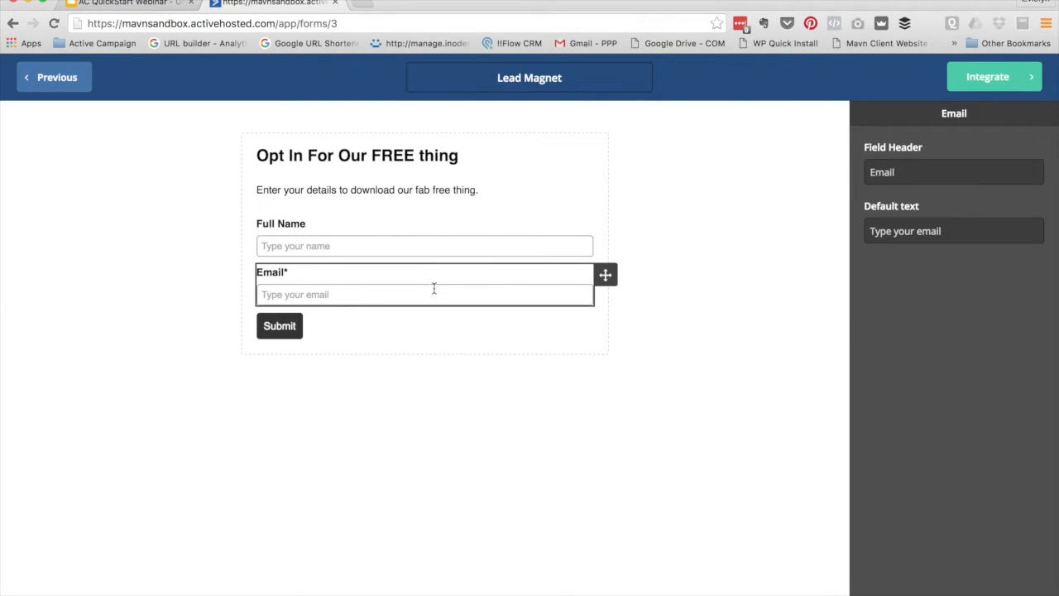
left_click(480, 223)
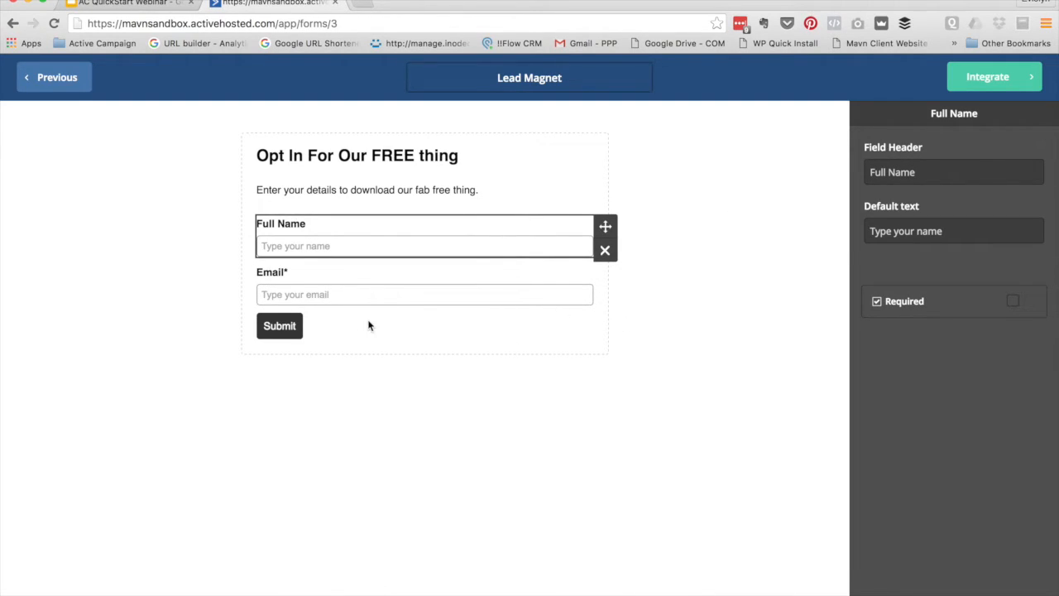
left_click(658, 357)
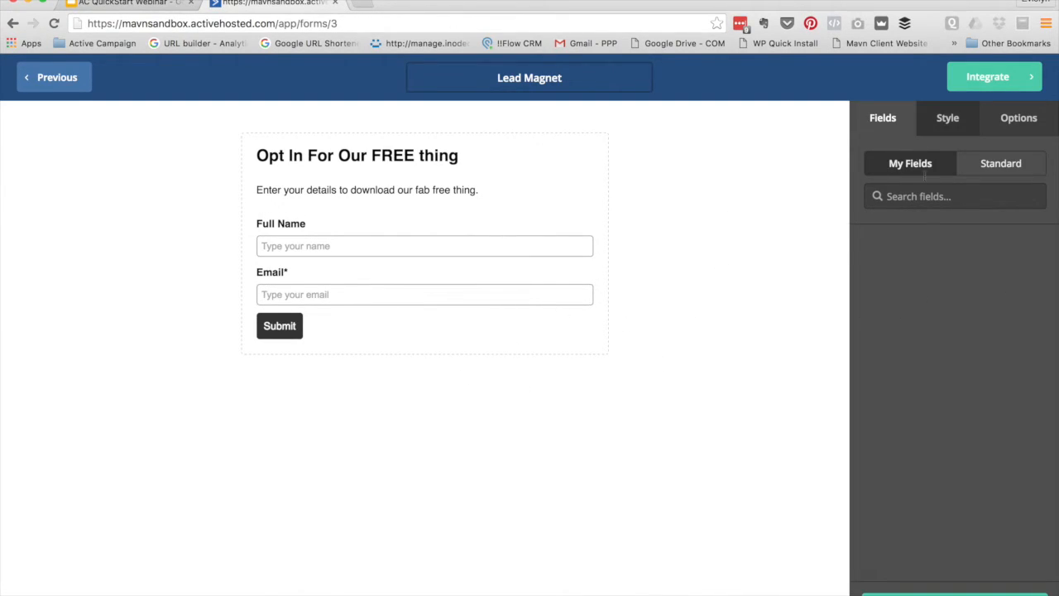
left_click(987, 170)
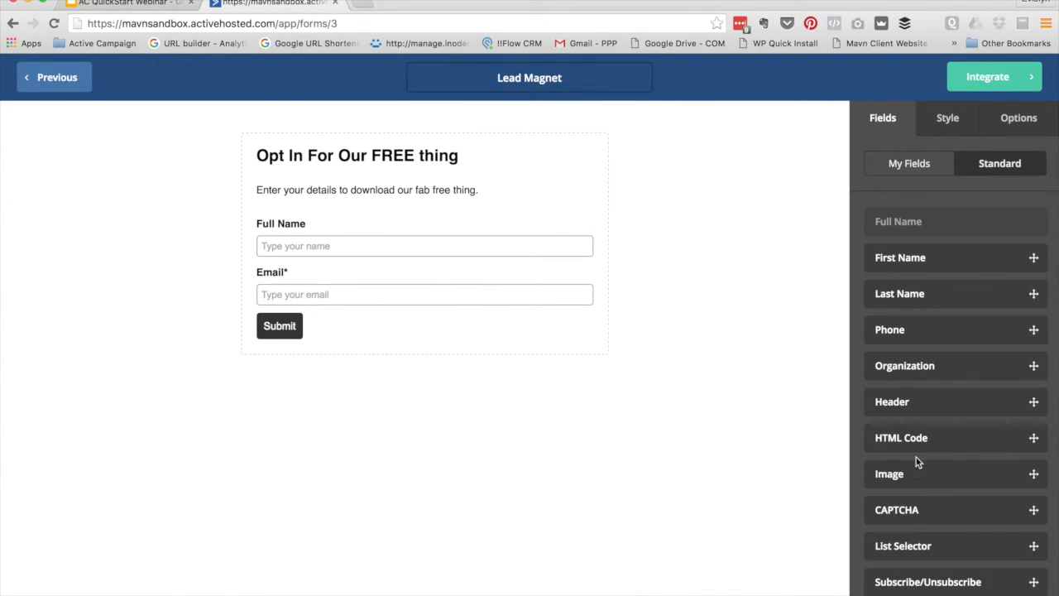
left_click_drag(869, 331, 358, 298)
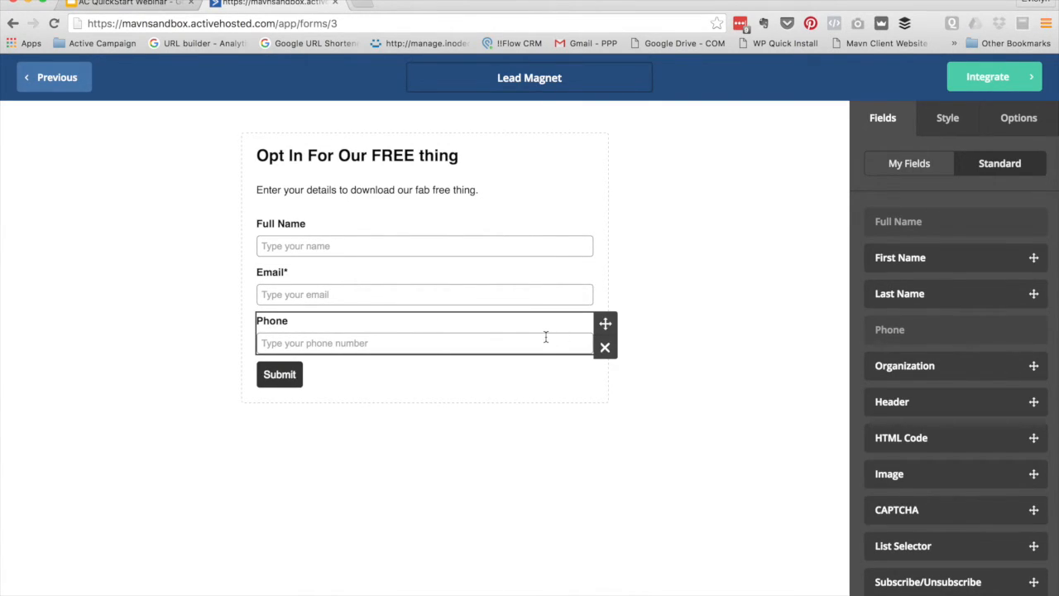
left_click_drag(929, 367, 354, 325)
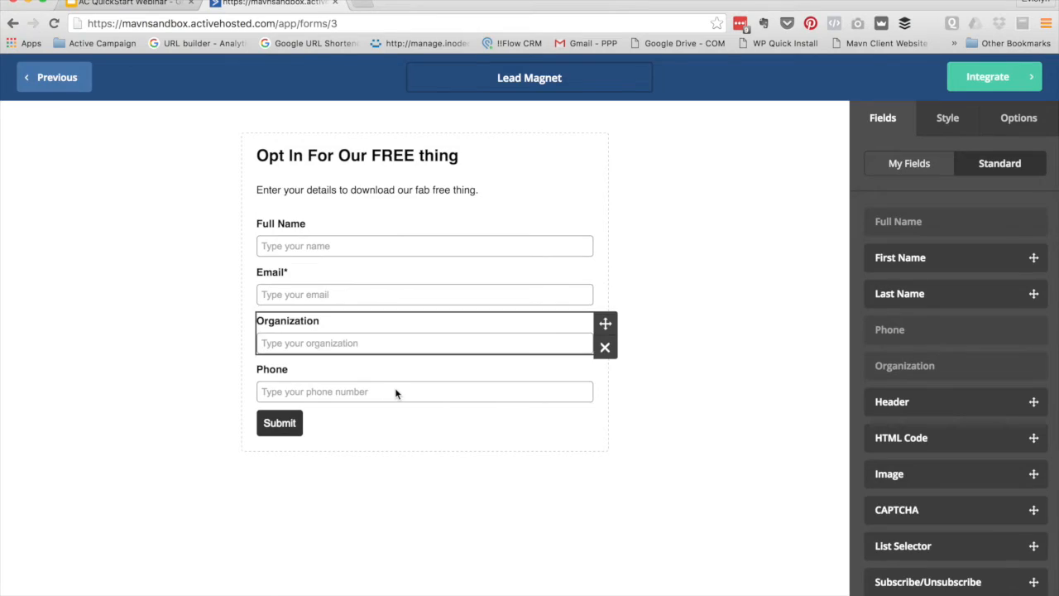
Change the submit button label from 'Get Started' to 'Instant Access!'
left_click(278, 422)
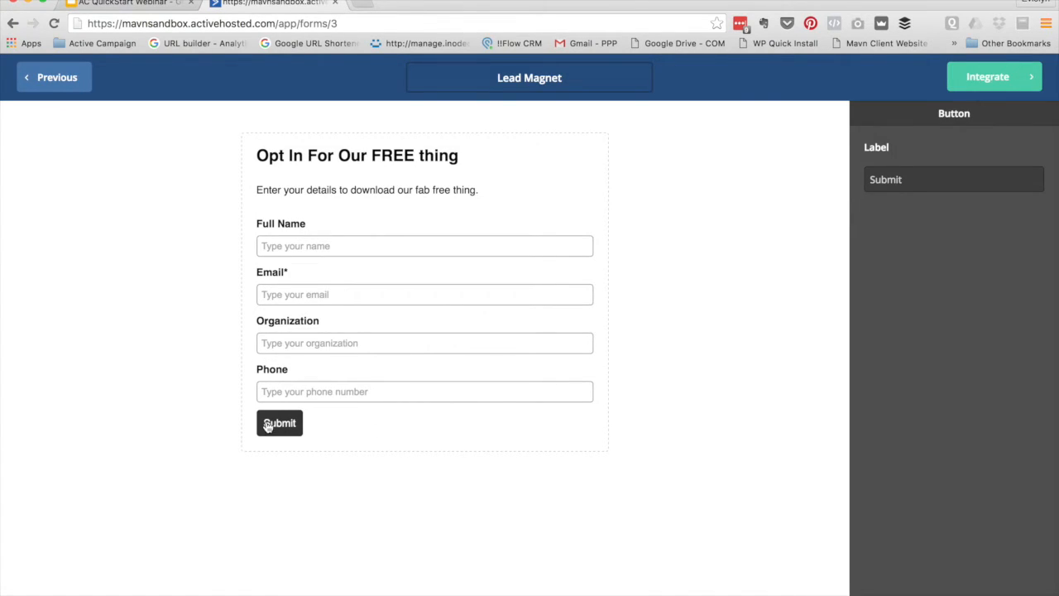
double_click(936, 182)
type("Get Started")
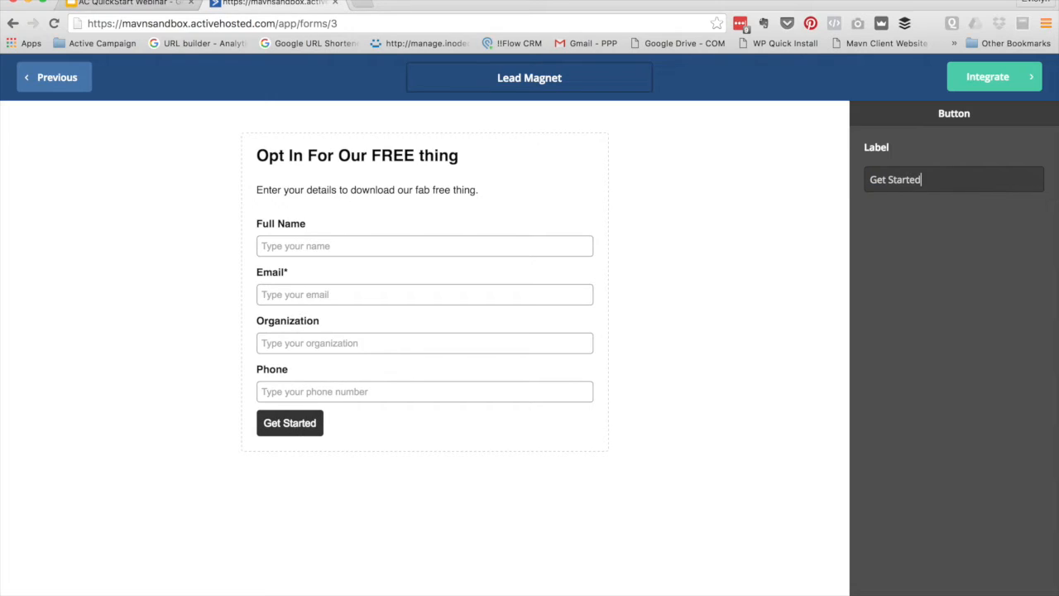
triple_click(938, 182)
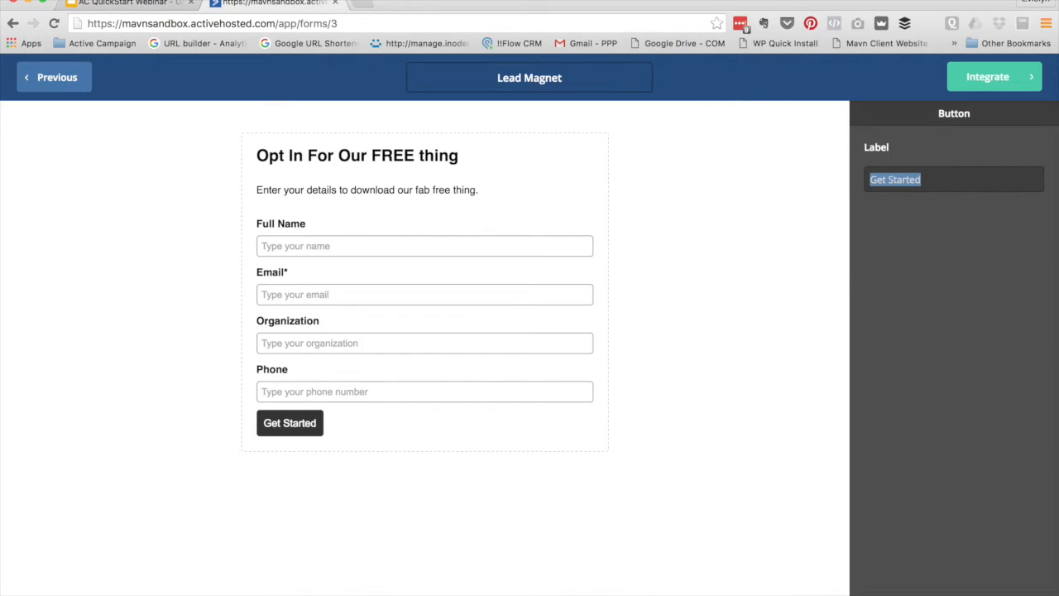
type("Instant Acces")
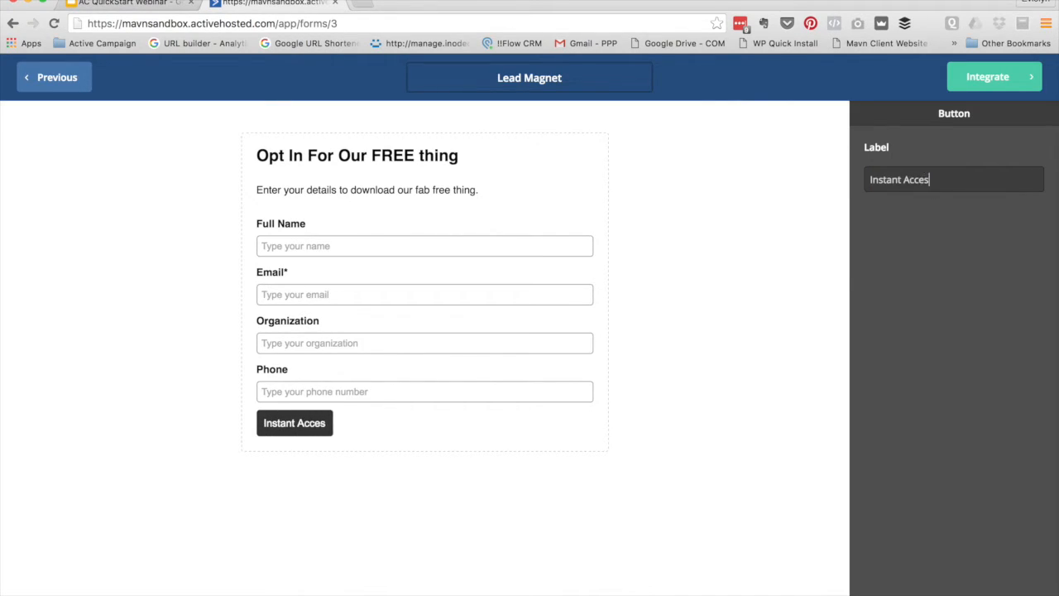
type("s!")
left_click(753, 232)
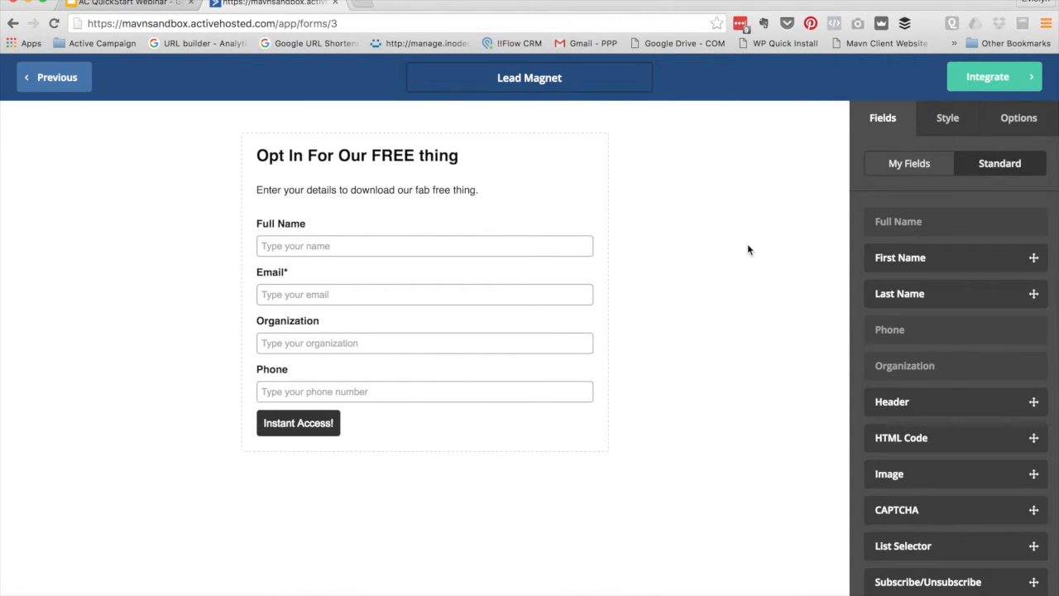
Keep the vertical layout, with a red FC0303 background and grey BDBDBD text
left_click(933, 121)
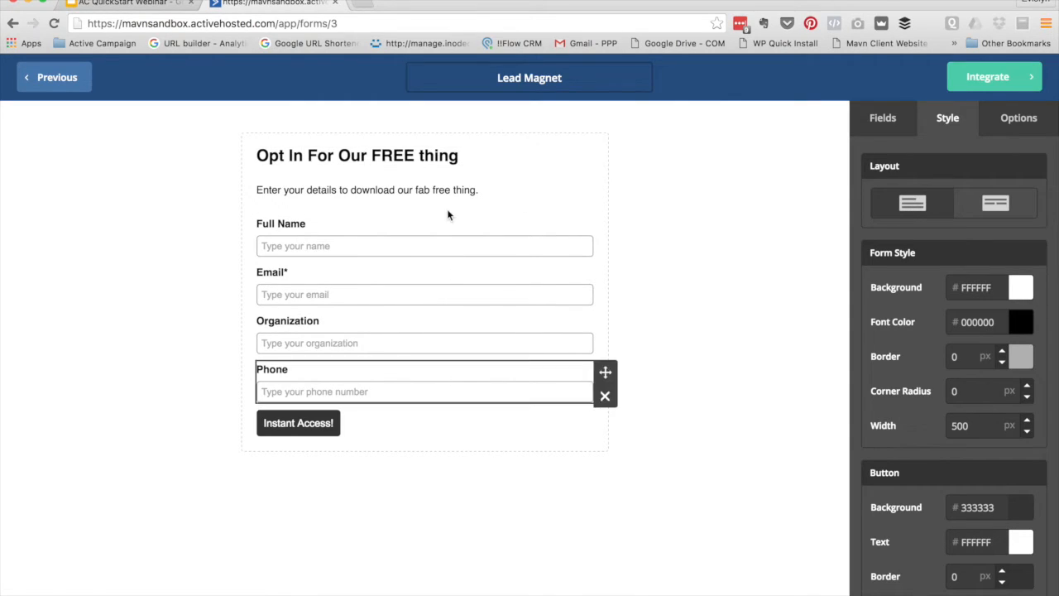
left_click(1001, 204)
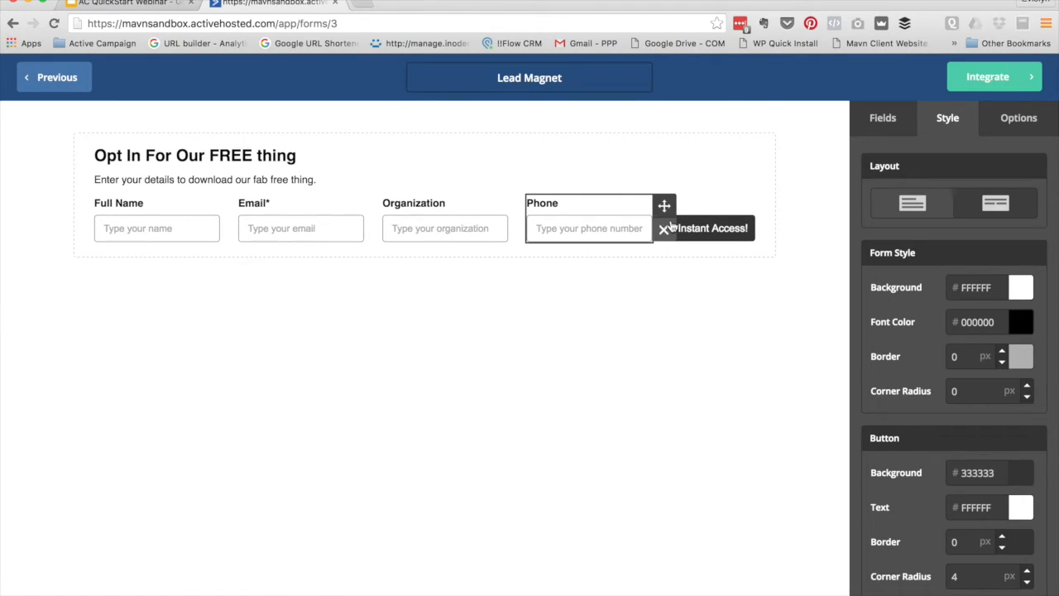
left_click(927, 219)
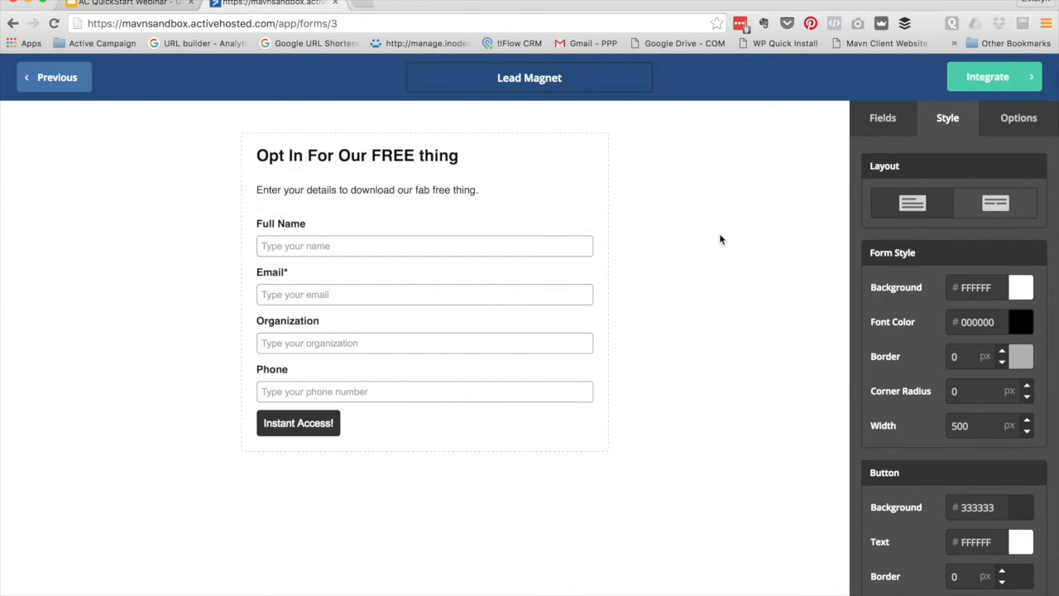
left_click(982, 287)
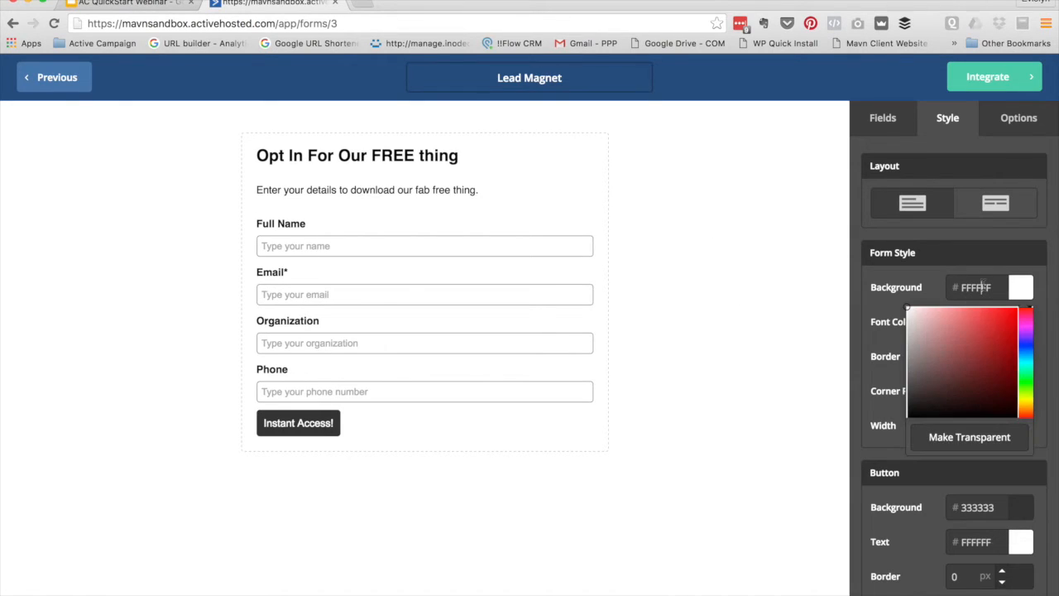
left_click_drag(936, 367, 1051, 304)
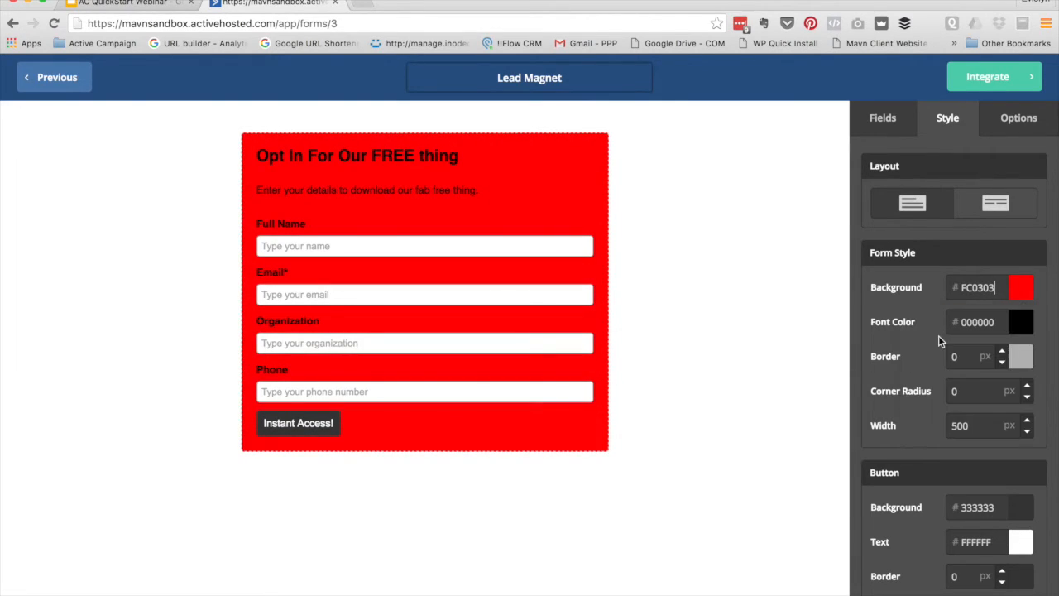
left_click(1021, 322)
left_click_drag(887, 372, 880, 373)
left_click(881, 373)
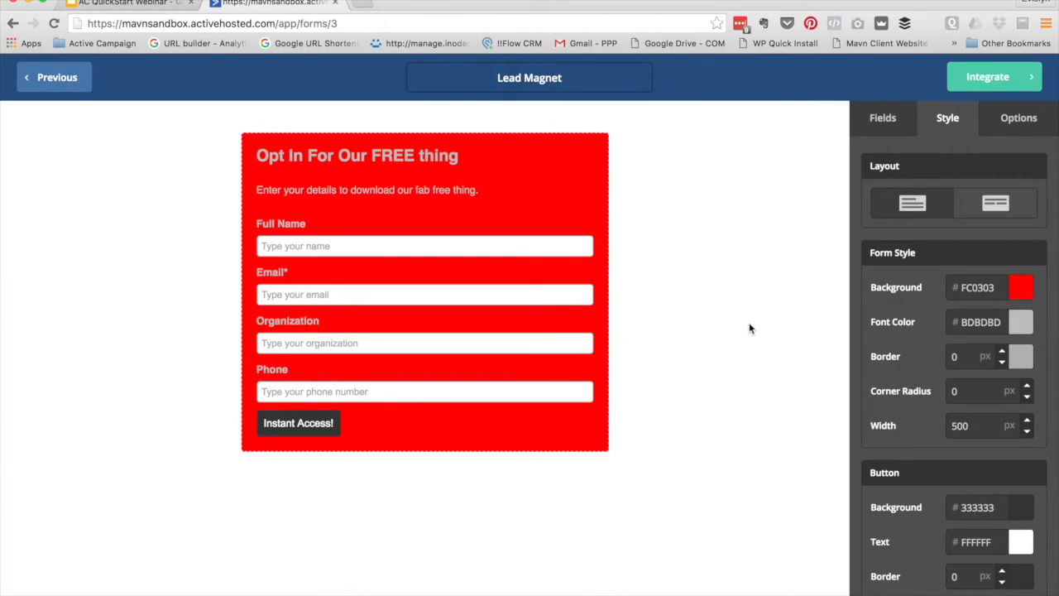
Set the form's corner radius to 8 px and its width to 800
scroll(927, 376, "down", 3)
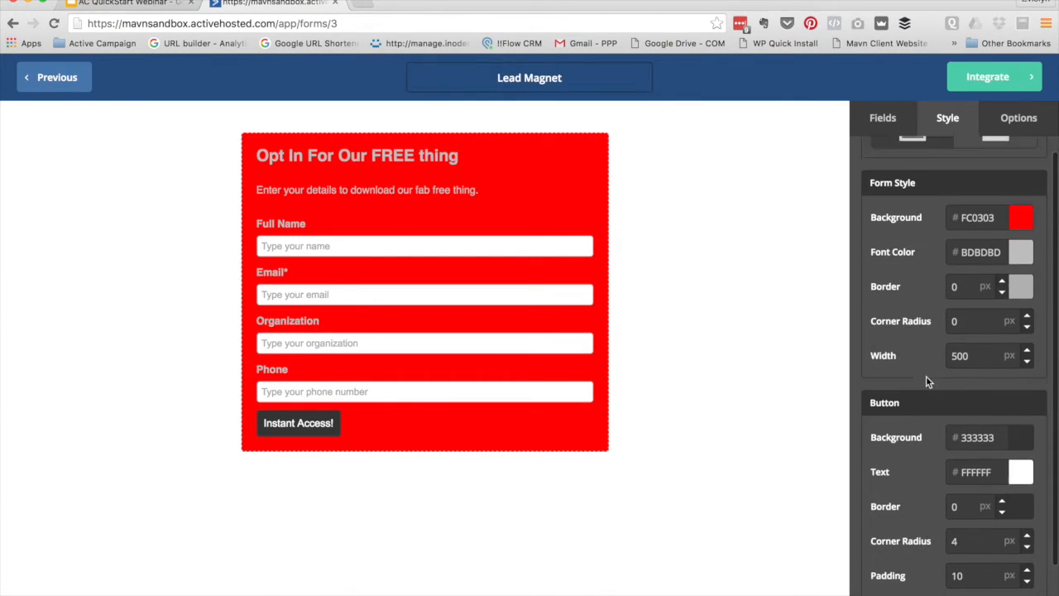
left_click(977, 280)
left_click(1027, 278)
left_click(1027, 278)
left_click(1027, 278)
left_click(1027, 278)
left_click(1027, 278)
left_click(1027, 278)
left_click(1027, 280)
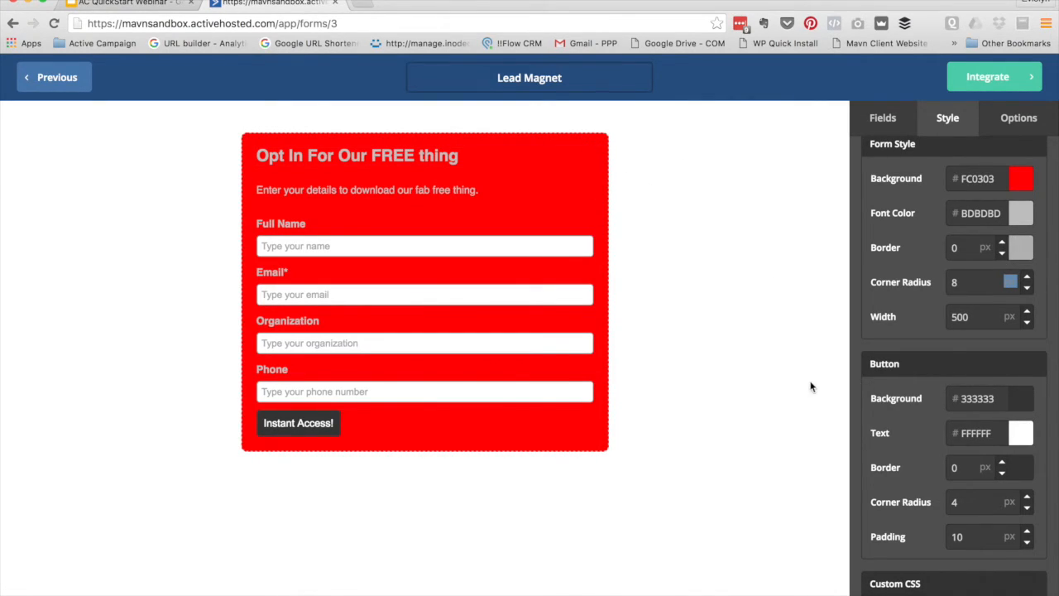
scroll(914, 323, "down", 1)
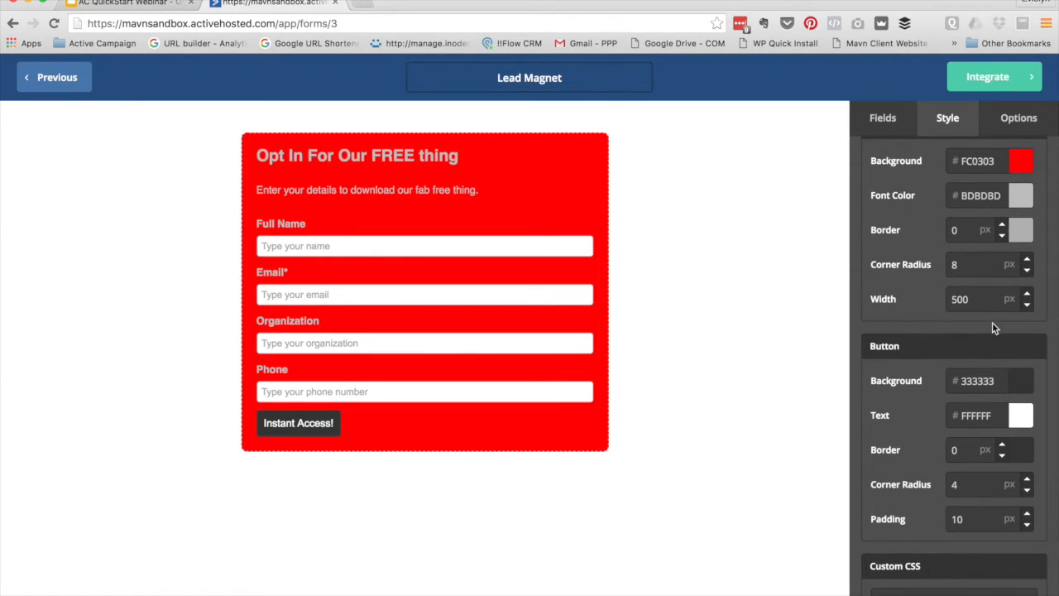
type("800")
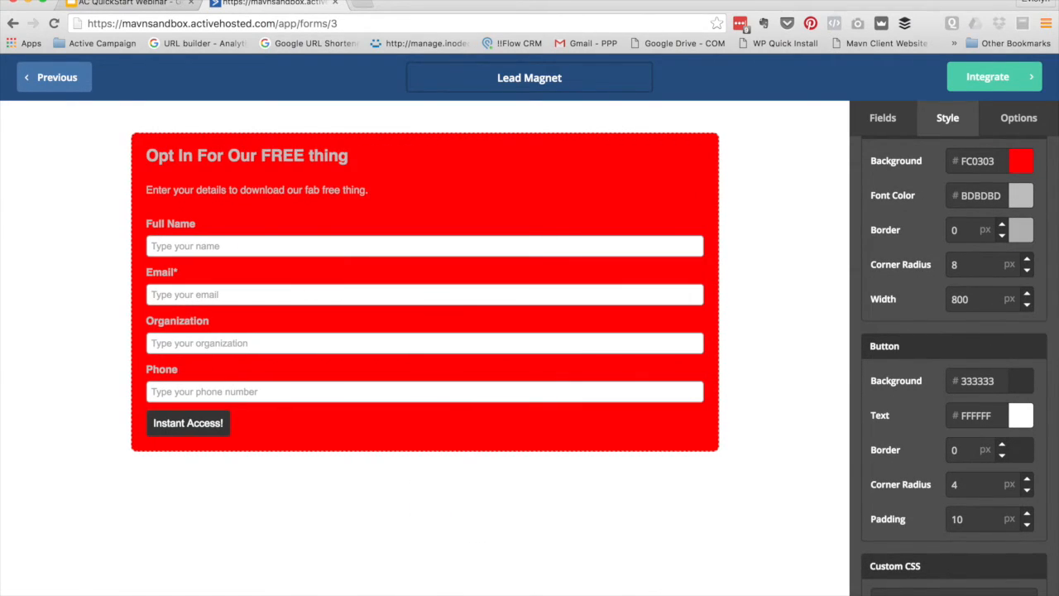
Make the submit button background green (02C212)
scroll(923, 457, "down", 3)
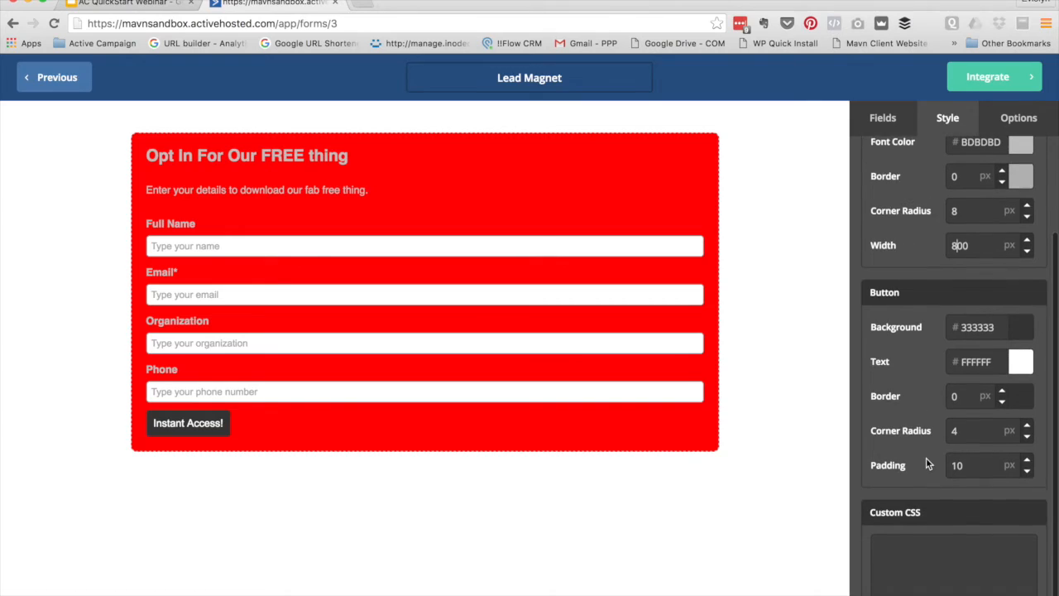
scroll(902, 391, "down", 1)
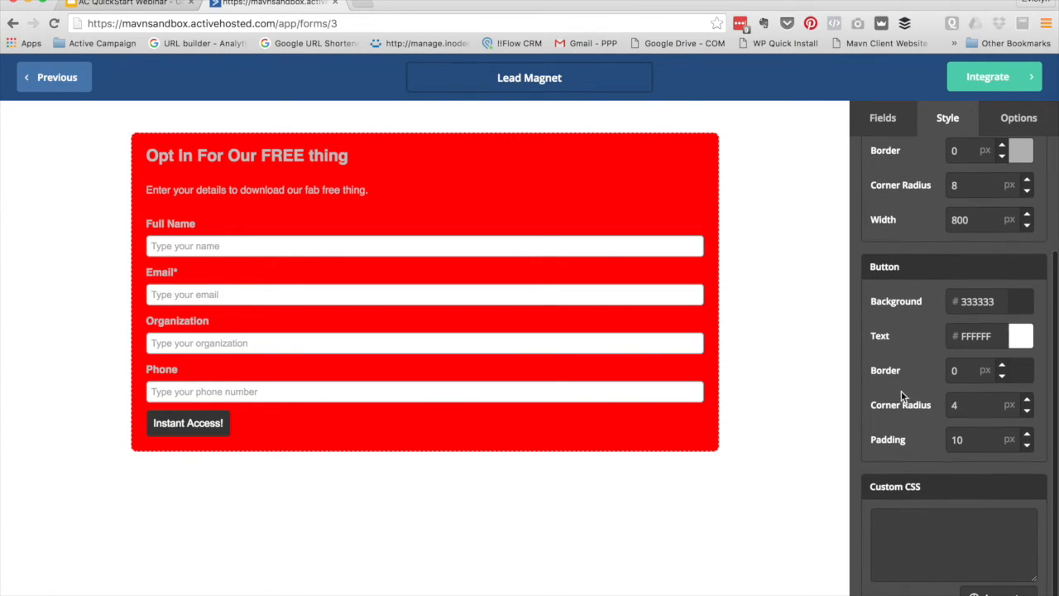
scroll(910, 348, "down", 1)
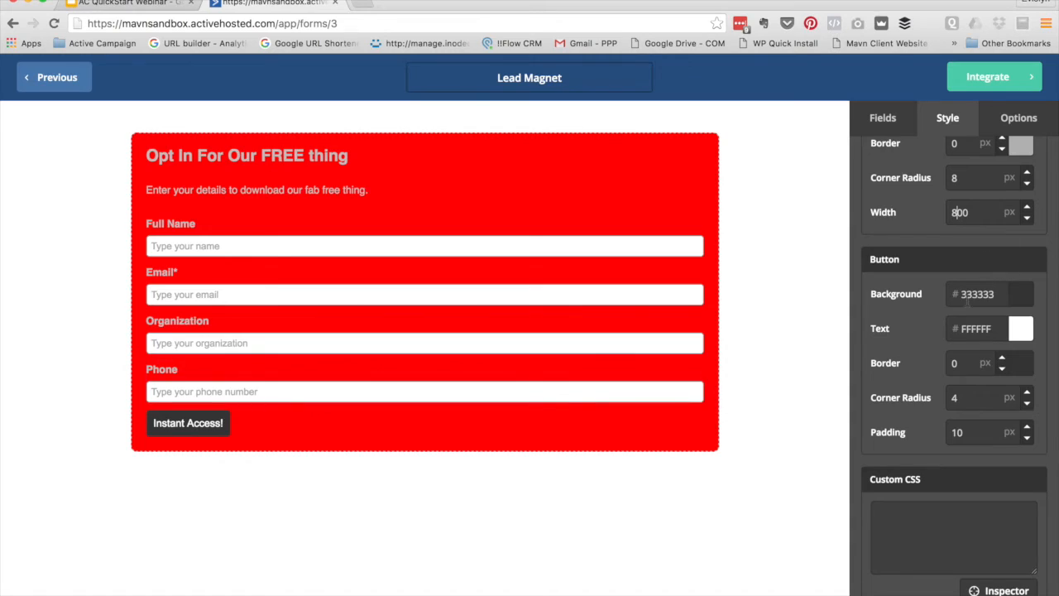
left_click(1018, 295)
left_click(1026, 381)
left_click_drag(995, 385, 1034, 344)
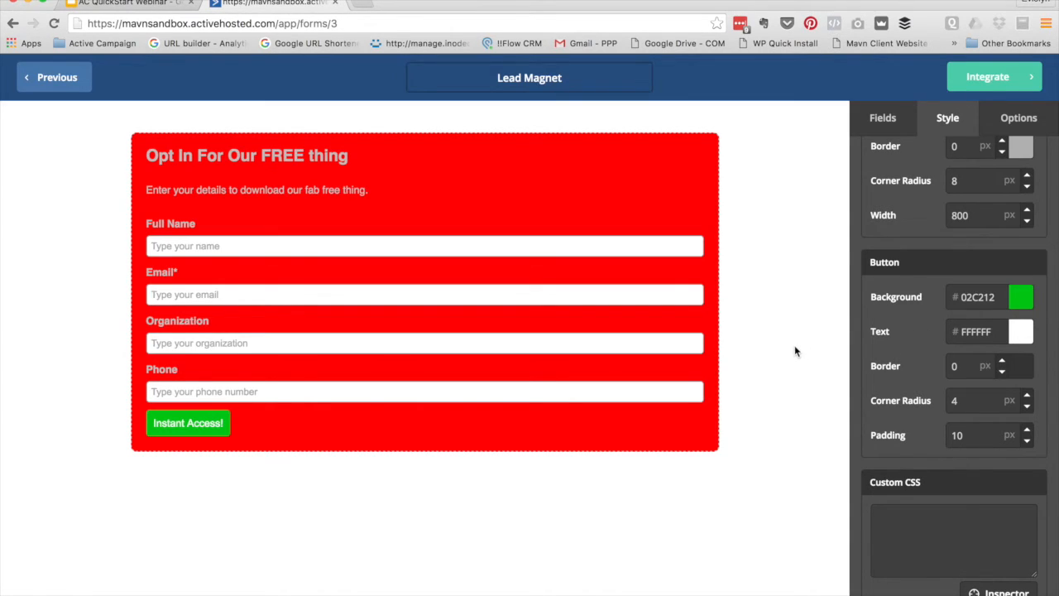
scroll(896, 353, "down", 1)
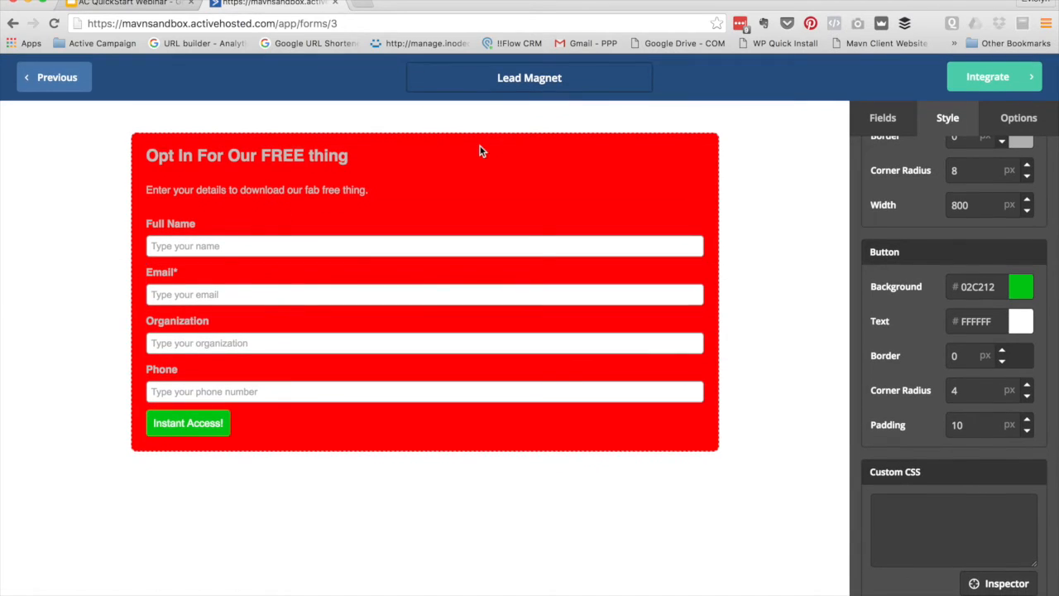
Switch the form's On Submit setting from Show Thank You to Open URL
left_click(1009, 127)
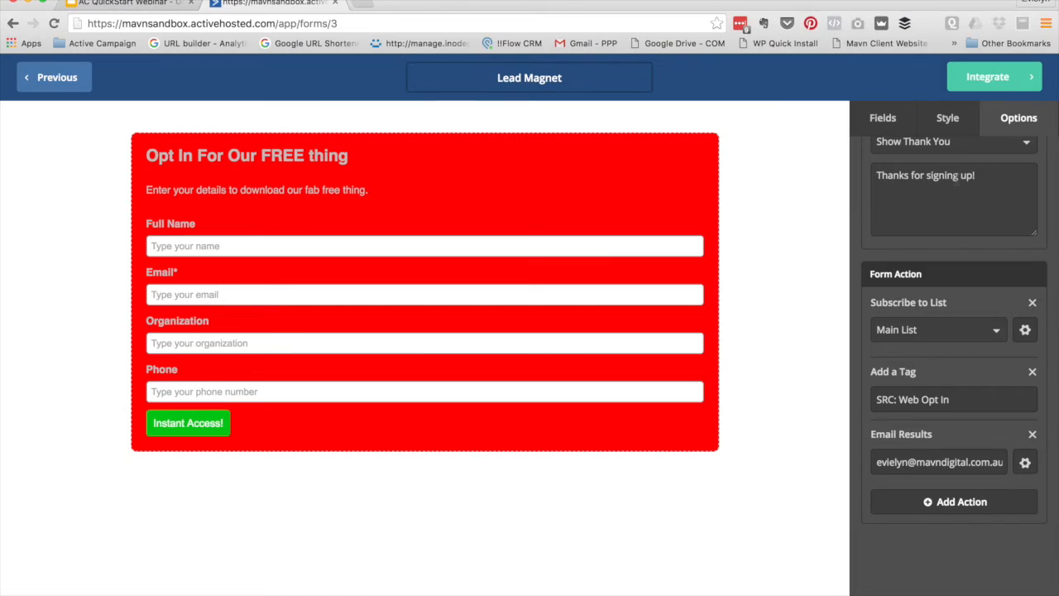
scroll(972, 157, "up", 2)
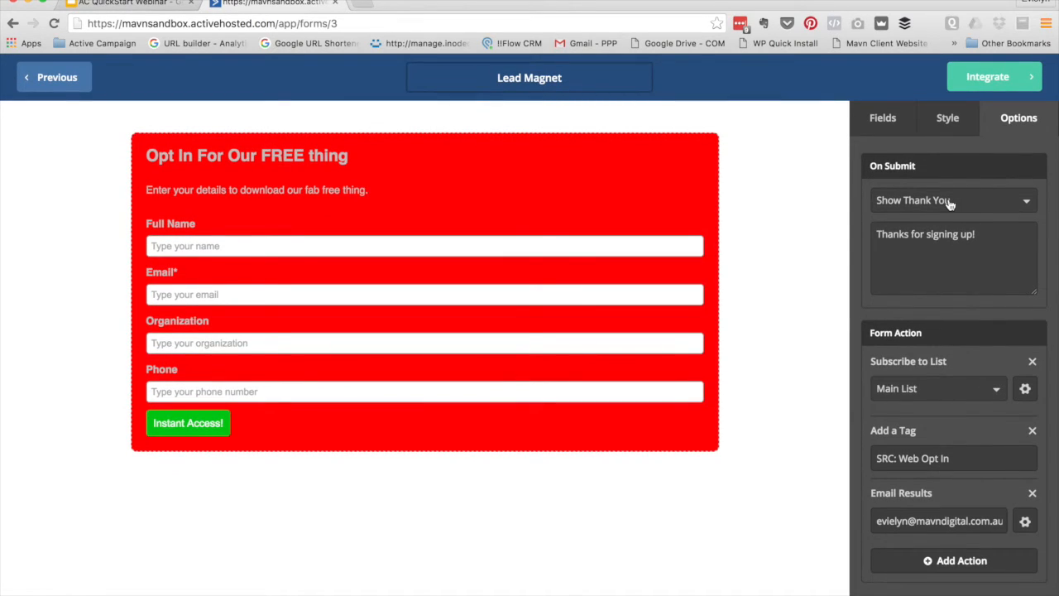
left_click(950, 200)
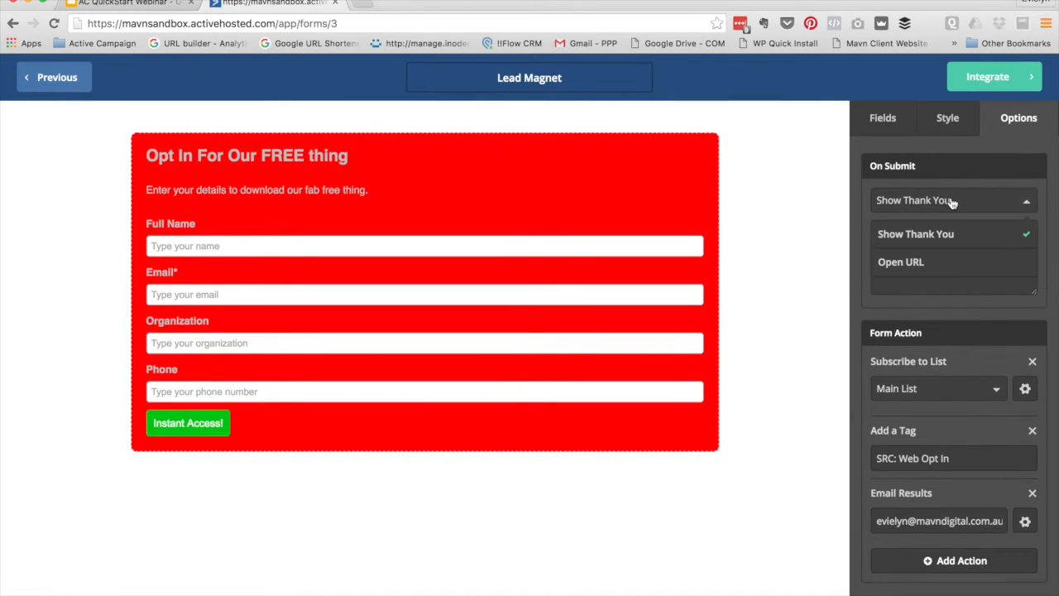
left_click(1054, 221)
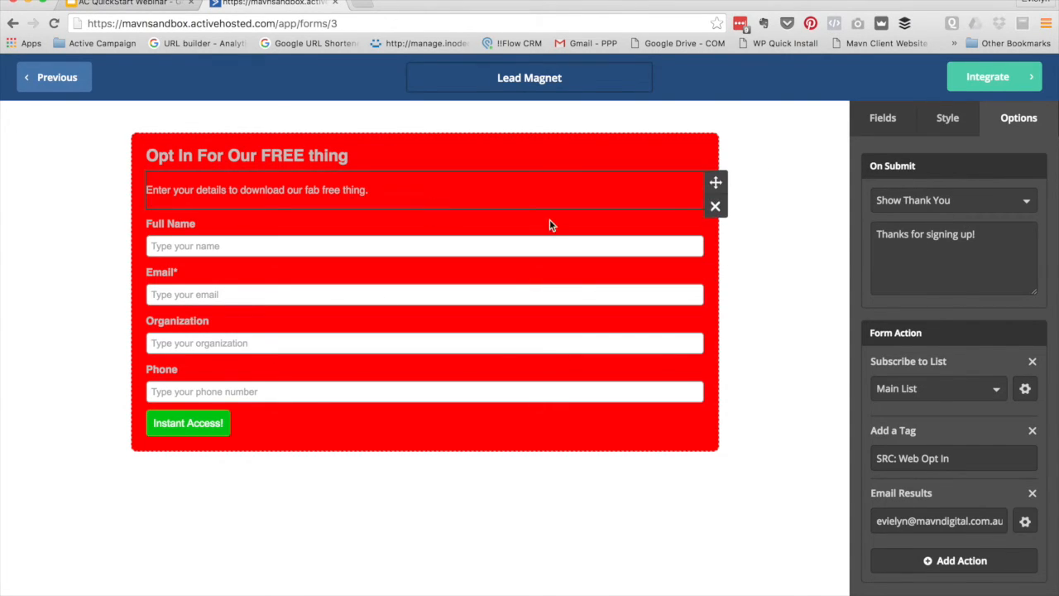
left_click(941, 202)
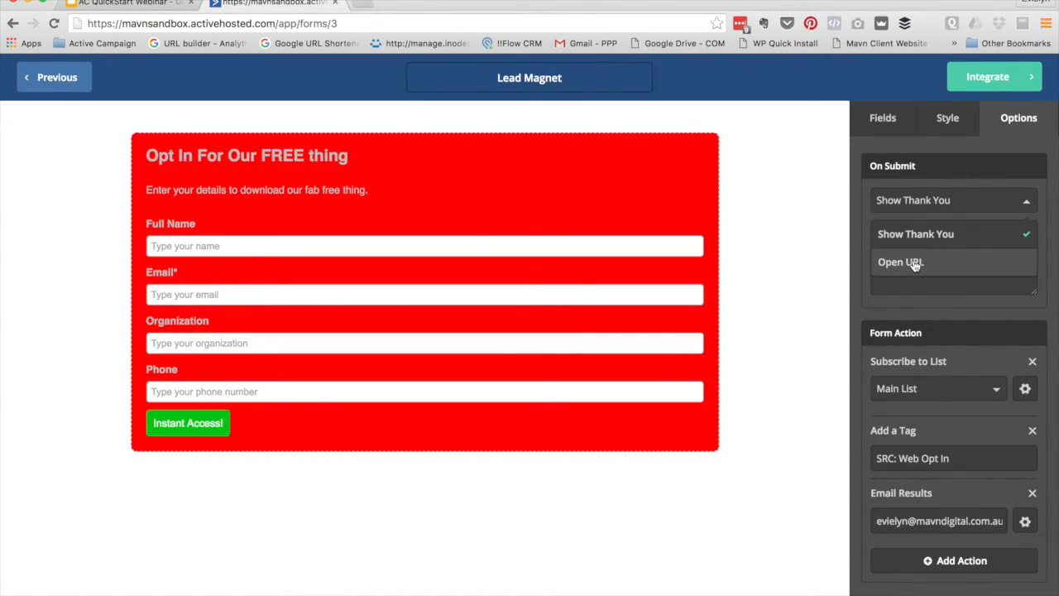
left_click(916, 263)
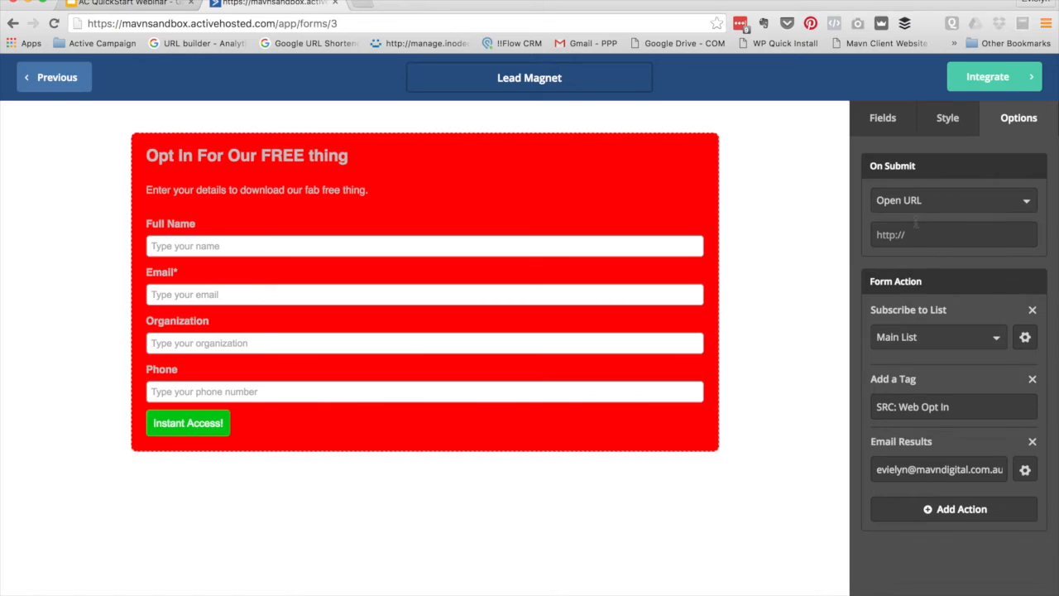
left_click(872, 237)
Preview the opt-in confirmation email for the Main List subscription
left_click(1025, 339)
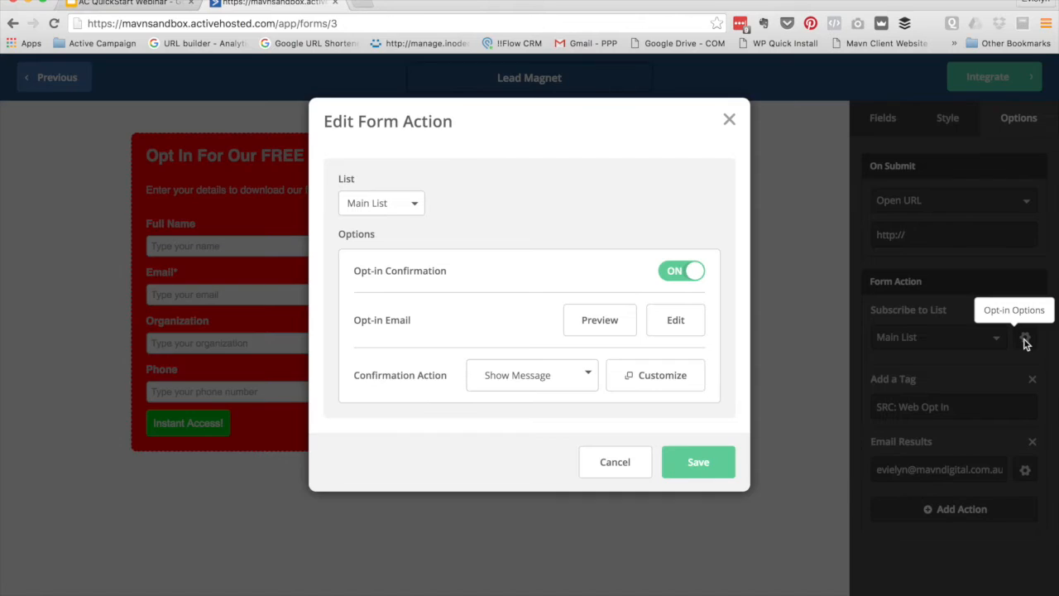
left_click(680, 275)
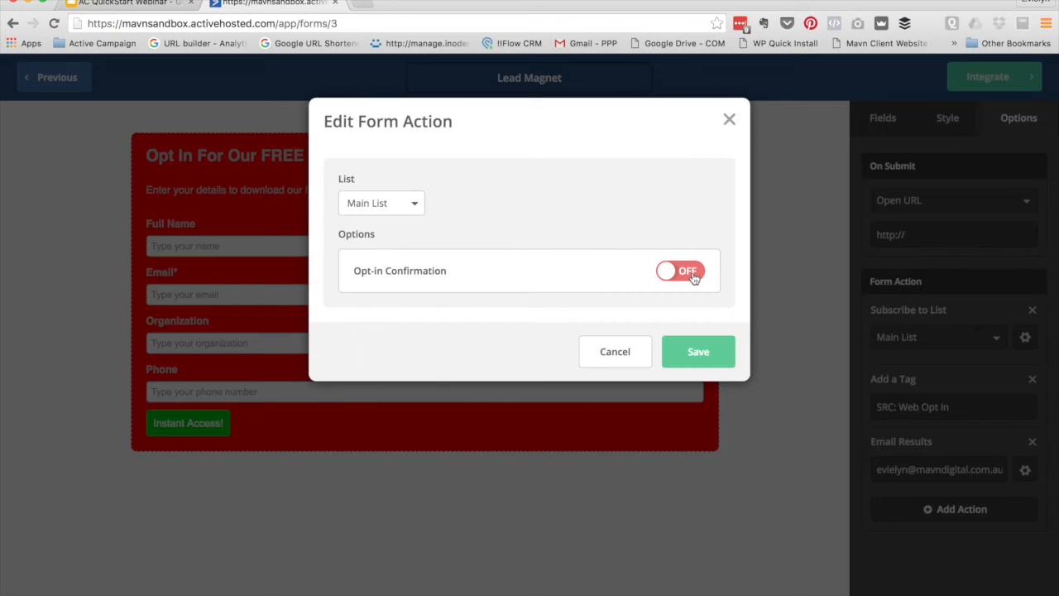
left_click(692, 274)
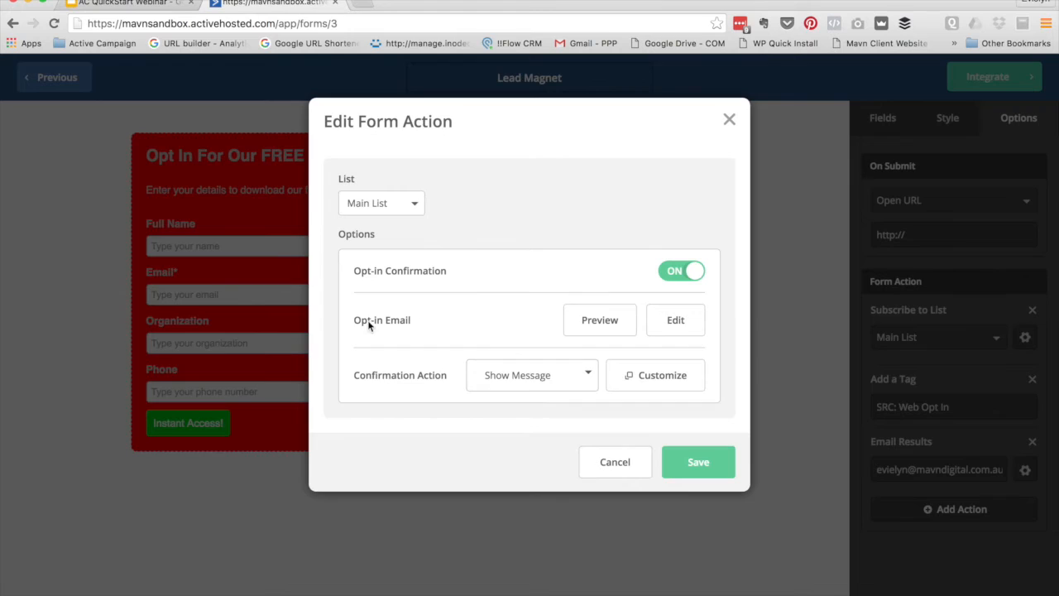
left_click(594, 321)
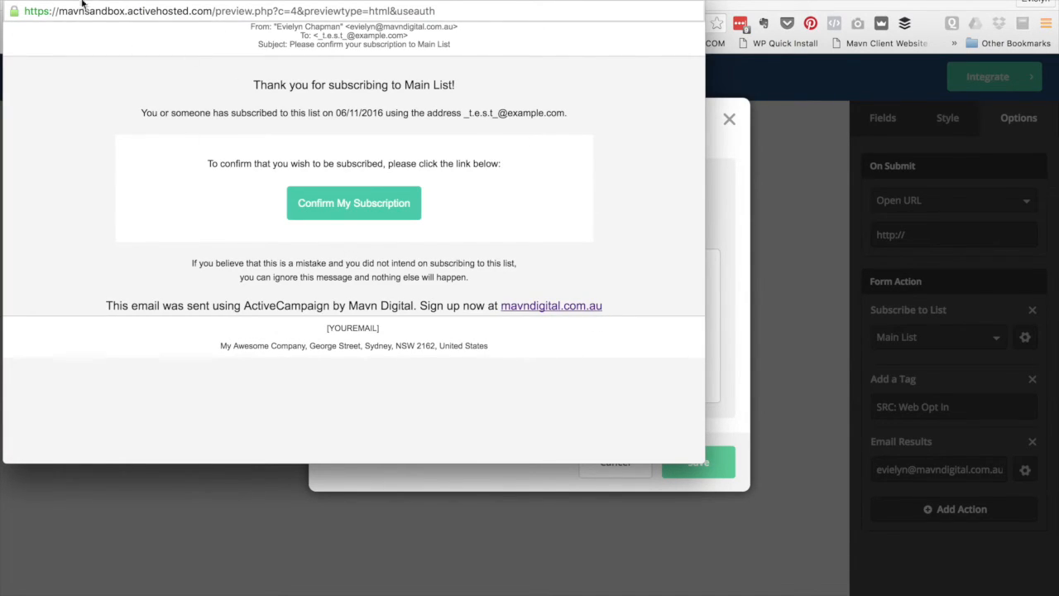
key("super+r")
left_click(17, 1)
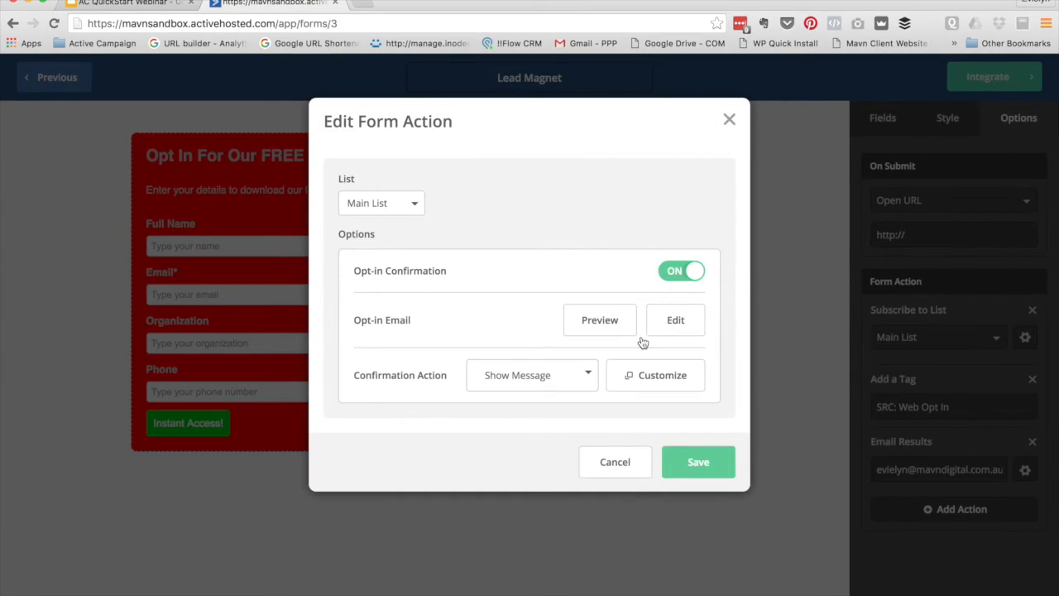
Review the confirmation action choices, turn Opt-in Confirmation OFF, and save the action
left_click(560, 370)
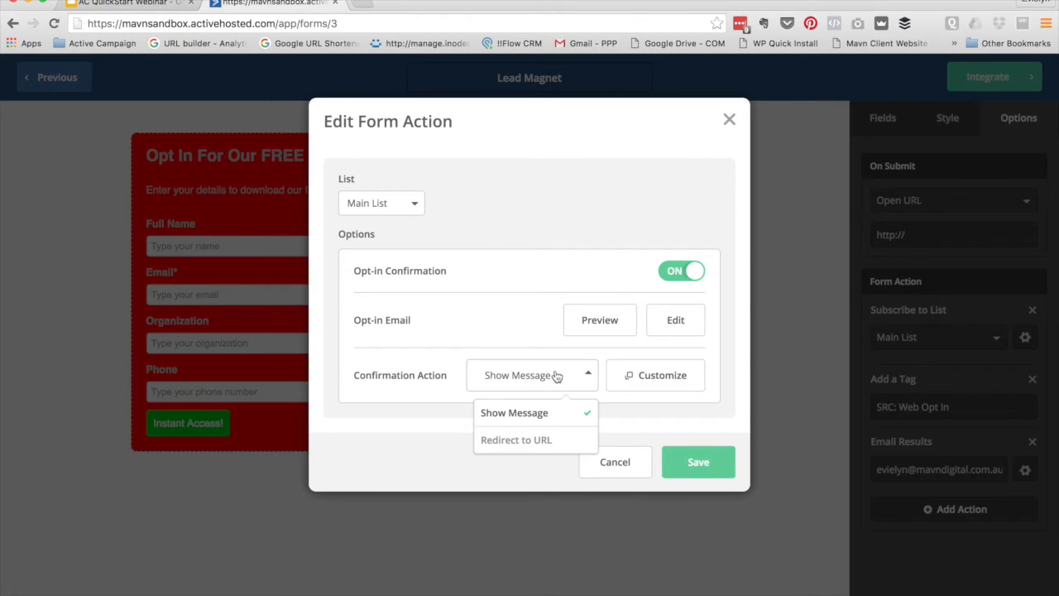
left_click(394, 396)
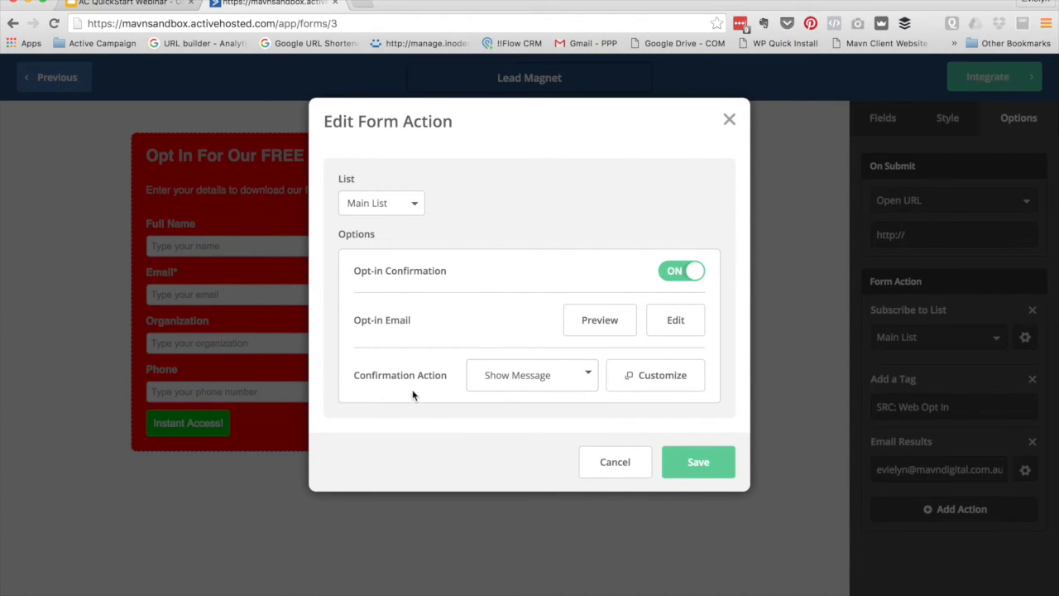
left_click(496, 377)
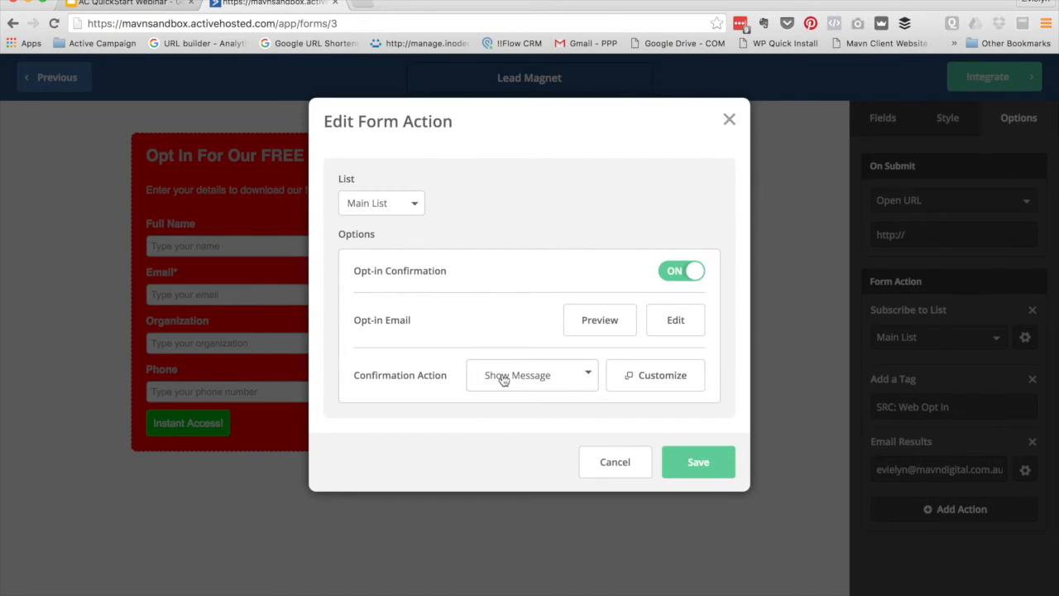
left_click(391, 378)
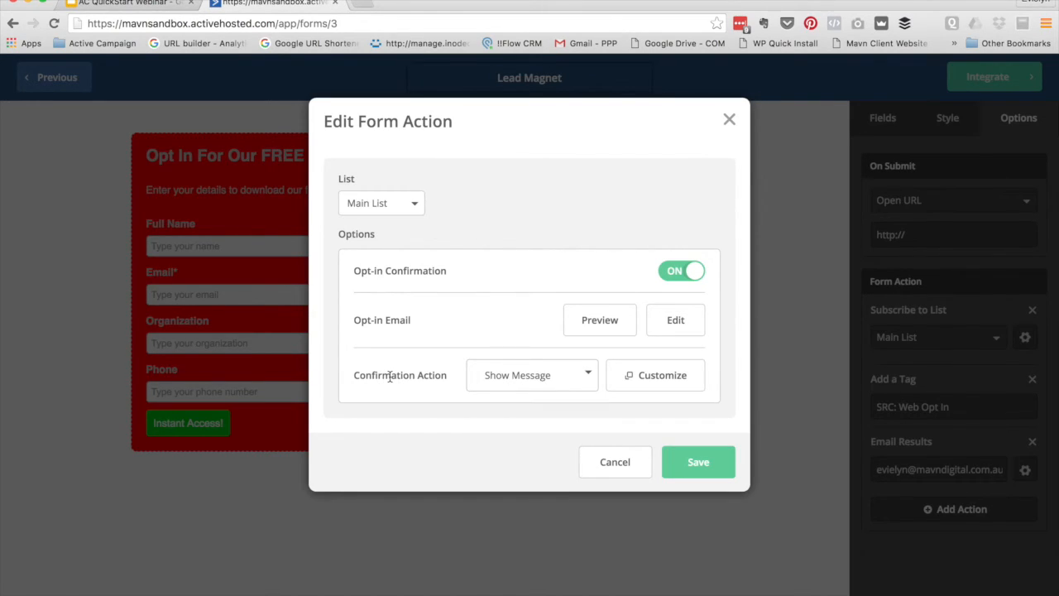
left_click(530, 386)
left_click(432, 374)
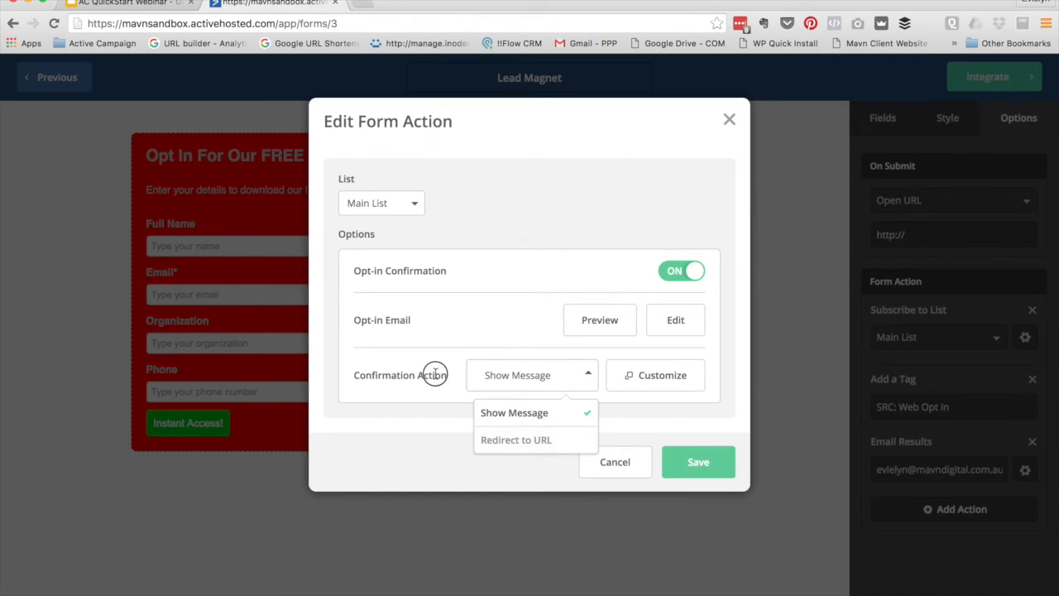
left_click(682, 273)
left_click(697, 351)
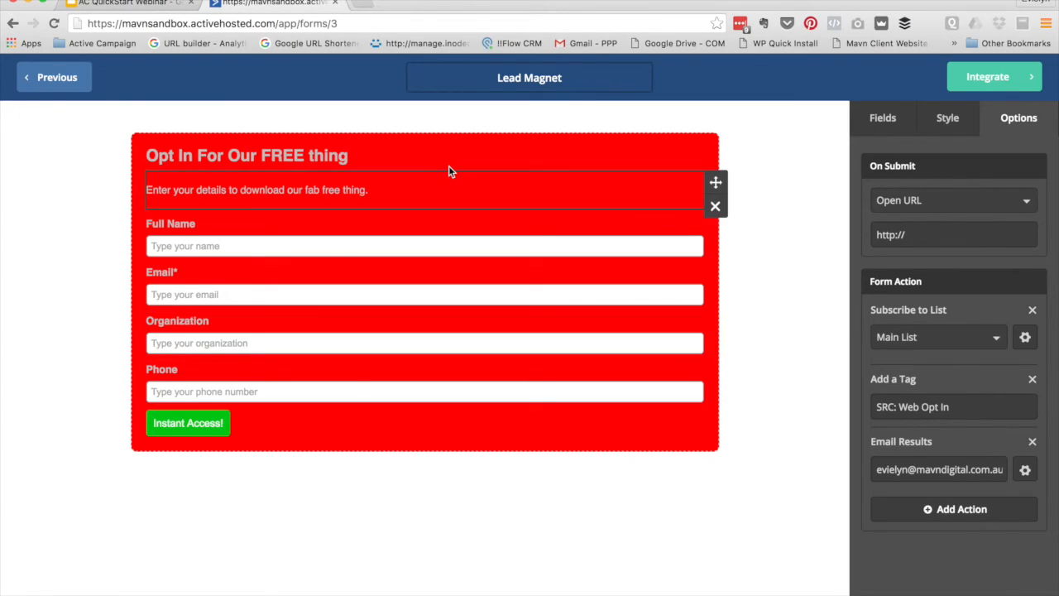
left_click(1000, 83)
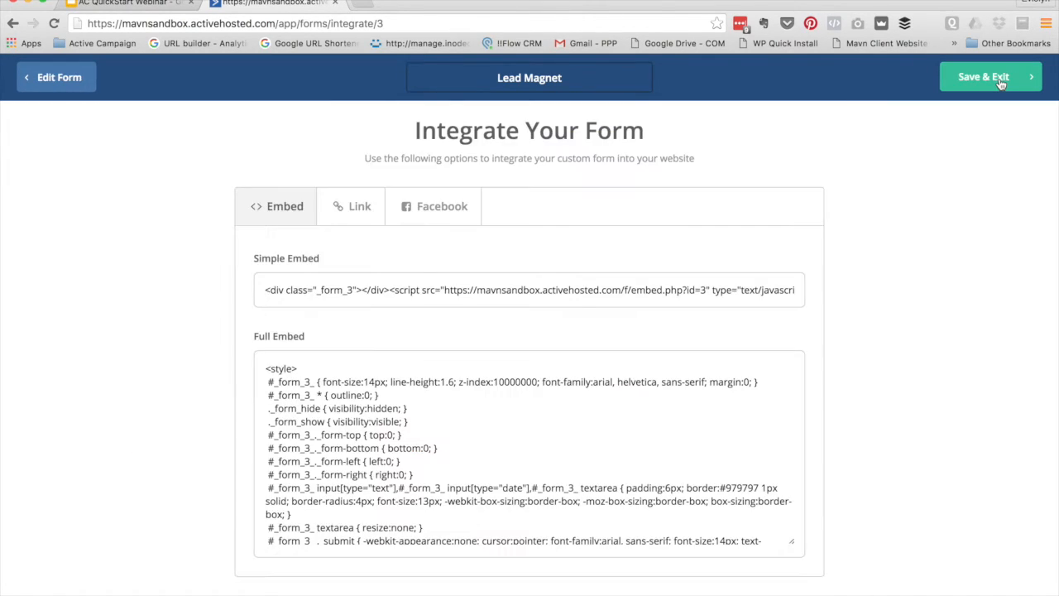
left_click(296, 289)
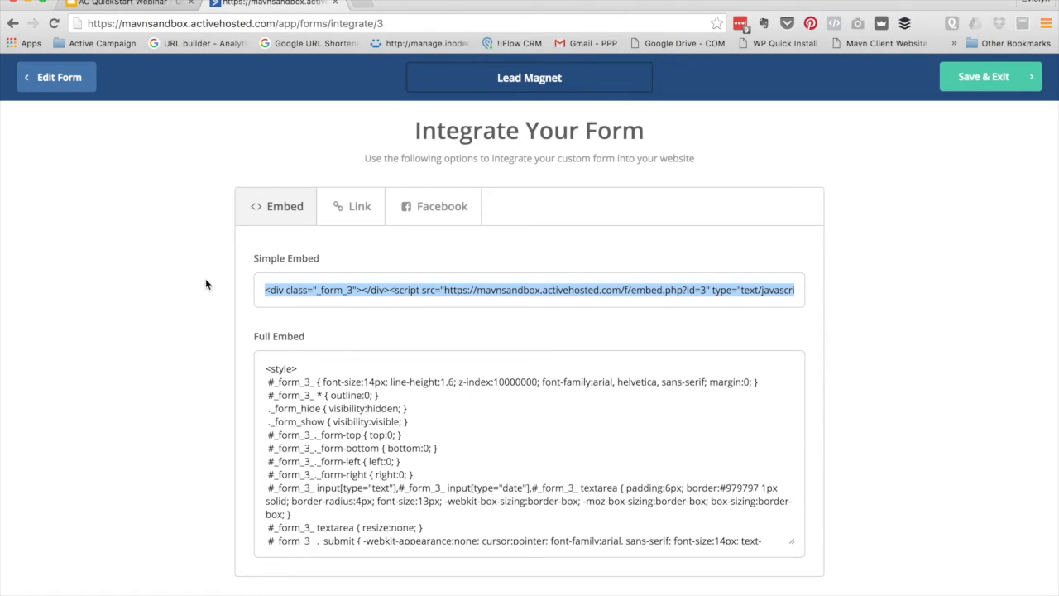
left_click(350, 217)
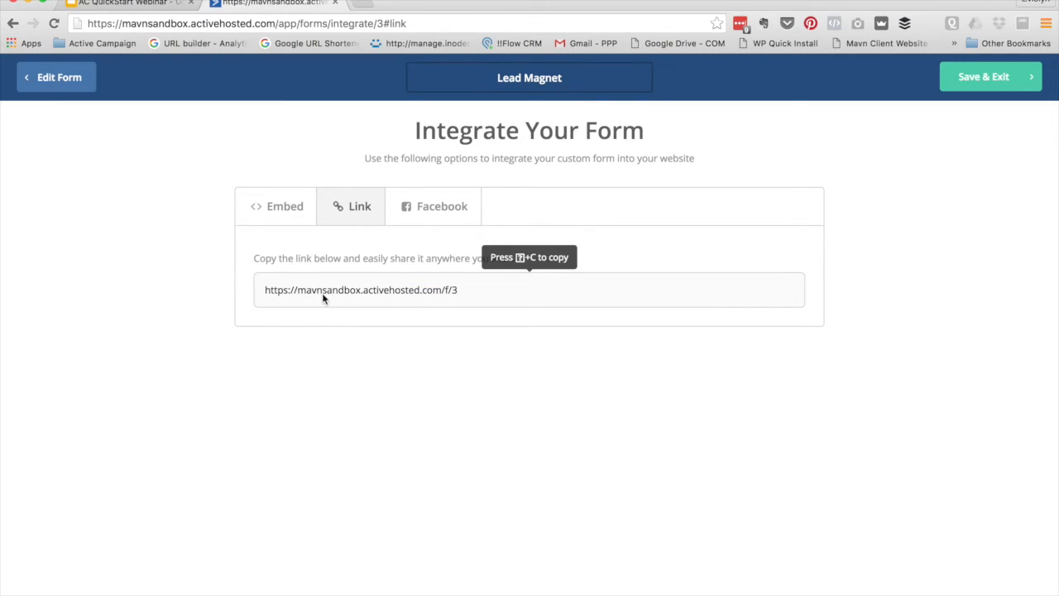
Load the copied share link in a new tab to preview the live form
left_click(429, 291)
key("super+c")
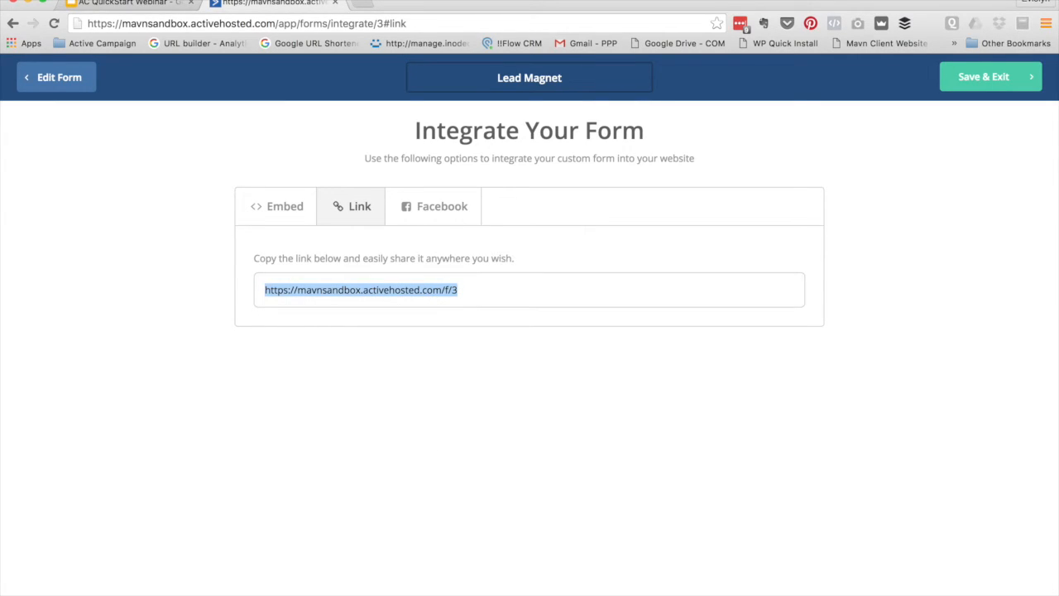
left_click(362, 3)
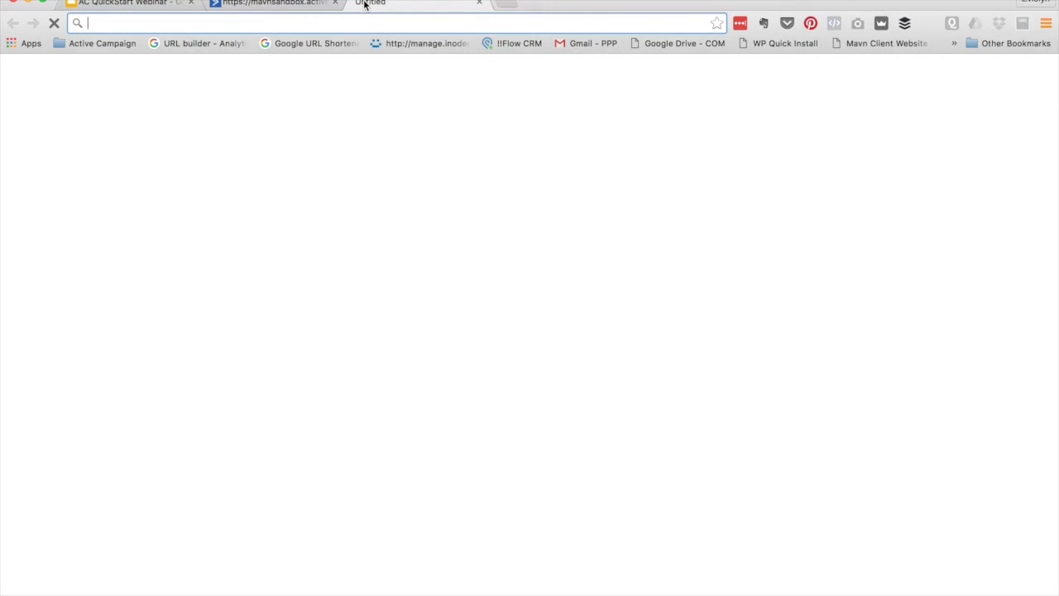
key("super+v")
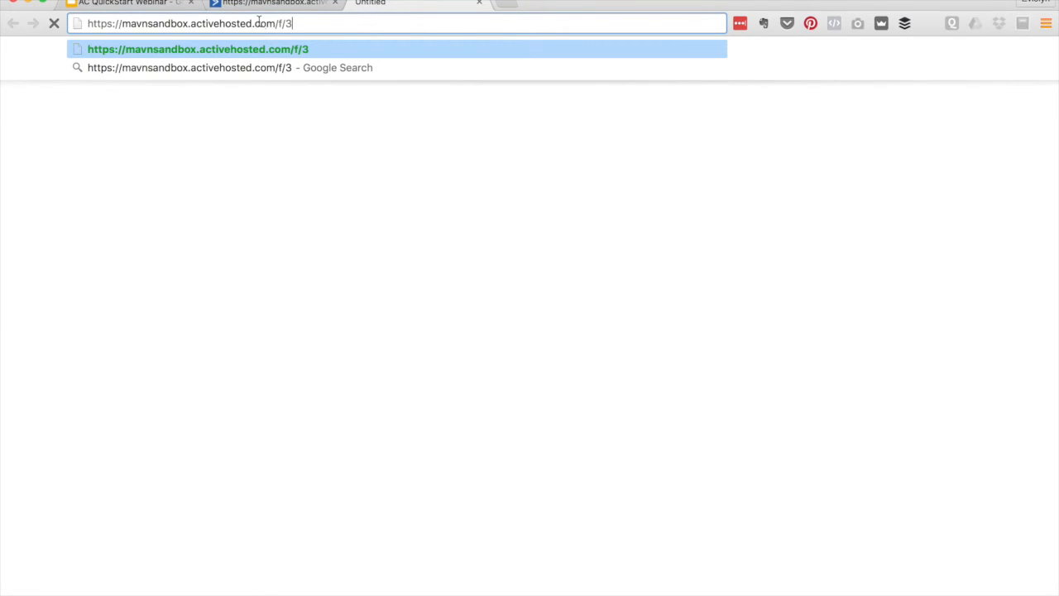
key("Return")
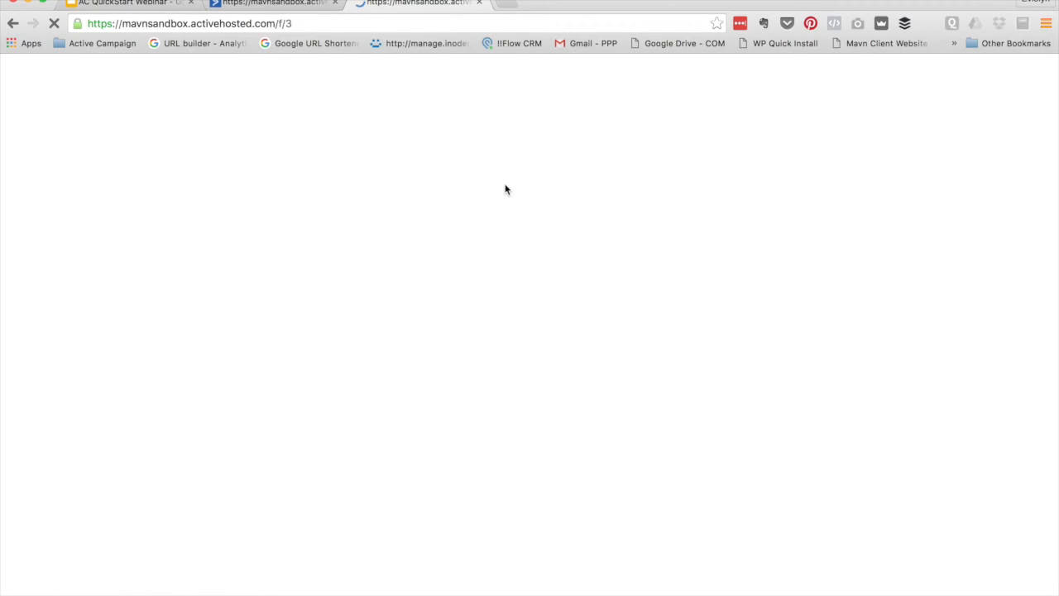
left_click(246, 7)
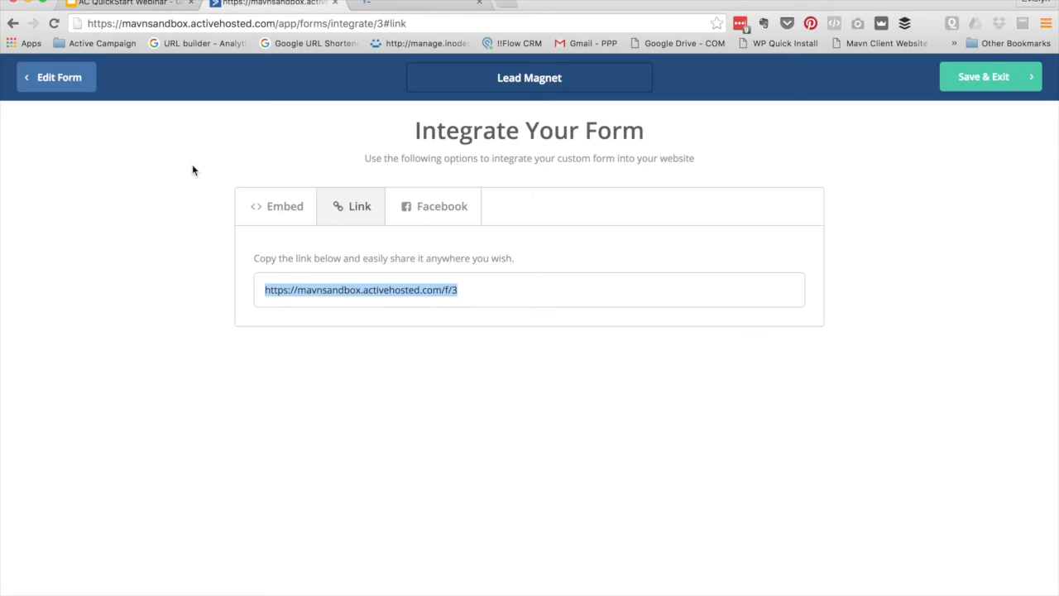
Look over the Facebook page-tab option, then Save & Exit the form
left_click(409, 202)
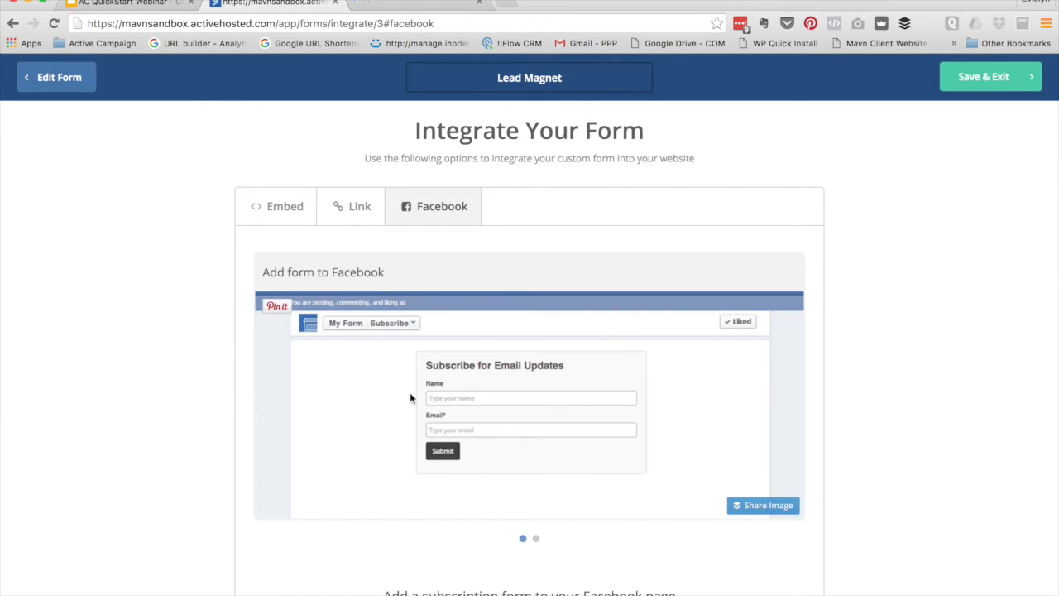
scroll(160, 316, "down", 3)
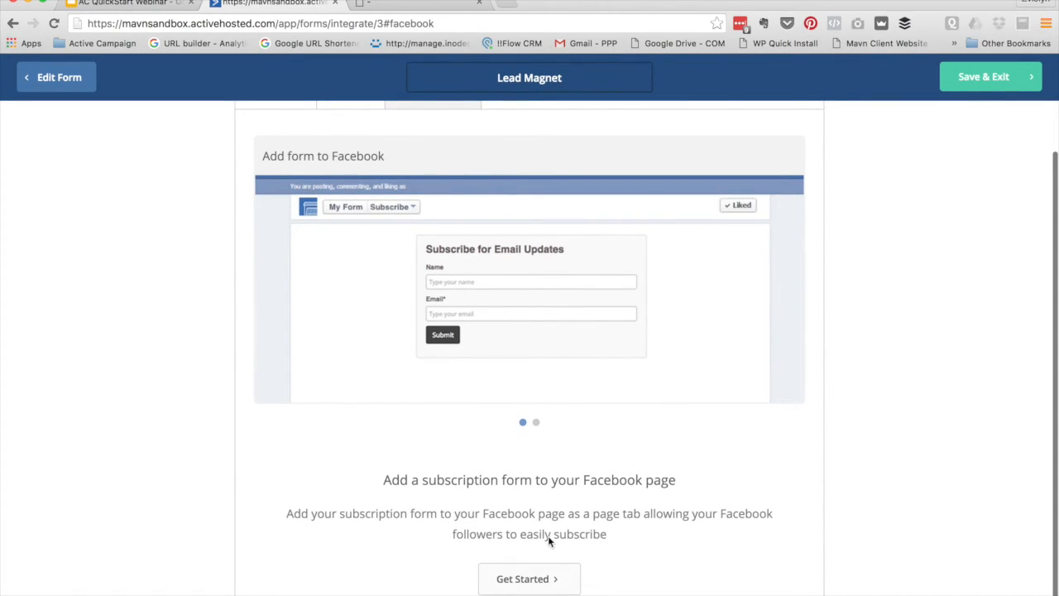
scroll(398, 395, "up", 2)
scroll(398, 396, "up", 1)
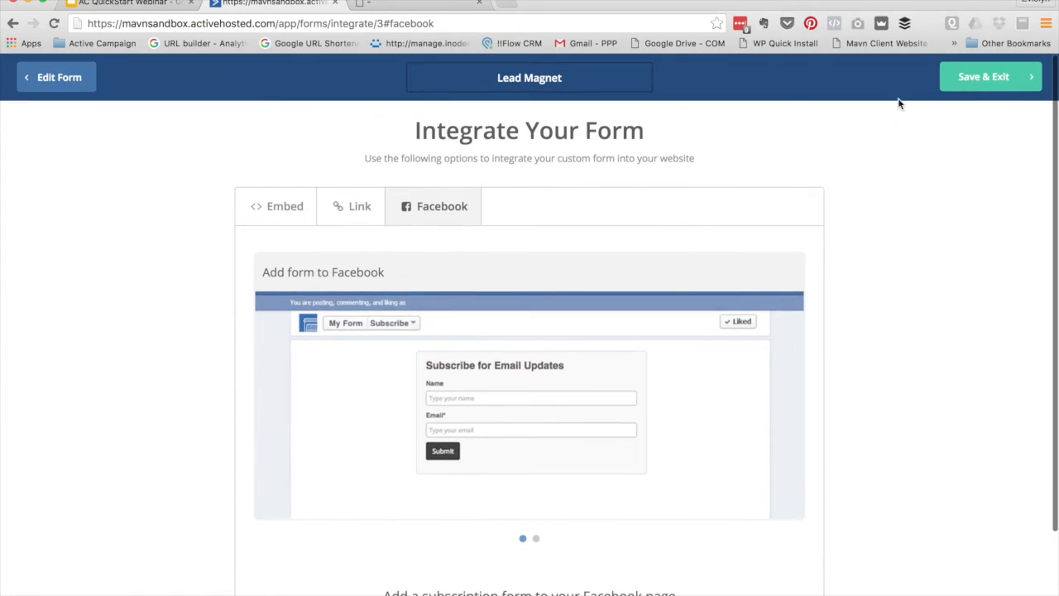
left_click(975, 80)
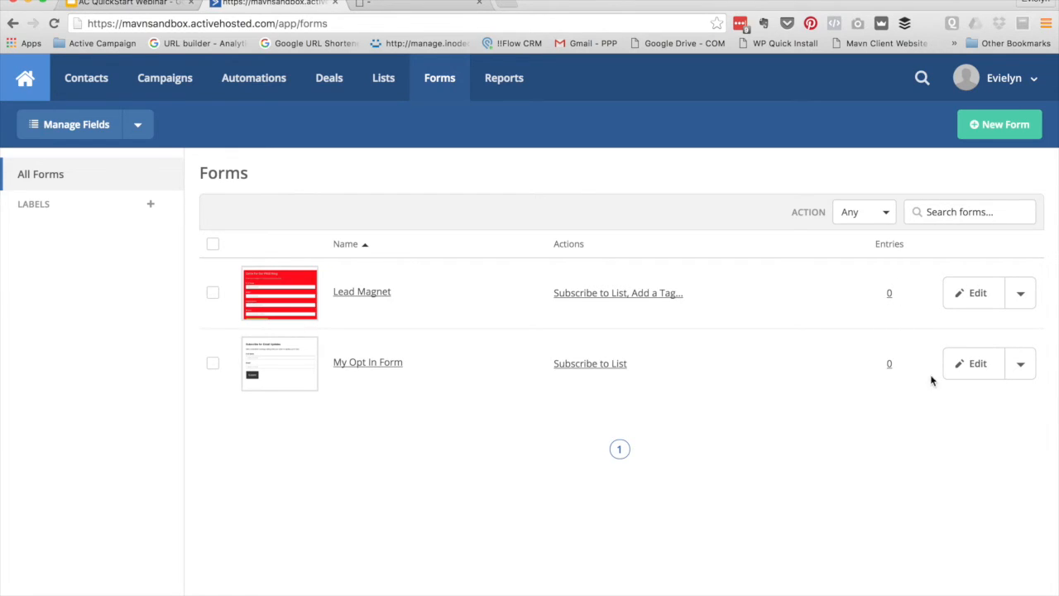
Check the My Opt In Form actions list, which offers Duplicate, then close it
left_click(1019, 369)
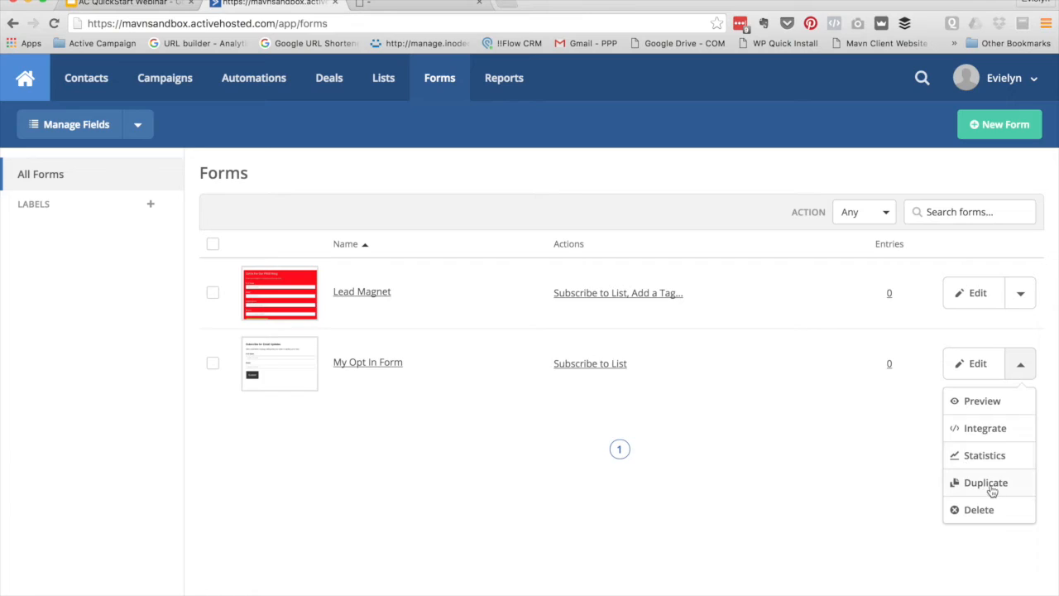
left_click(783, 411)
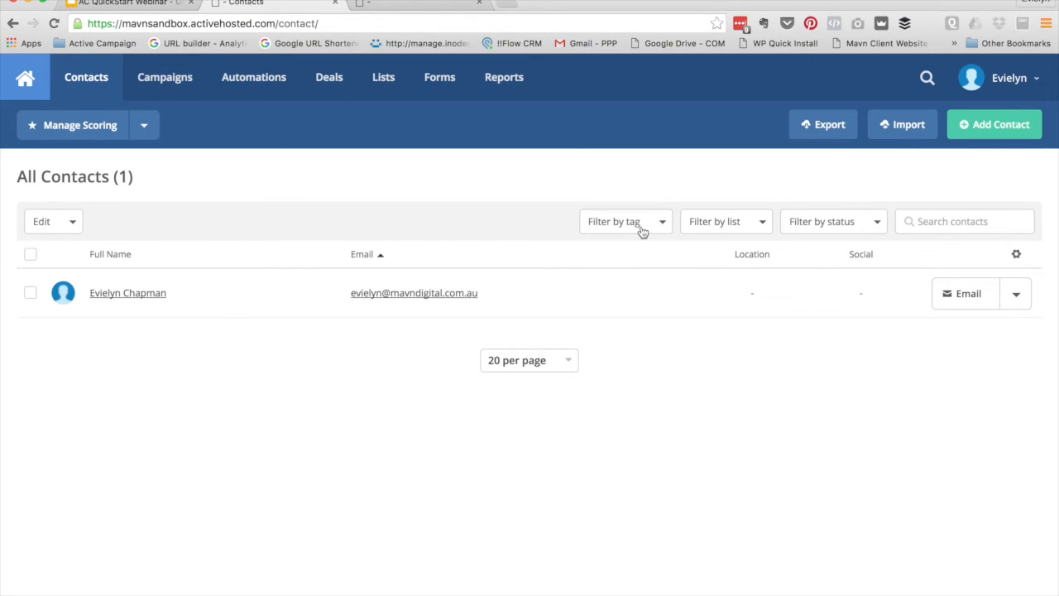
left_click(831, 224)
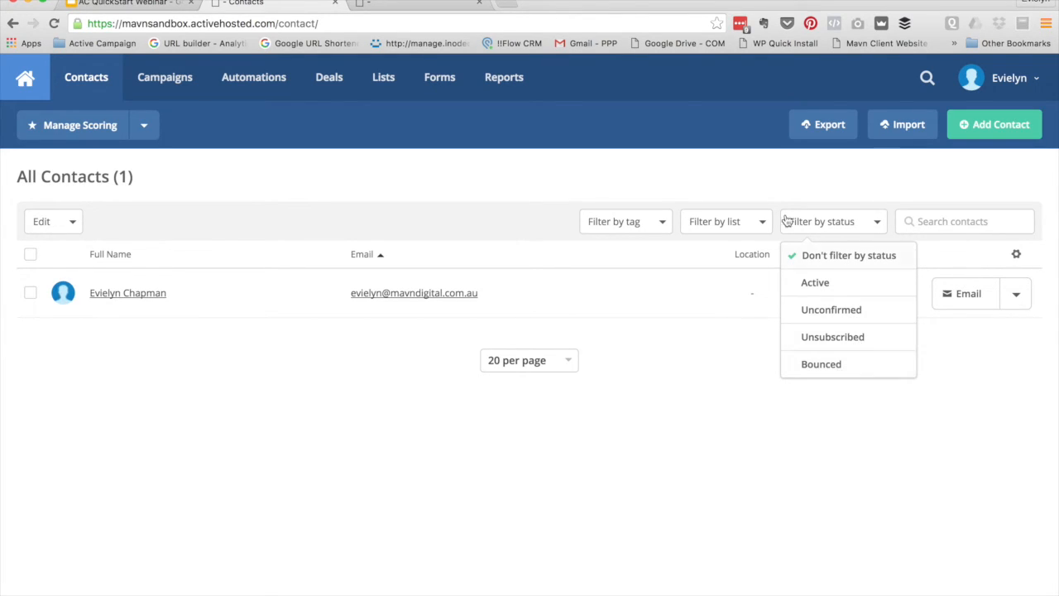
left_click(723, 221)
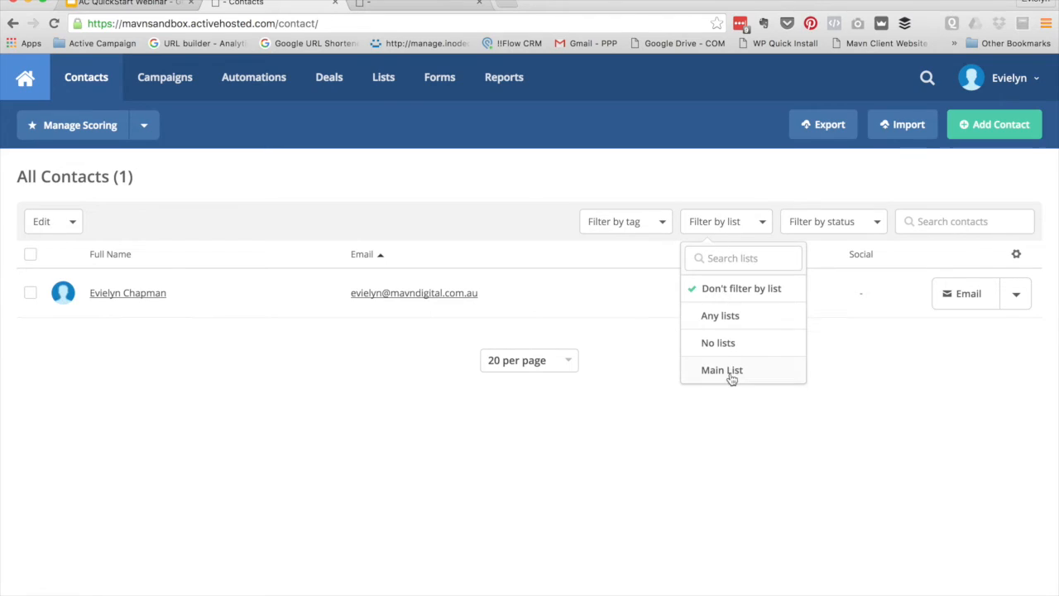
left_click(631, 229)
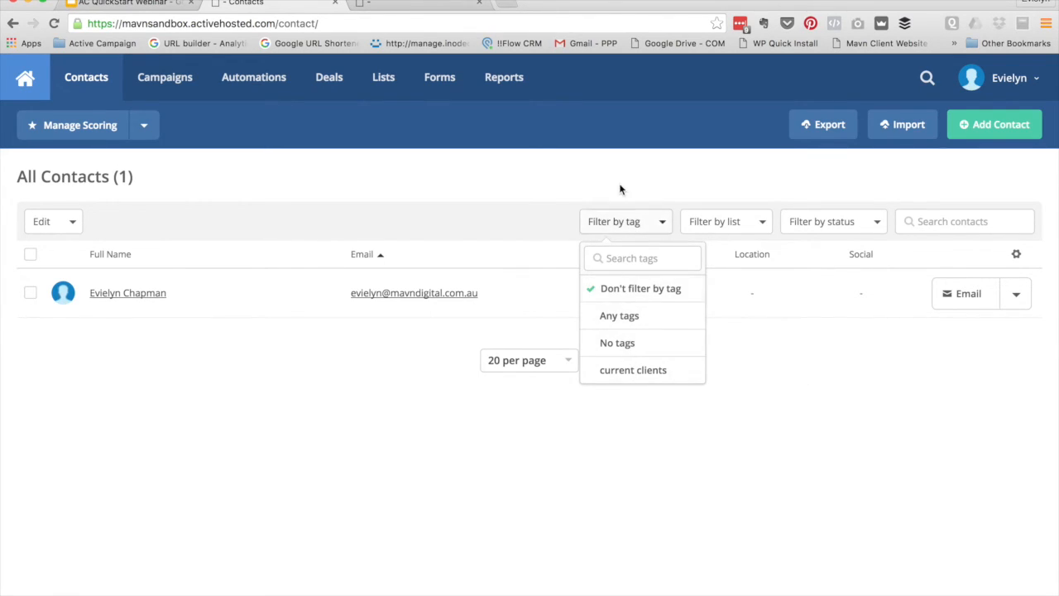
Dismiss the Filter by tag options and focus the Search contacts box to reveal Advanced search
left_click(548, 205)
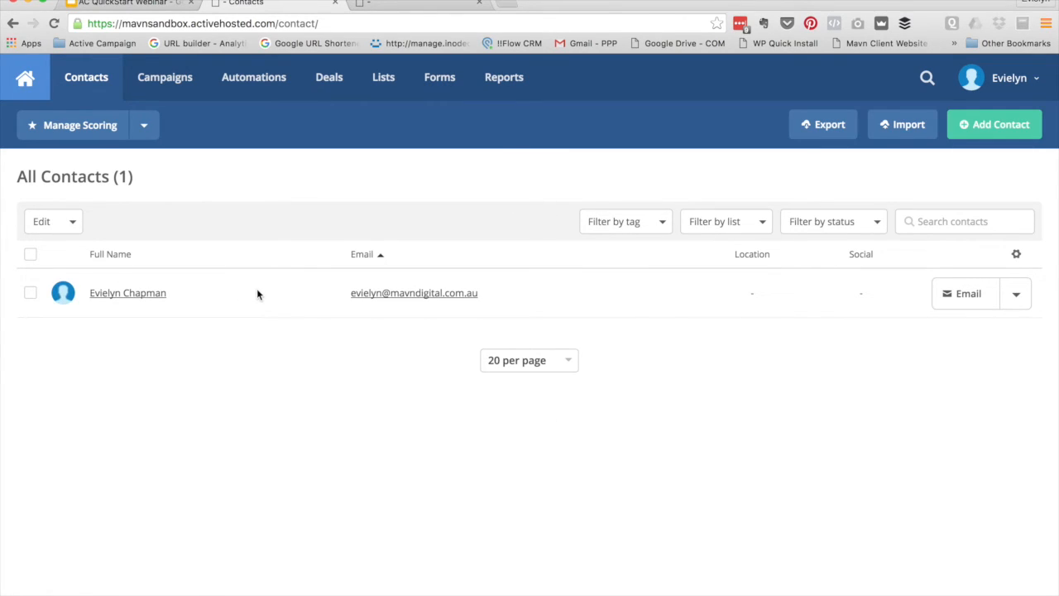
left_click(977, 223)
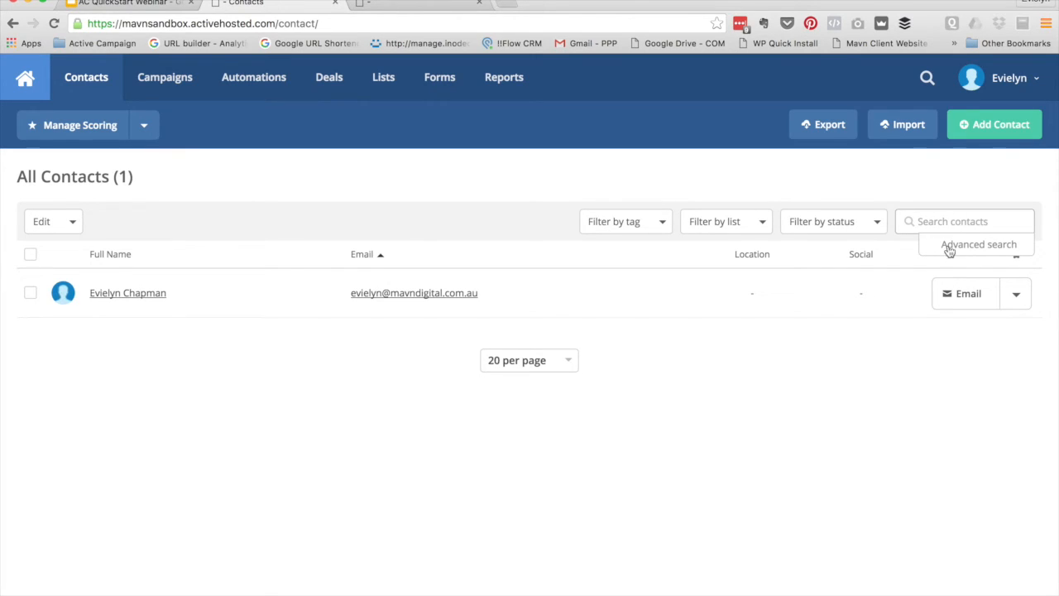
Open advanced search, add a condition row, and browse the Actions condition category
left_click(955, 245)
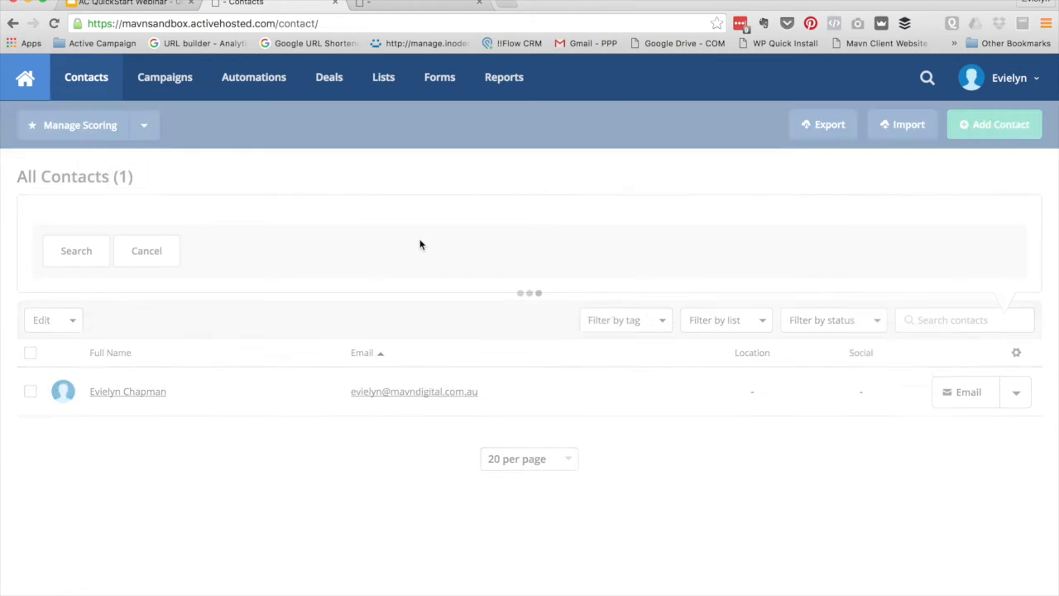
left_click(538, 284)
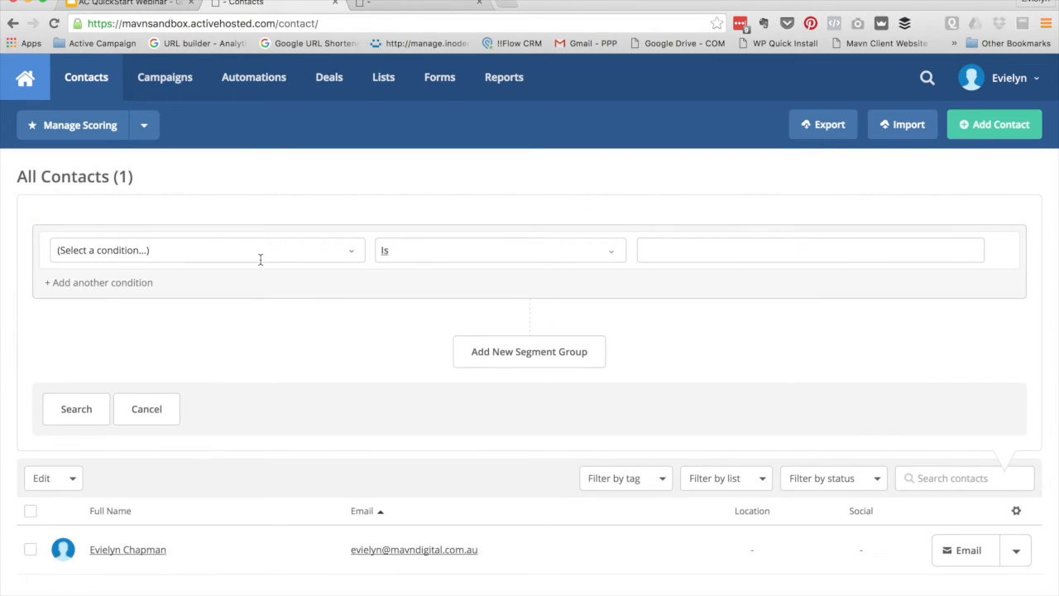
left_click(350, 248)
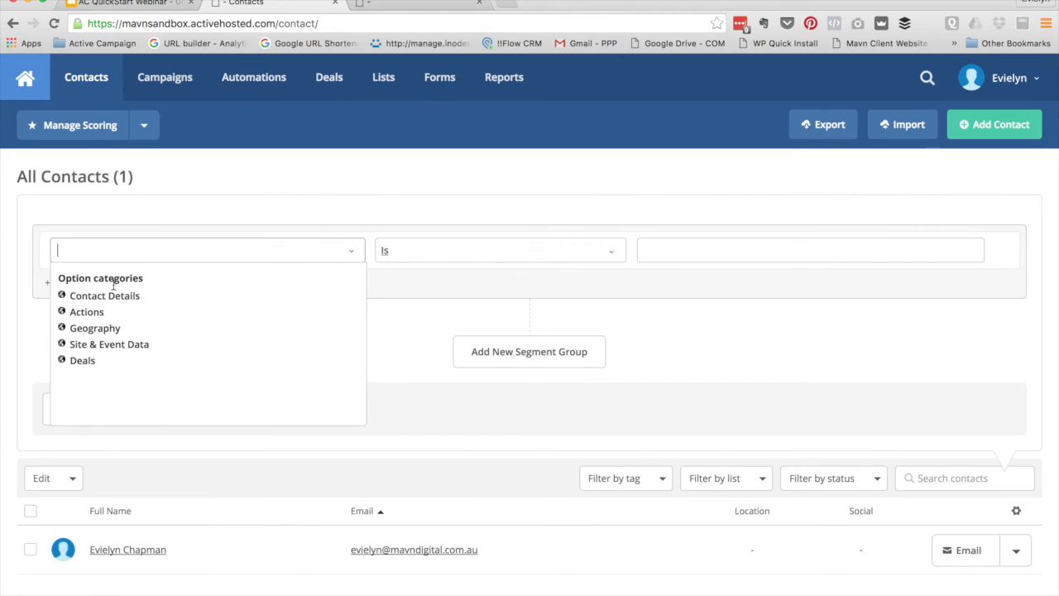
left_click(86, 312)
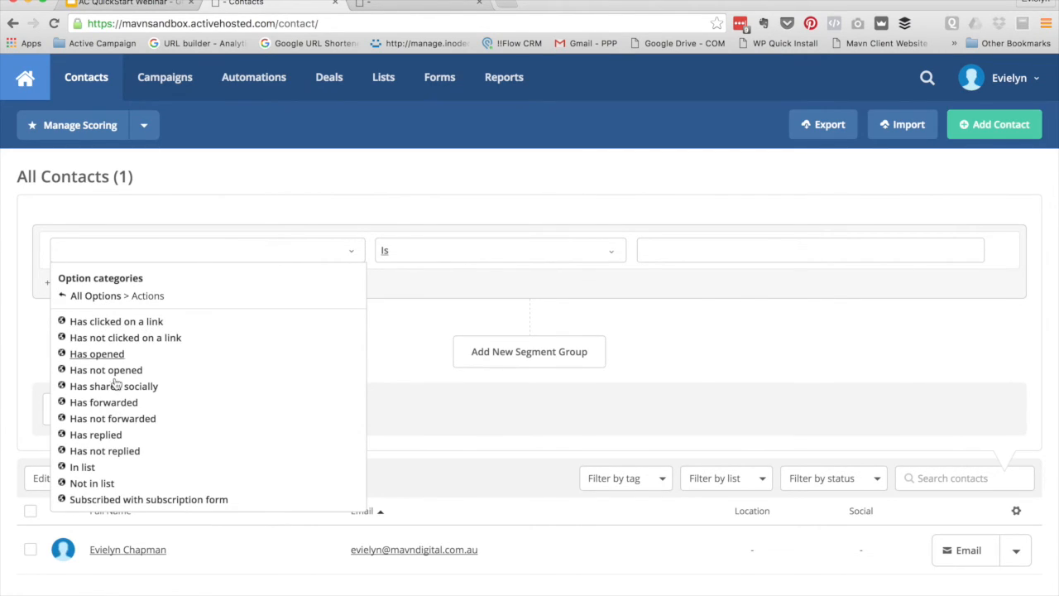
scroll(113, 382, "down", 5)
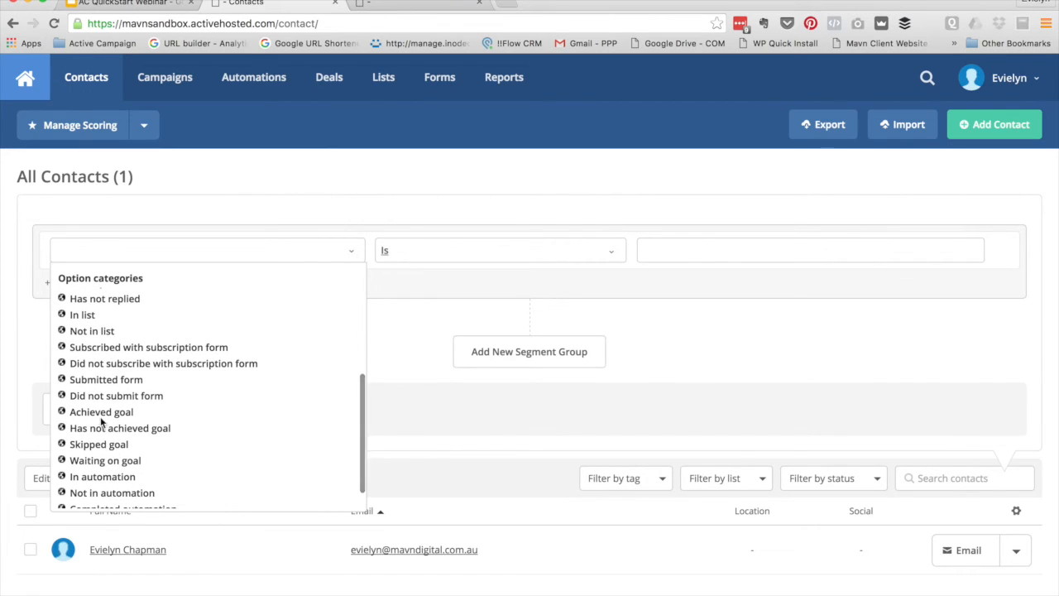
scroll(110, 380, "down", 3)
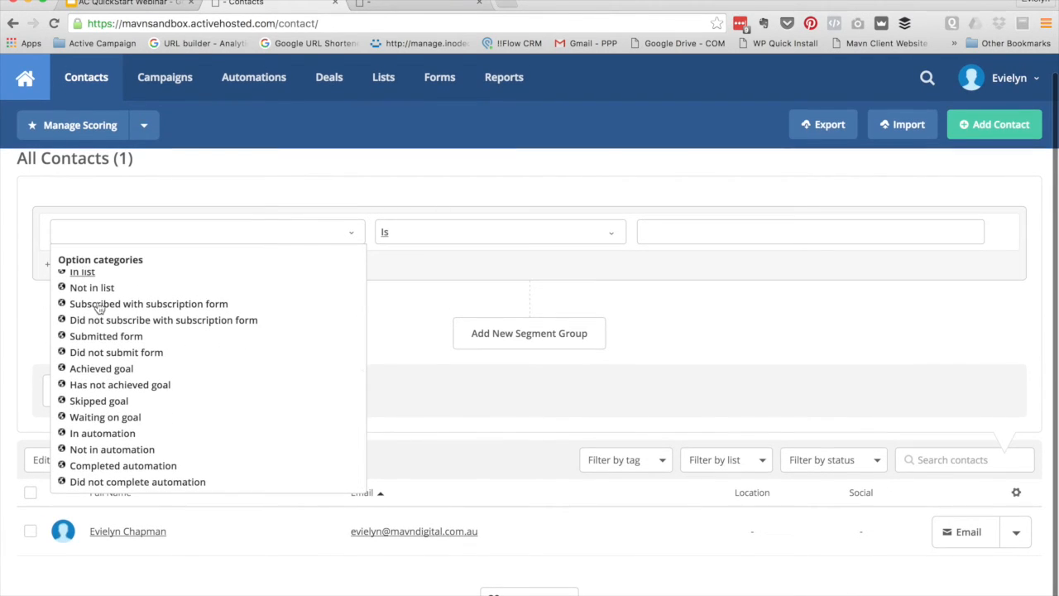
scroll(106, 323, "up", 4)
scroll(106, 323, "up", 5)
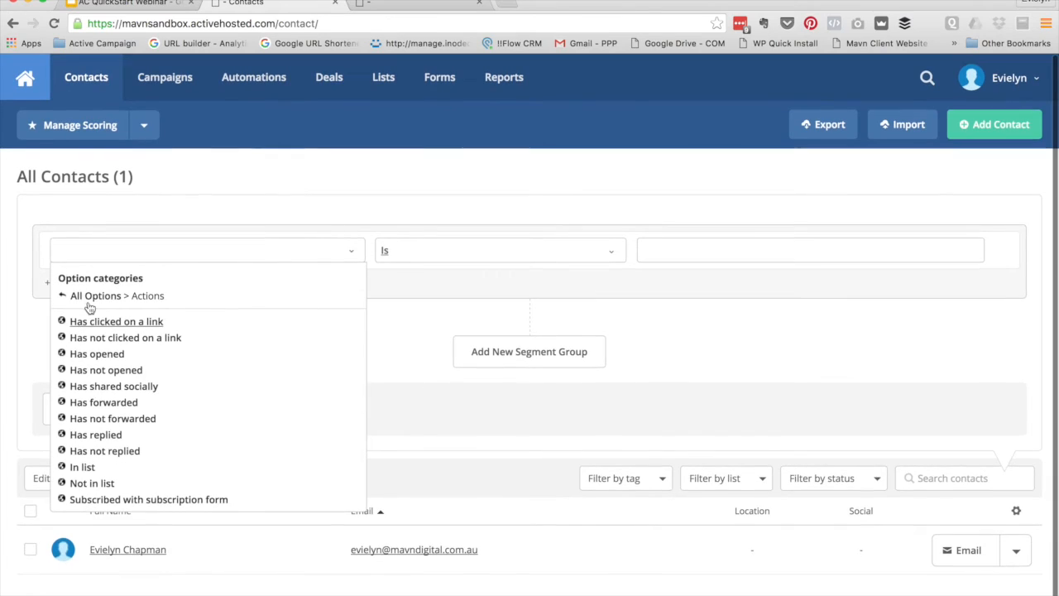
Review the Geography and Contact Details condition fields, then open the only contact's record
left_click(89, 296)
left_click(90, 329)
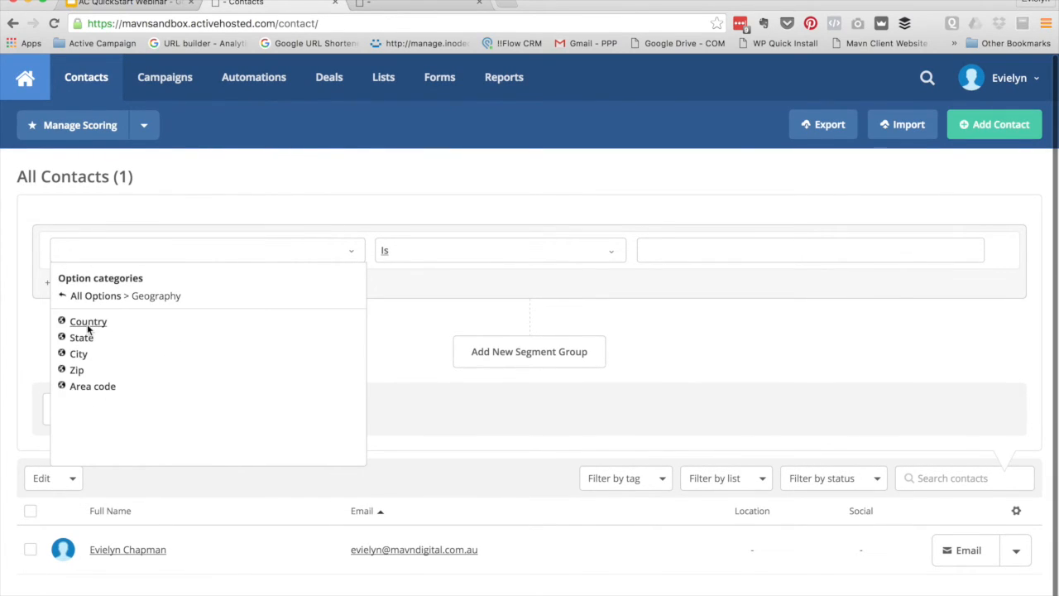
left_click(89, 297)
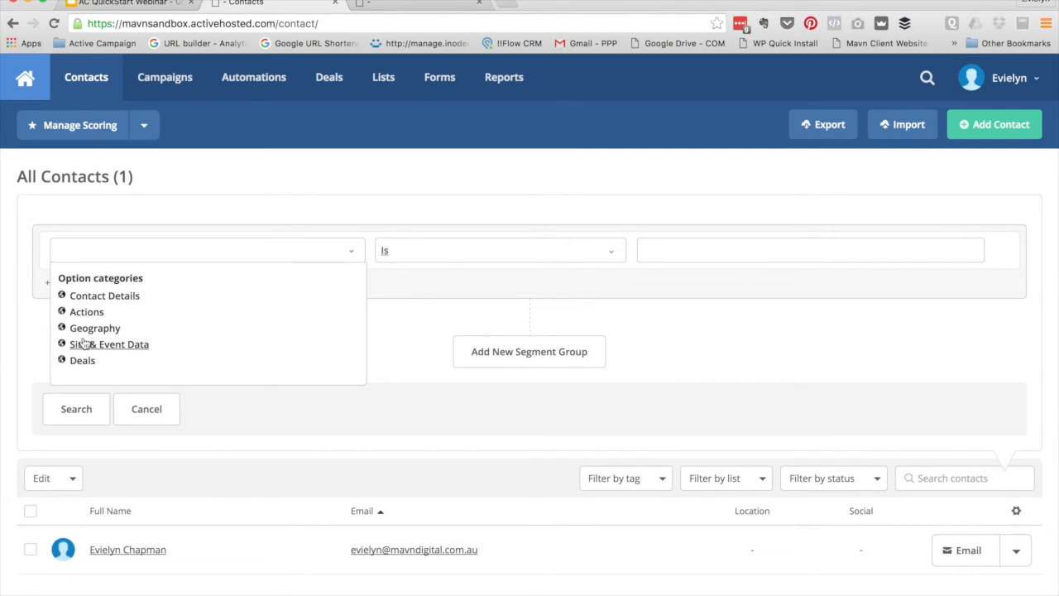
left_click(86, 296)
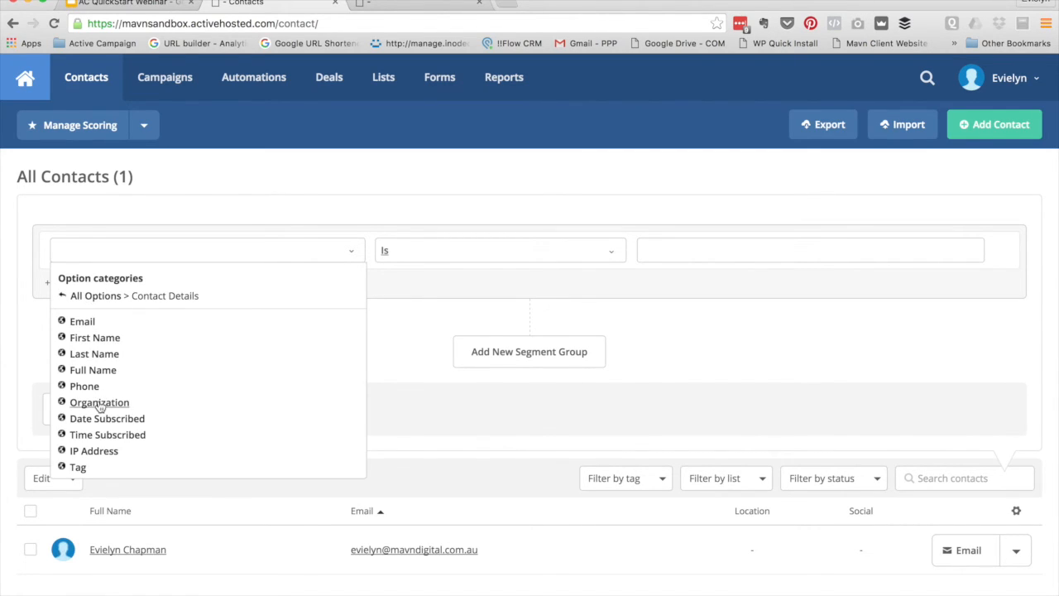
scroll(100, 406, "down", 1)
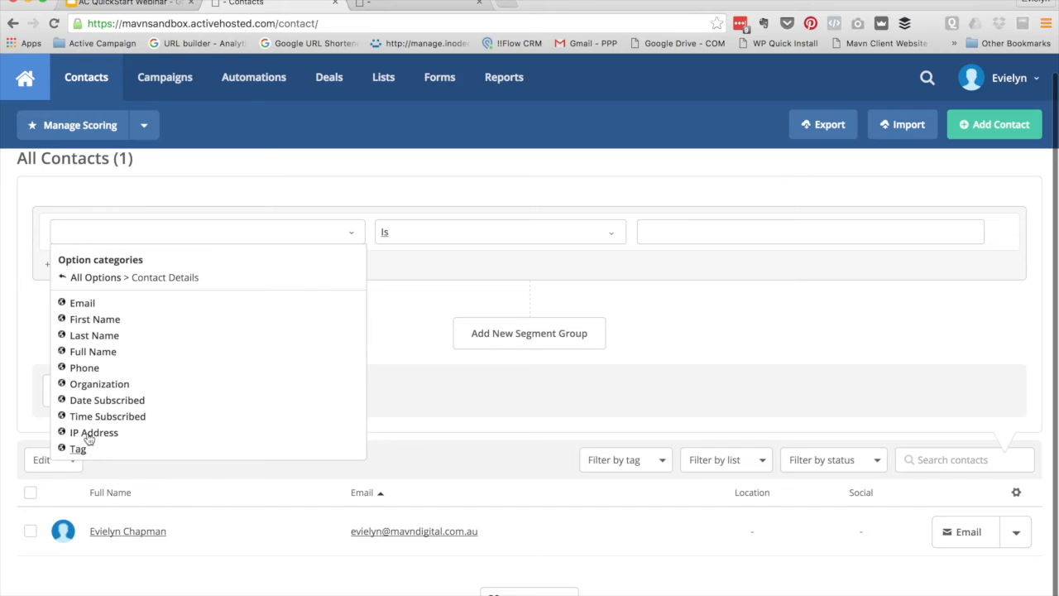
left_click(409, 309)
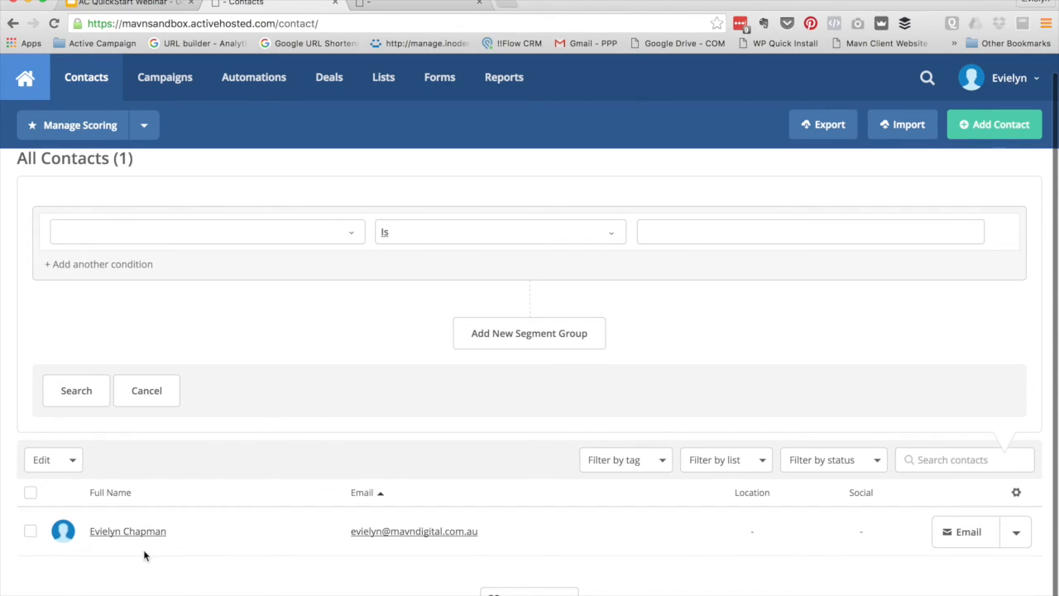
left_click(120, 536)
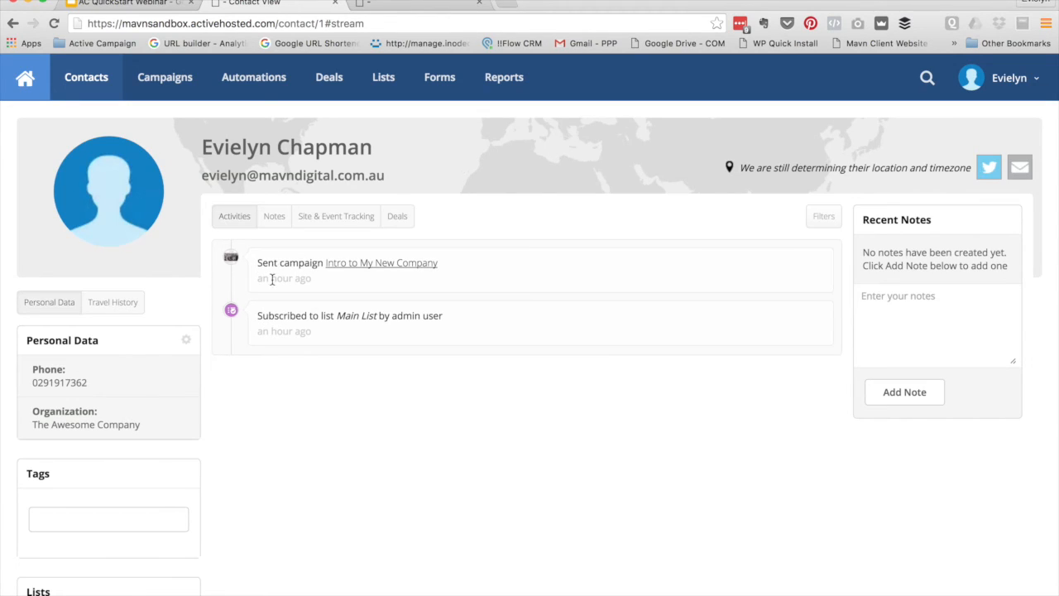
Check the activity timestamps, then scroll down through Personal Data, Tags and Lists
mouse_move(272, 280)
scroll(463, 411, "down", 2)
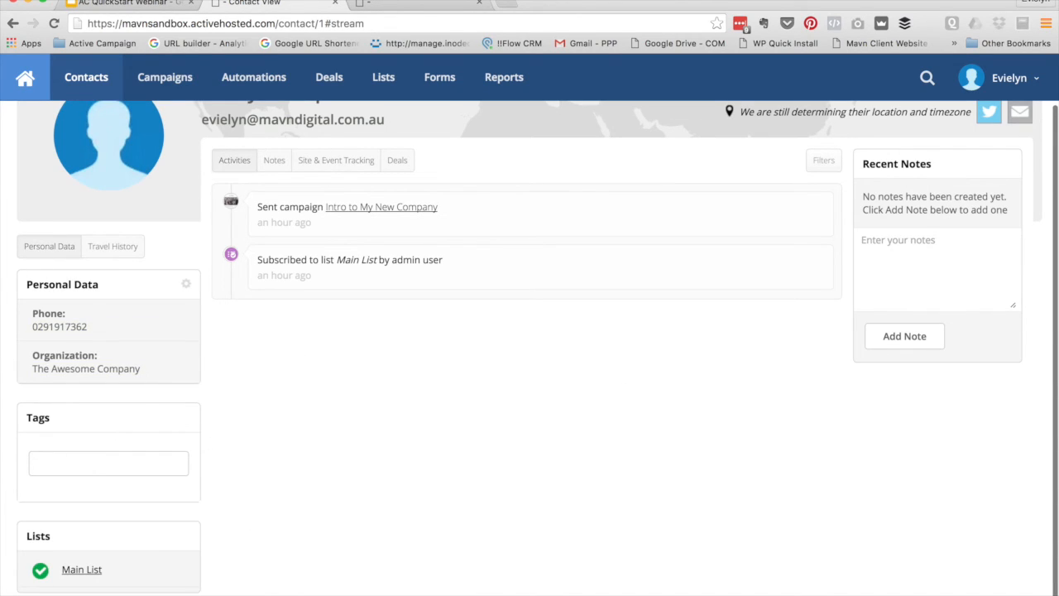
scroll(94, 354, "down", 1)
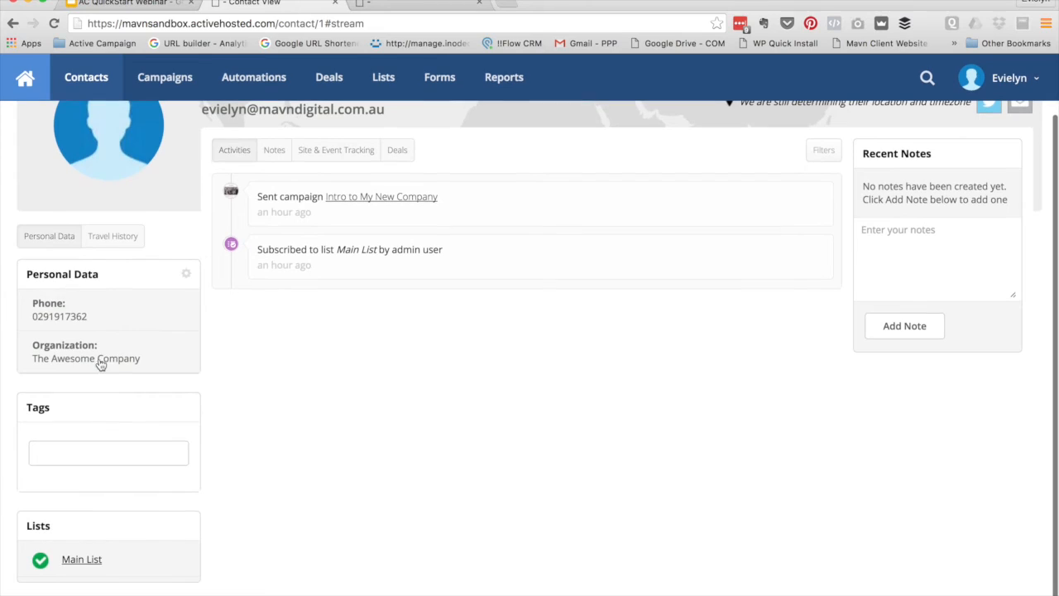
left_click(186, 277)
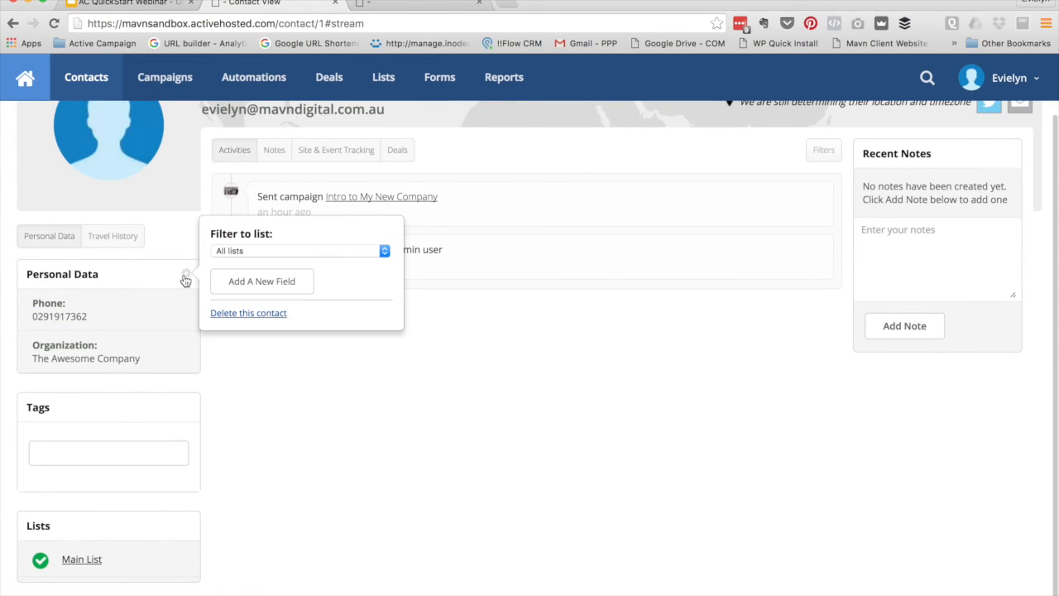
left_click(288, 253)
left_click(300, 260)
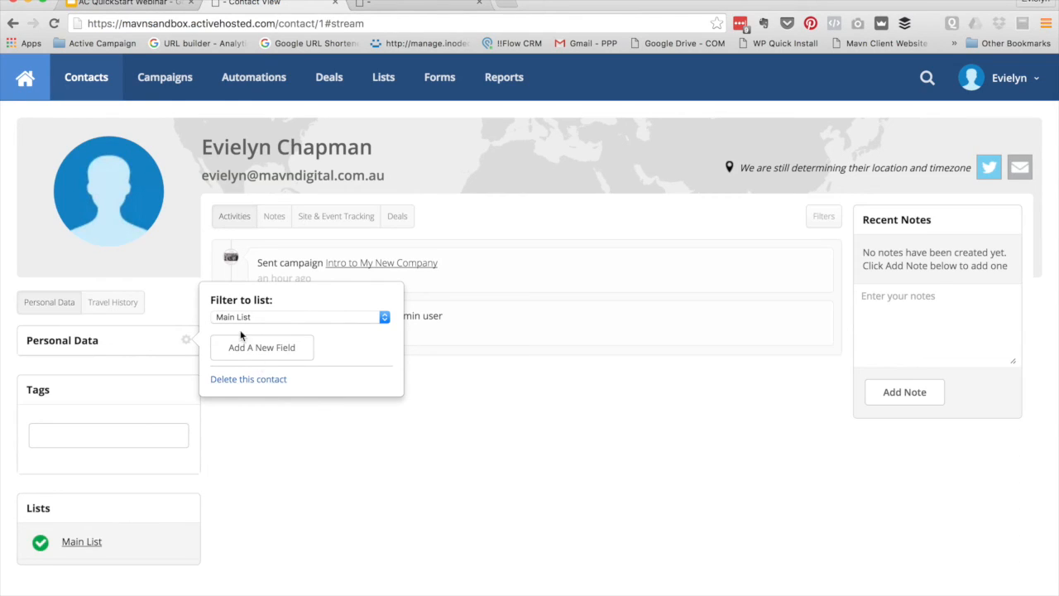
left_click(239, 317)
left_click(162, 334)
left_click(240, 317)
left_click(240, 310)
left_click(474, 467)
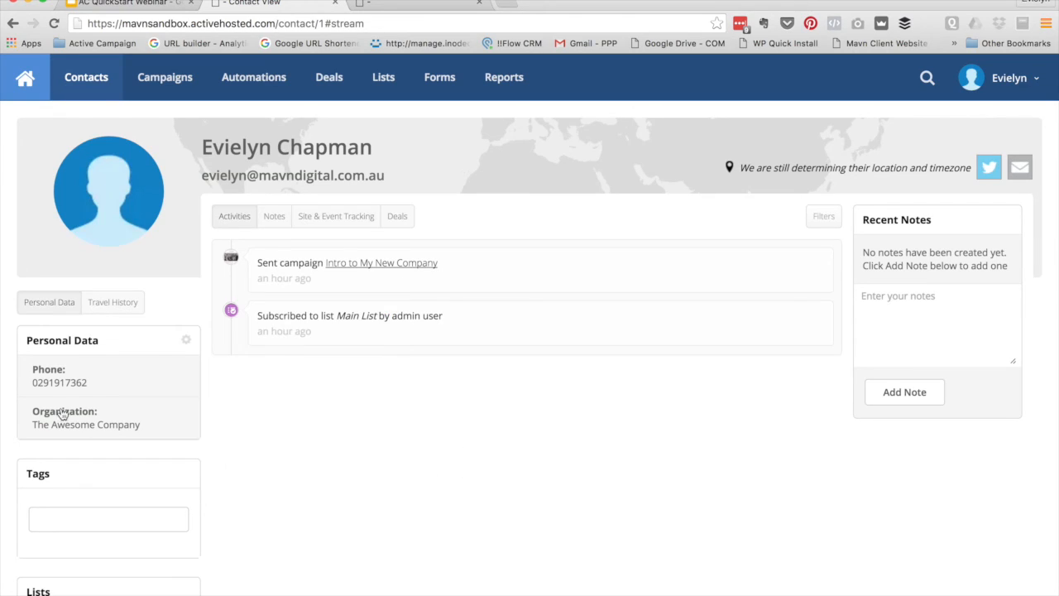
left_click(76, 387)
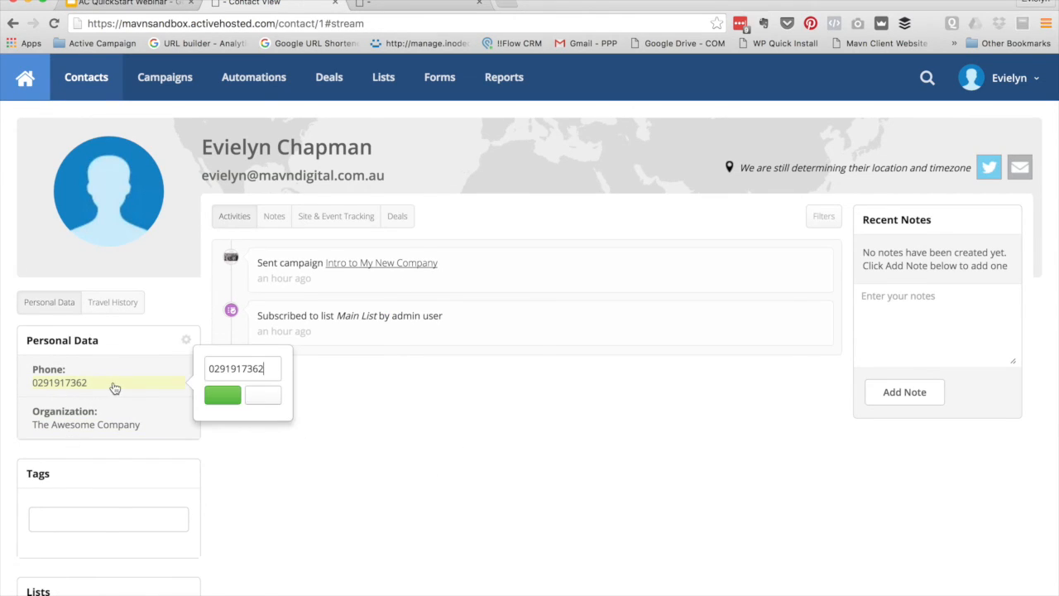
left_click(264, 395)
scroll(86, 427, "down", 2)
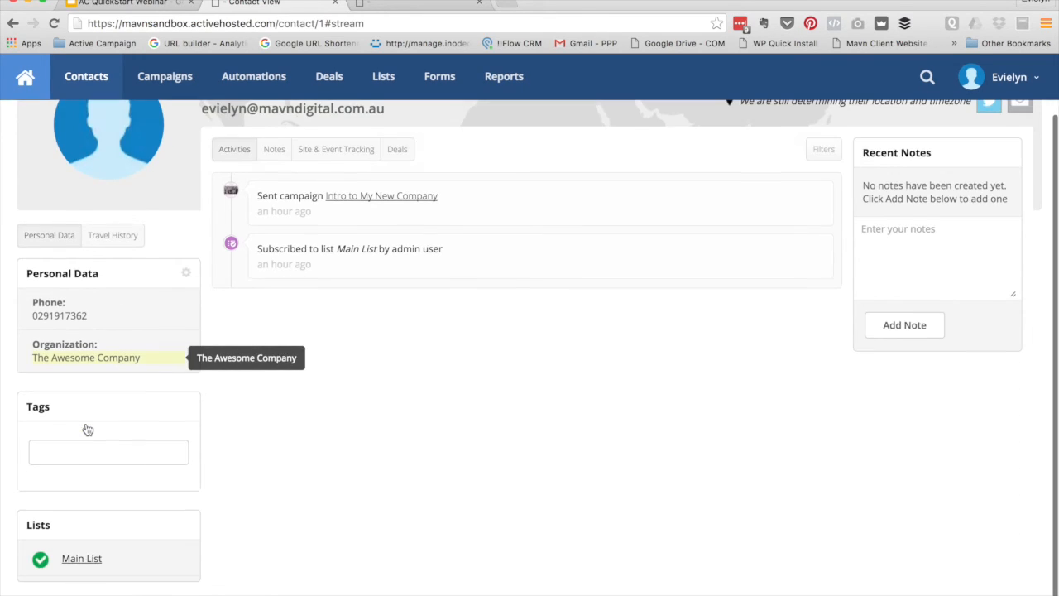
In the contact's Tags field, add 'Current Client' and 'Blog Subscriber' as tags
left_click(140, 446)
type("Cufret")
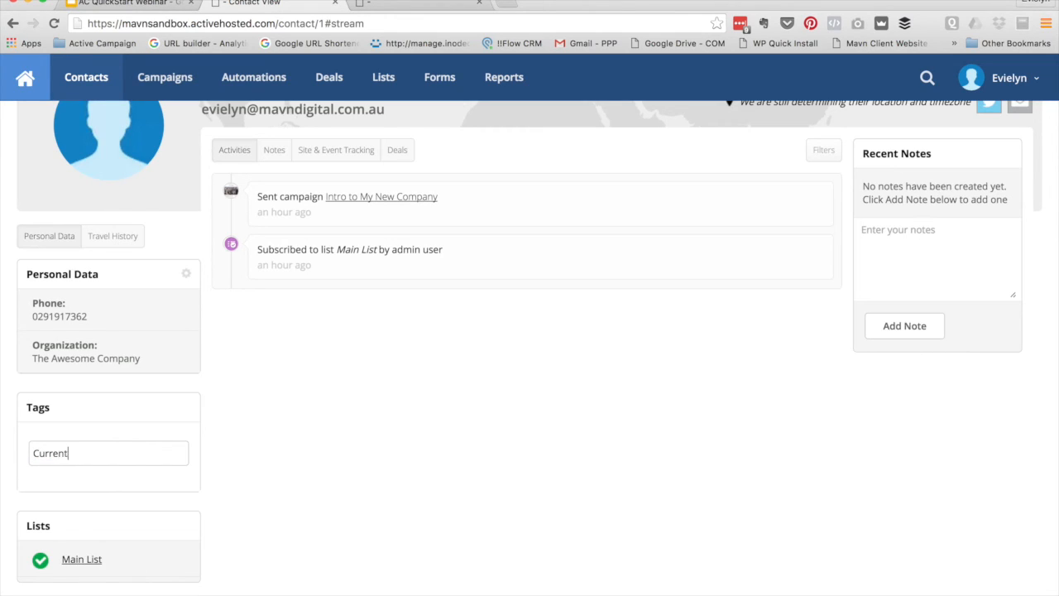
type("t Client")
key("Return")
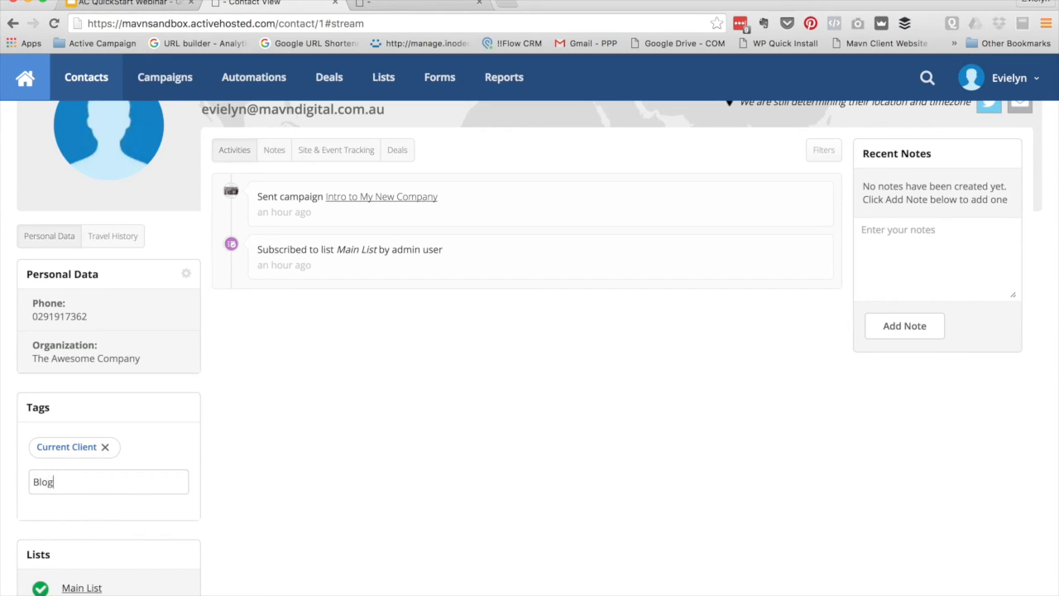
key("Return")
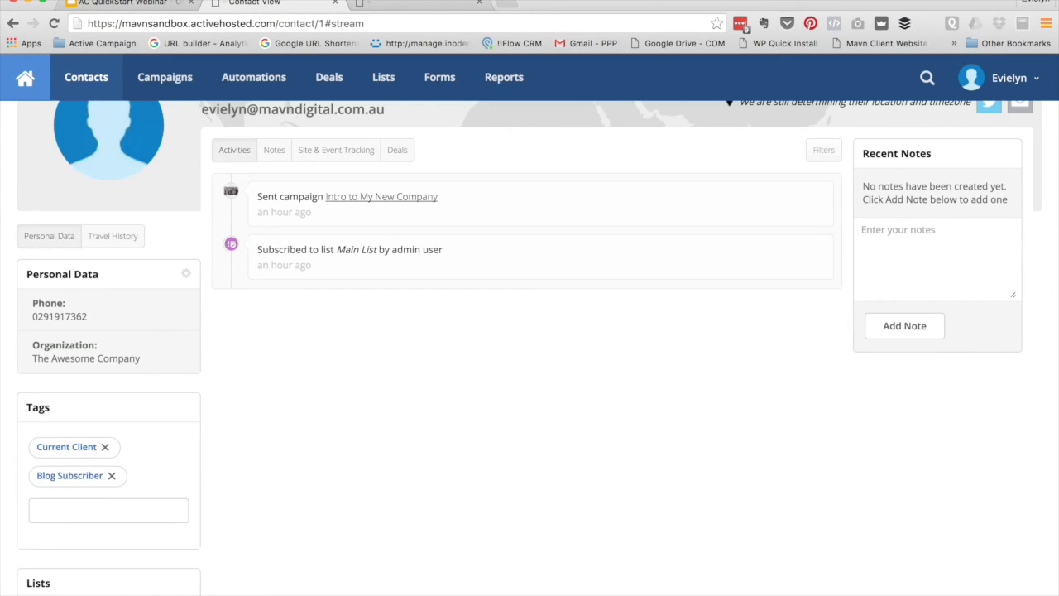
scroll(68, 453, "down", 2)
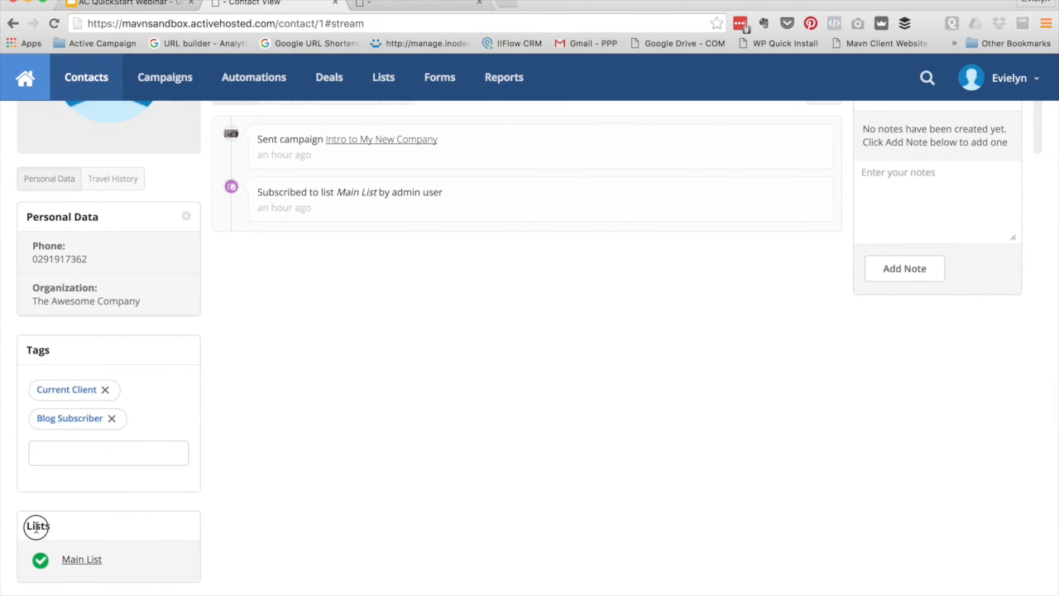
left_click(76, 563)
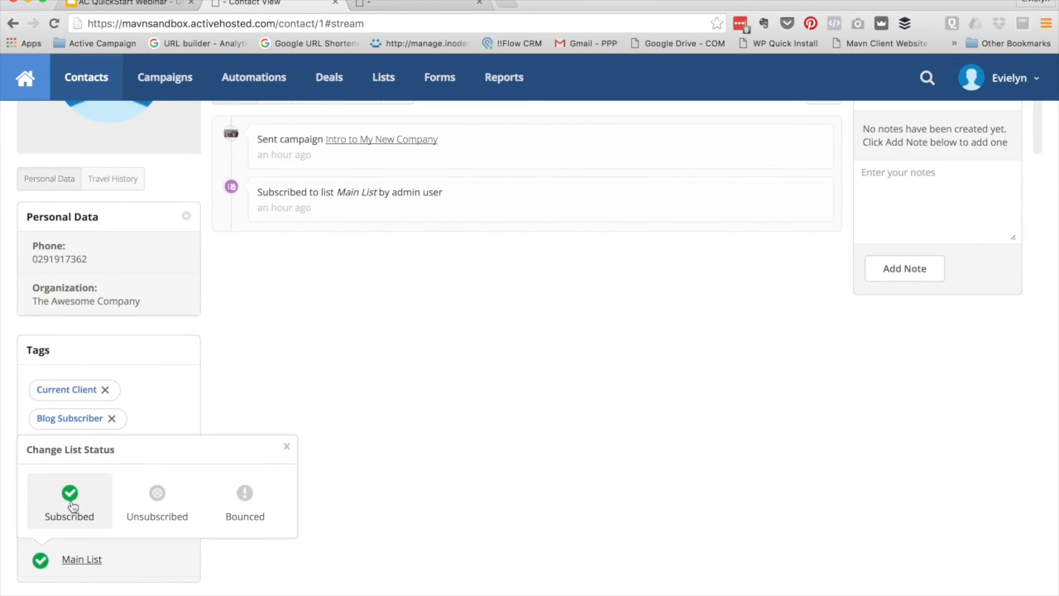
left_click(287, 447)
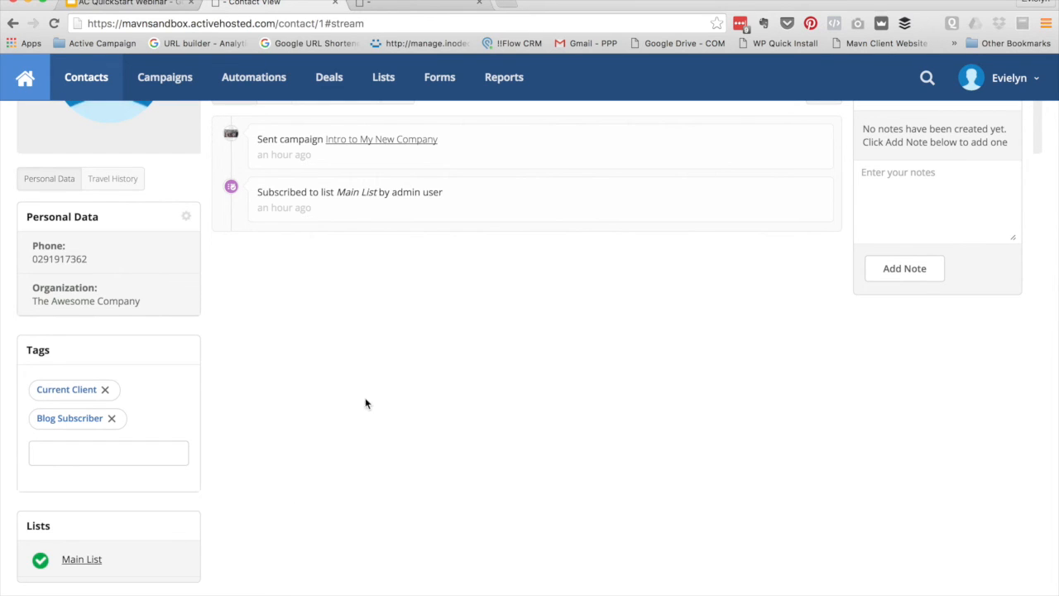
scroll(422, 546, "up", 4)
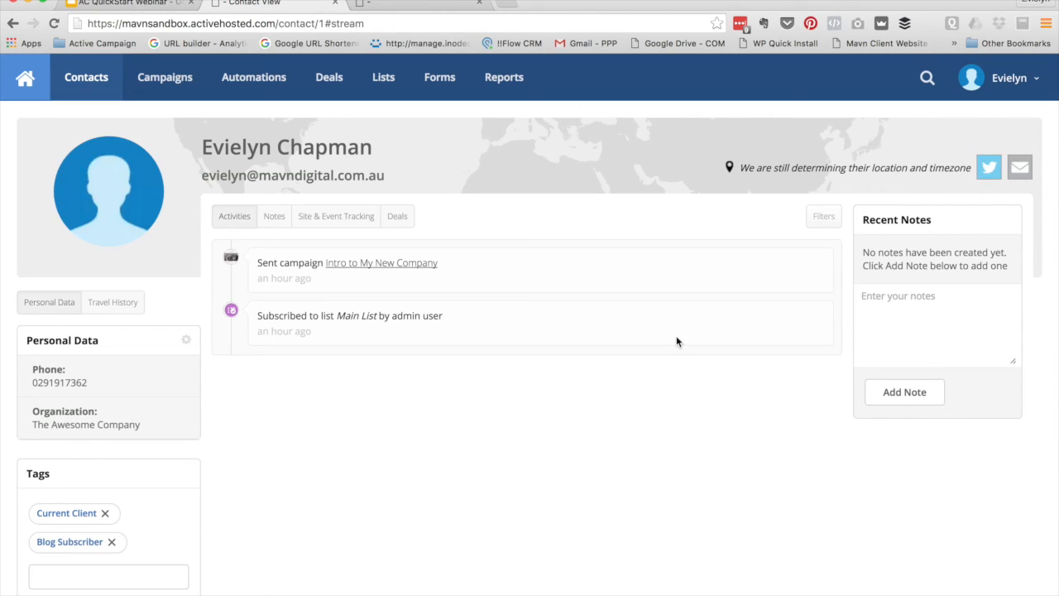
Go to My Settings from the account menu and open the Developer section
left_click(993, 83)
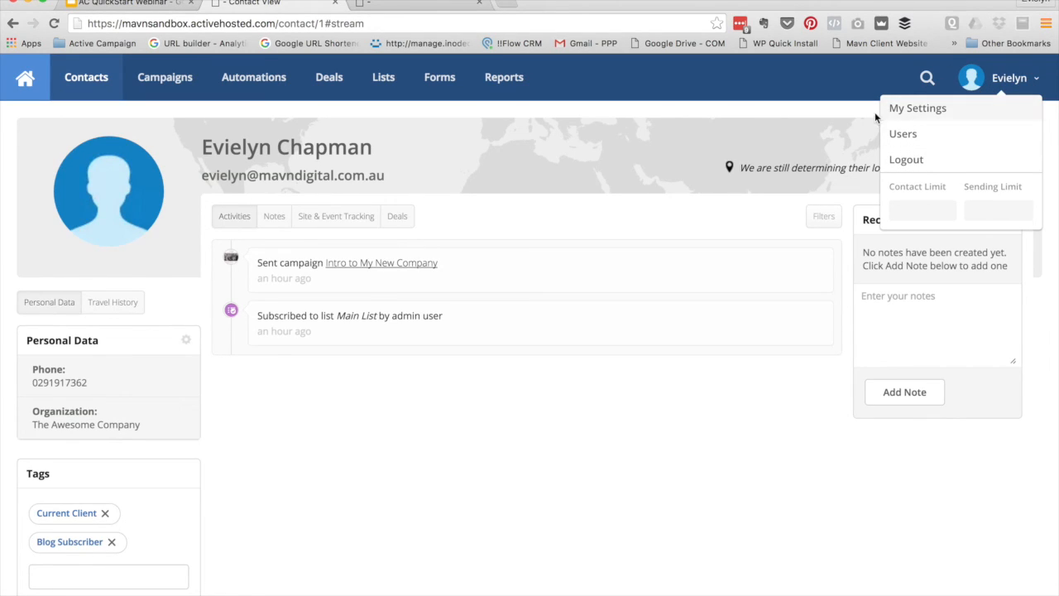
left_click(914, 113)
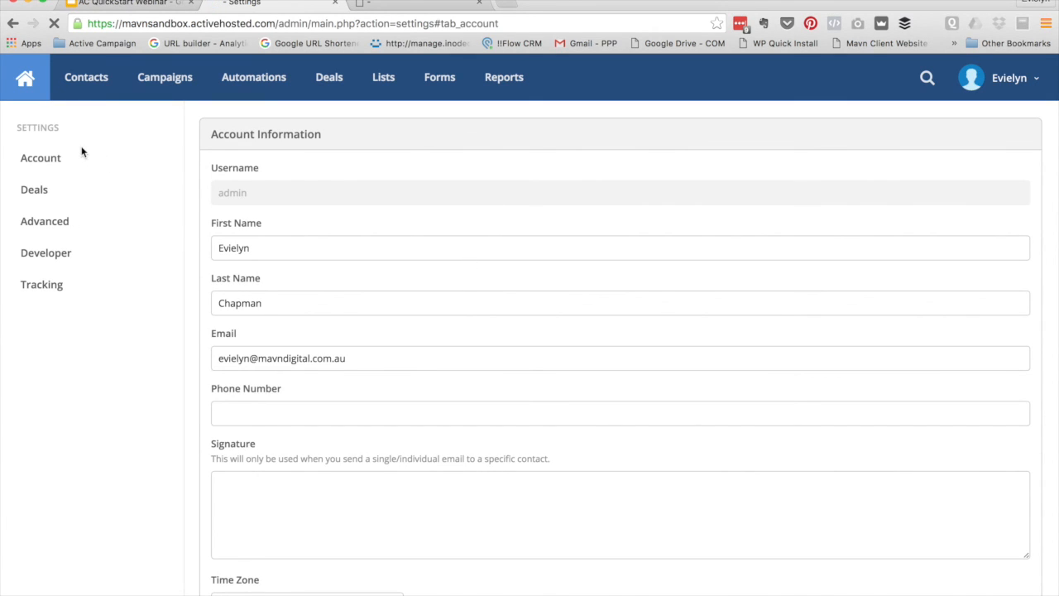
scroll(370, 292, "down", 3)
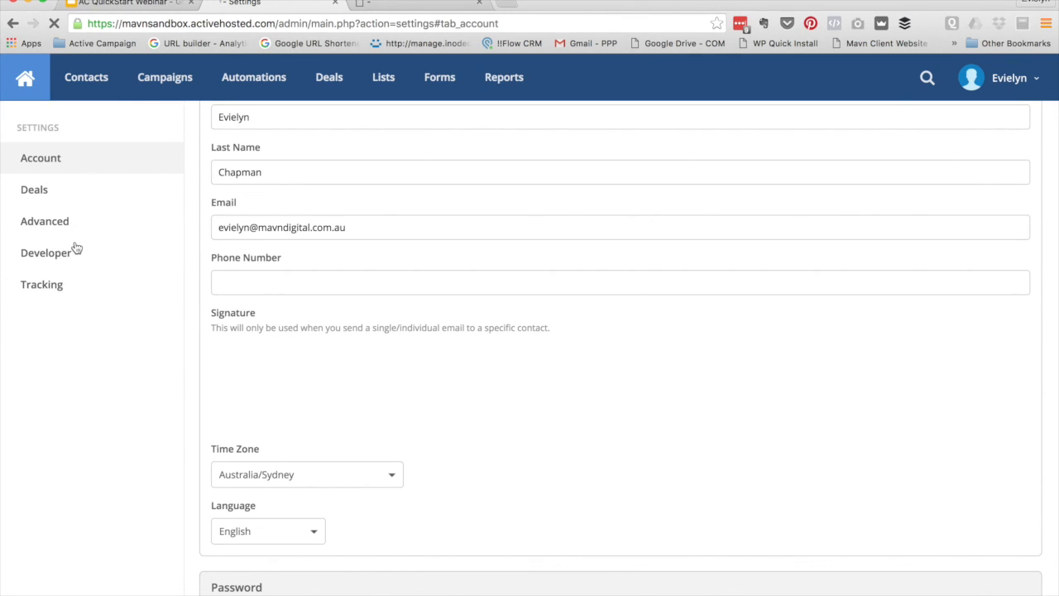
left_click(40, 257)
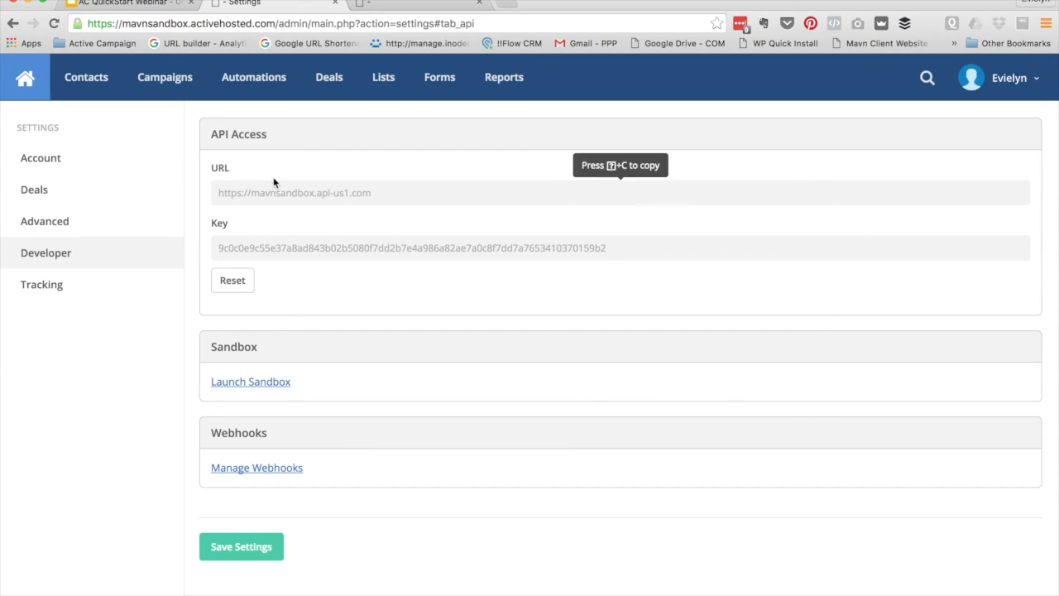
left_click(972, 78)
View the Users list, preview the Add User form and the admin's edit form without saving
left_click(898, 137)
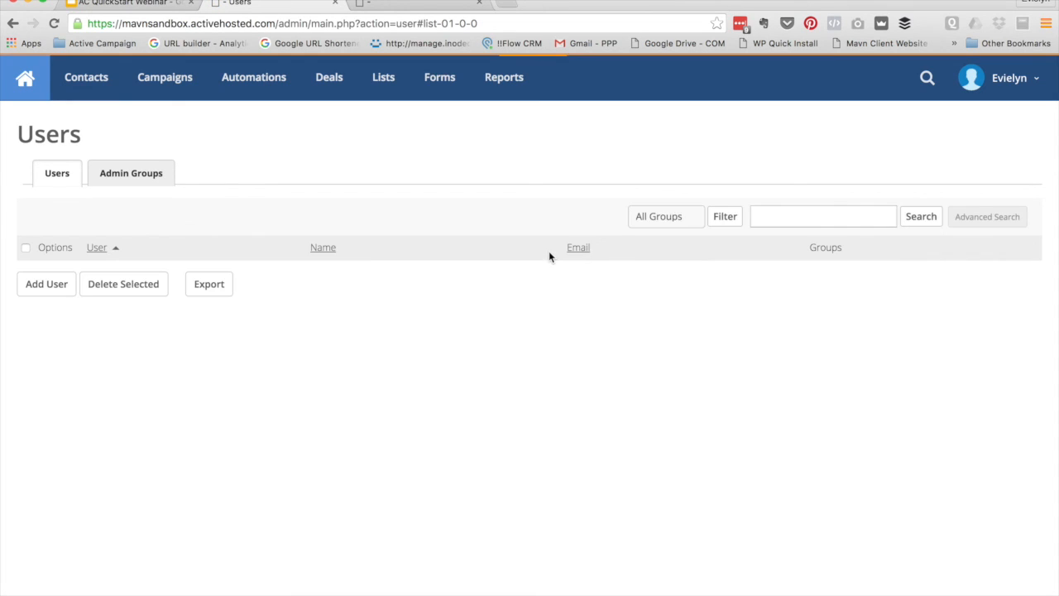
left_click(45, 322)
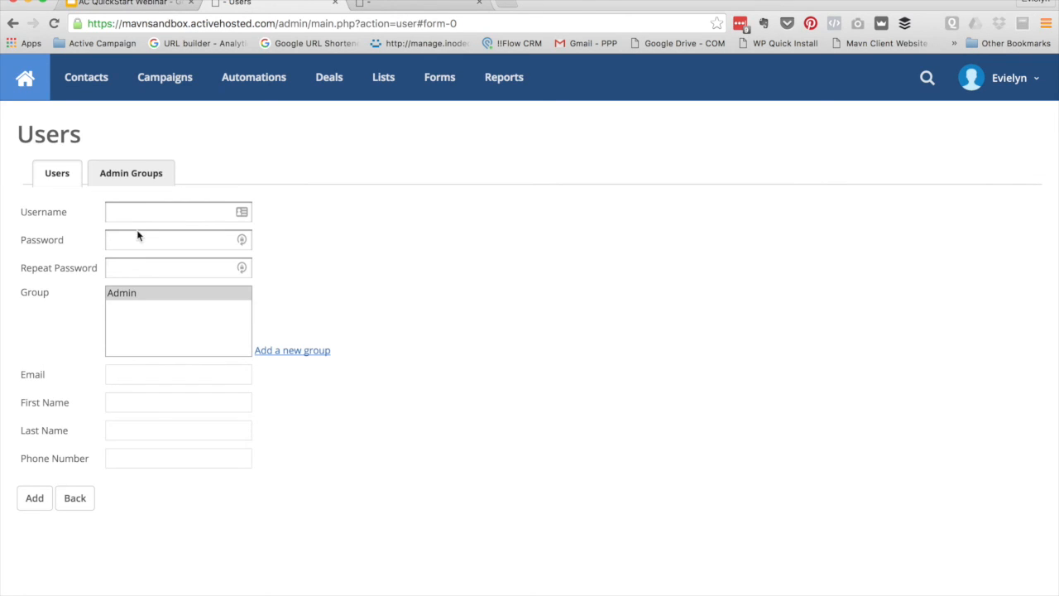
left_click(74, 499)
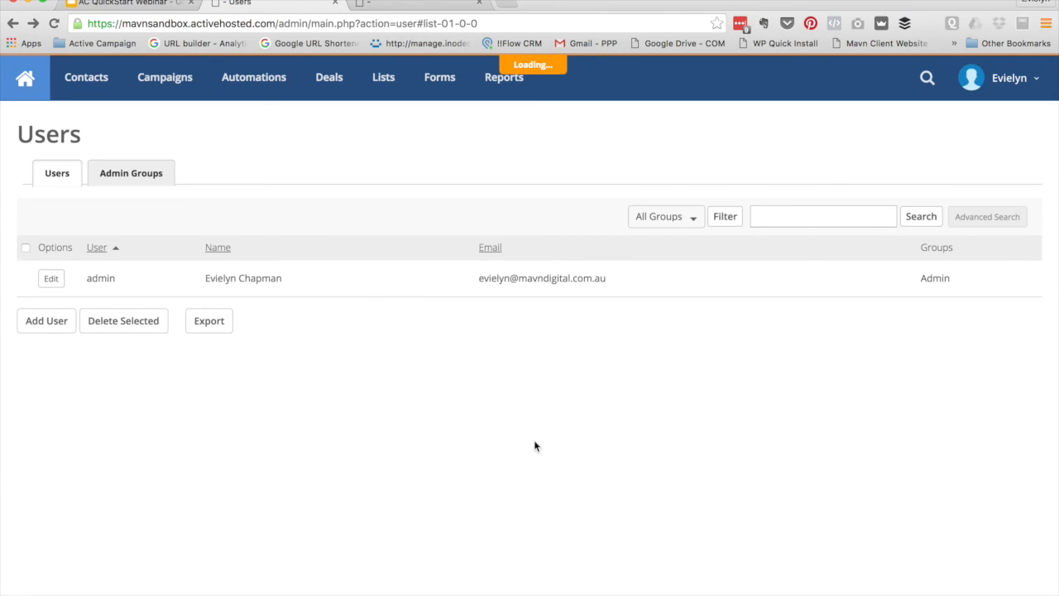
left_click(51, 280)
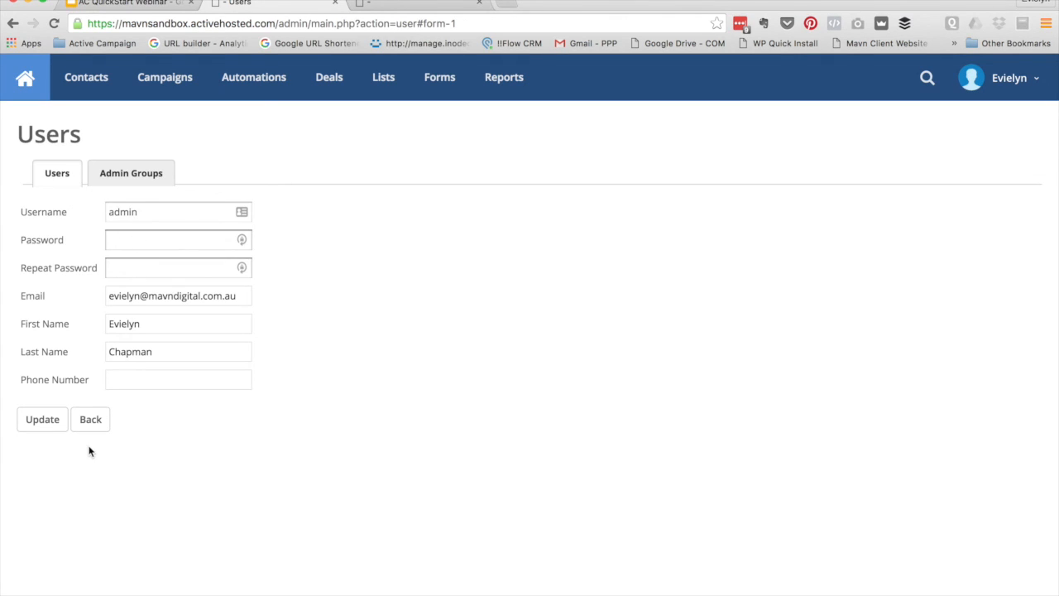
left_click(82, 426)
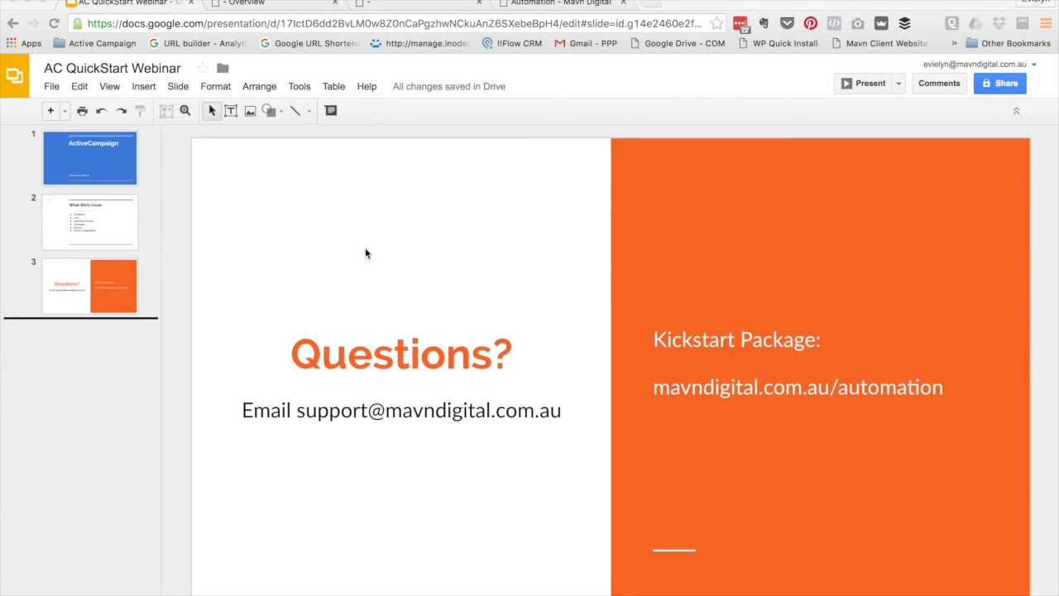